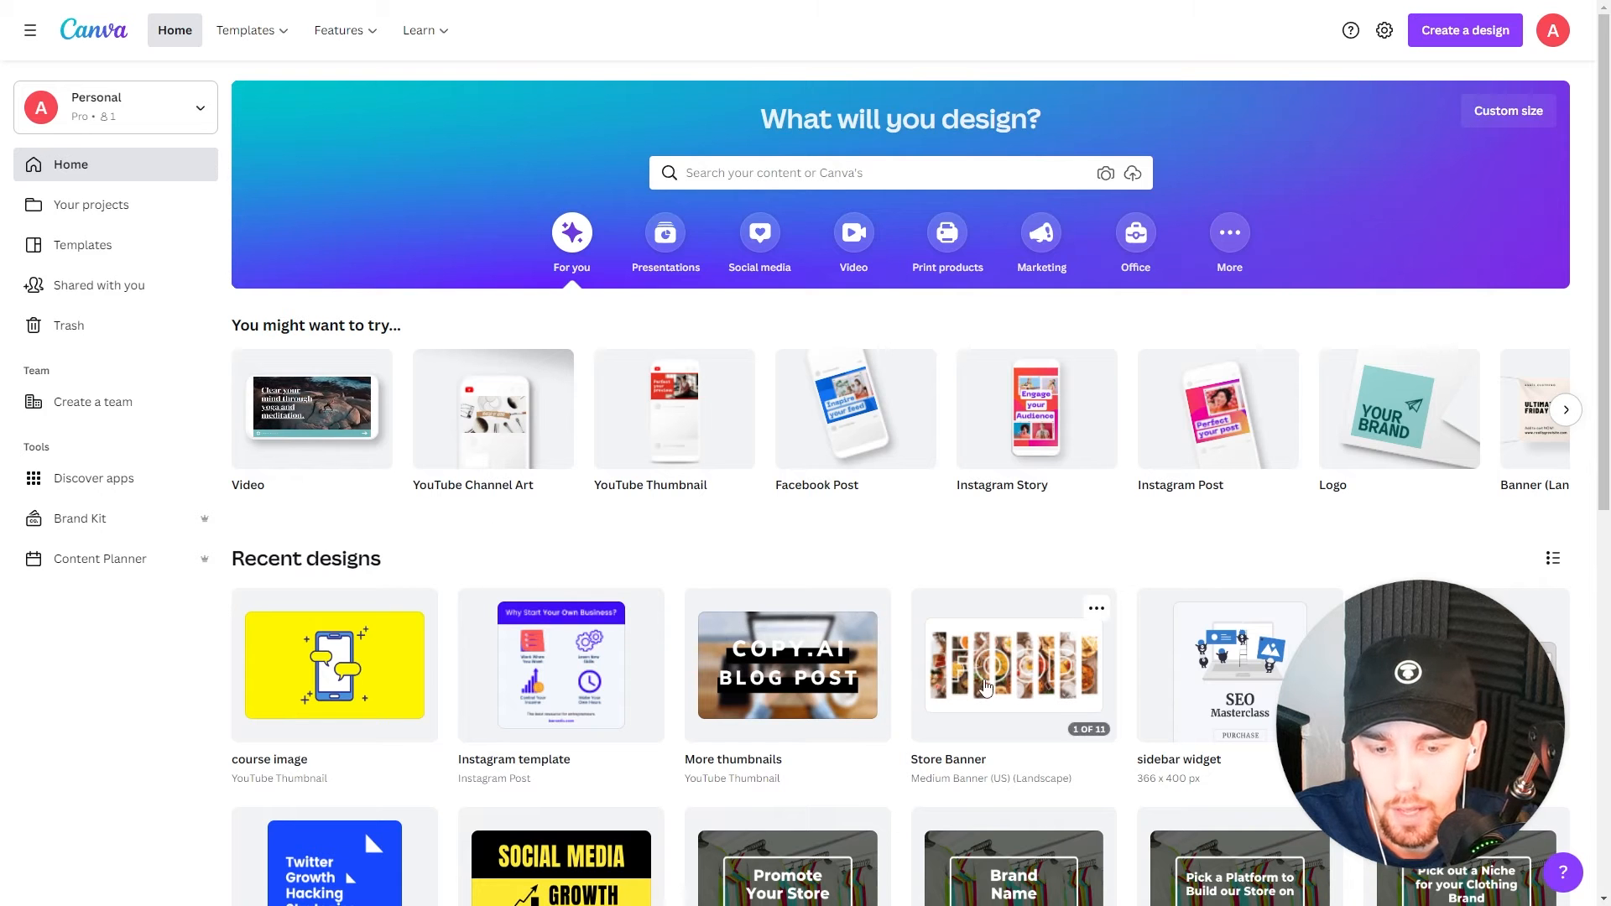
Step: Open the Store Banner design and add a blank page after page 1
click(1014, 670)
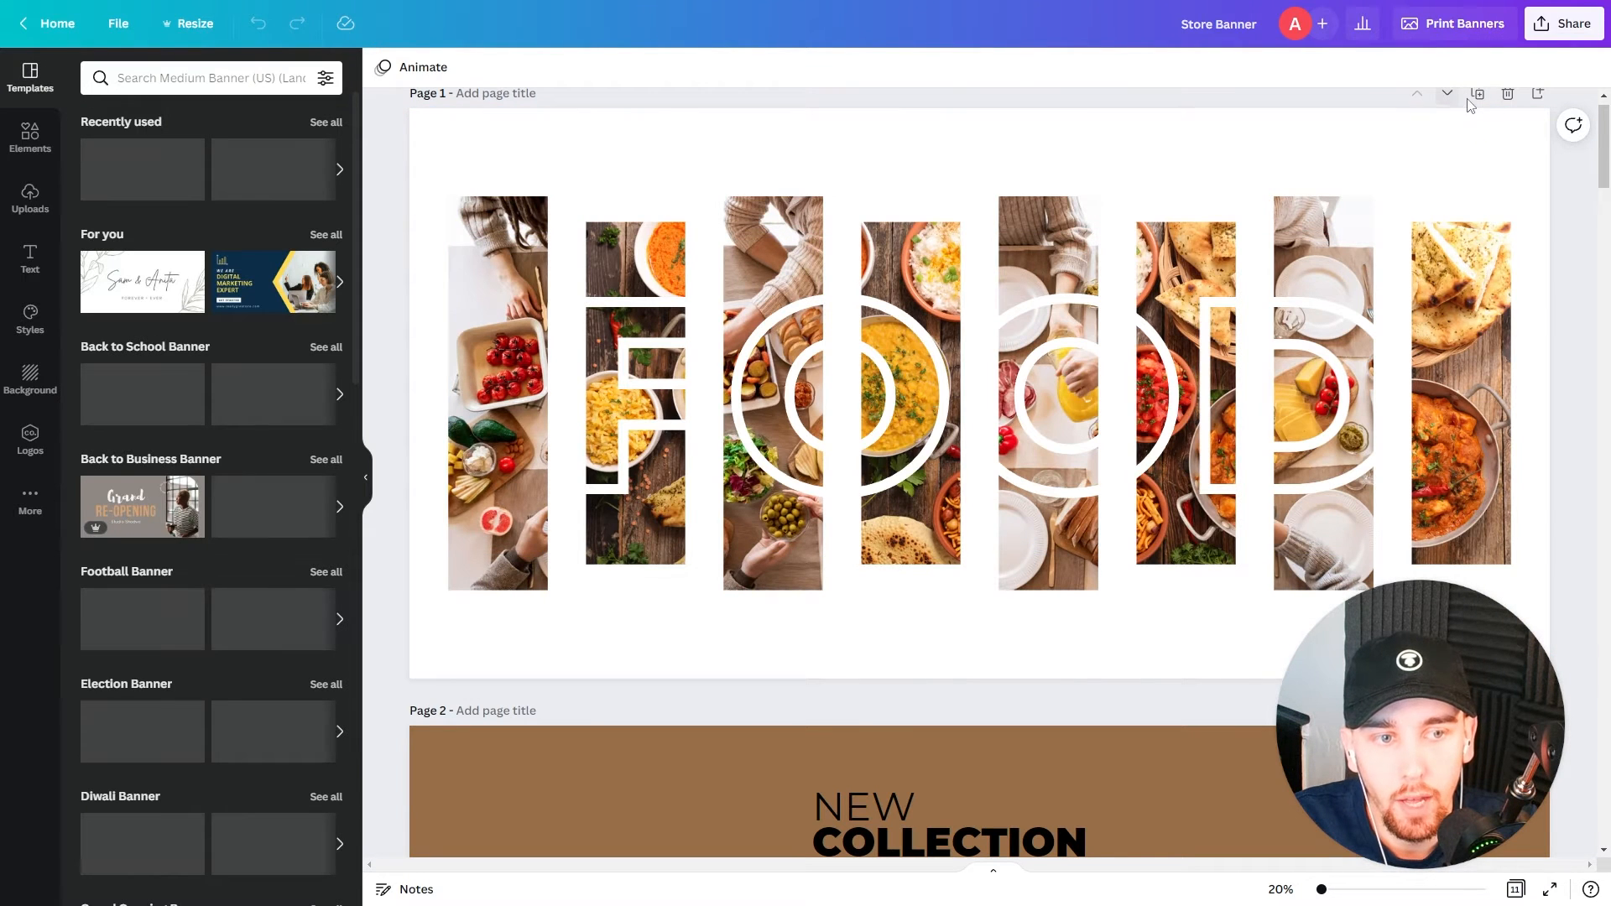
click(1538, 96)
scroll(672, 416, up, 1)
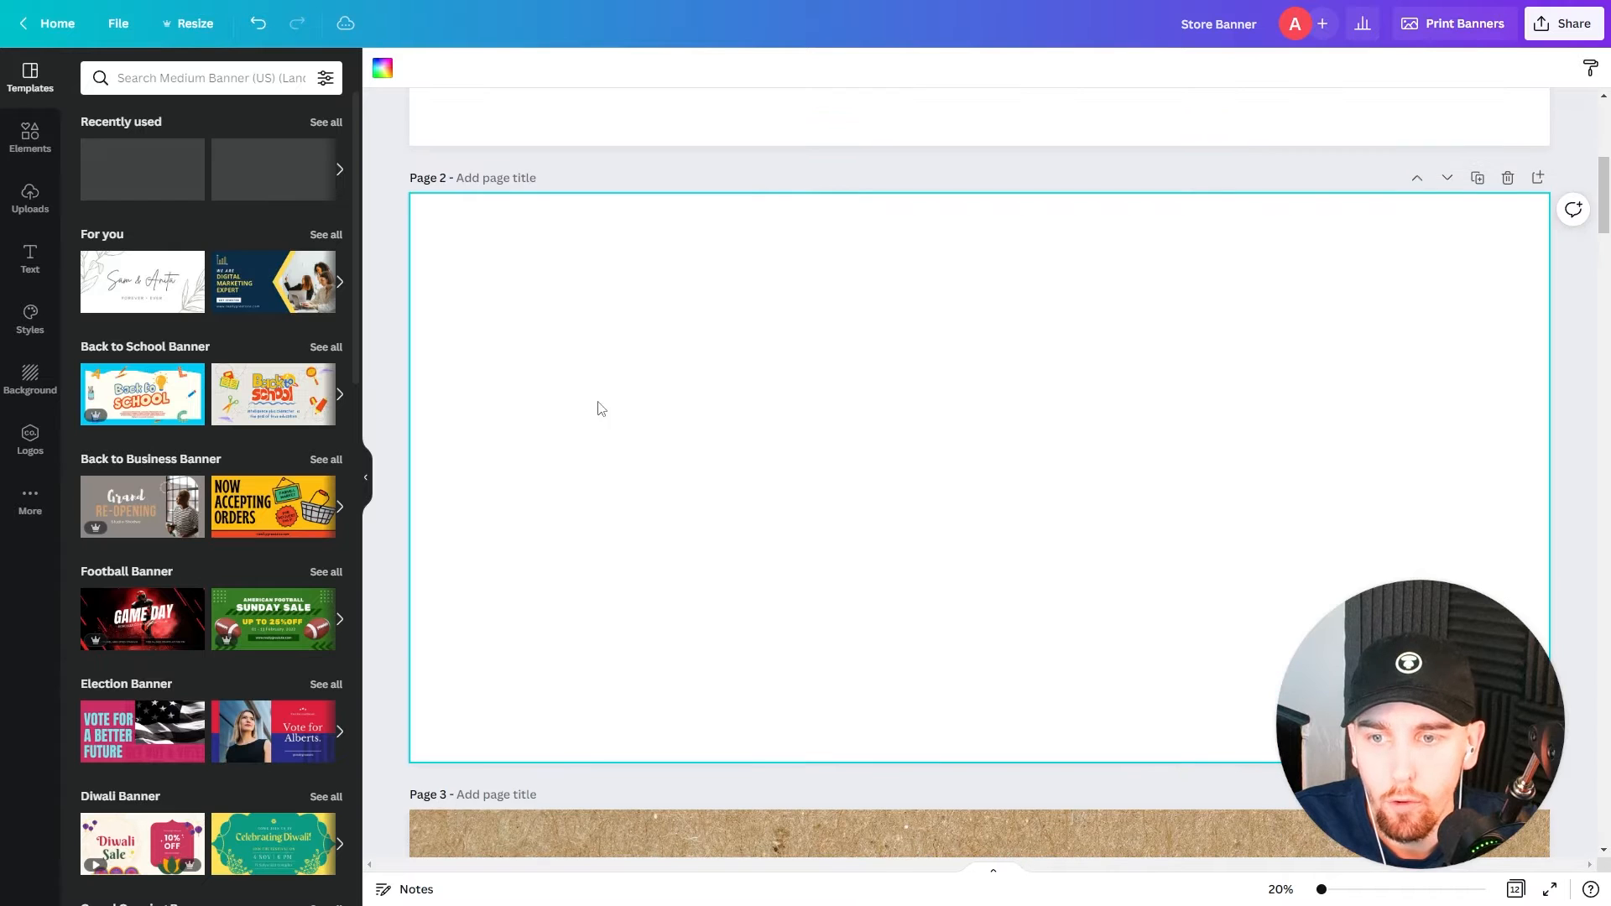
Step: Add a default heading to the blank page and enlarge it to font size 316, slightly above the page's centre
click(32, 260)
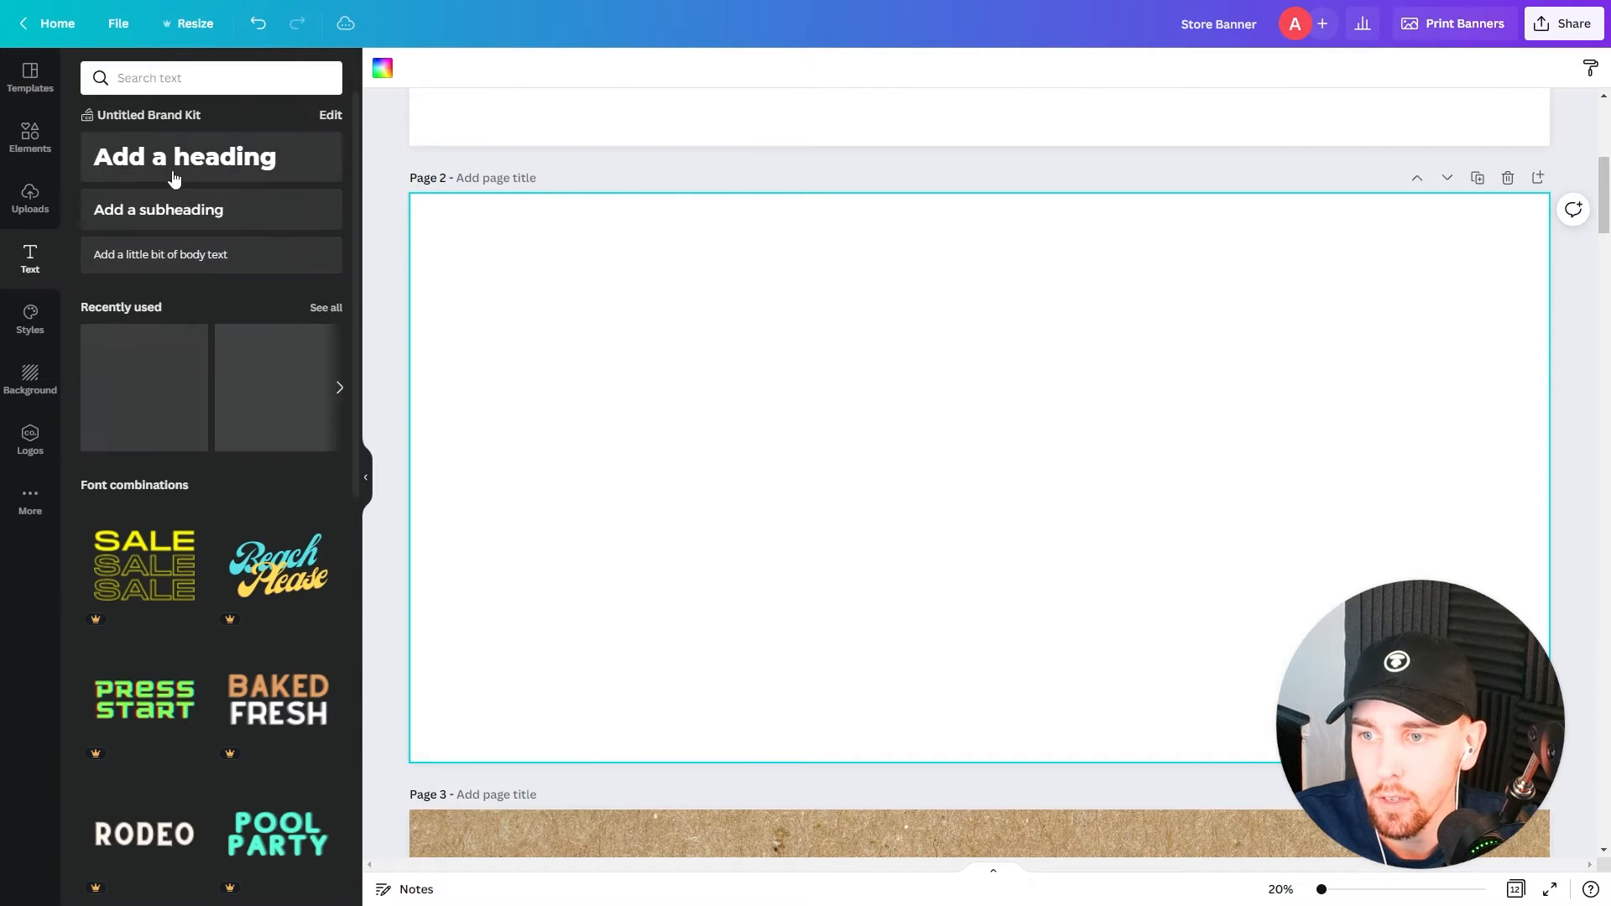
click(175, 179)
drag(1000, 481, 1255, 630)
click(1159, 565)
drag(1169, 534, 893, 455)
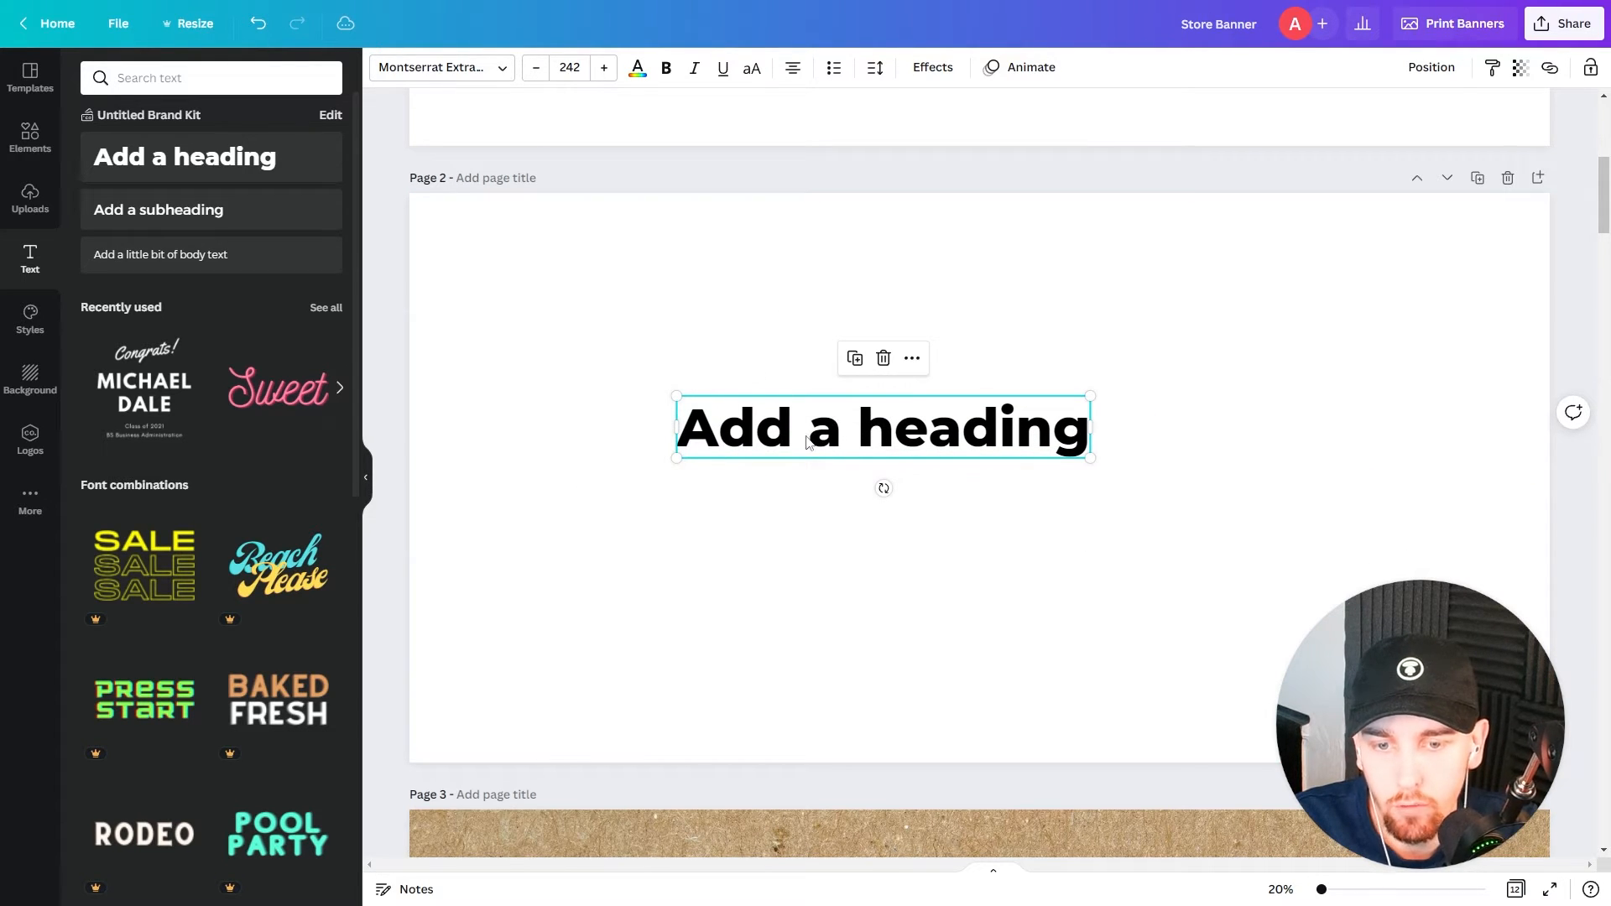
drag(1092, 464, 1218, 483)
click(1059, 579)
click(981, 440)
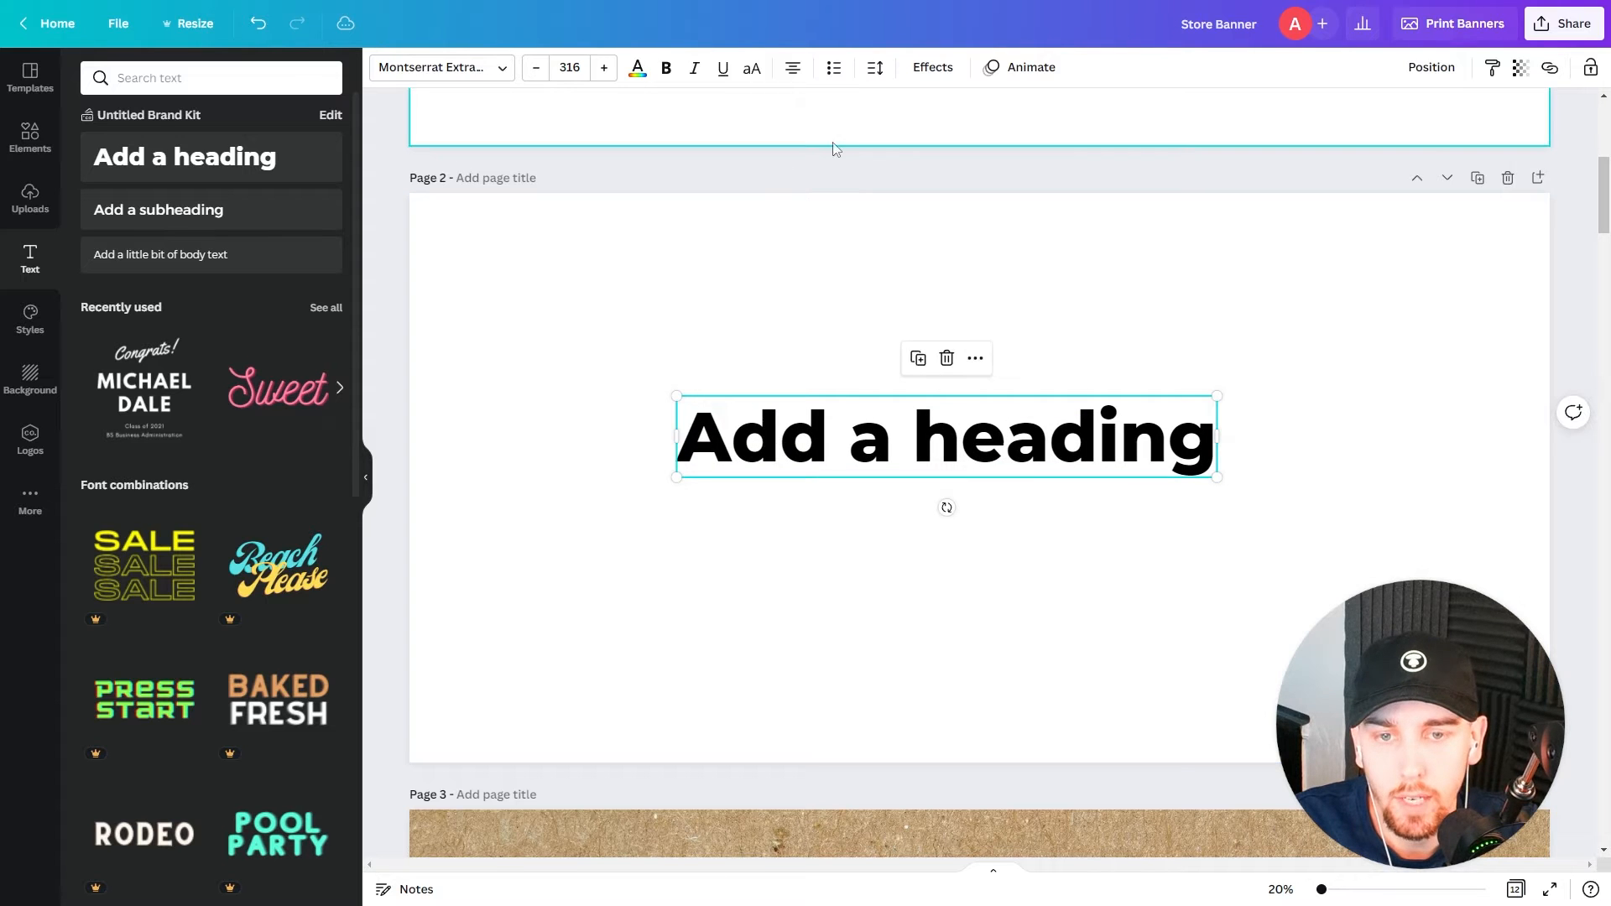
Step: Apply a Shadow effect to the heading with offset 62, direction -93, blur 37 and transparency 64
click(929, 72)
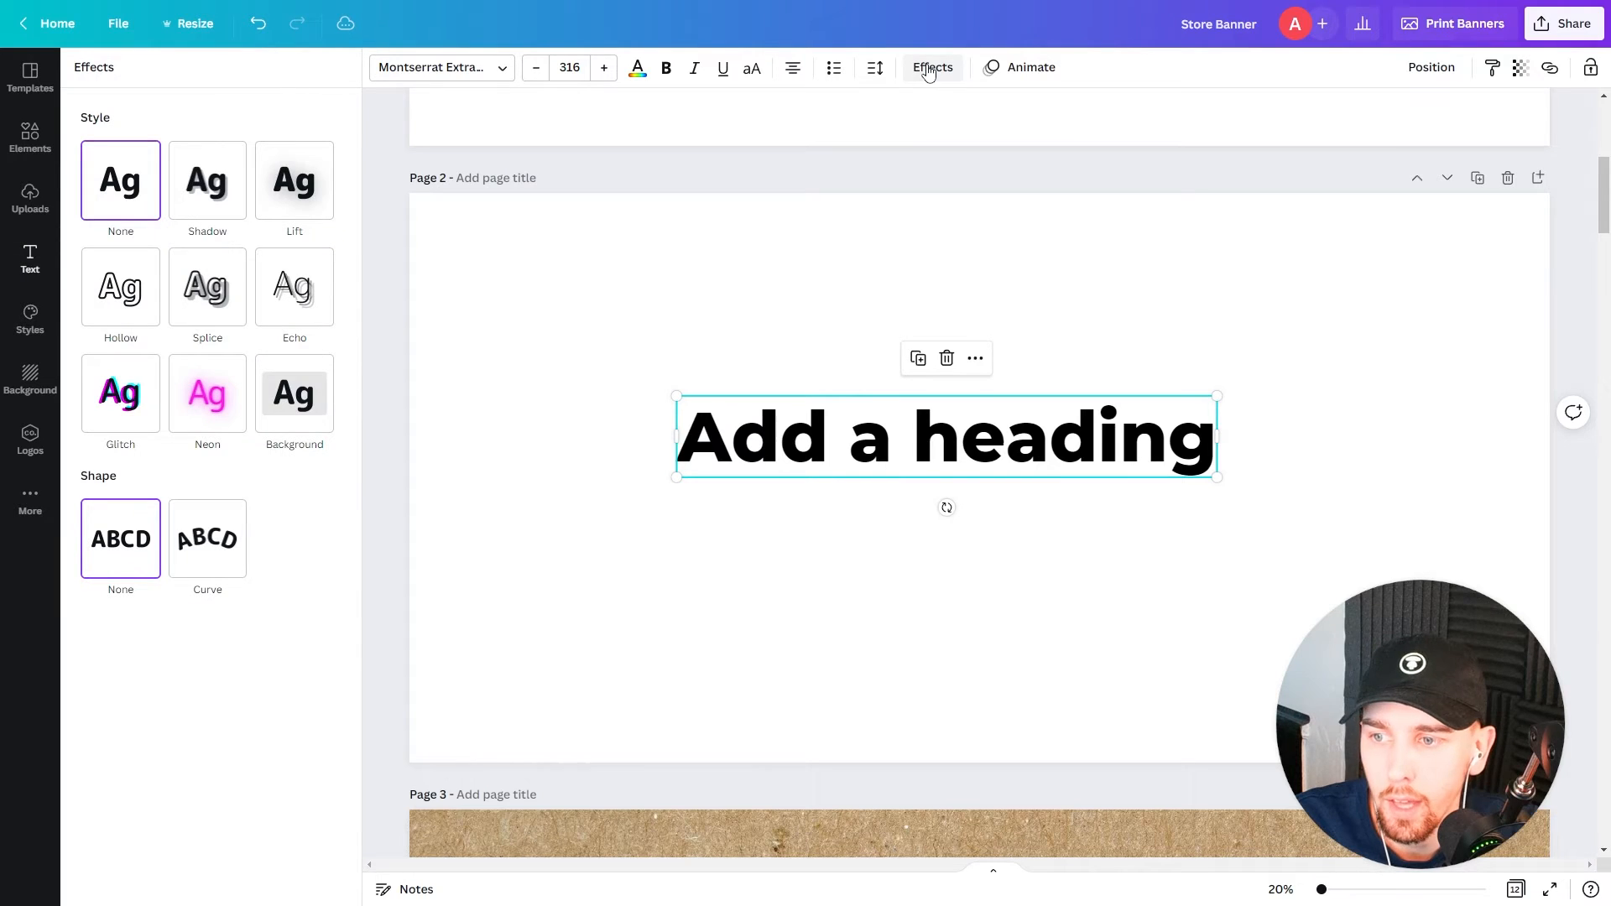
click(203, 207)
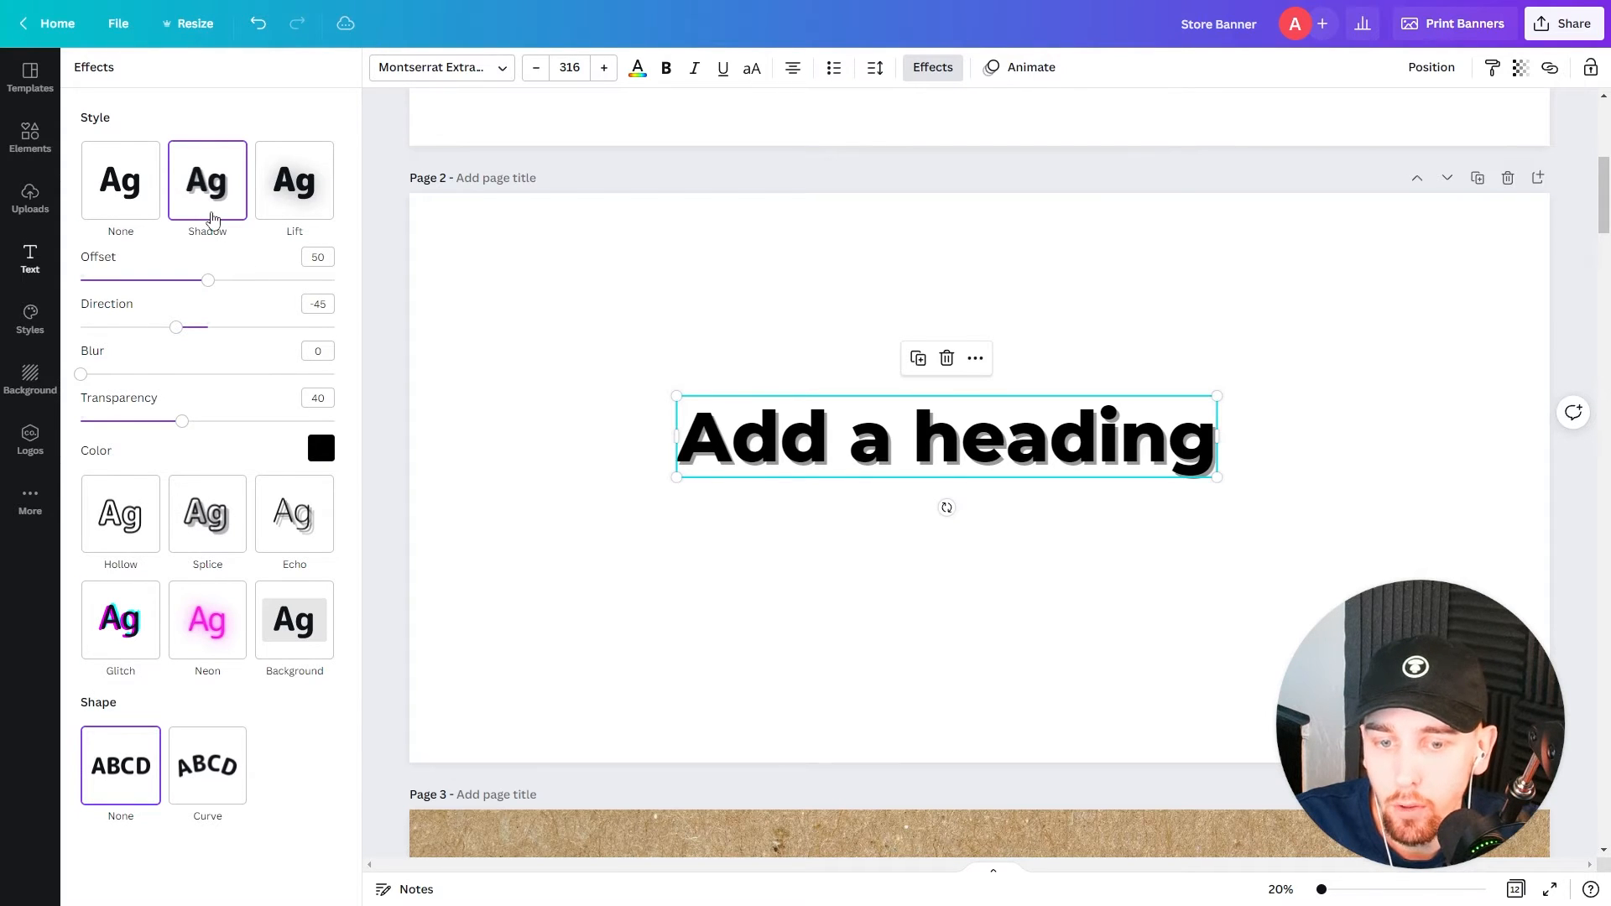
drag(215, 285, 239, 285)
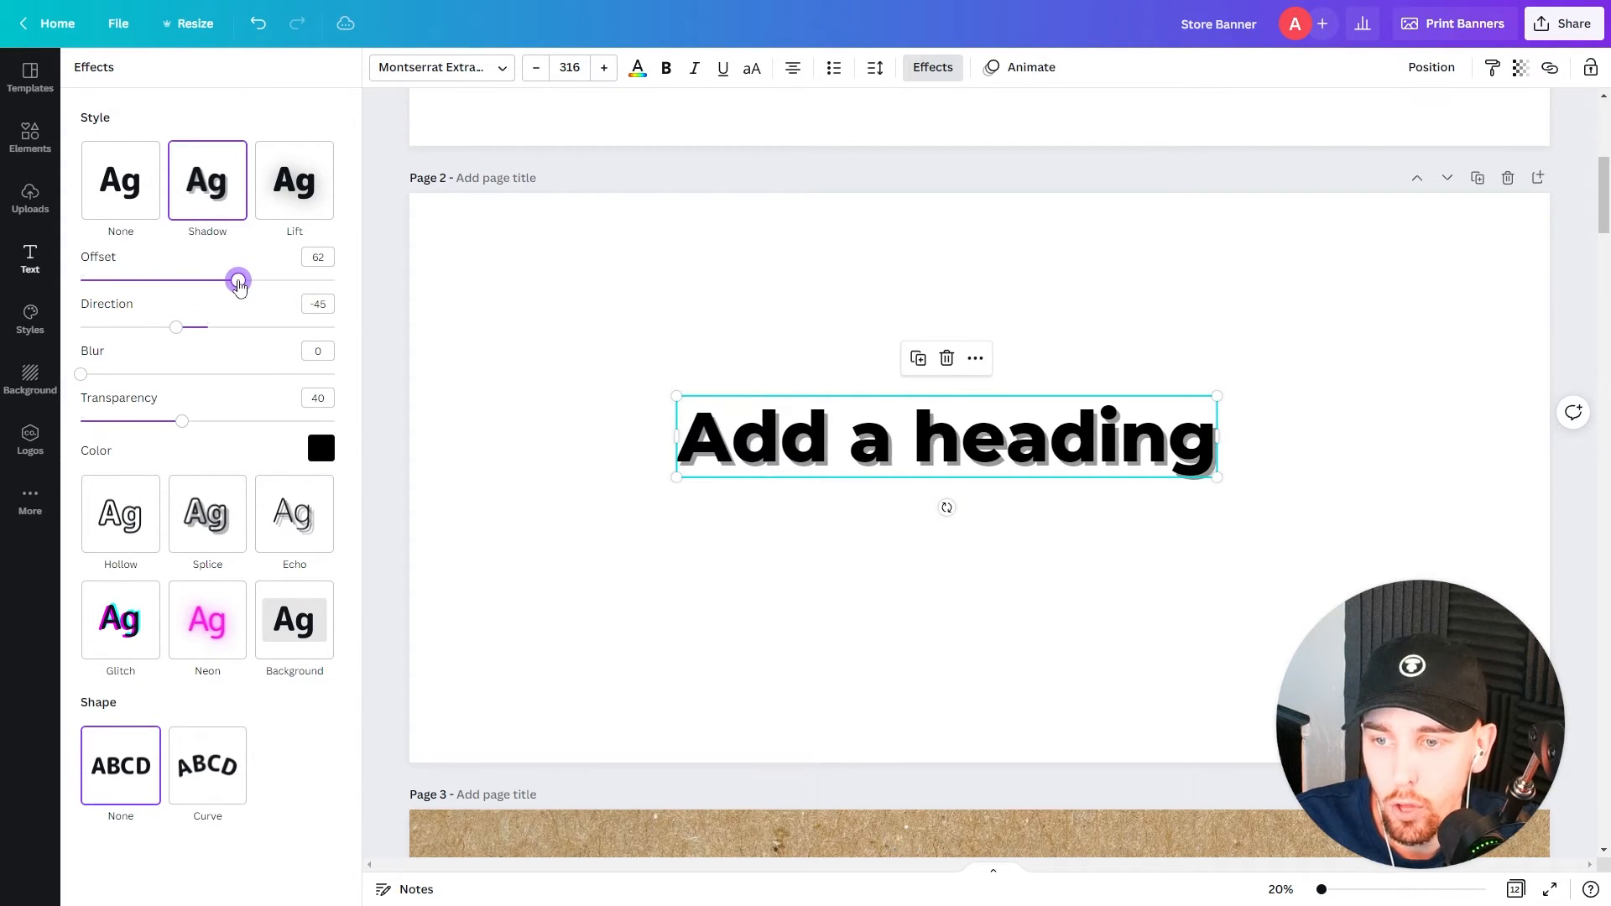
drag(176, 328, 142, 327)
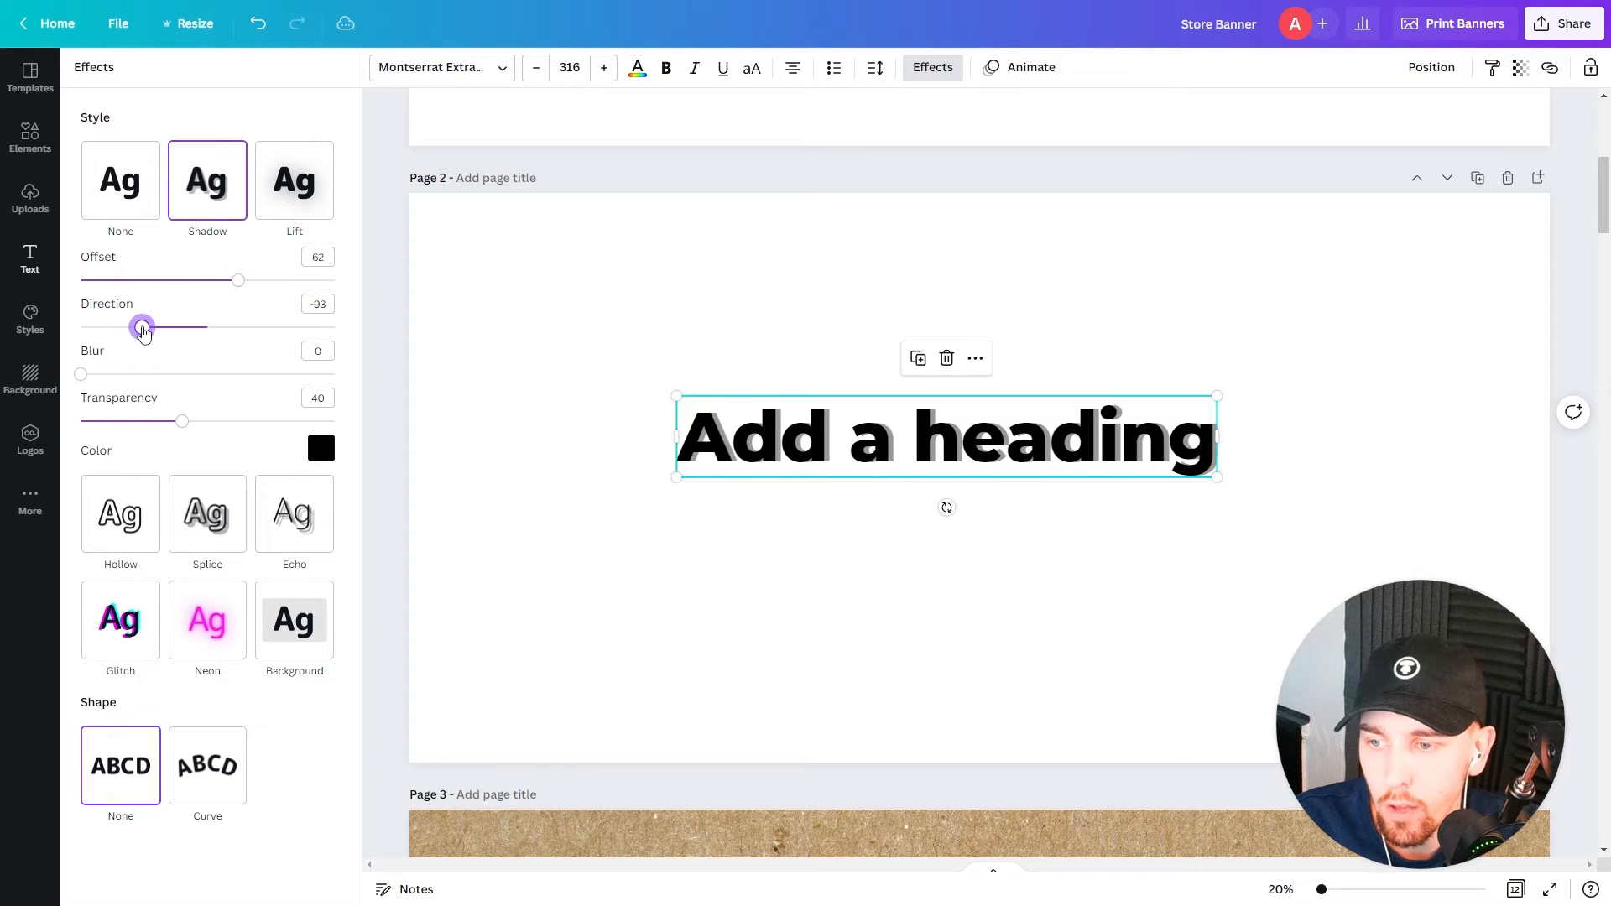
drag(81, 374, 242, 428)
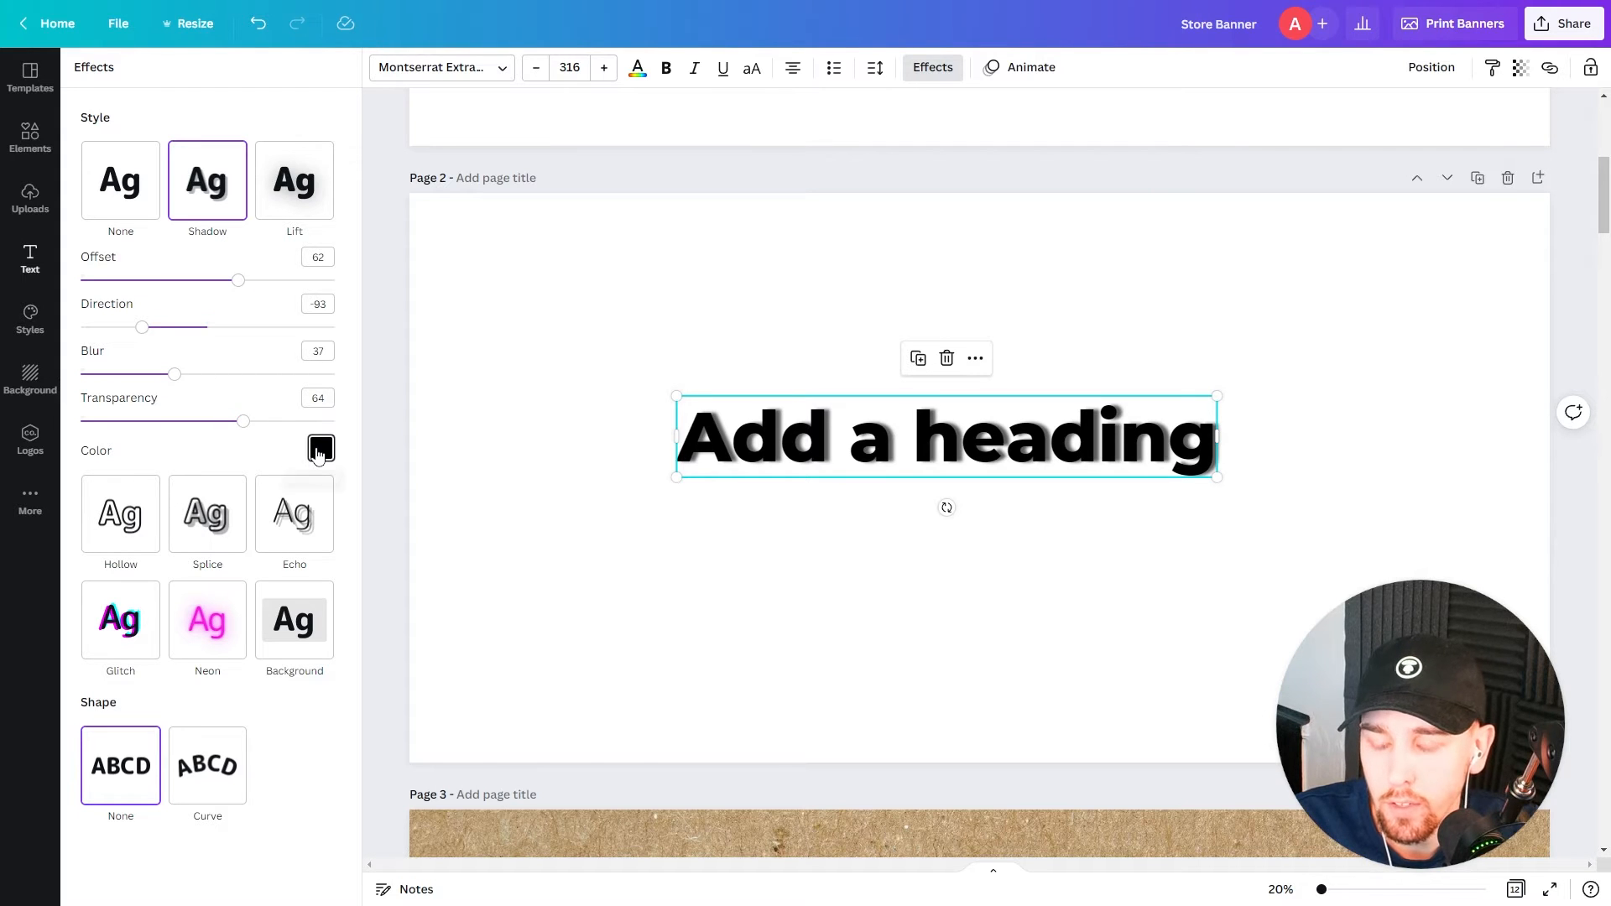
Step: Change the heading's shadow colour to yellow and centre the heading on the page
click(319, 454)
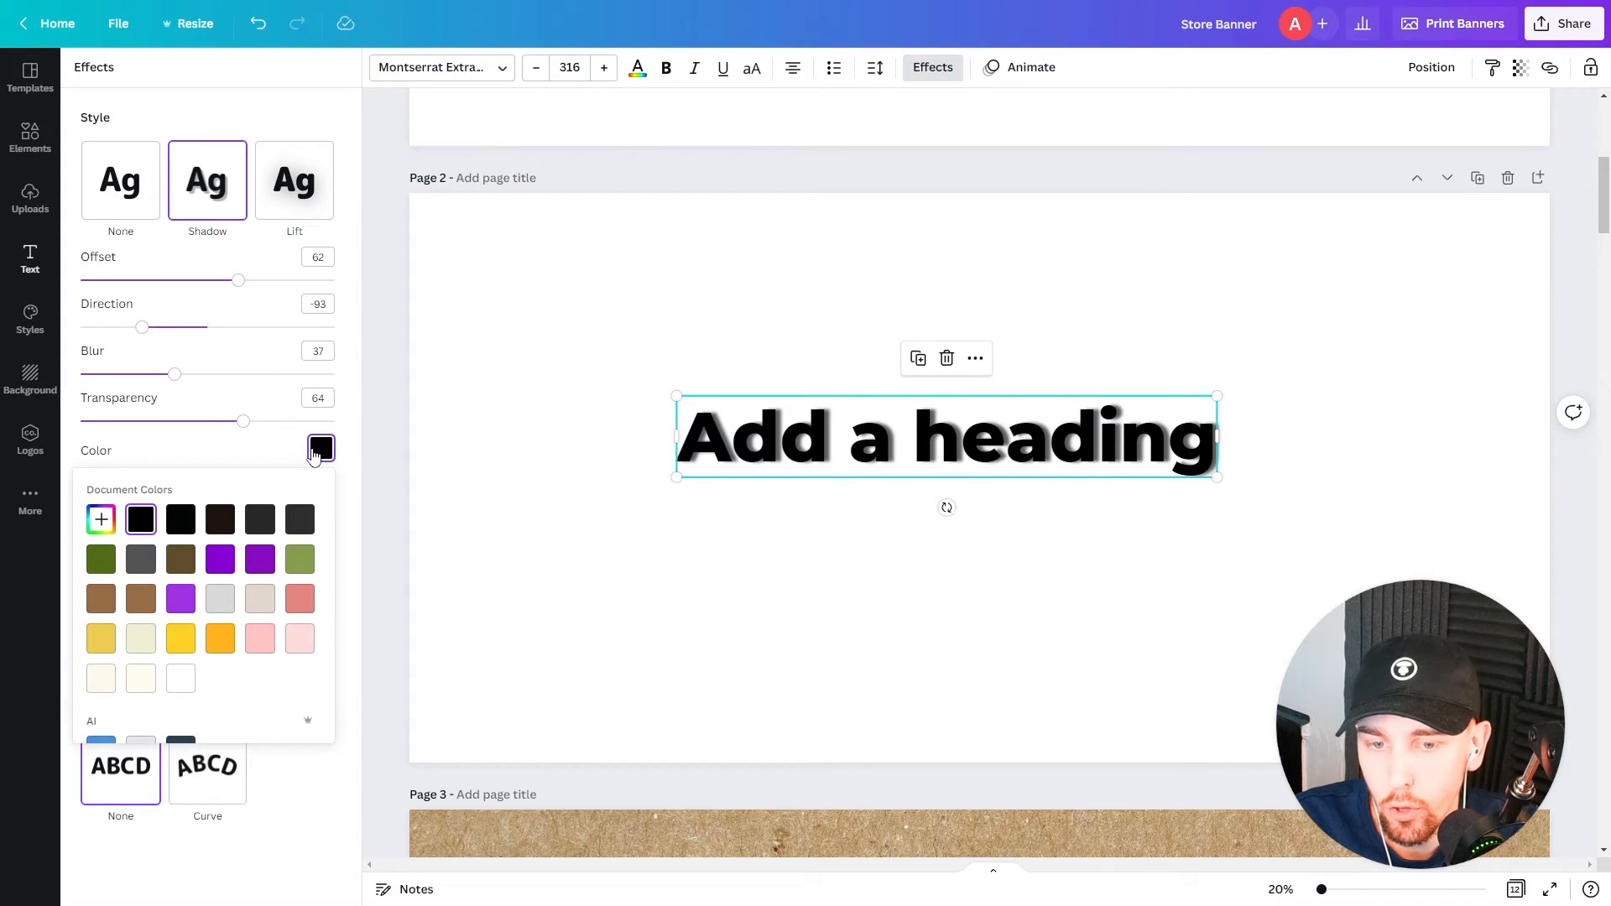
click(183, 641)
click(777, 669)
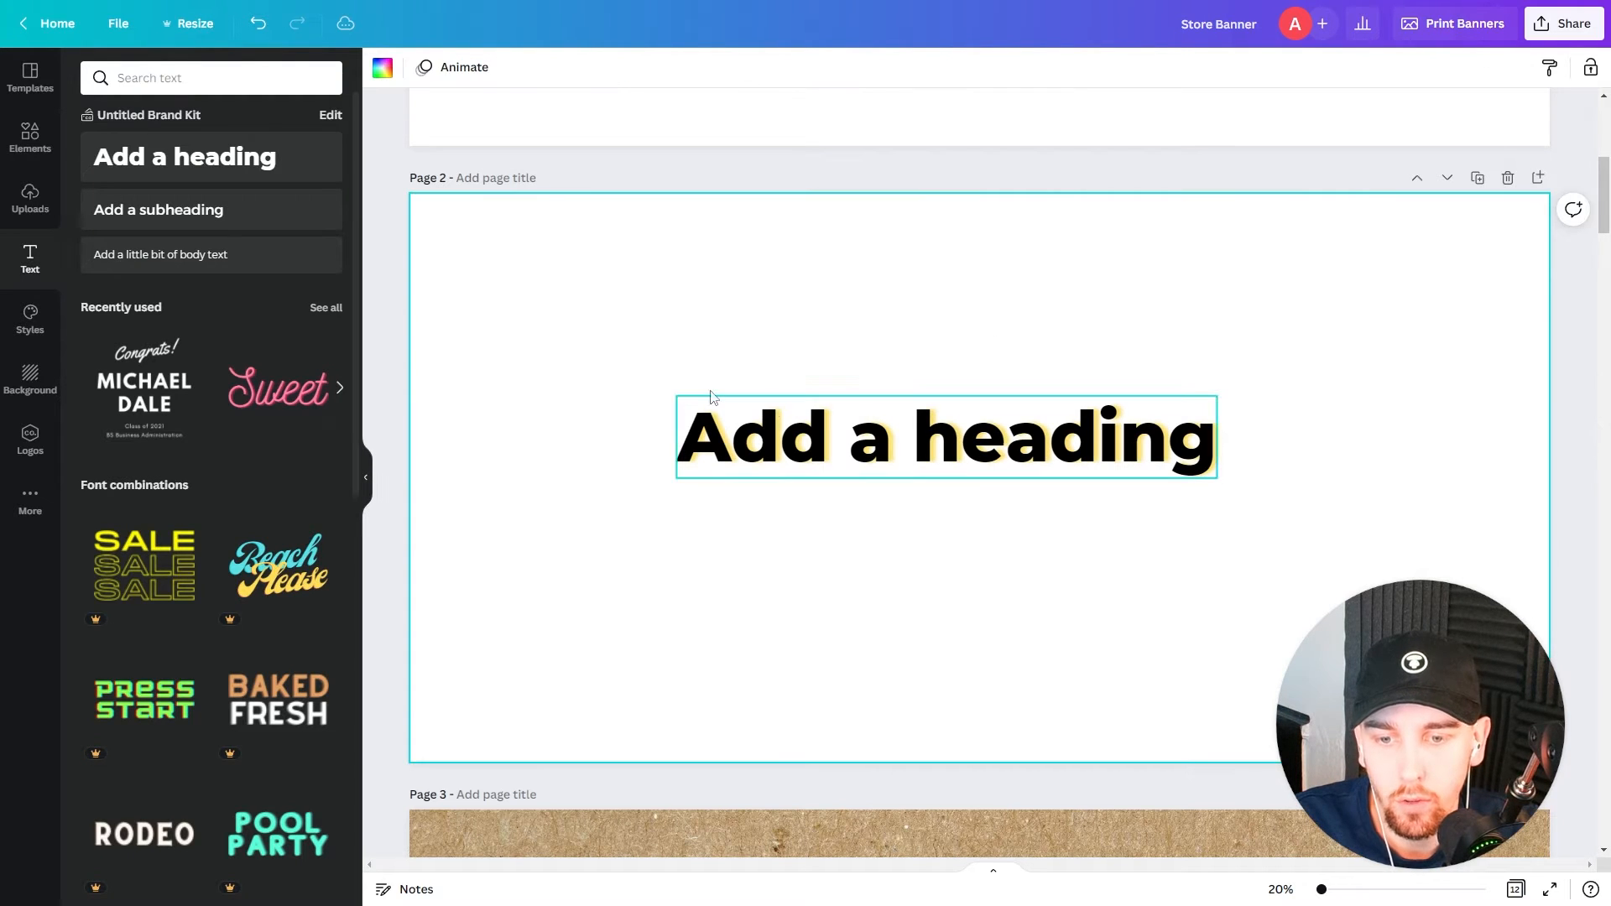
drag(879, 439, 915, 485)
click(810, 581)
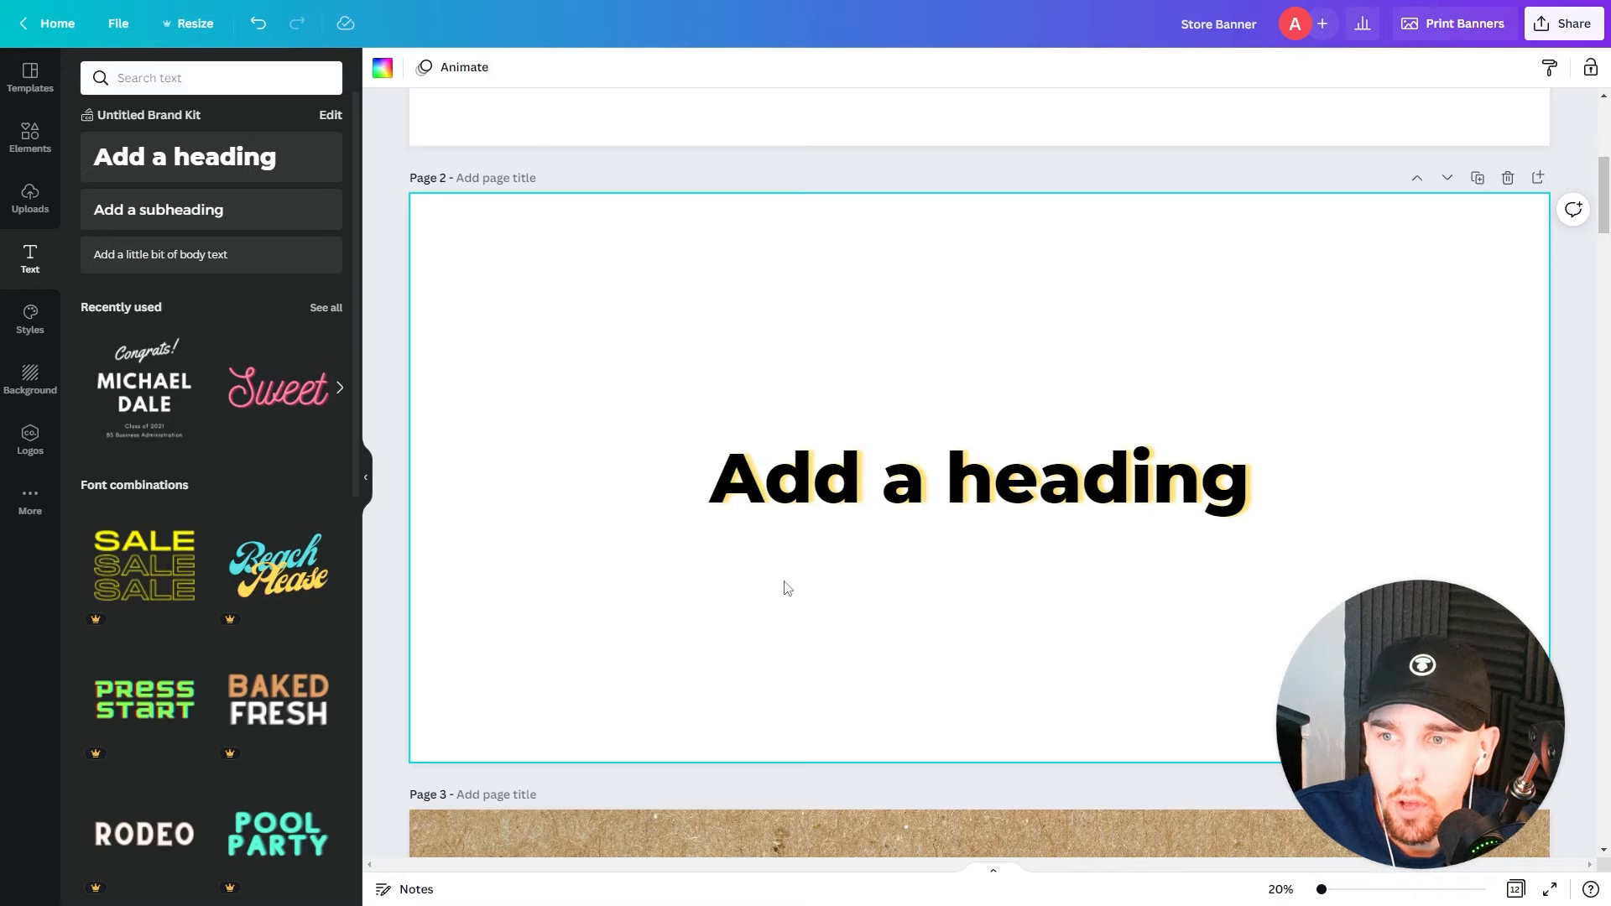
Step: Add a triangle shape to page 2 and move it to the left side, partly overlapping the heading
click(30, 139)
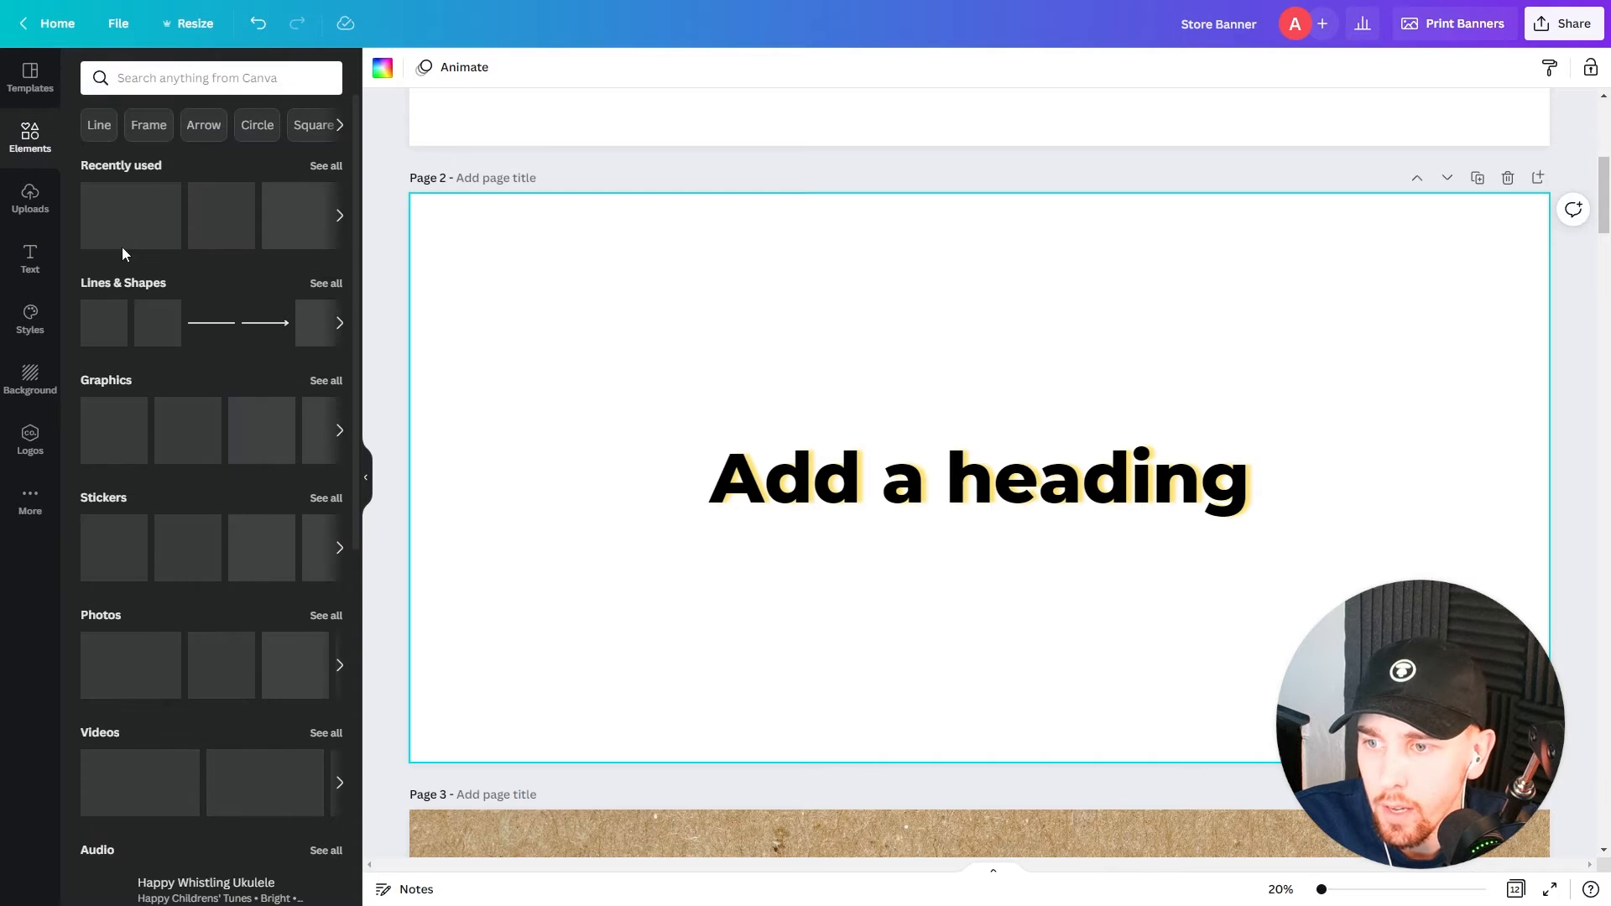
click(318, 323)
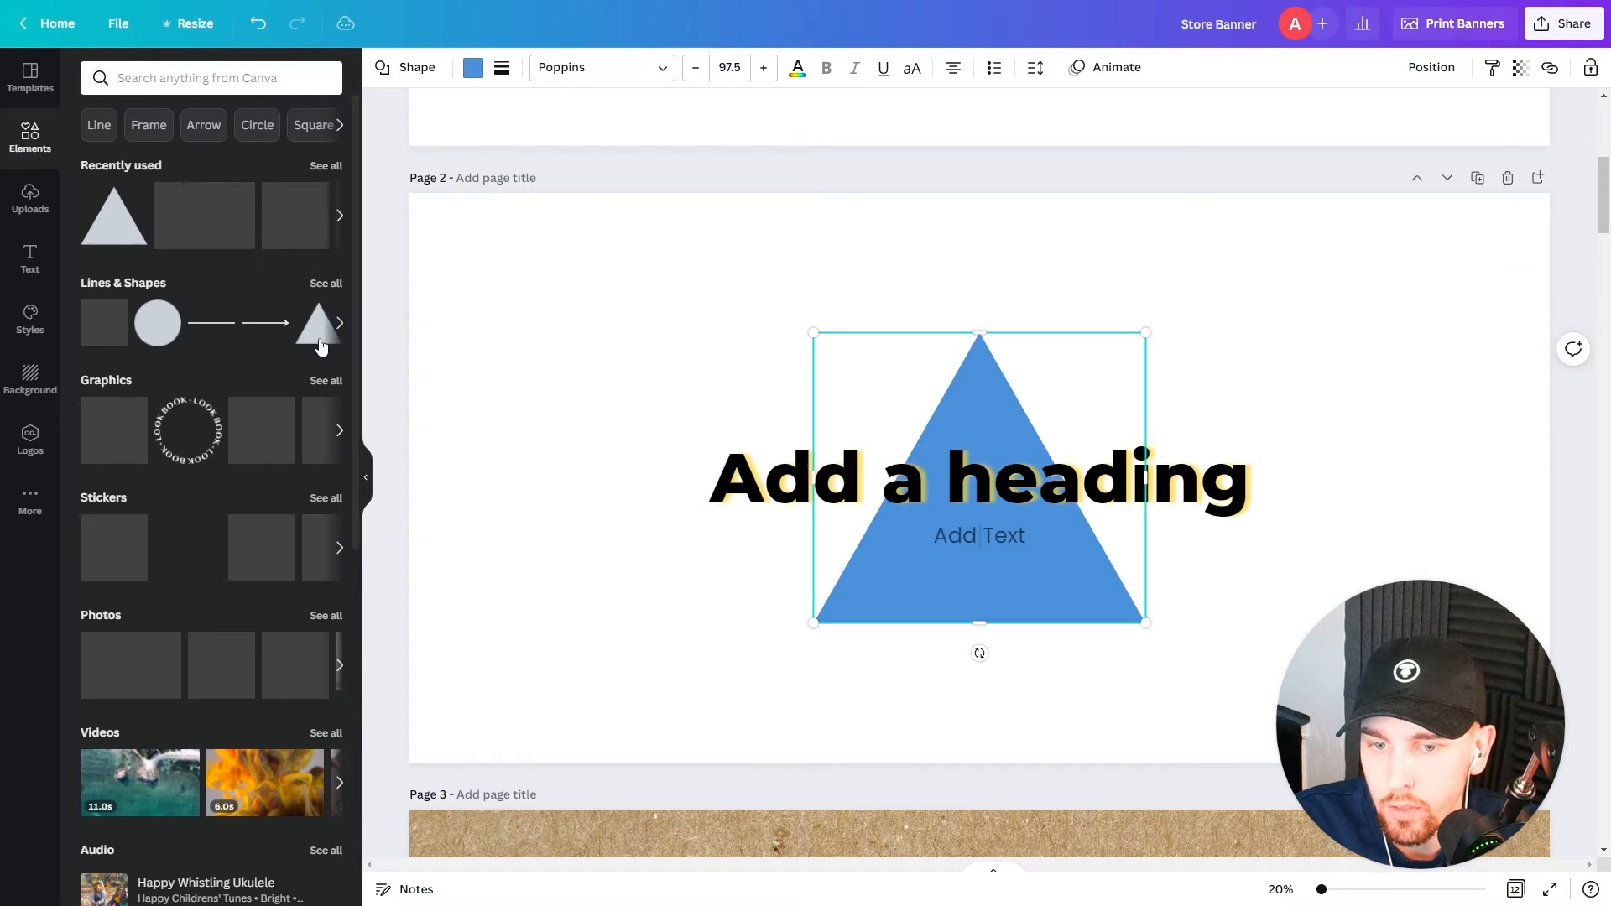
drag(901, 451, 612, 550)
Step: Group the triangle with the heading and move the group up and to the right on the page
drag(978, 601, 647, 466)
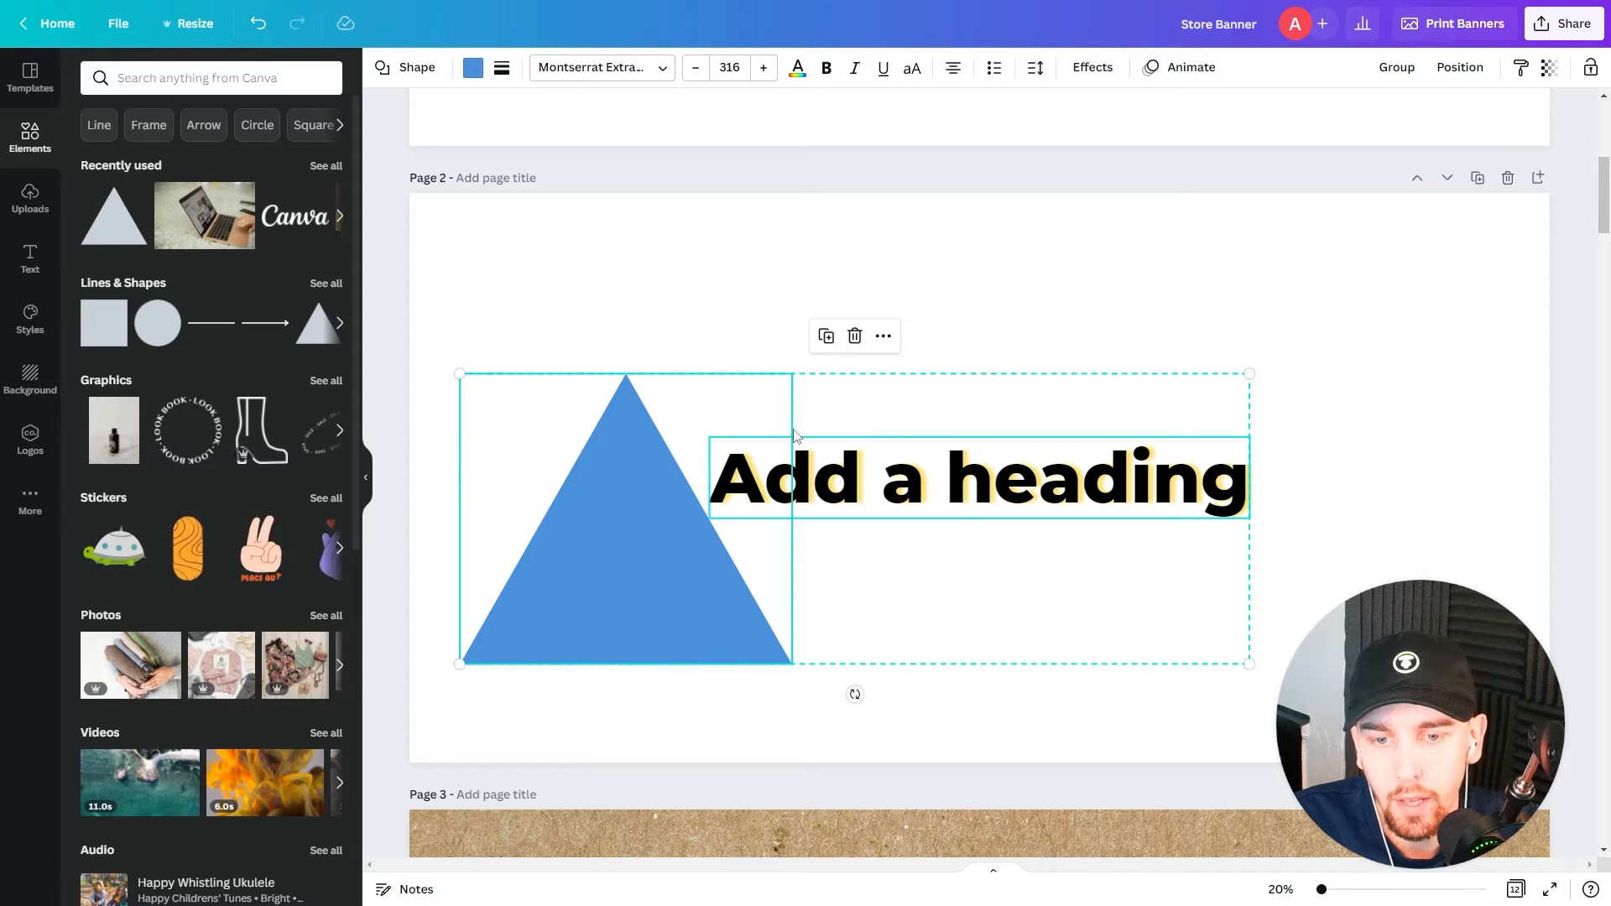
click(1392, 70)
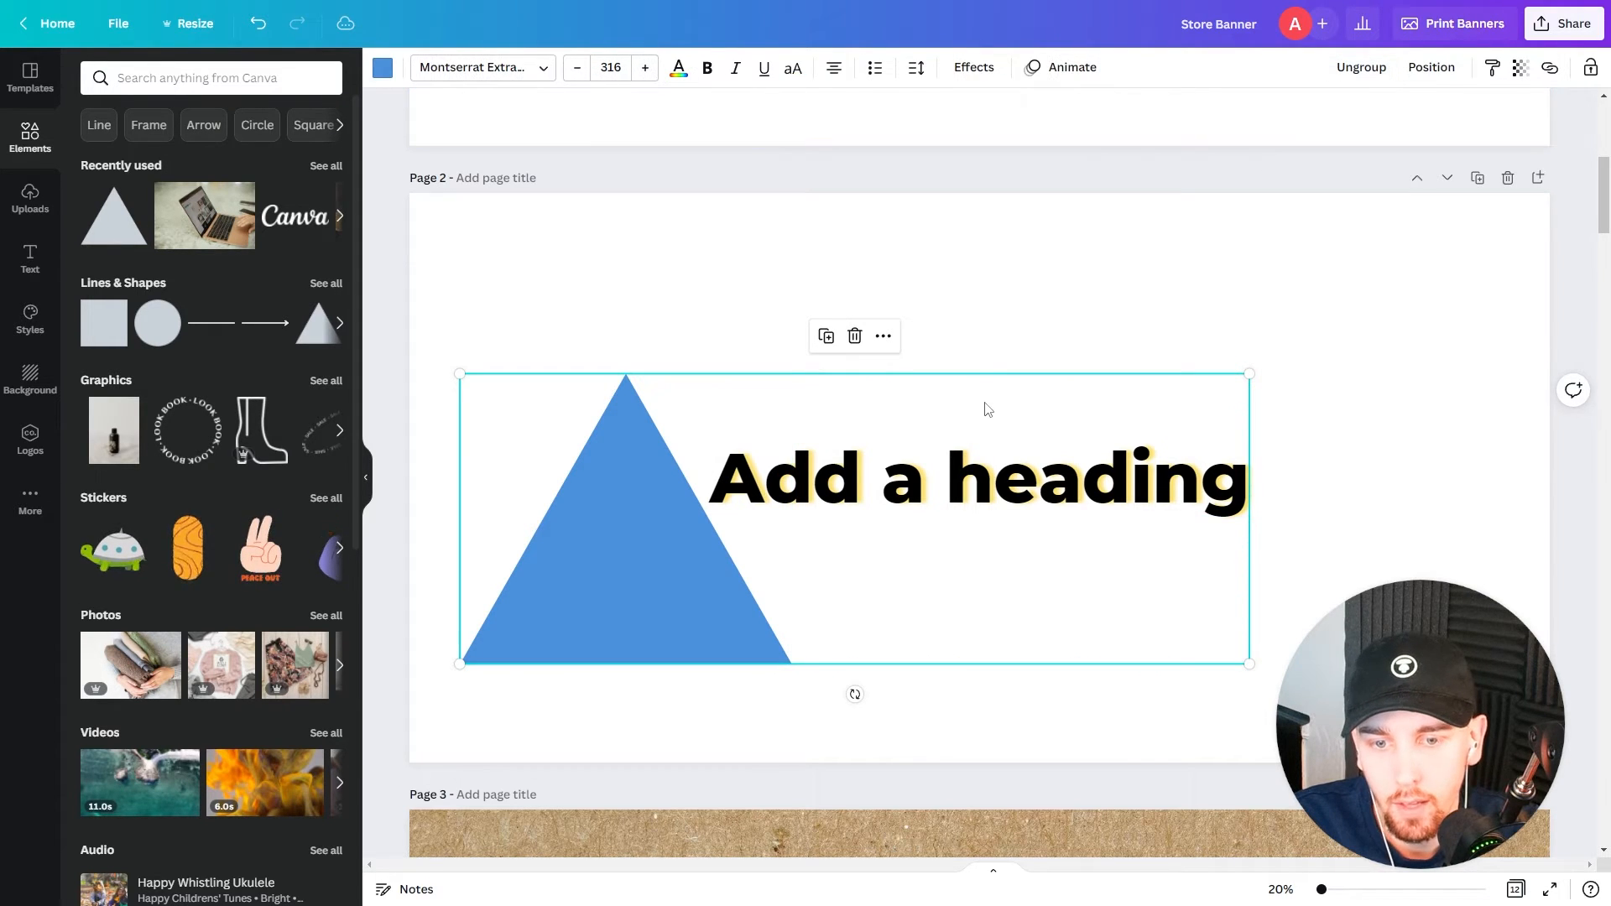
click(883, 501)
click(1326, 599)
click(826, 537)
drag(840, 569, 899, 478)
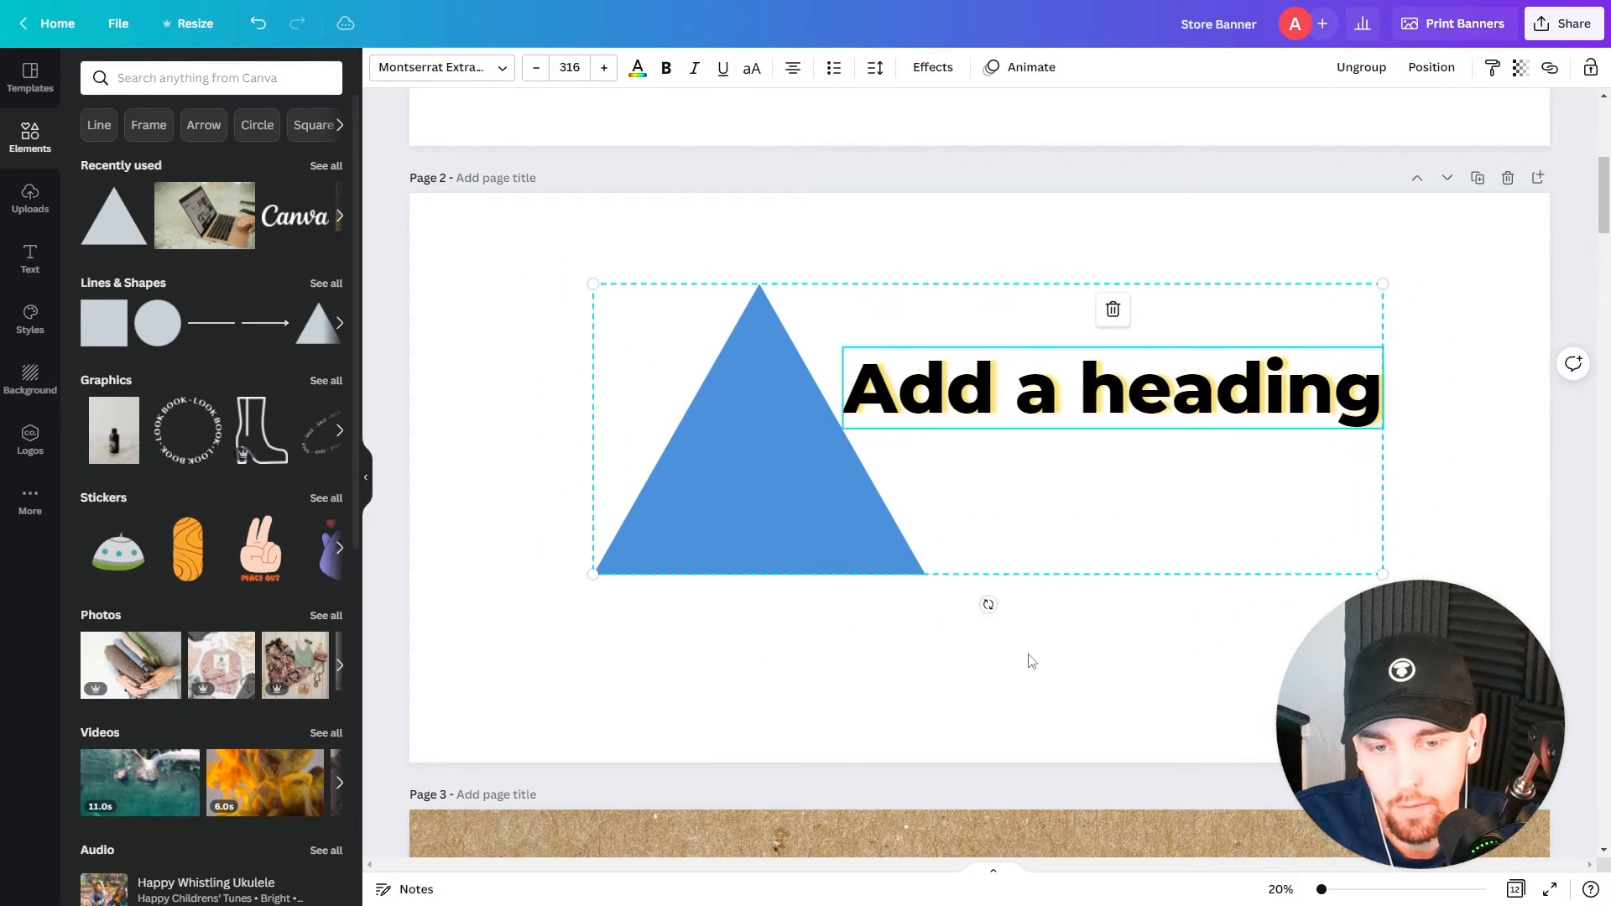
Step: Ungroup the triangle and heading, then place the triangle on the page's left and the heading beside it at mid-height
click(1071, 676)
click(865, 517)
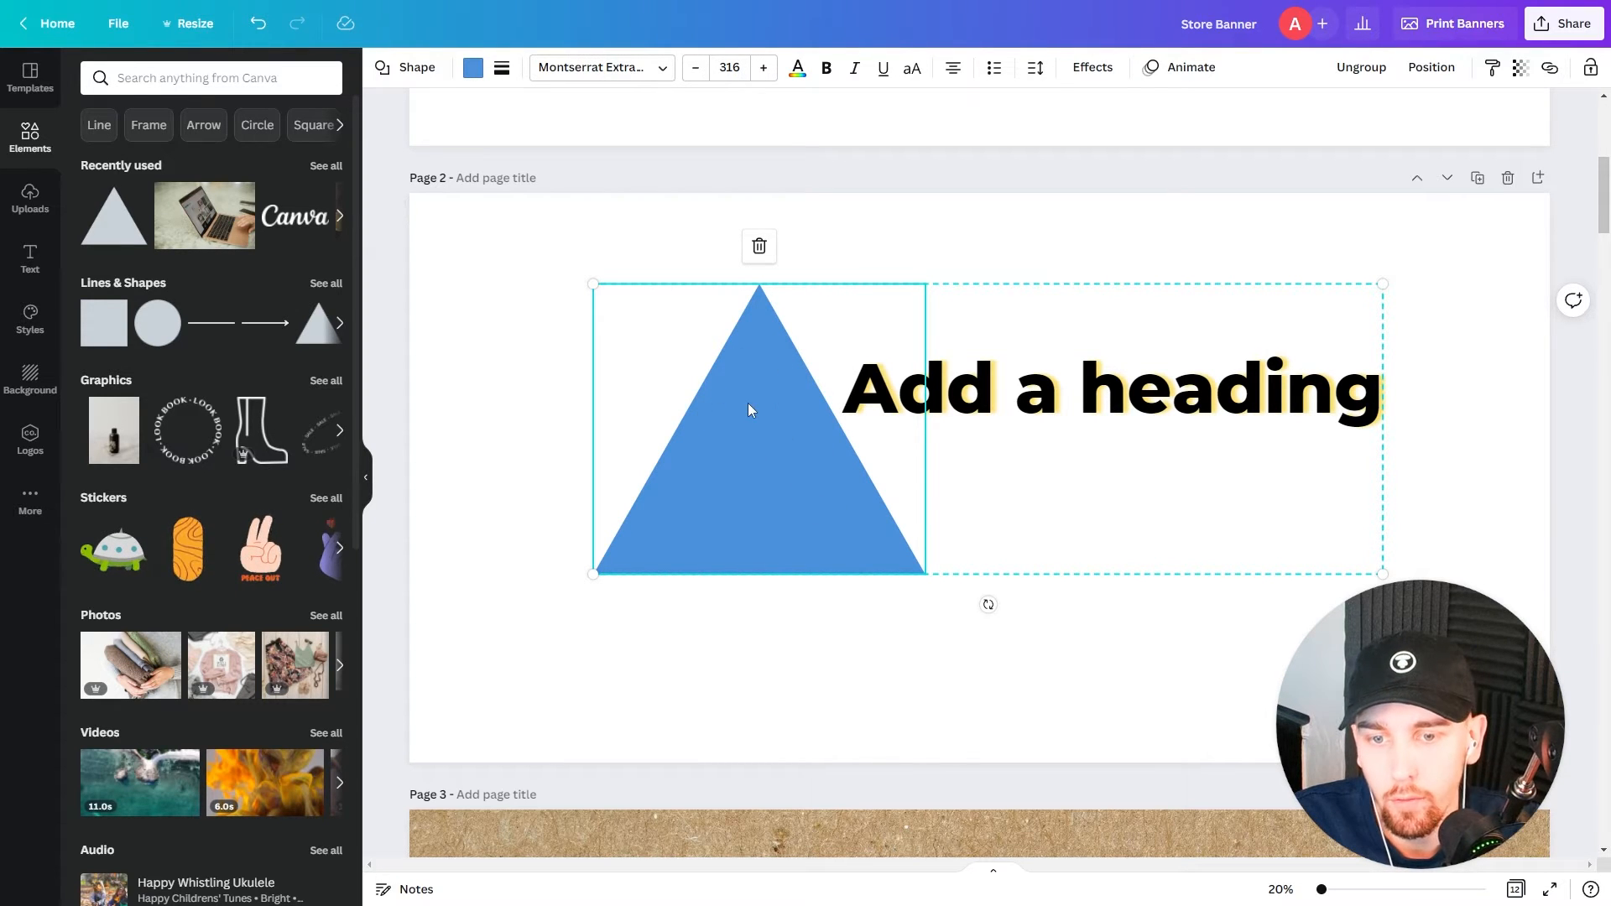
click(1359, 72)
click(1100, 612)
drag(802, 466, 677, 498)
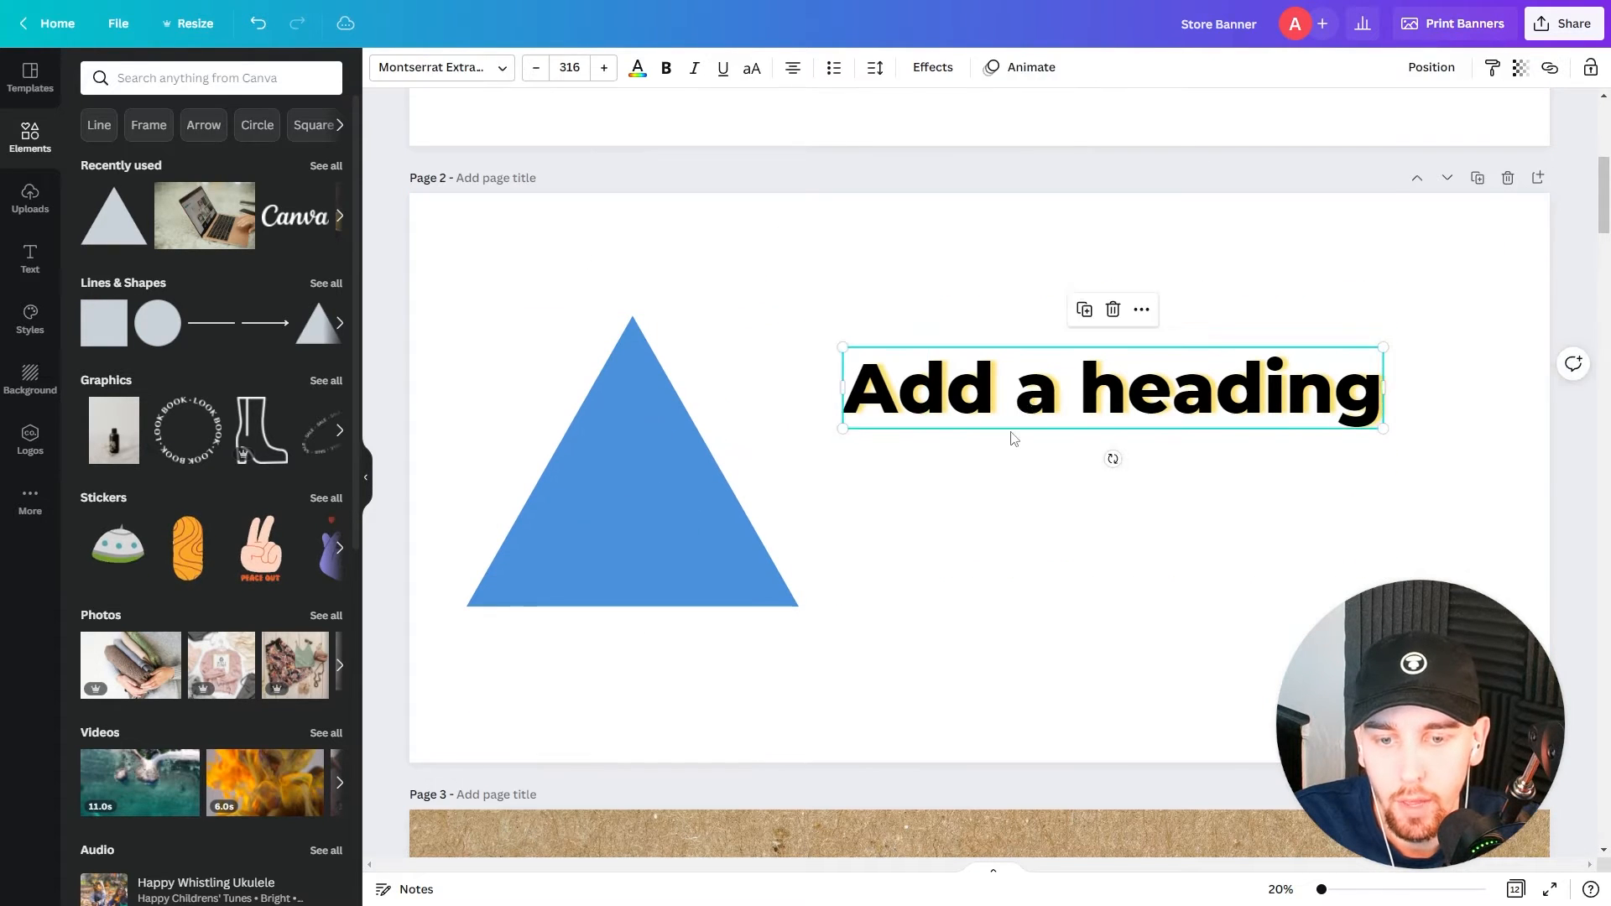
drag(1031, 403, 1042, 478)
click(1191, 658)
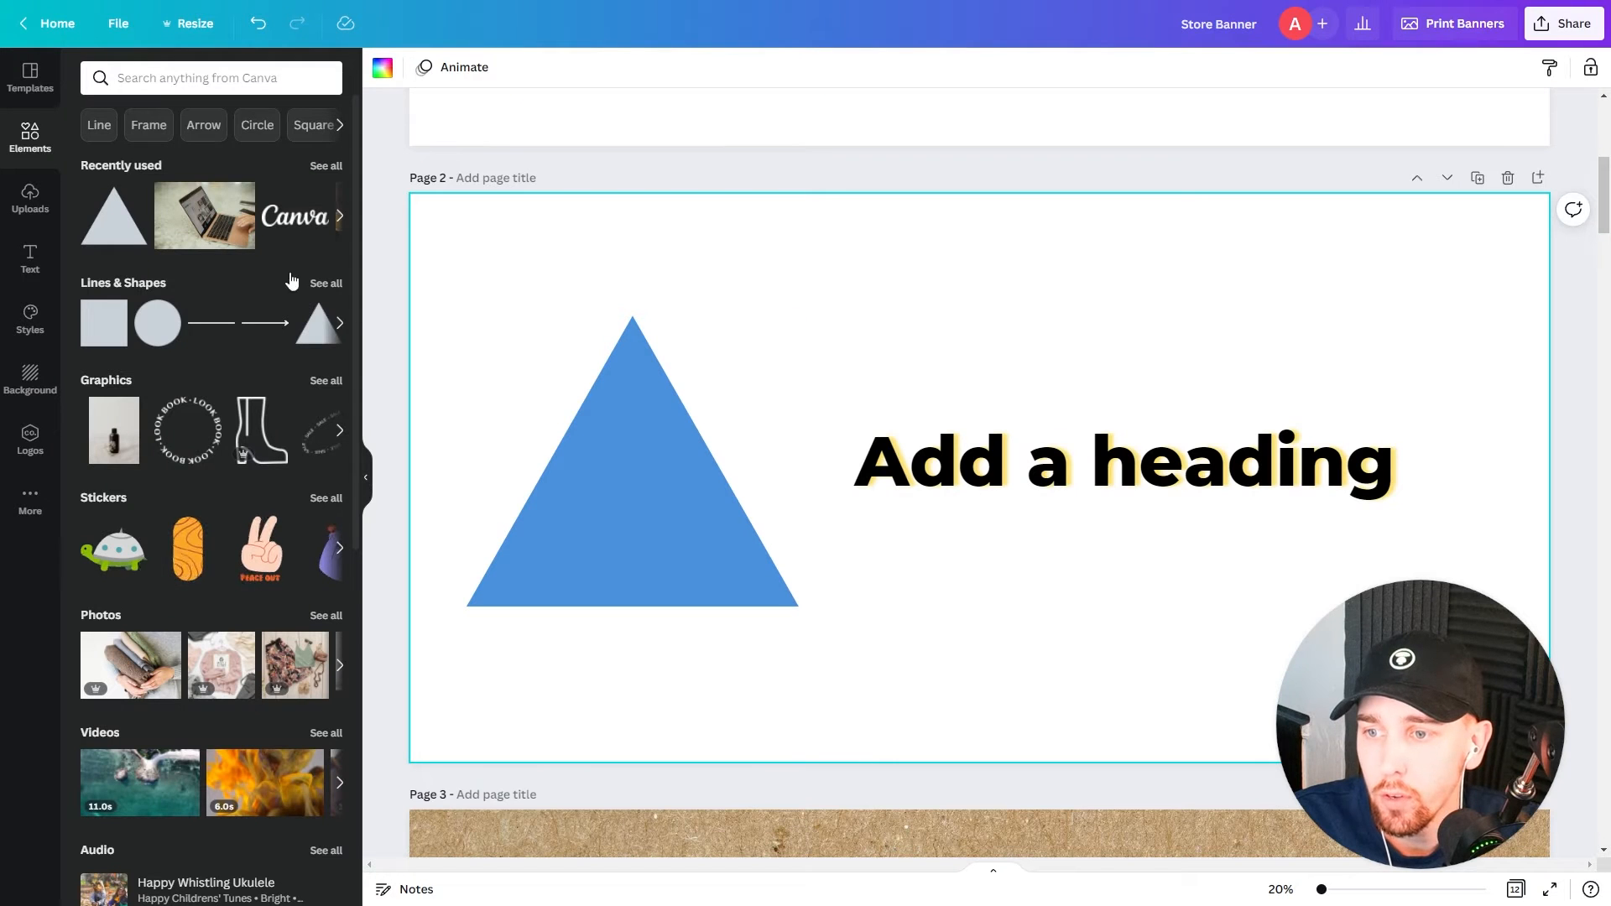
Step: Add the recently used laptop photo to page 2 and delete the heading and the triangle
click(178, 214)
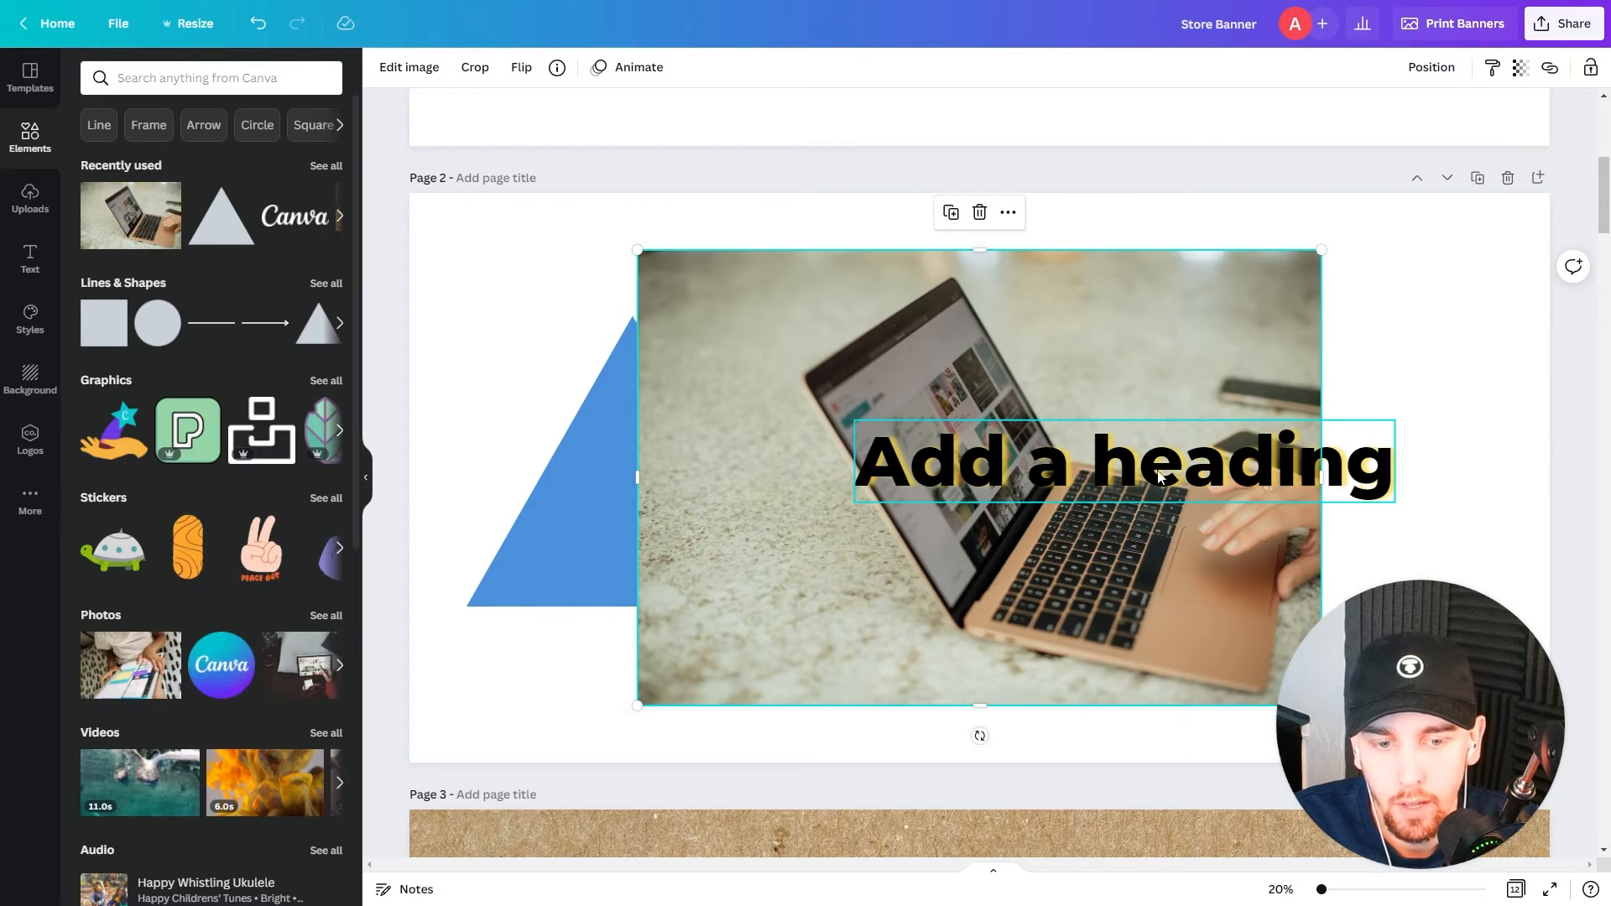
click(1093, 425)
key(Delete)
click(532, 509)
key(Delete)
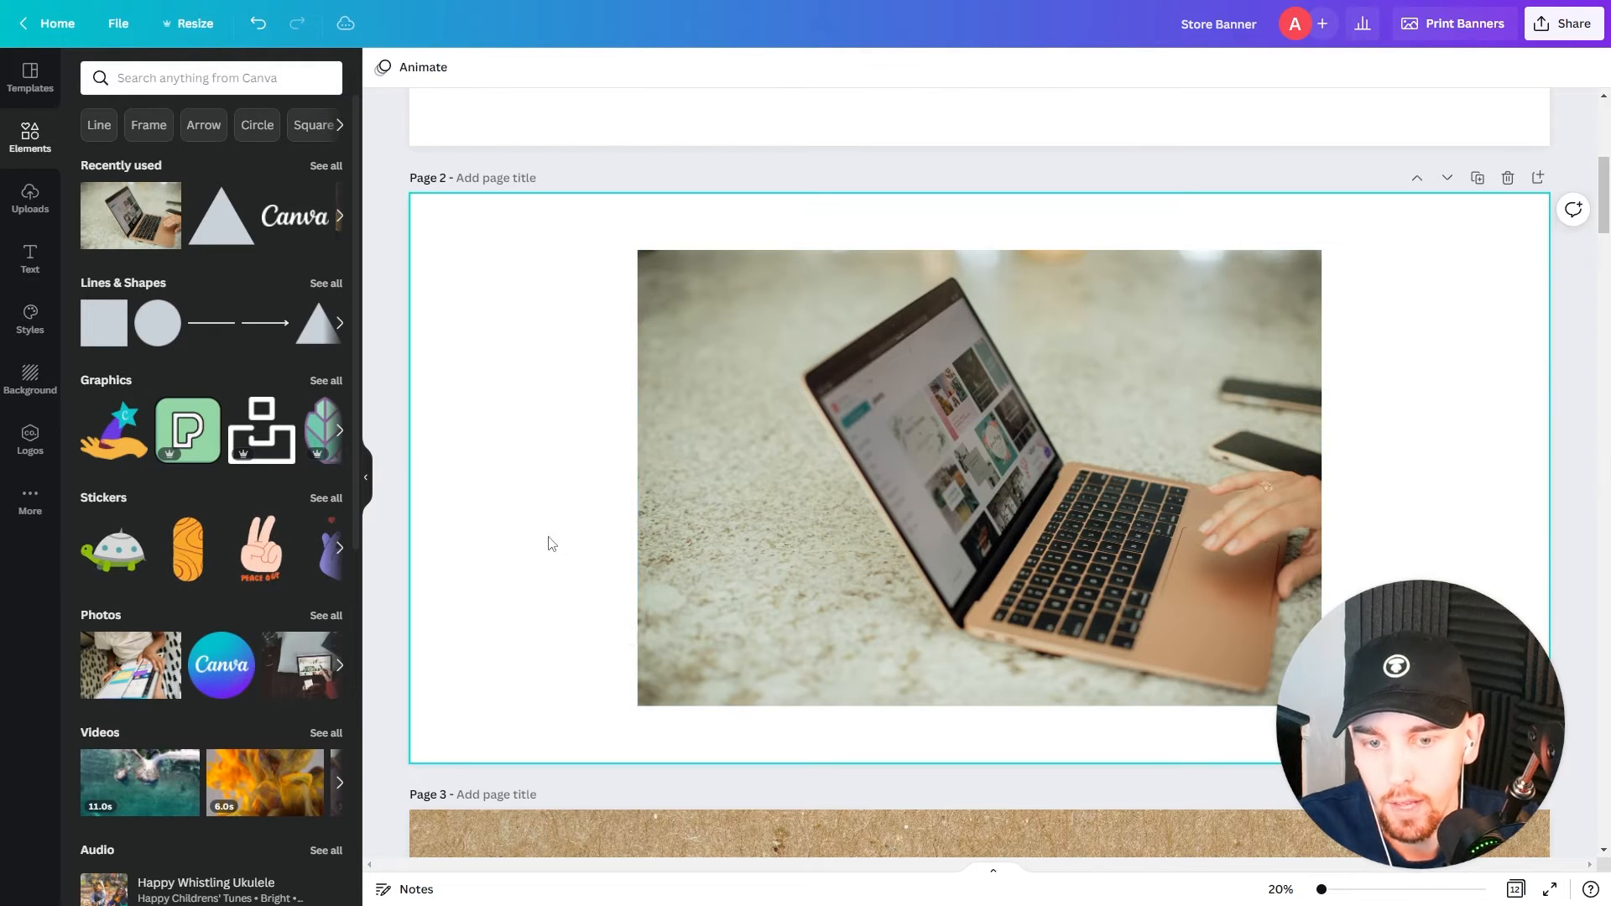
Step: Remove the background of the laptop photo with Background Remover
click(854, 414)
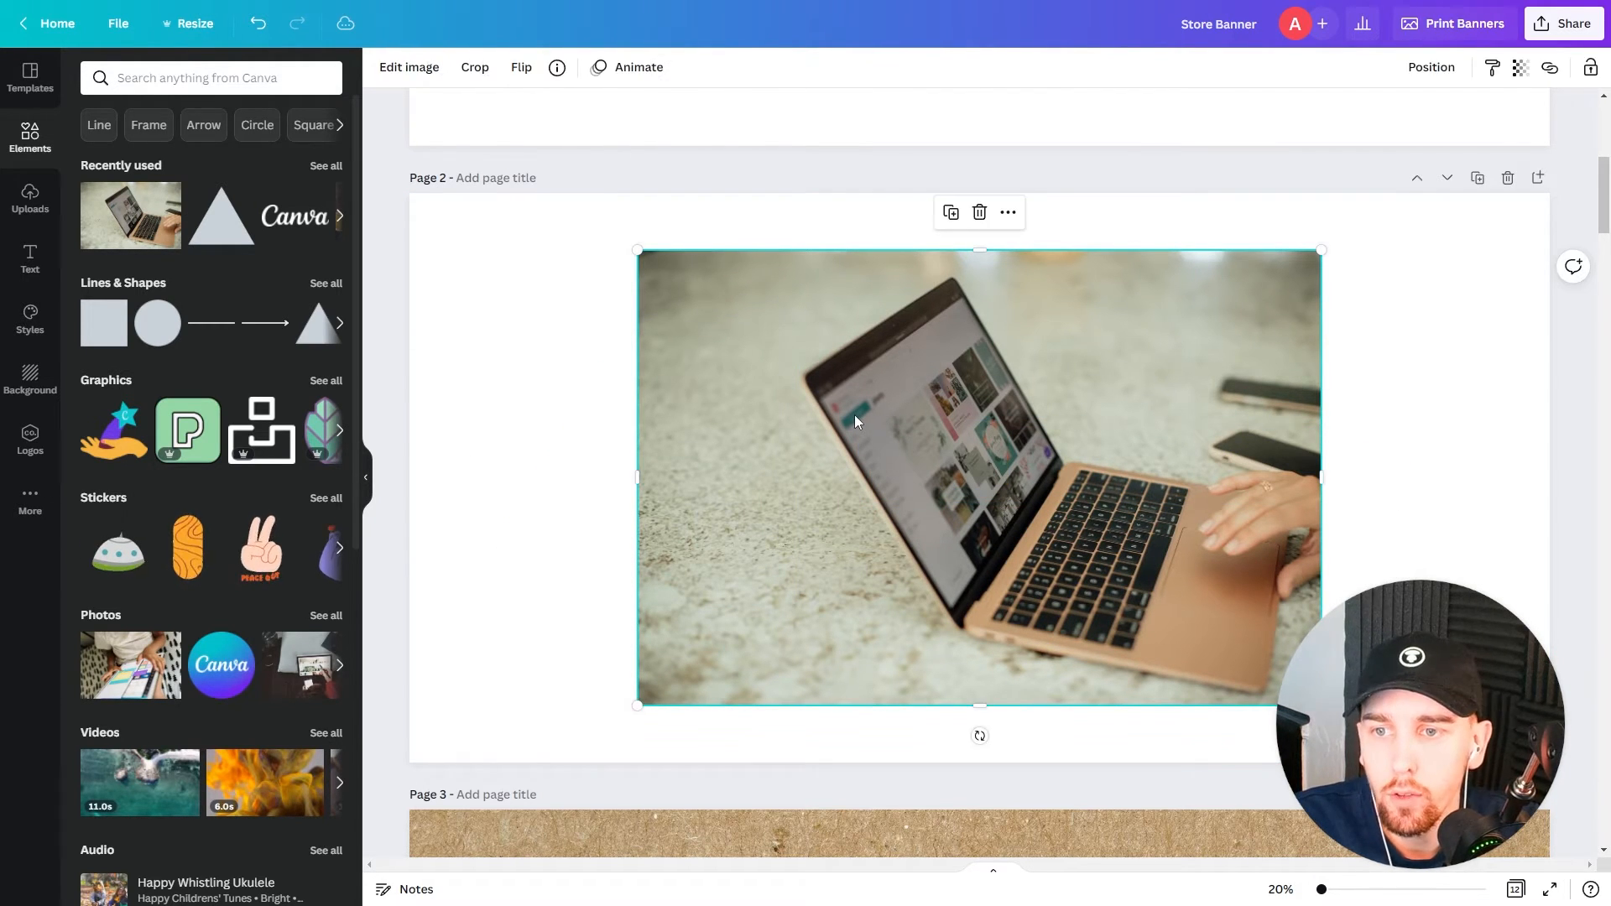
click(392, 75)
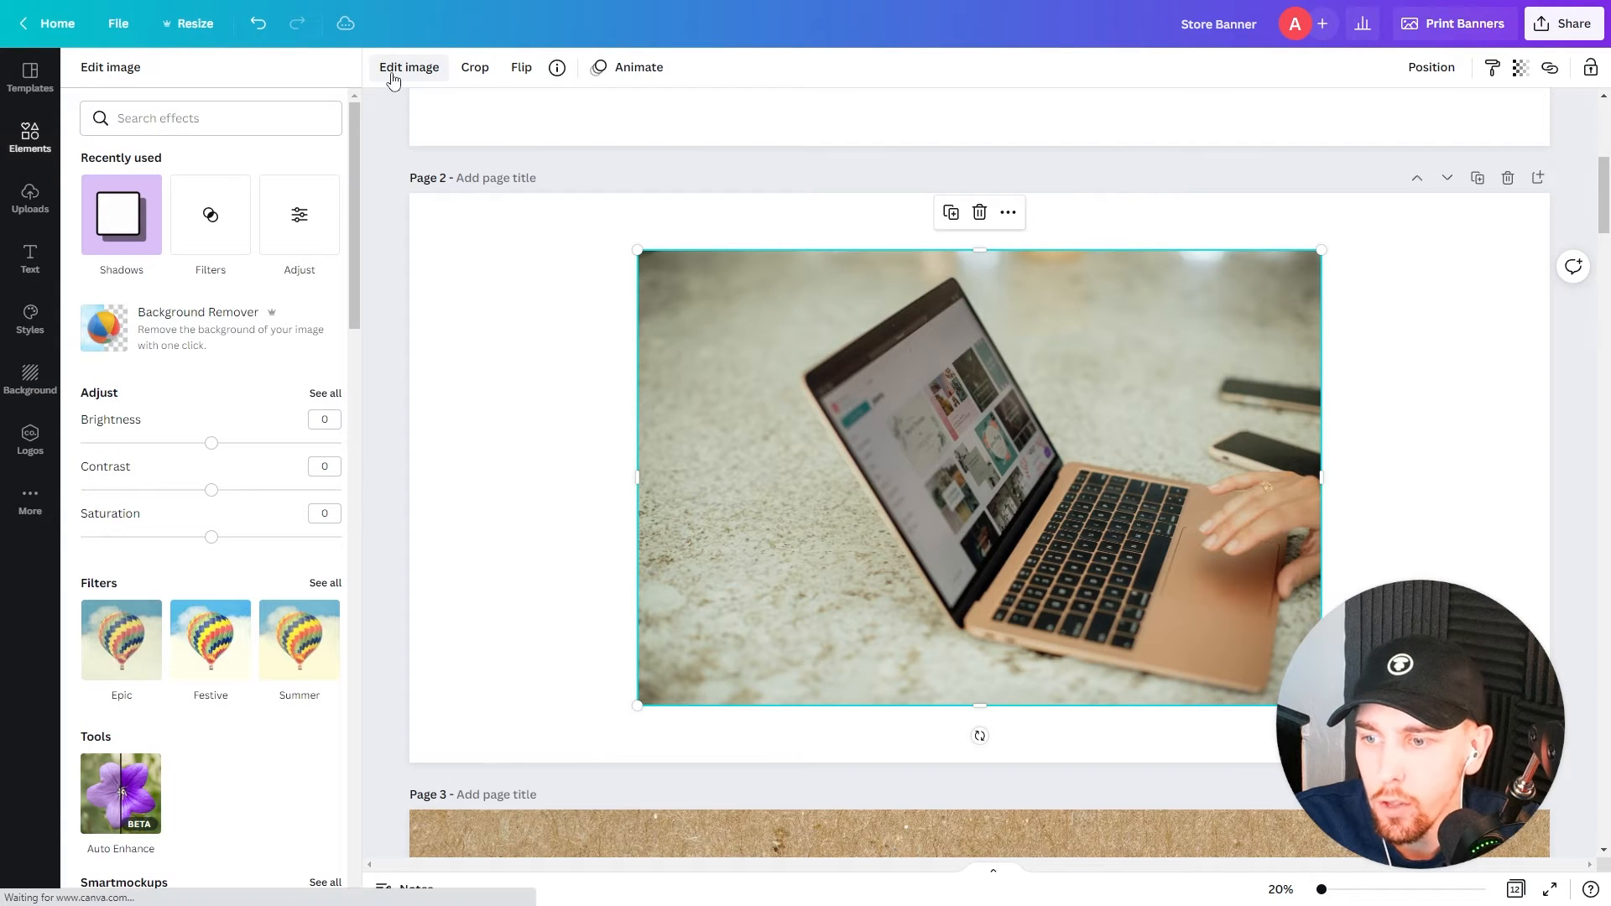
click(185, 334)
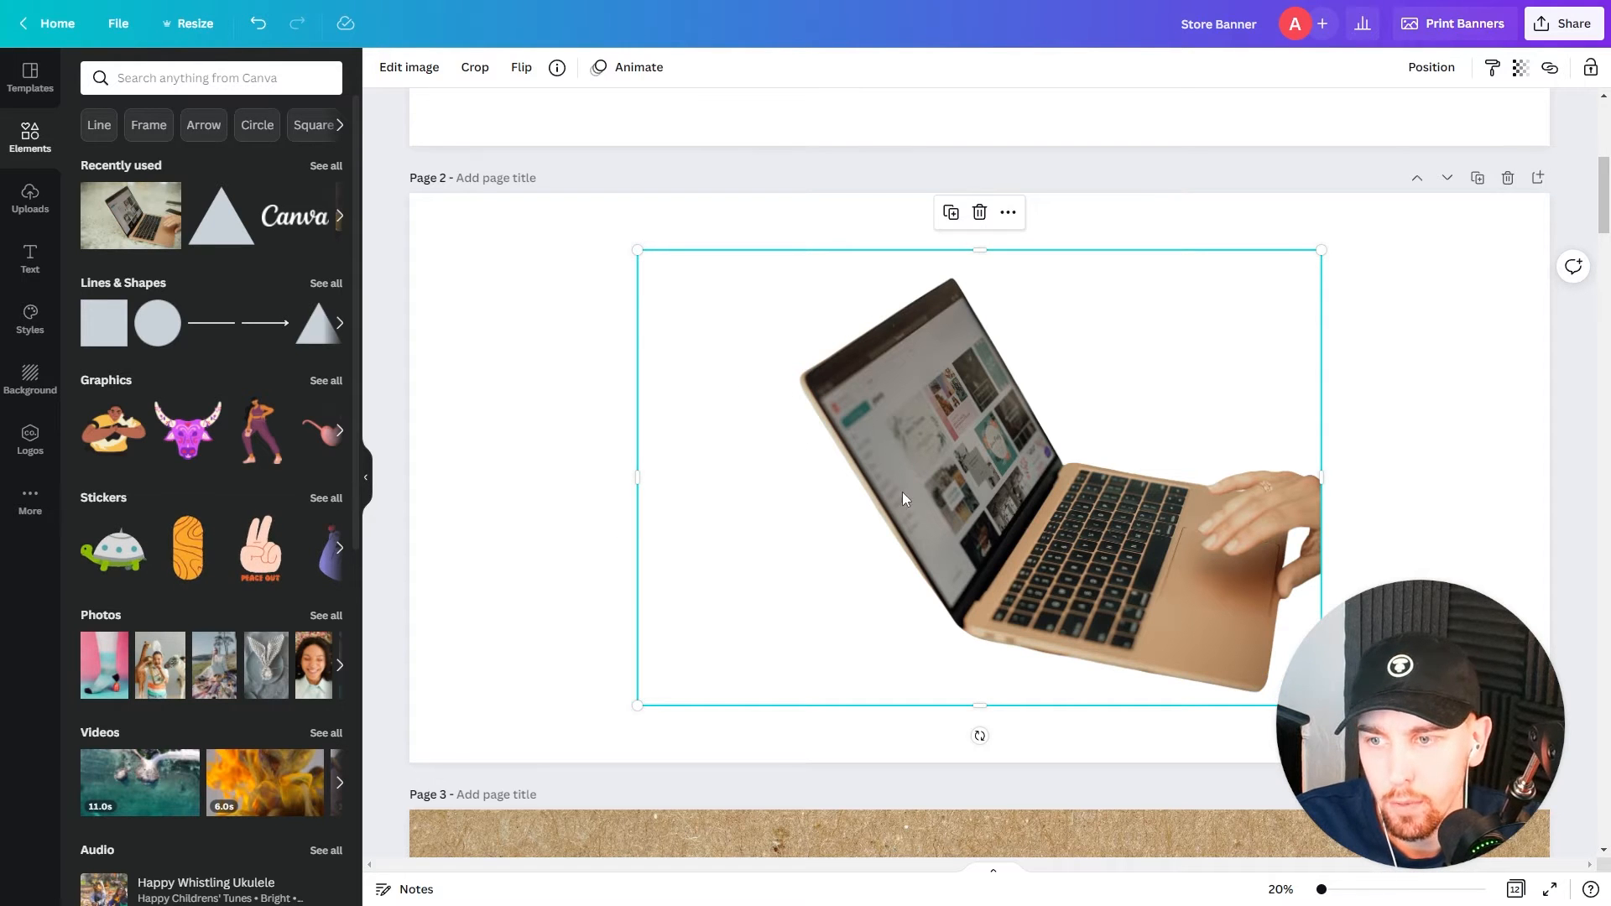
Step: Search the photo elements for "phone" and add the photo of a hand holding a white smartphone against a dark background
click(221, 83)
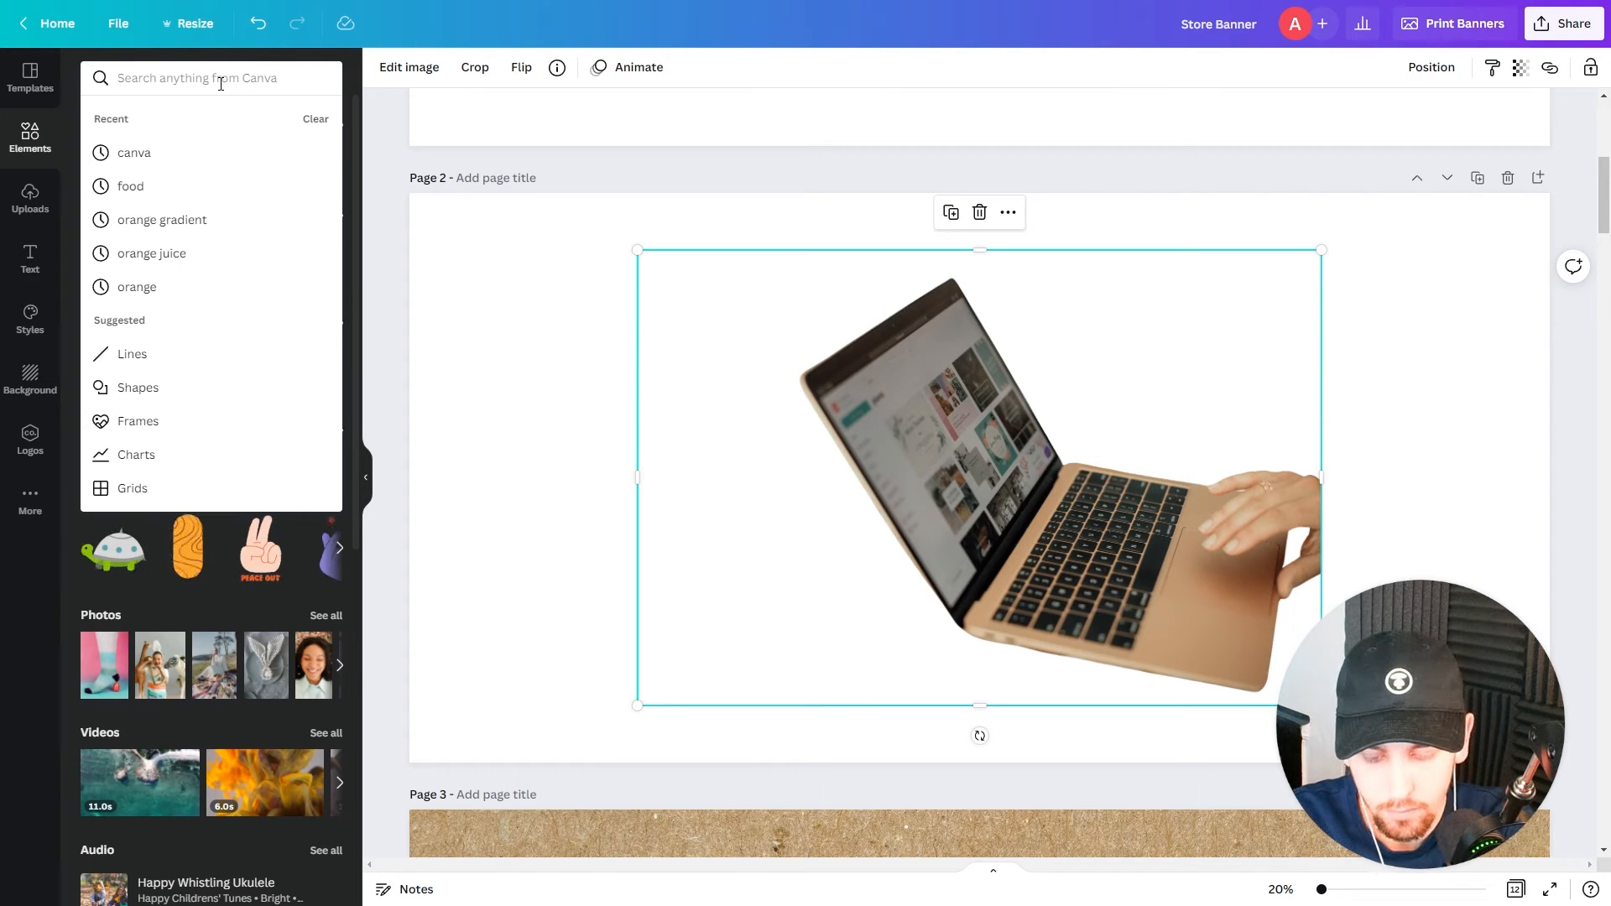
text(phonee)
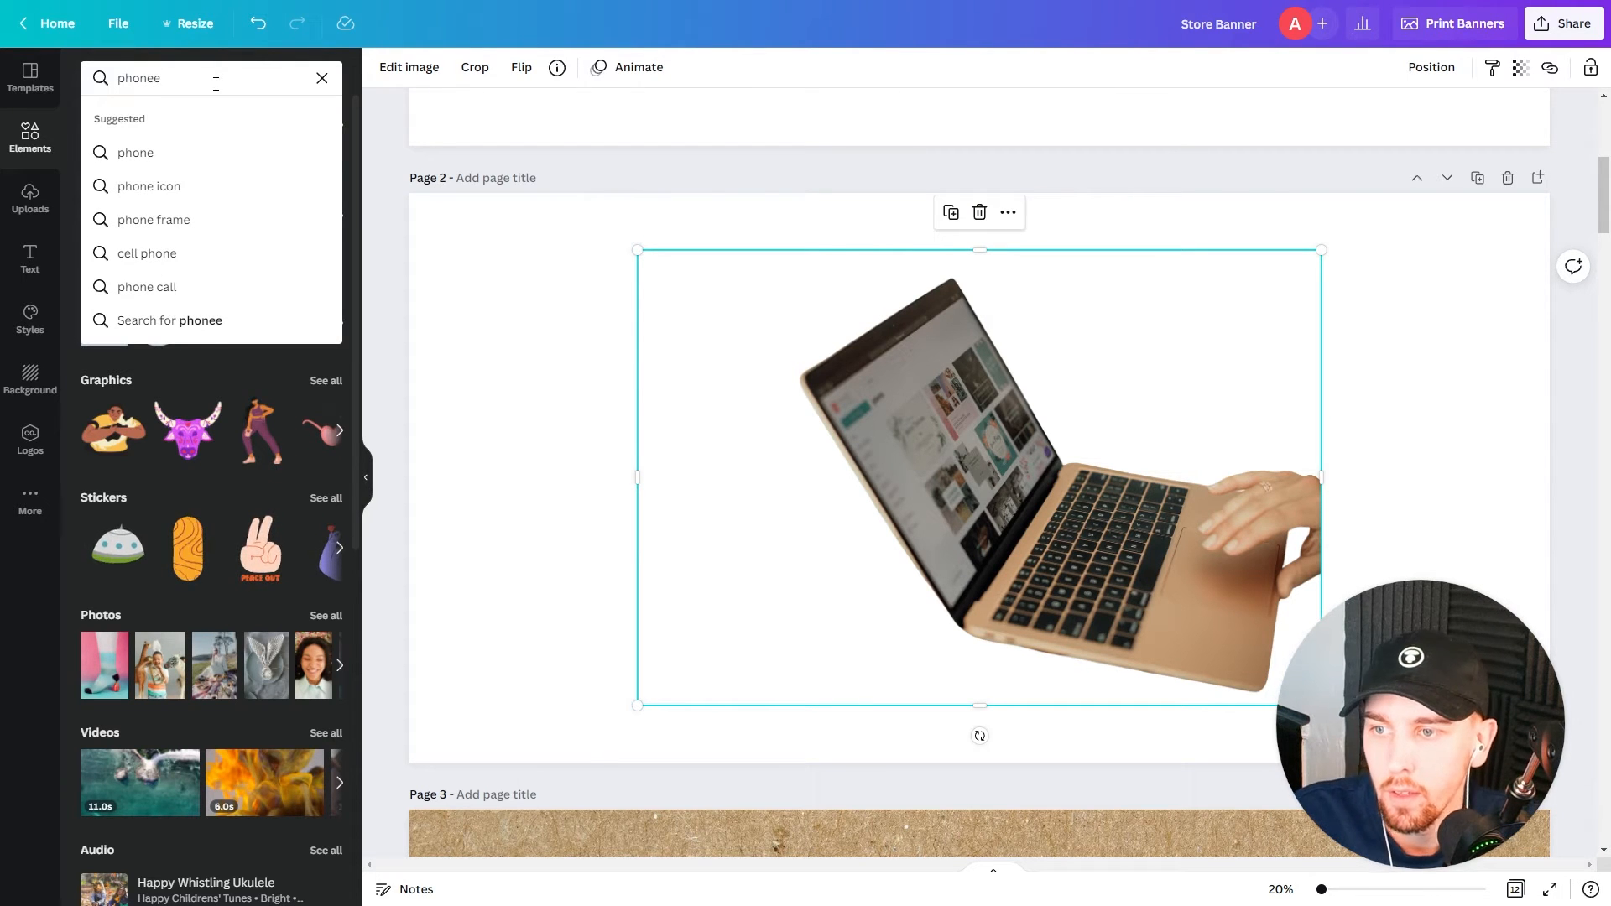
click(222, 157)
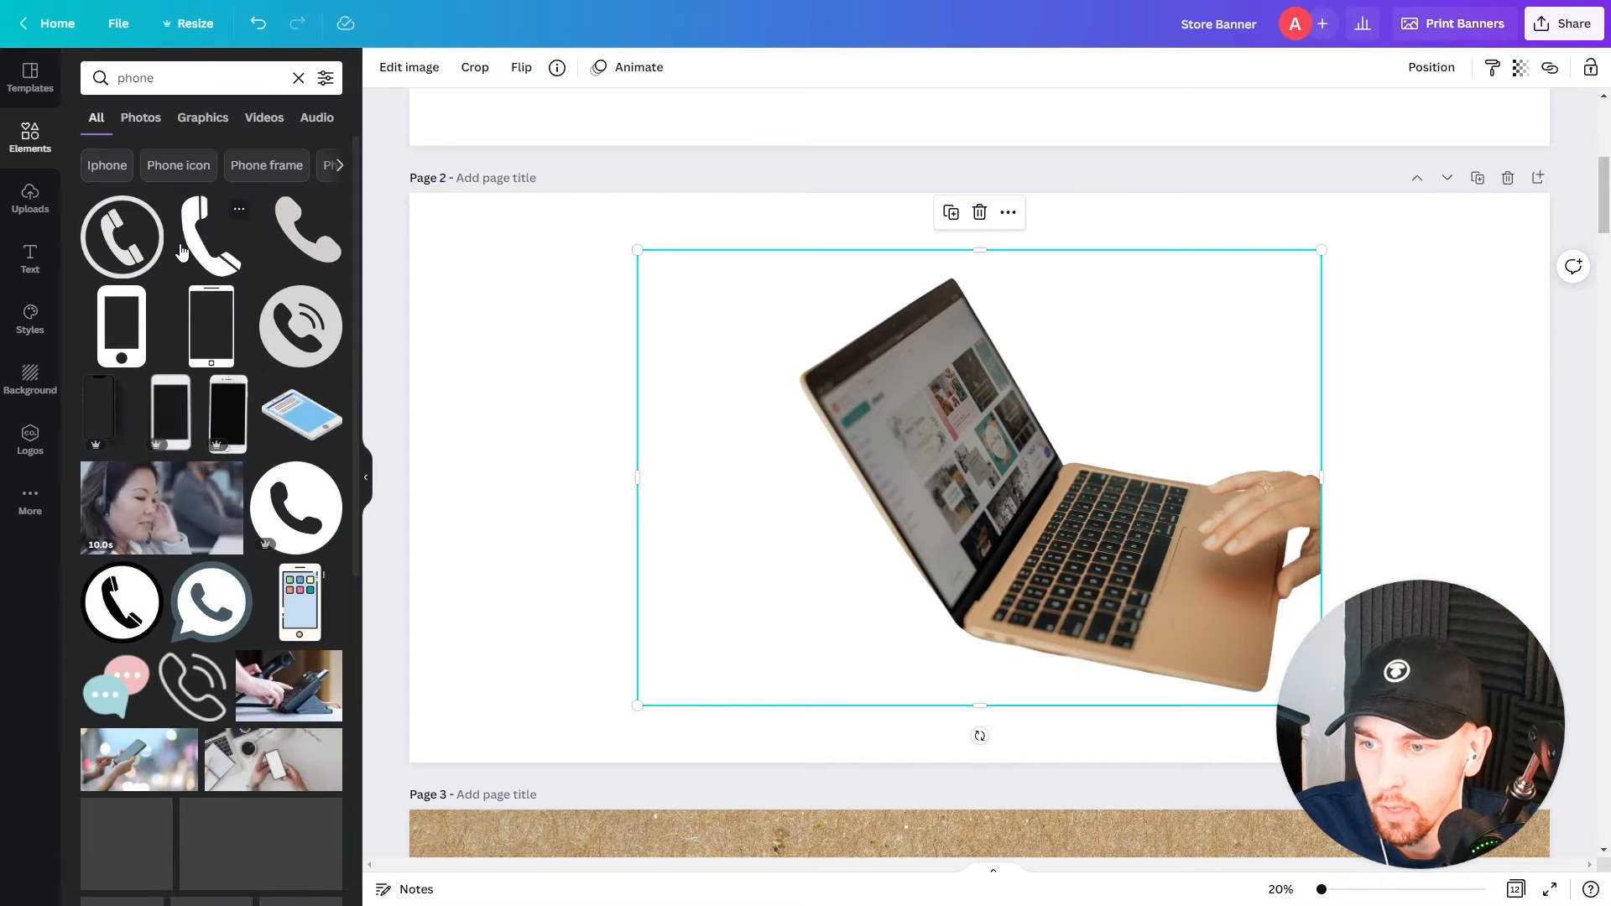
click(140, 117)
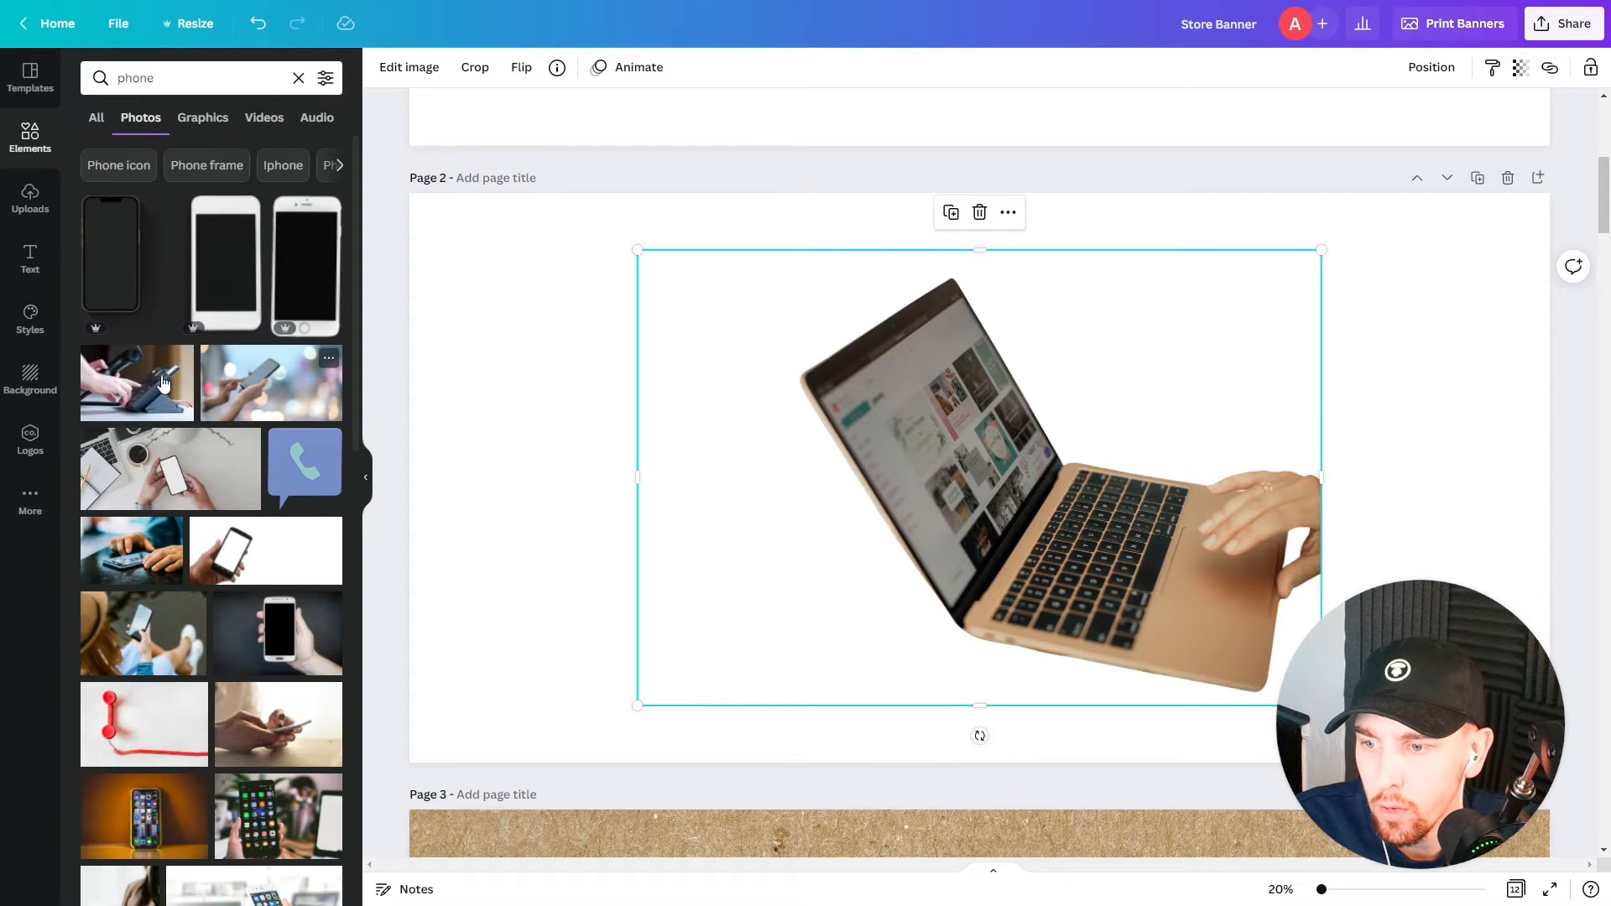
scroll(209, 444, down, 1)
scroll(249, 507, down, 1)
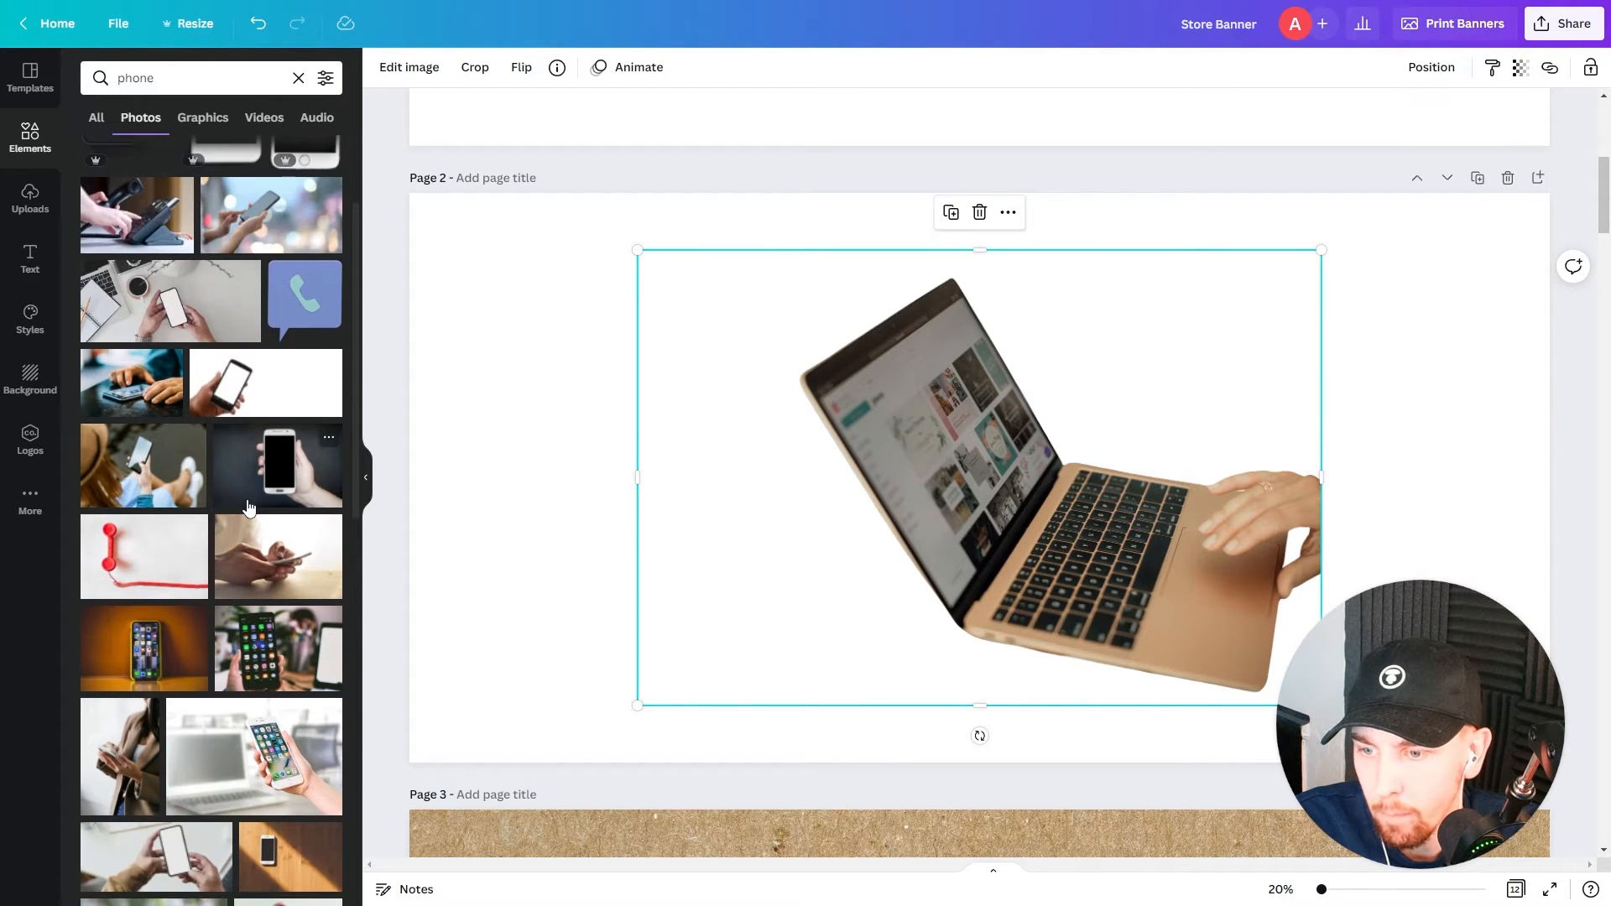
click(273, 461)
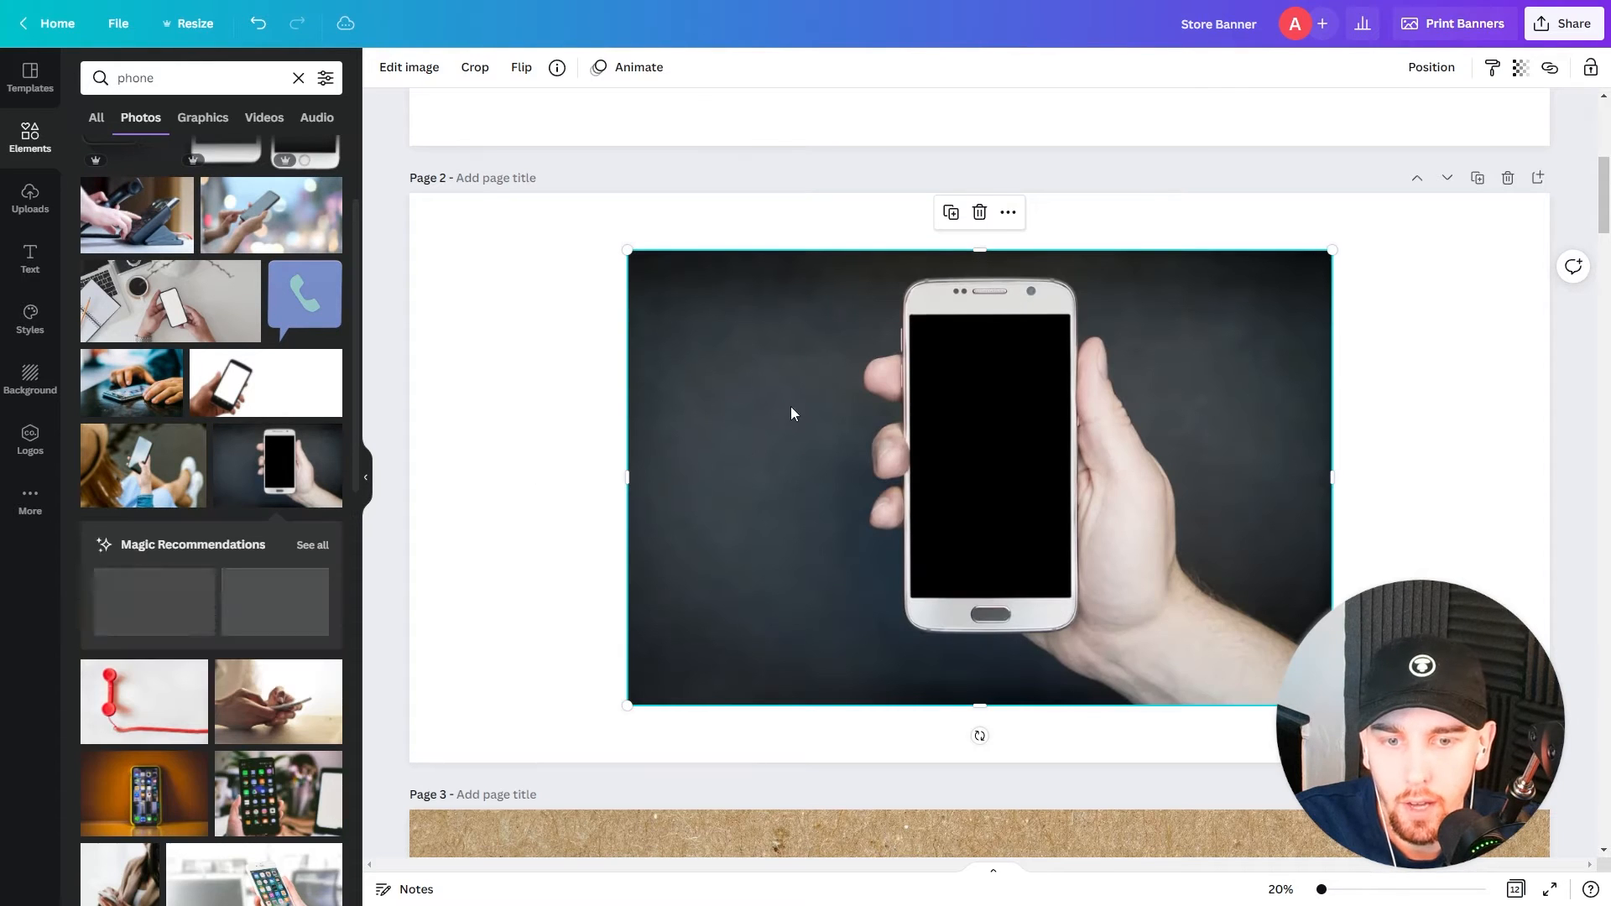
Step: Remove the smartphone photo's background and move the cut-out to the lower right, partly over the laptop
click(408, 66)
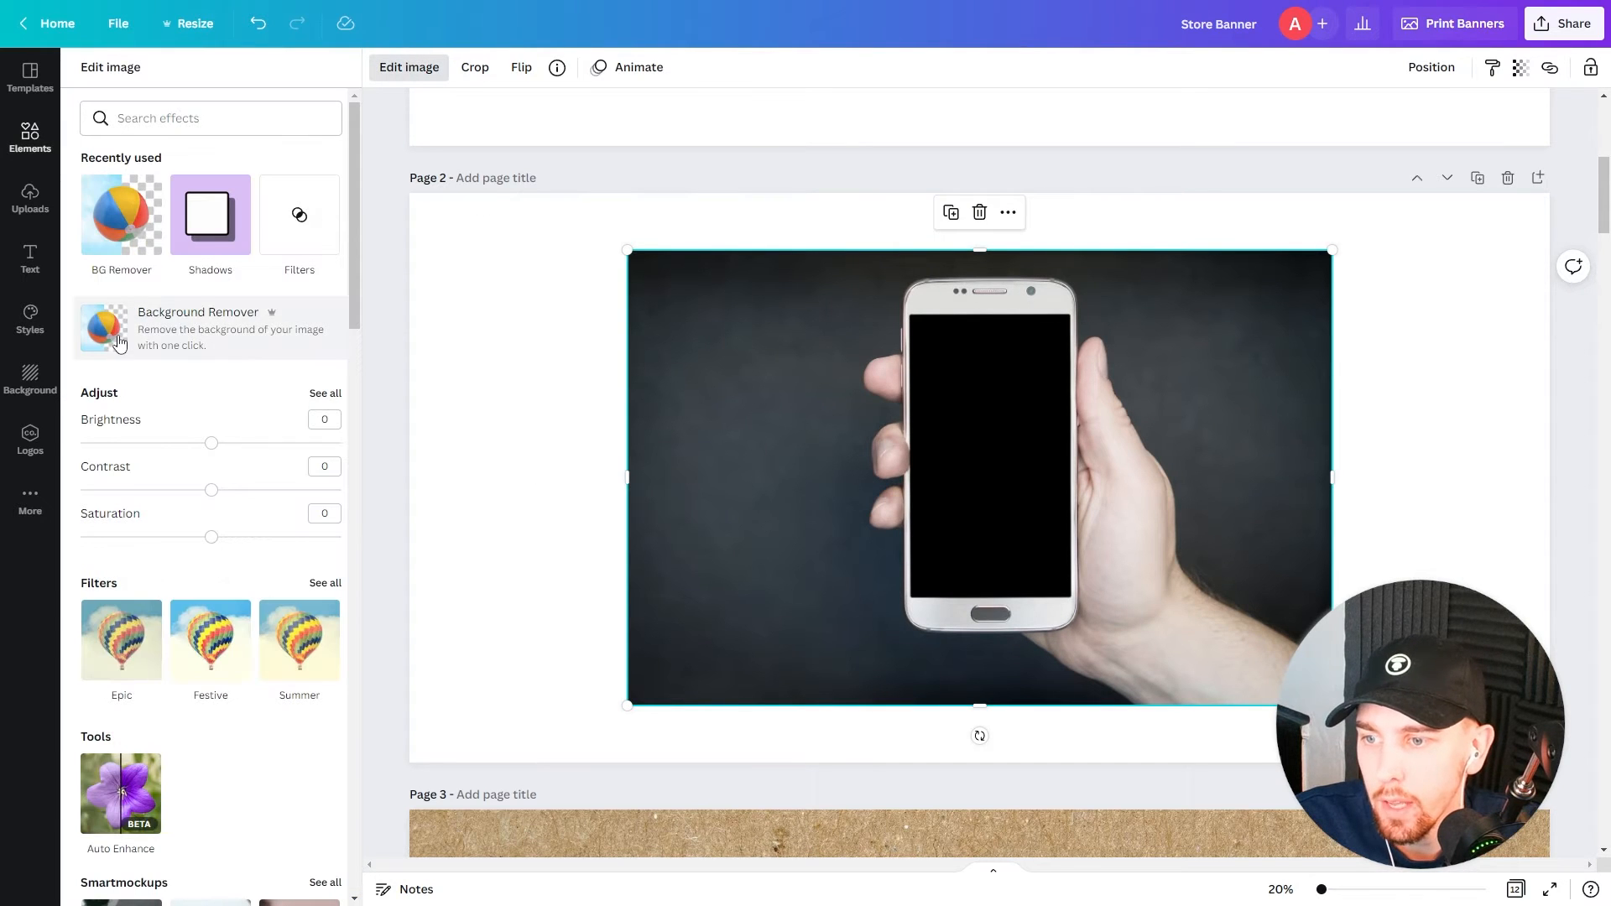
click(158, 336)
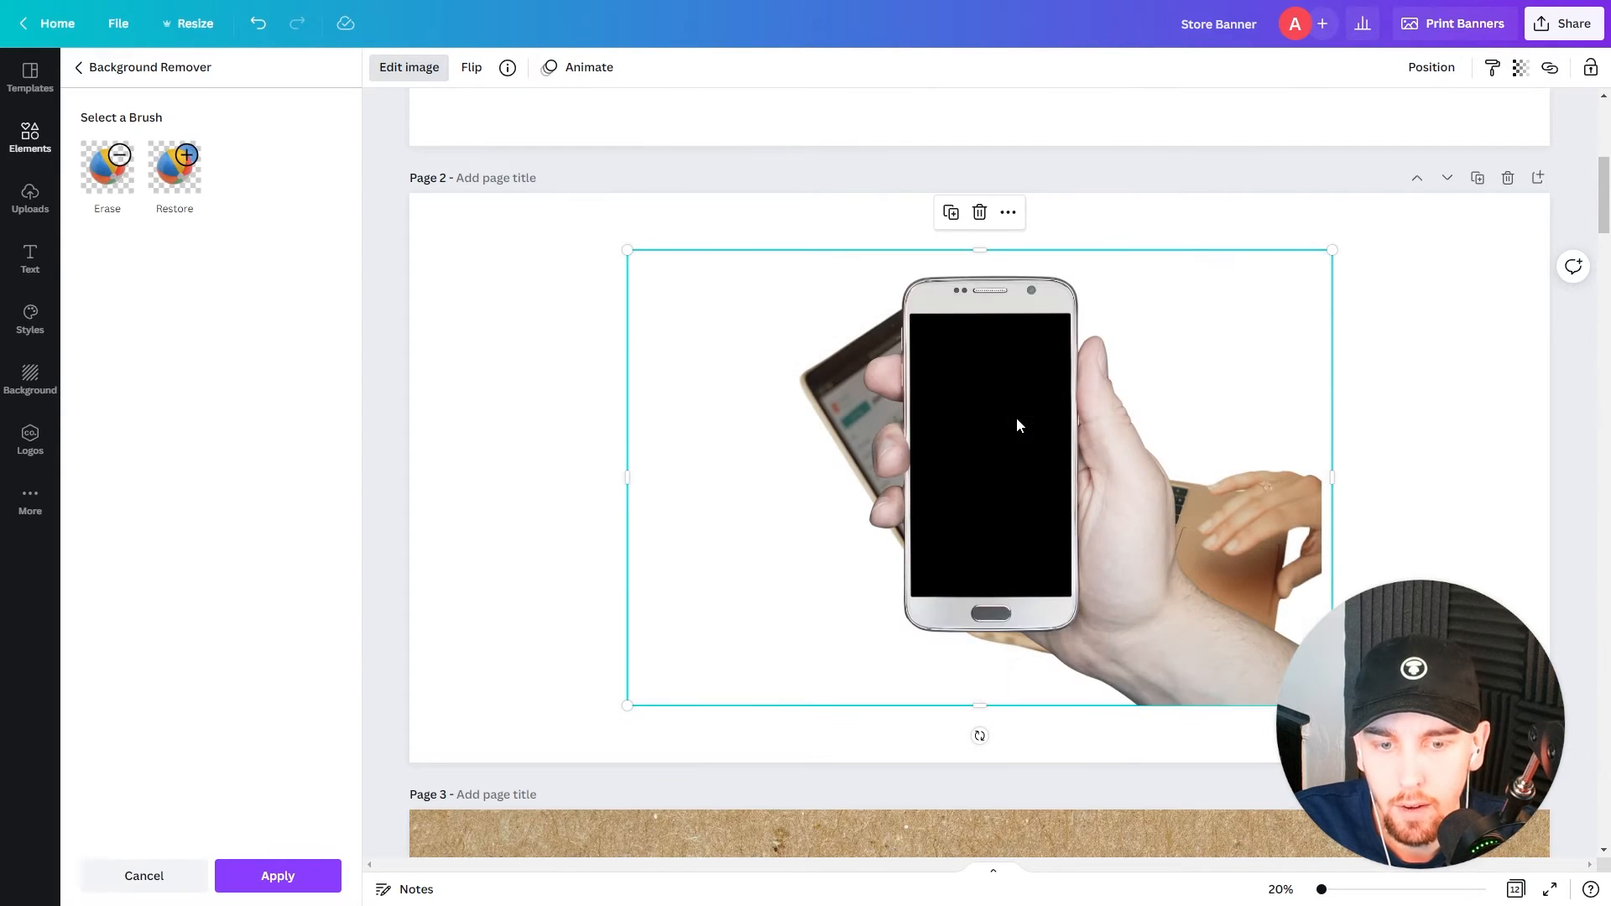
drag(972, 502, 1187, 551)
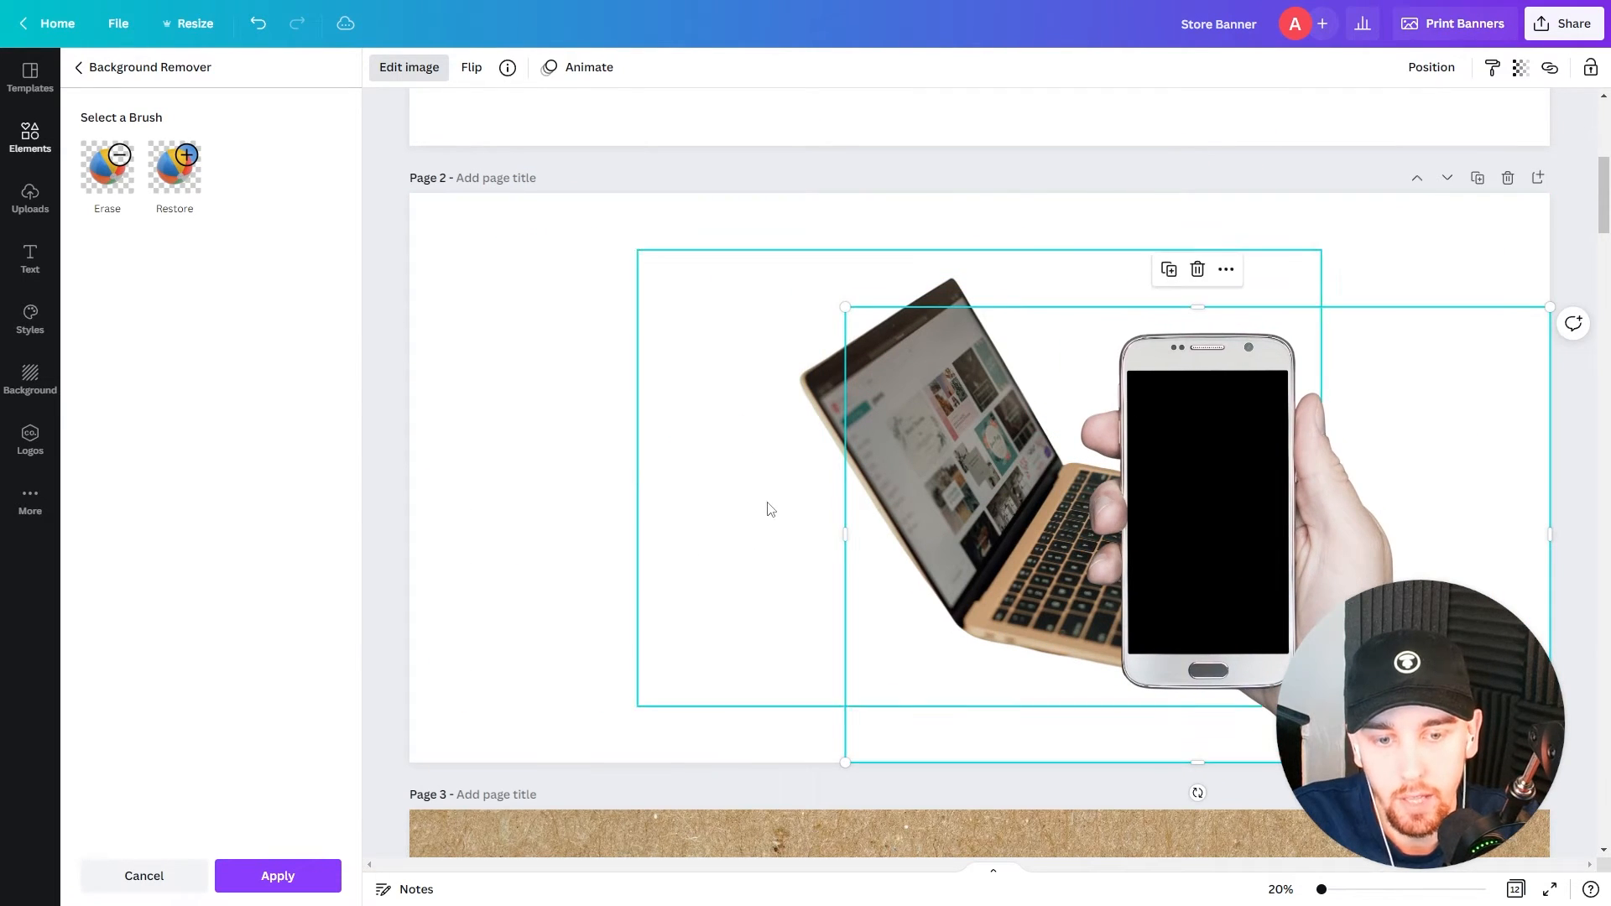
Step: Try other positions for the laptop and smartphone cut-outs on page 2, and undo the moves
click(801, 486)
drag(973, 507, 687, 432)
drag(1002, 481, 1073, 526)
key(ctrl+z)
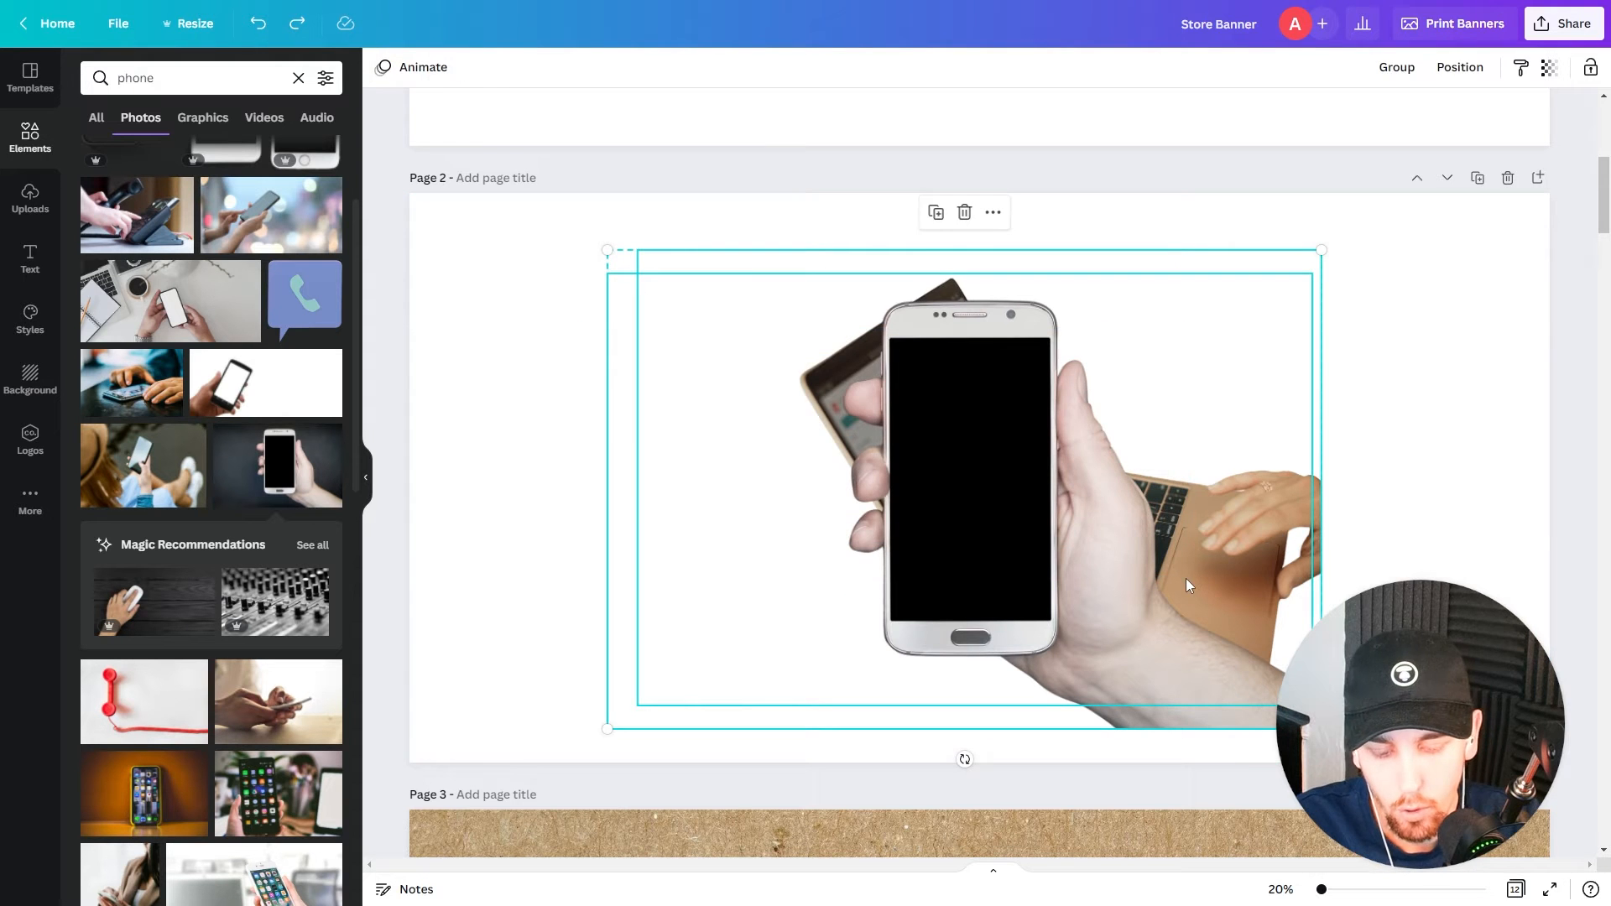
Step: Delete both cut-outs from page 2 and open the Embeds app
key(Delete)
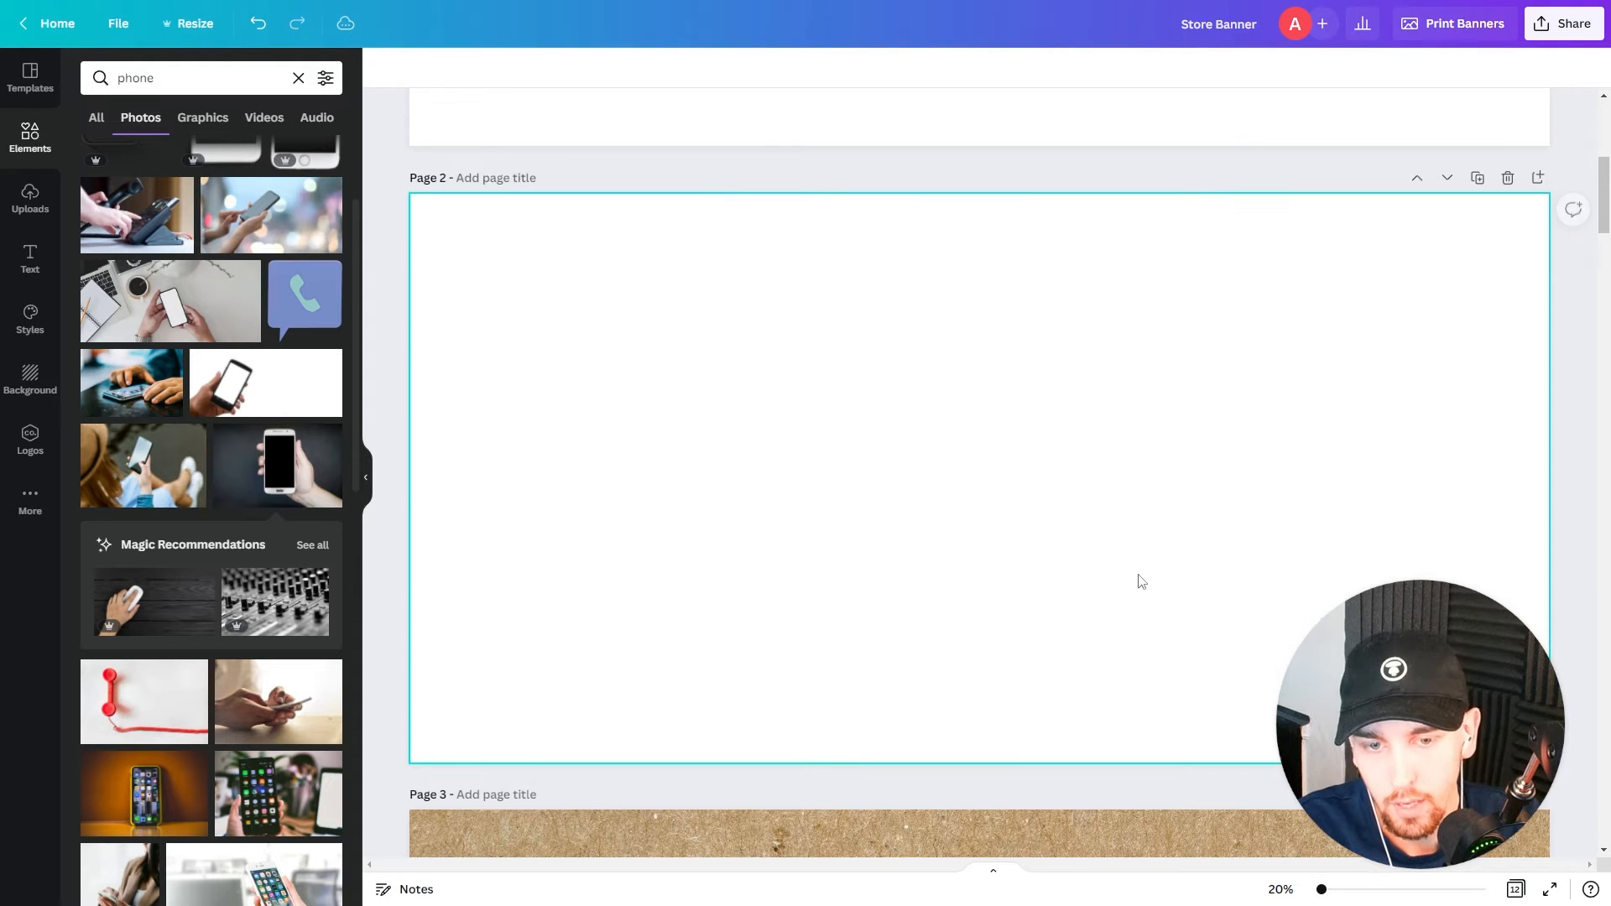
click(27, 505)
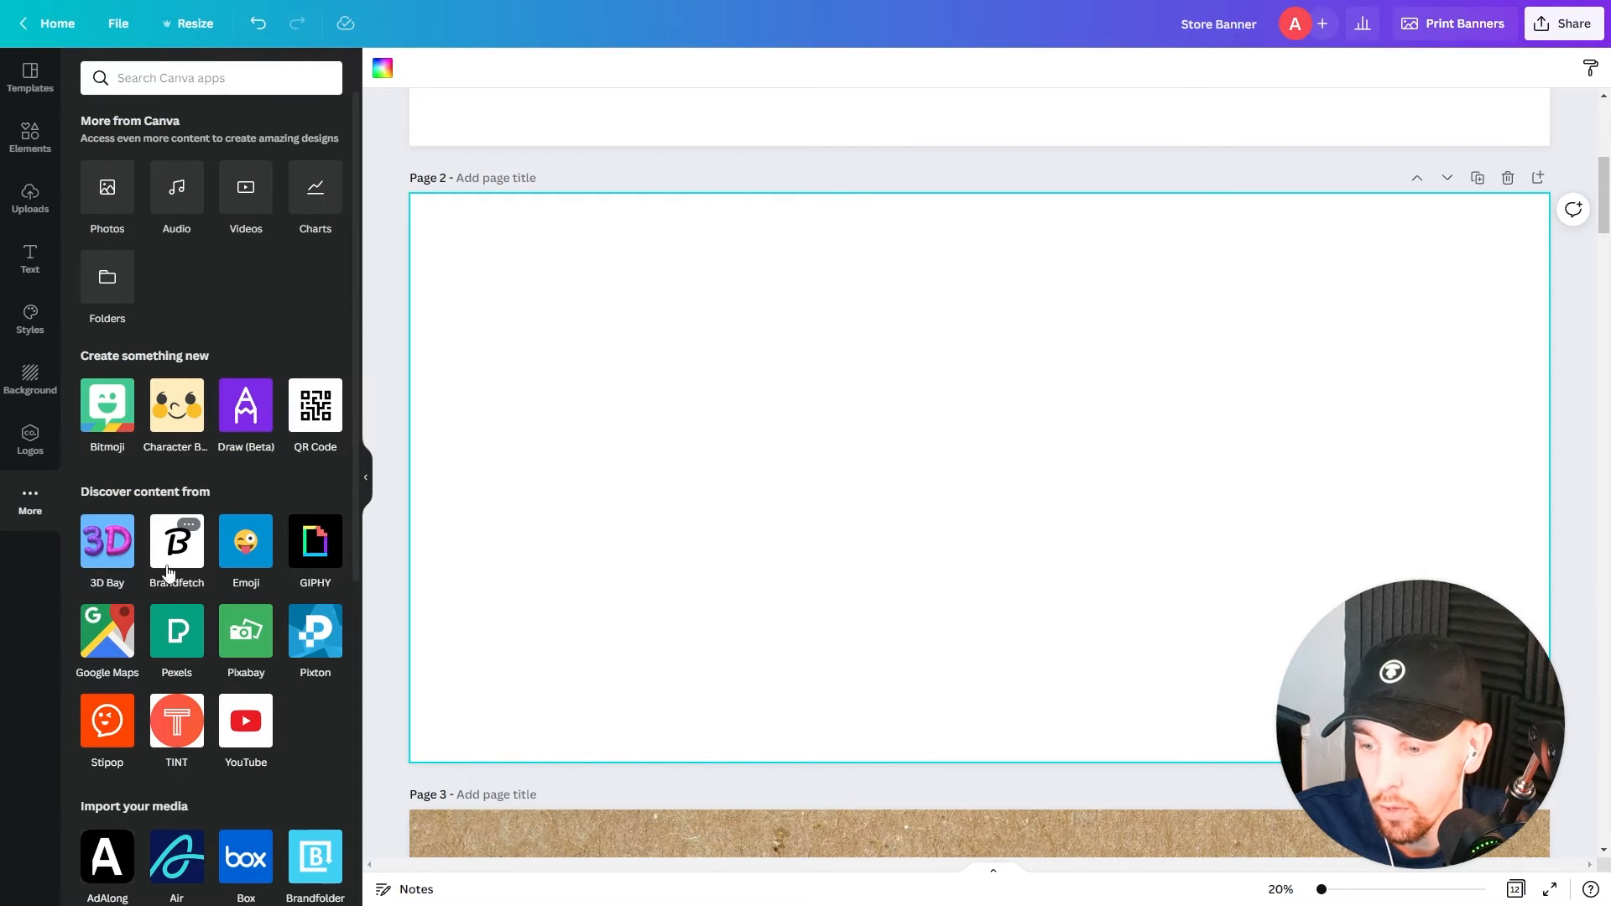
scroll(151, 508, down, 2)
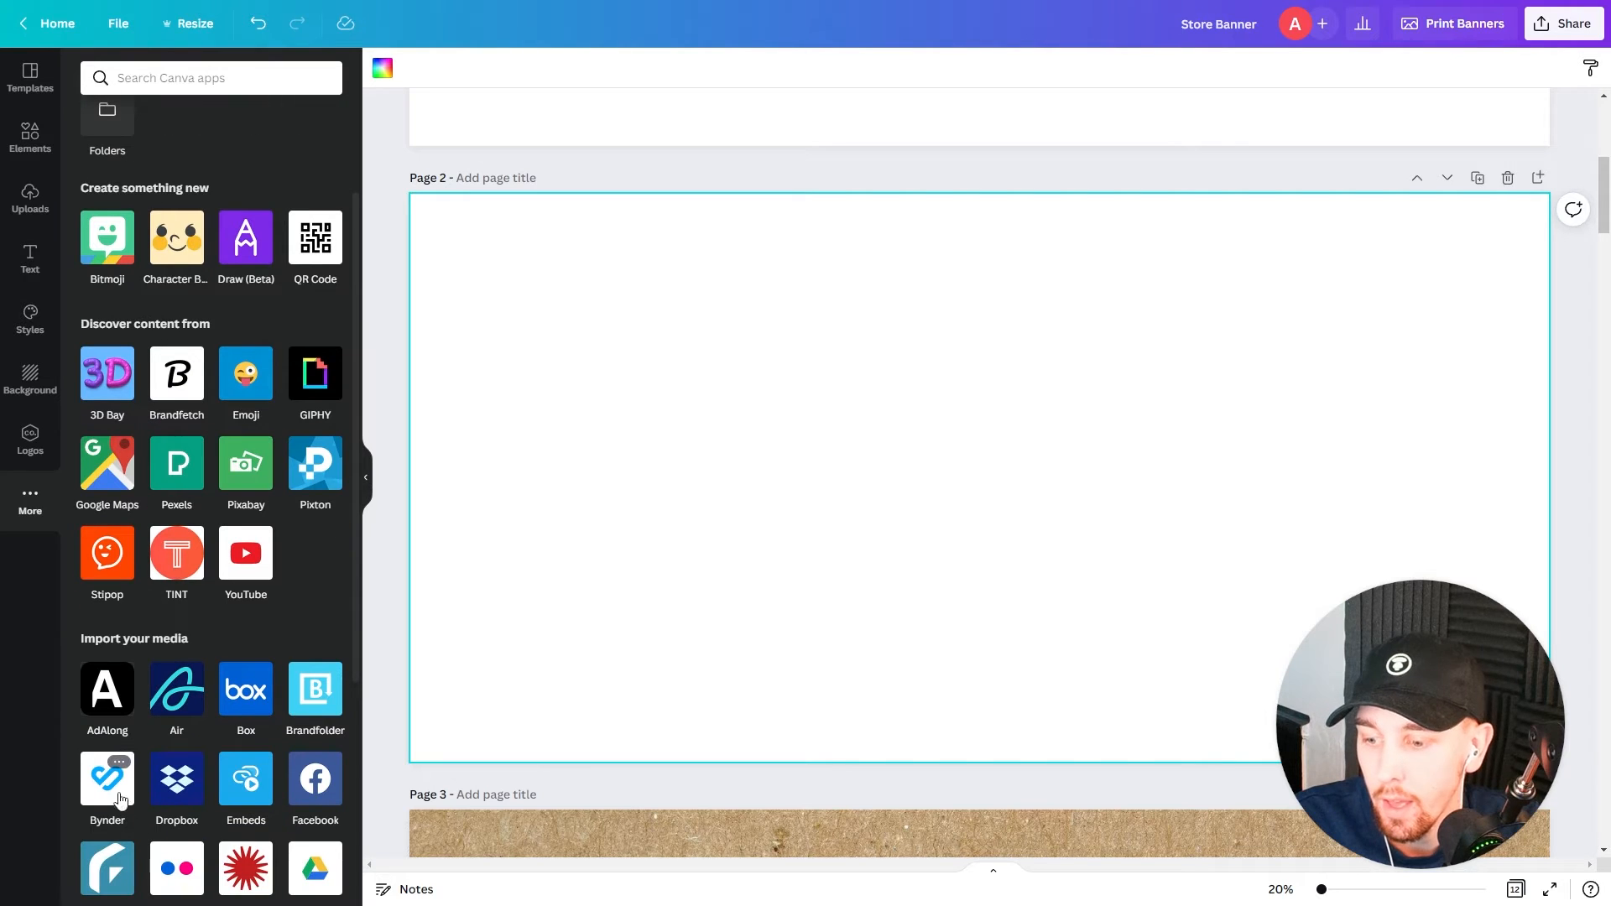
click(246, 781)
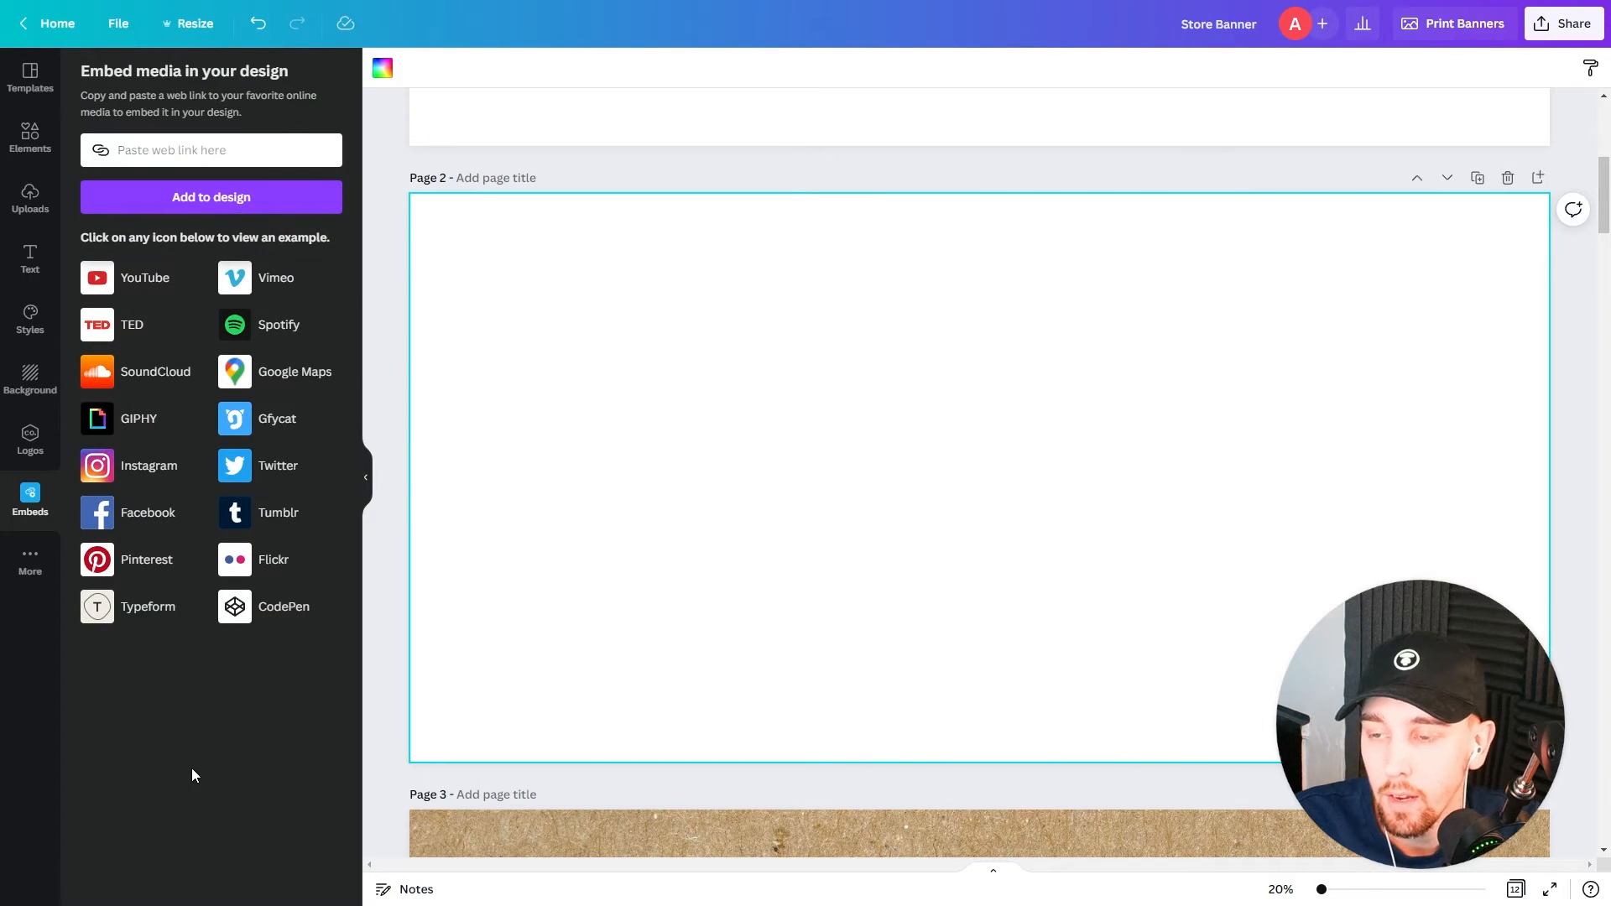
Step: Paste the copied Twitter post link as the embed source and add it to page 2
click(155, 151)
key(ctrl+v)
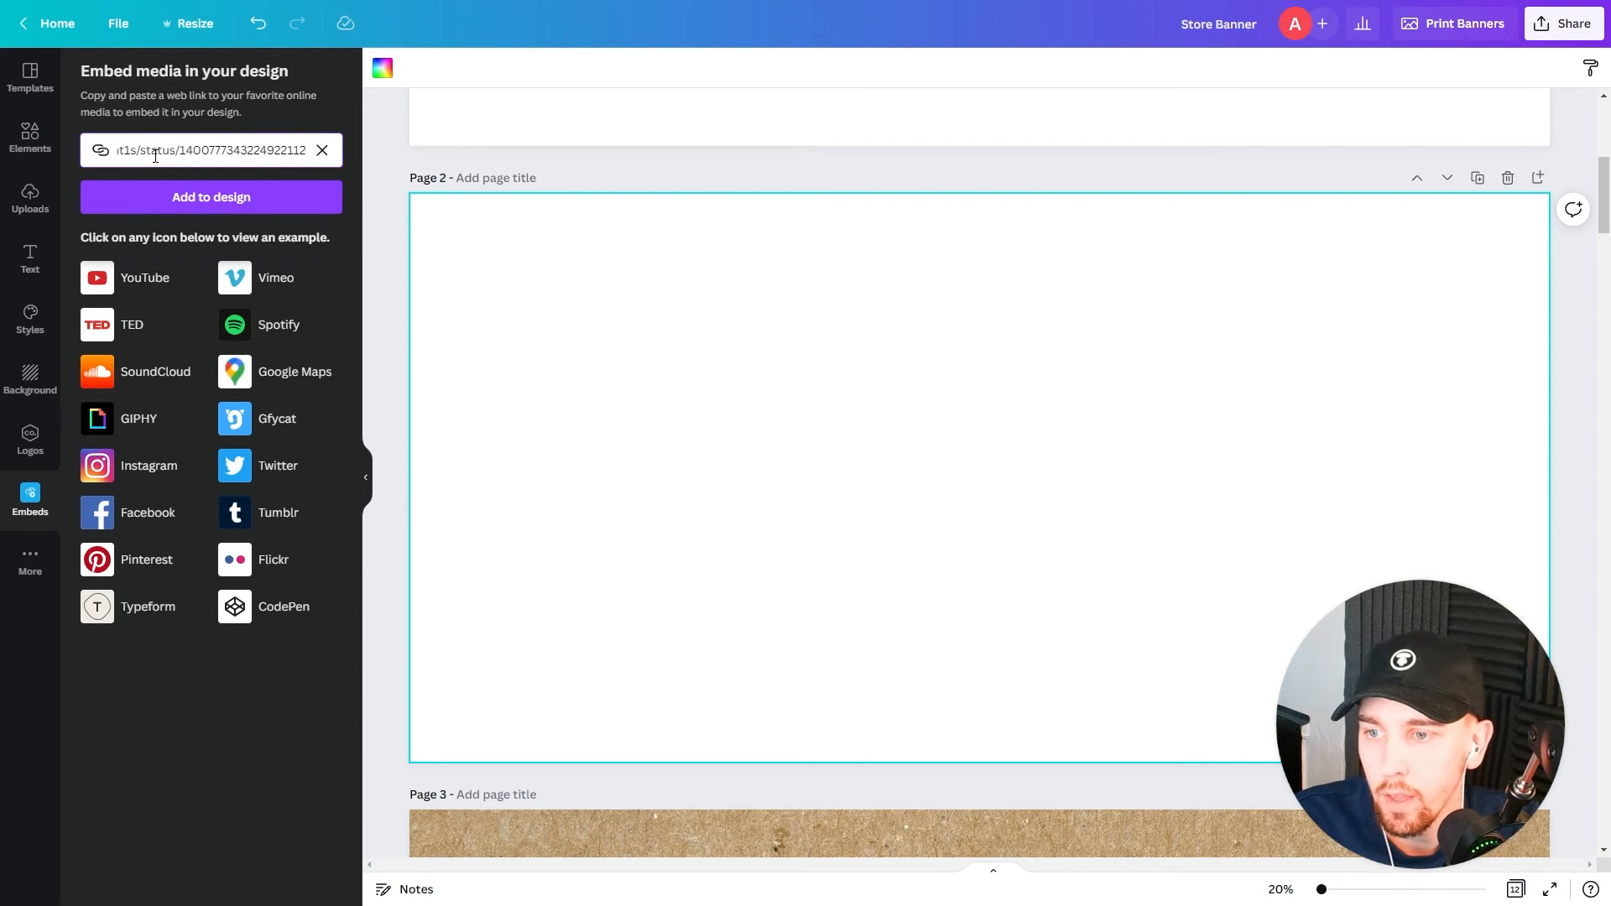
click(210, 200)
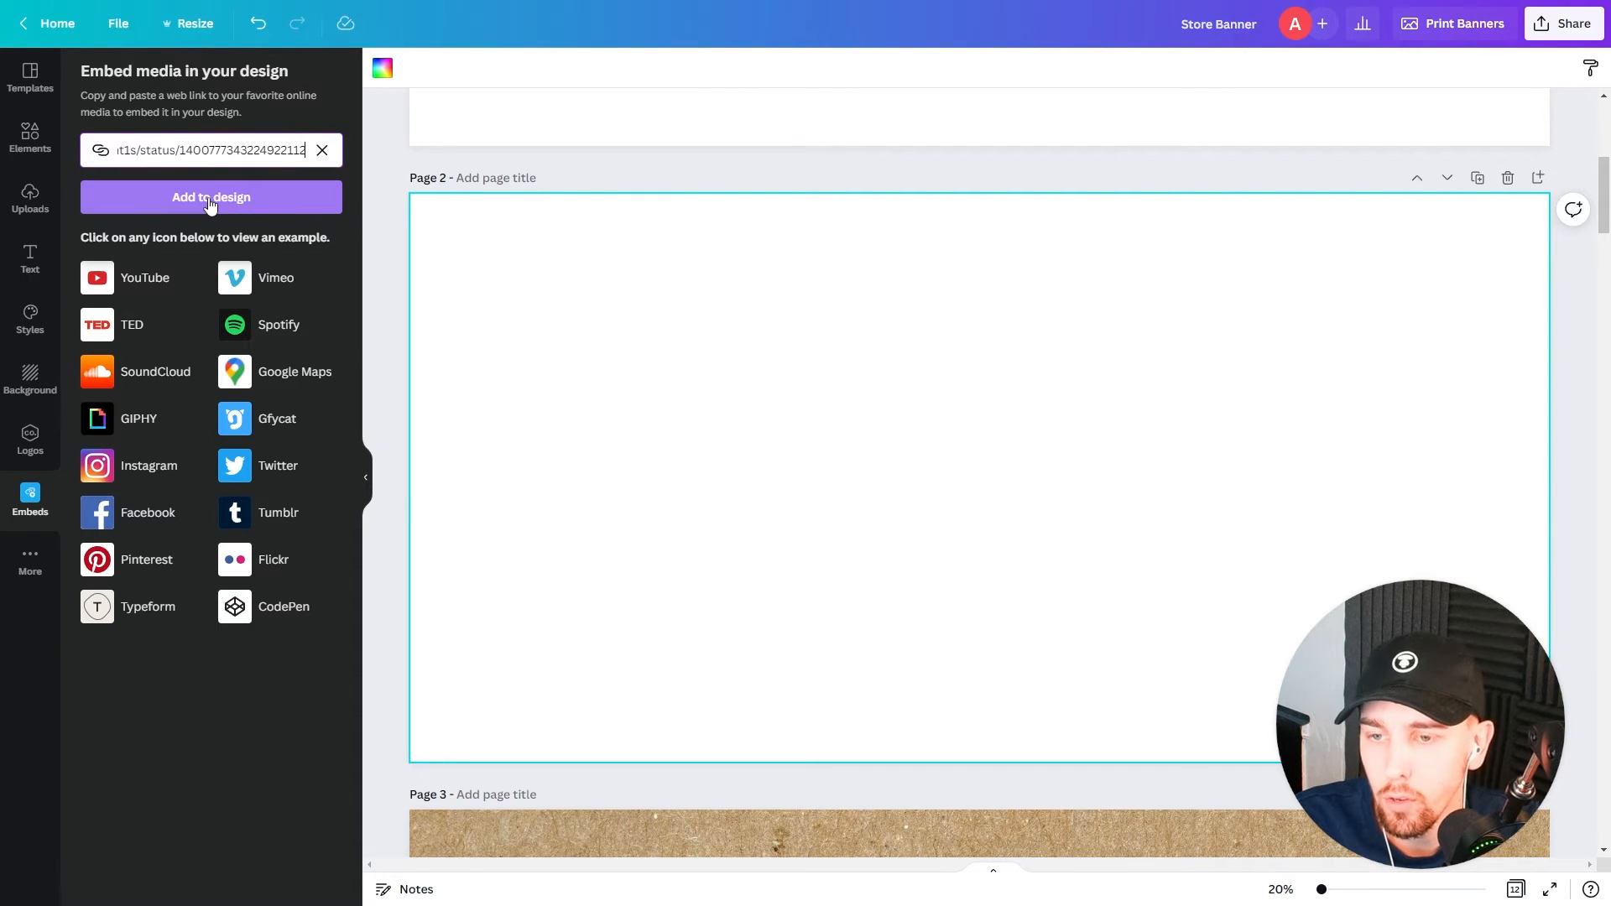
Step: Move the embedded tweet into the left half of page 2
drag(1008, 476, 902, 483)
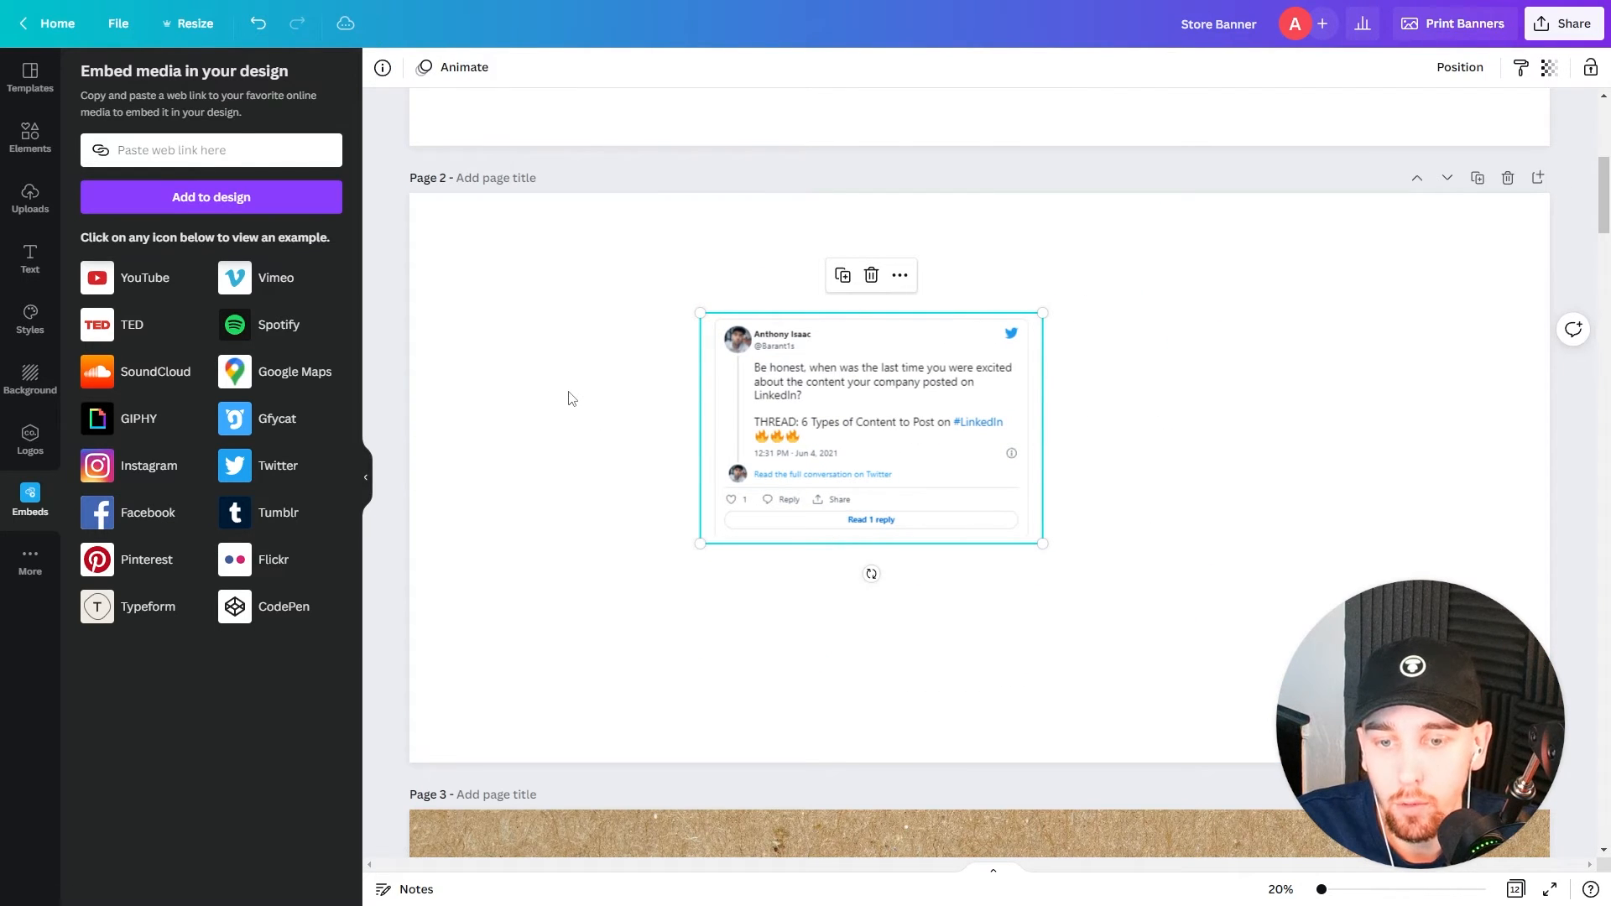
drag(882, 455, 720, 504)
click(1005, 549)
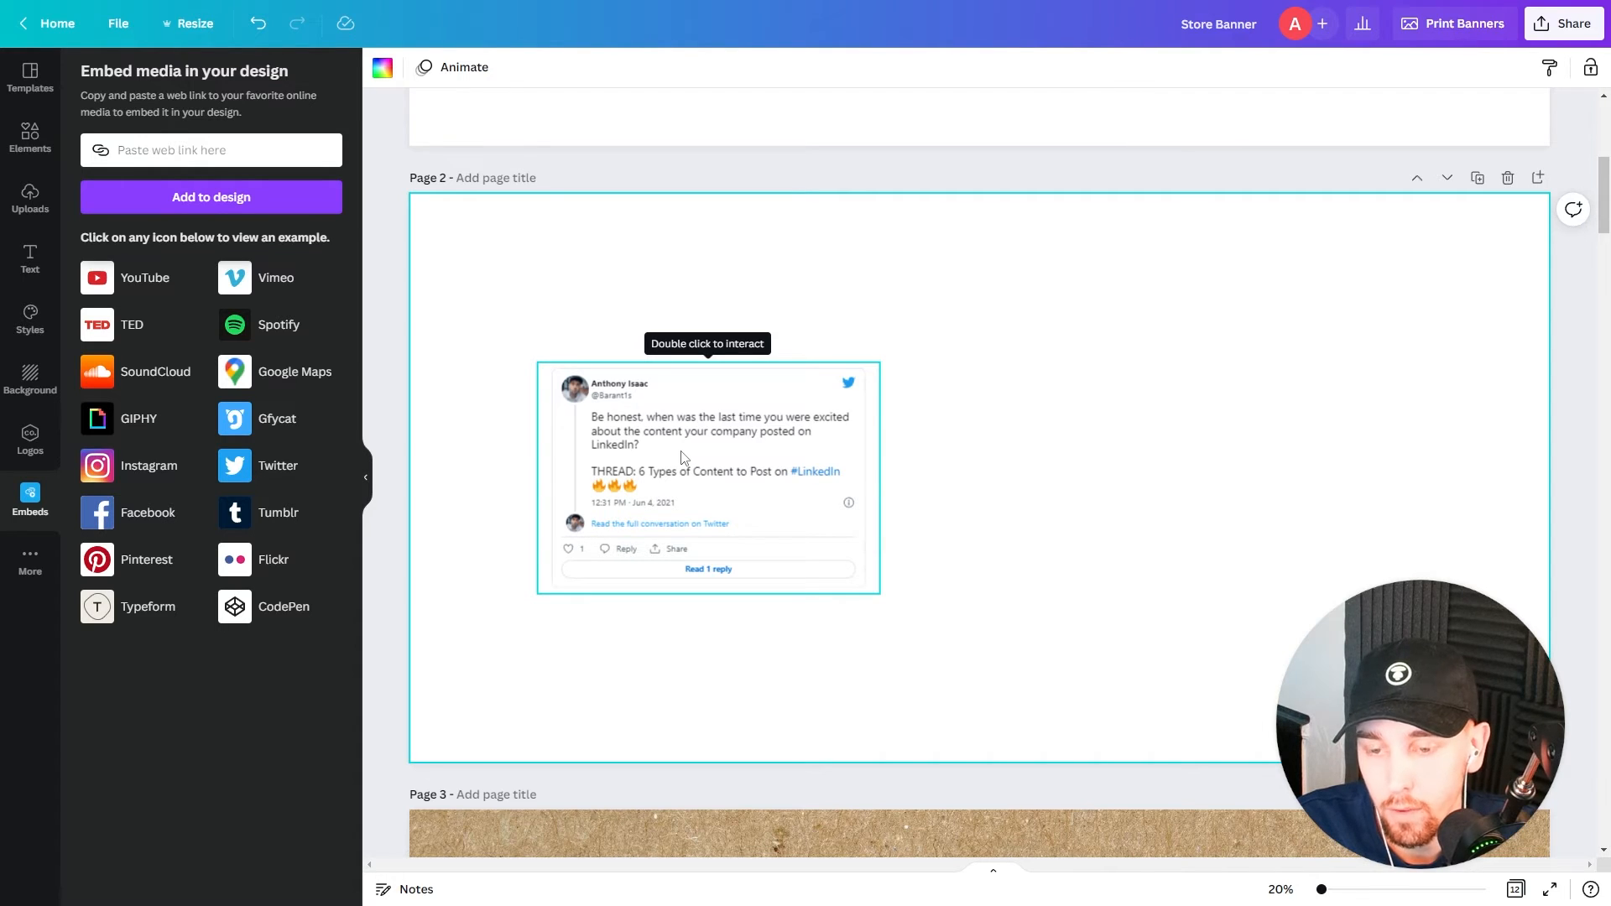
drag(711, 462, 616, 459)
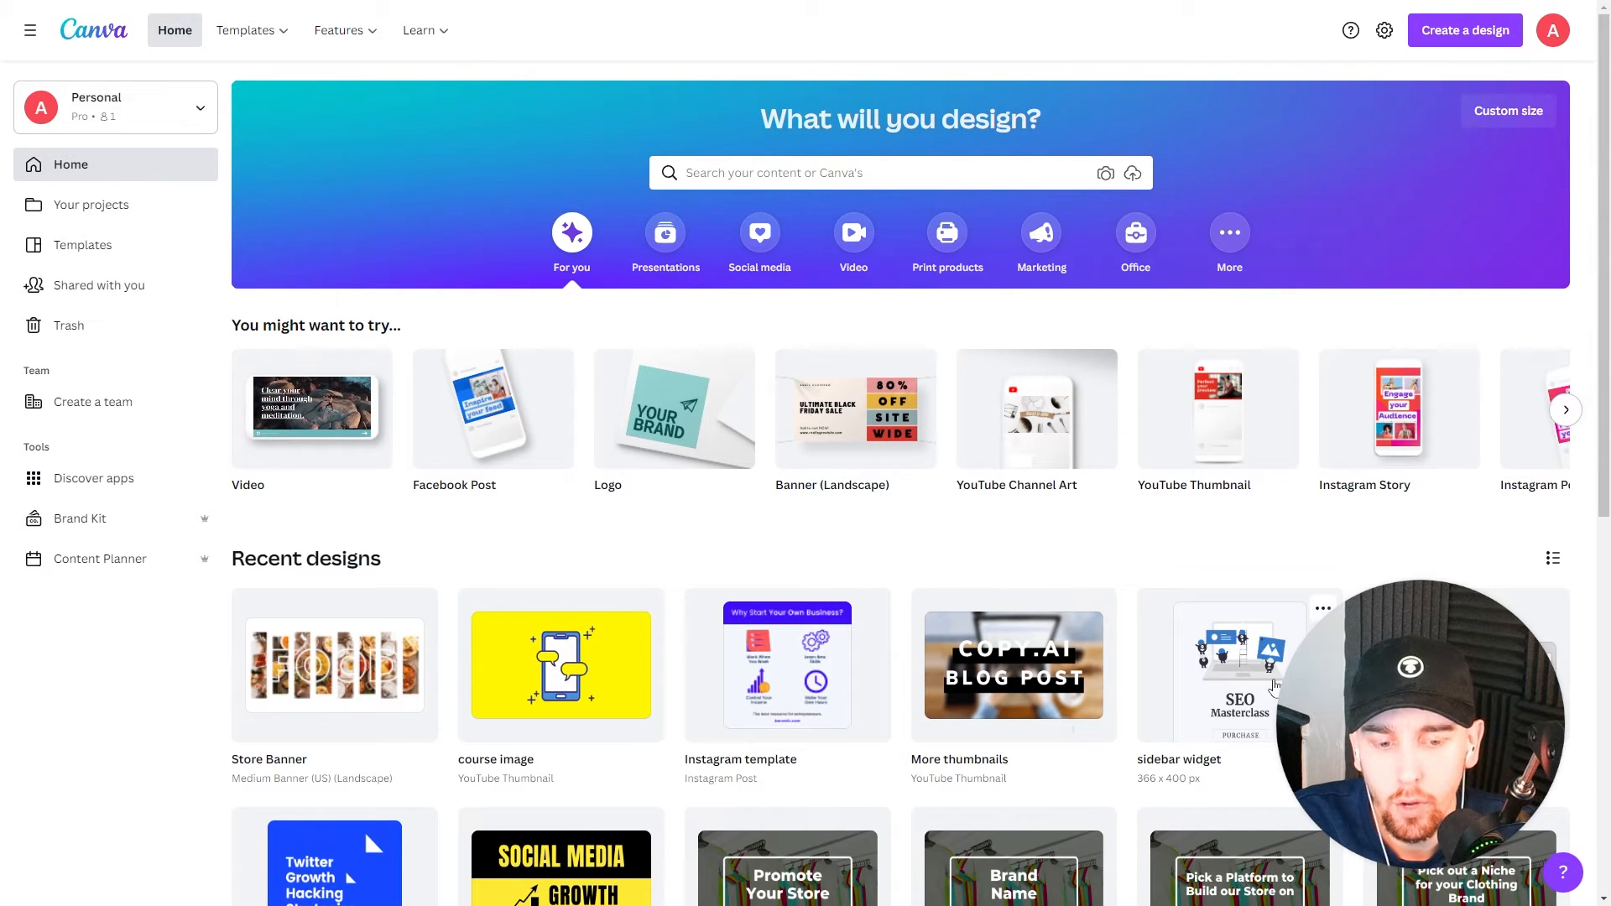
Step: Open the recent "sidebar widget" design and apply the Pop animation to the laptop illustration on page 1
click(1221, 676)
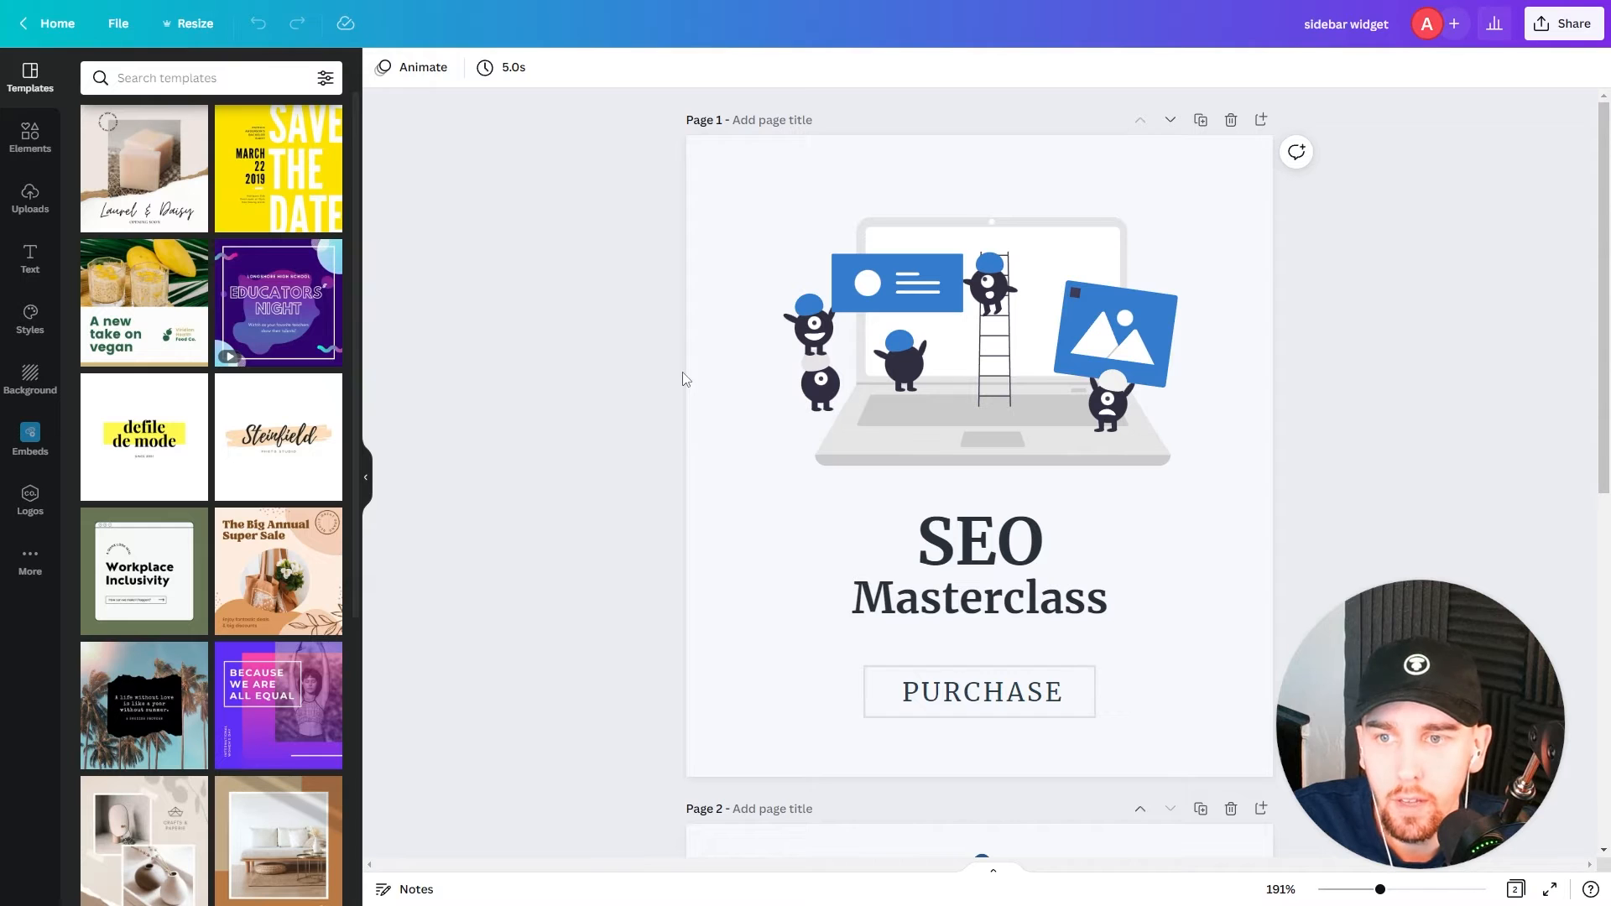
click(980, 336)
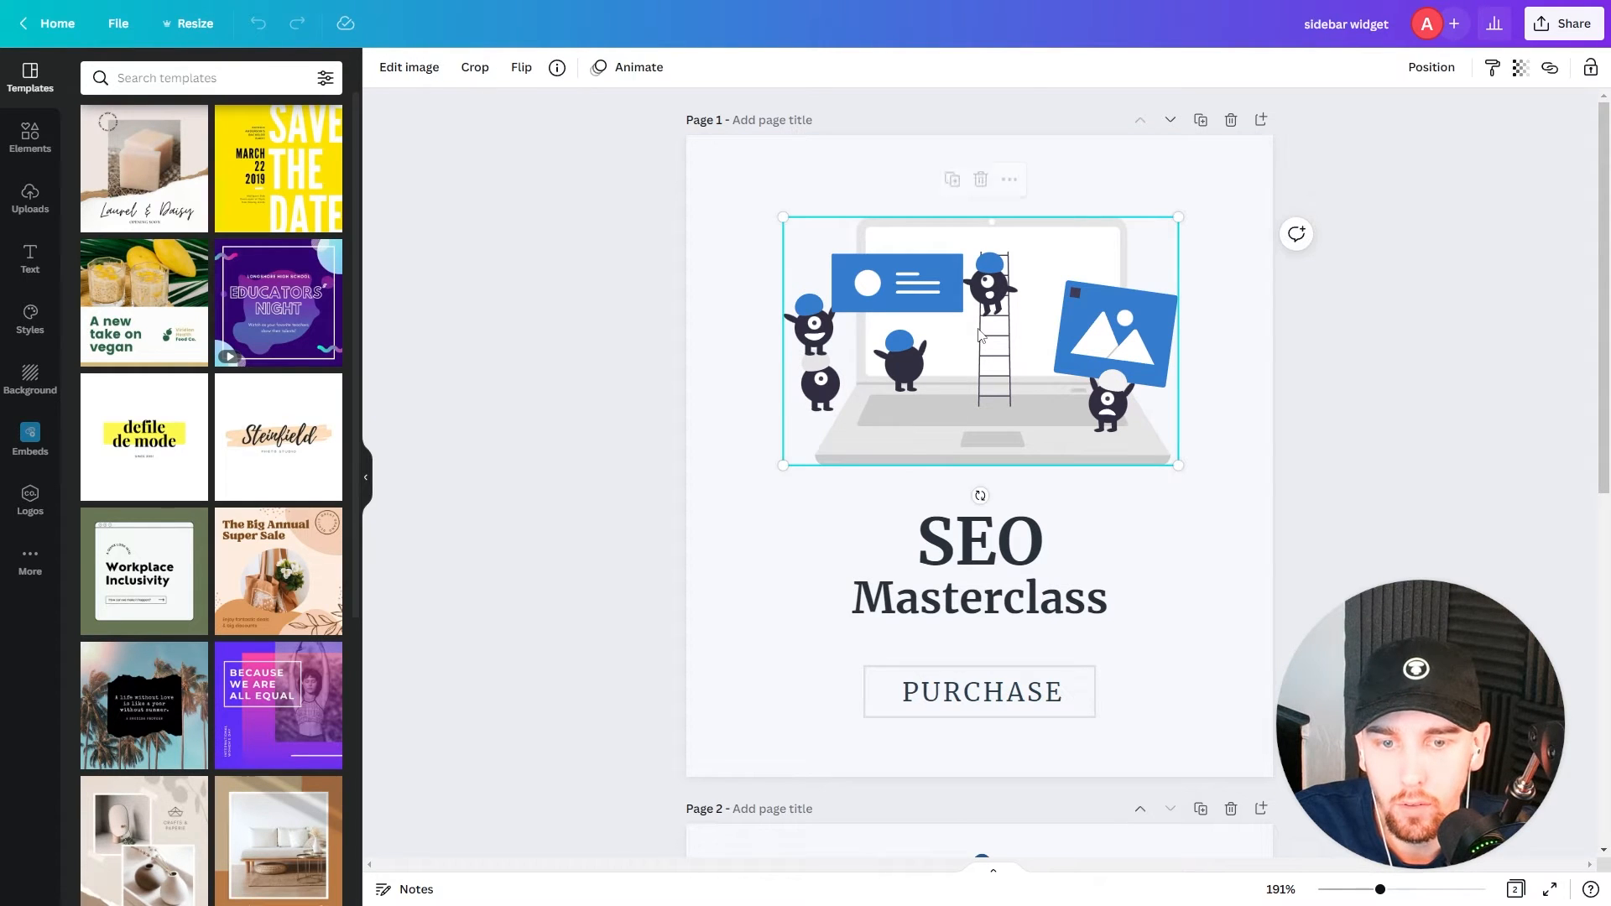
click(609, 71)
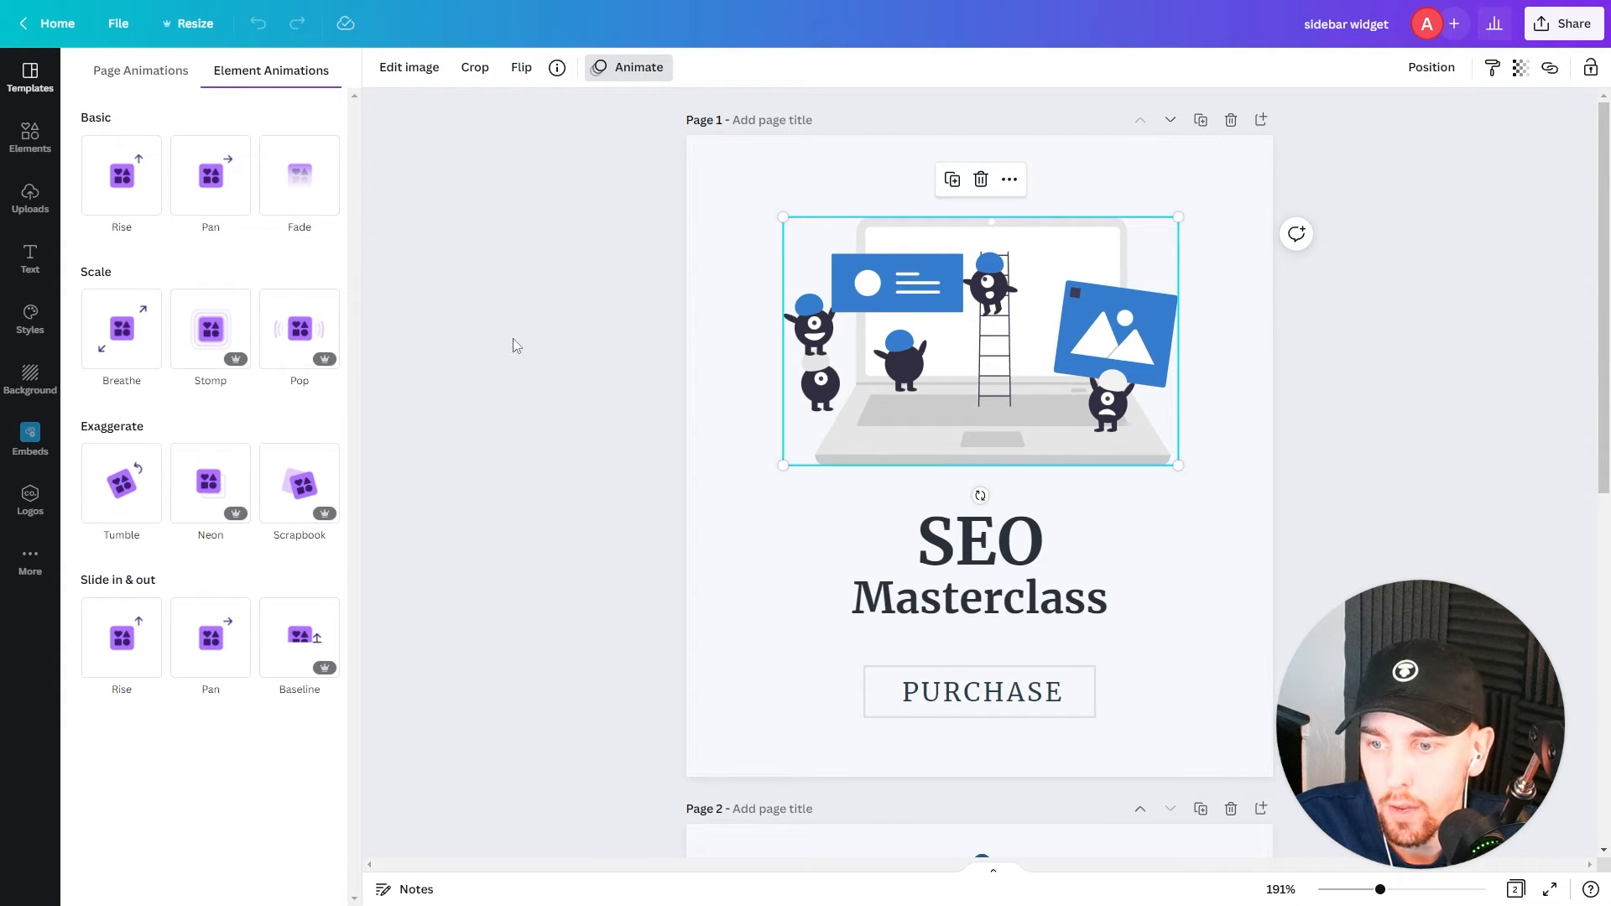
click(317, 326)
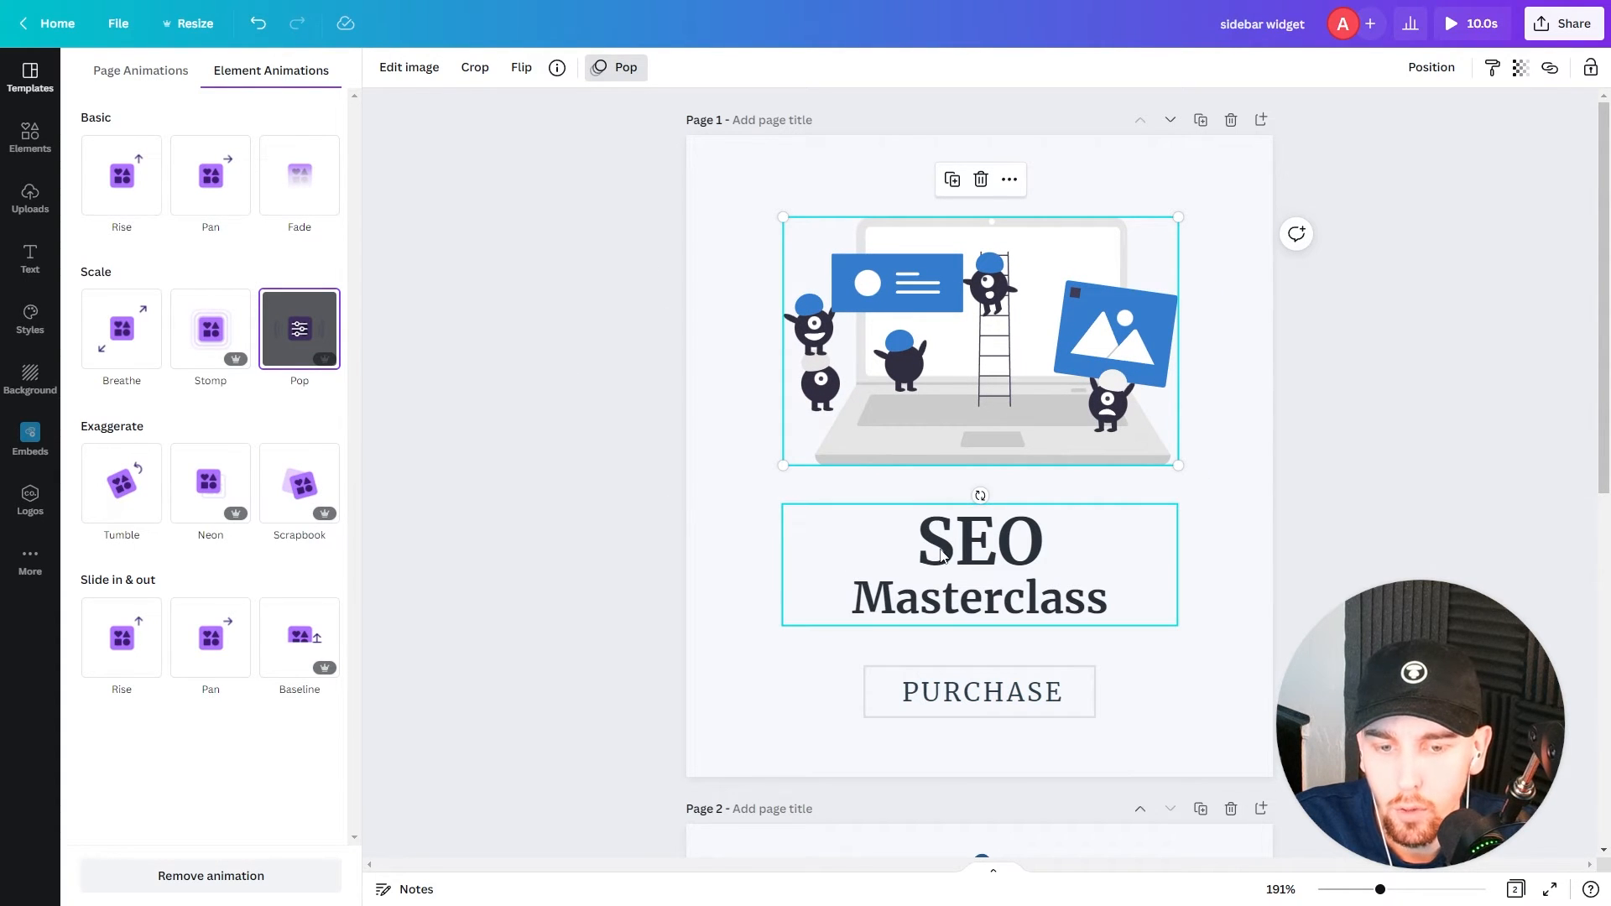
Step: Apply the Shift text animation to the "SEO Masterclass" heading and preview the animated design
click(963, 569)
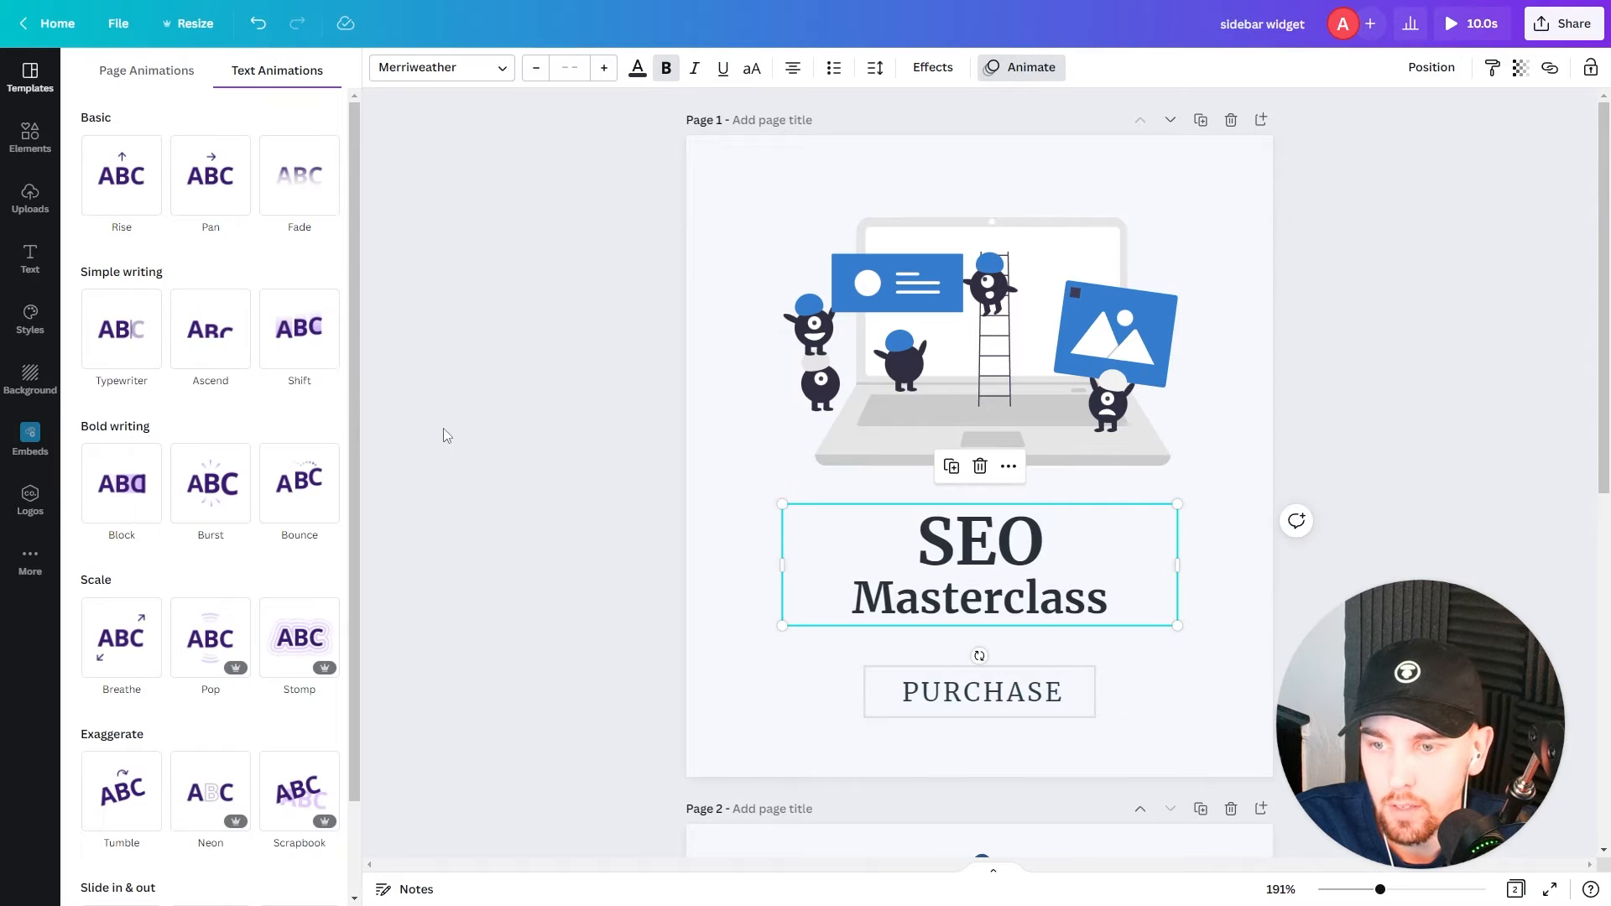
click(310, 348)
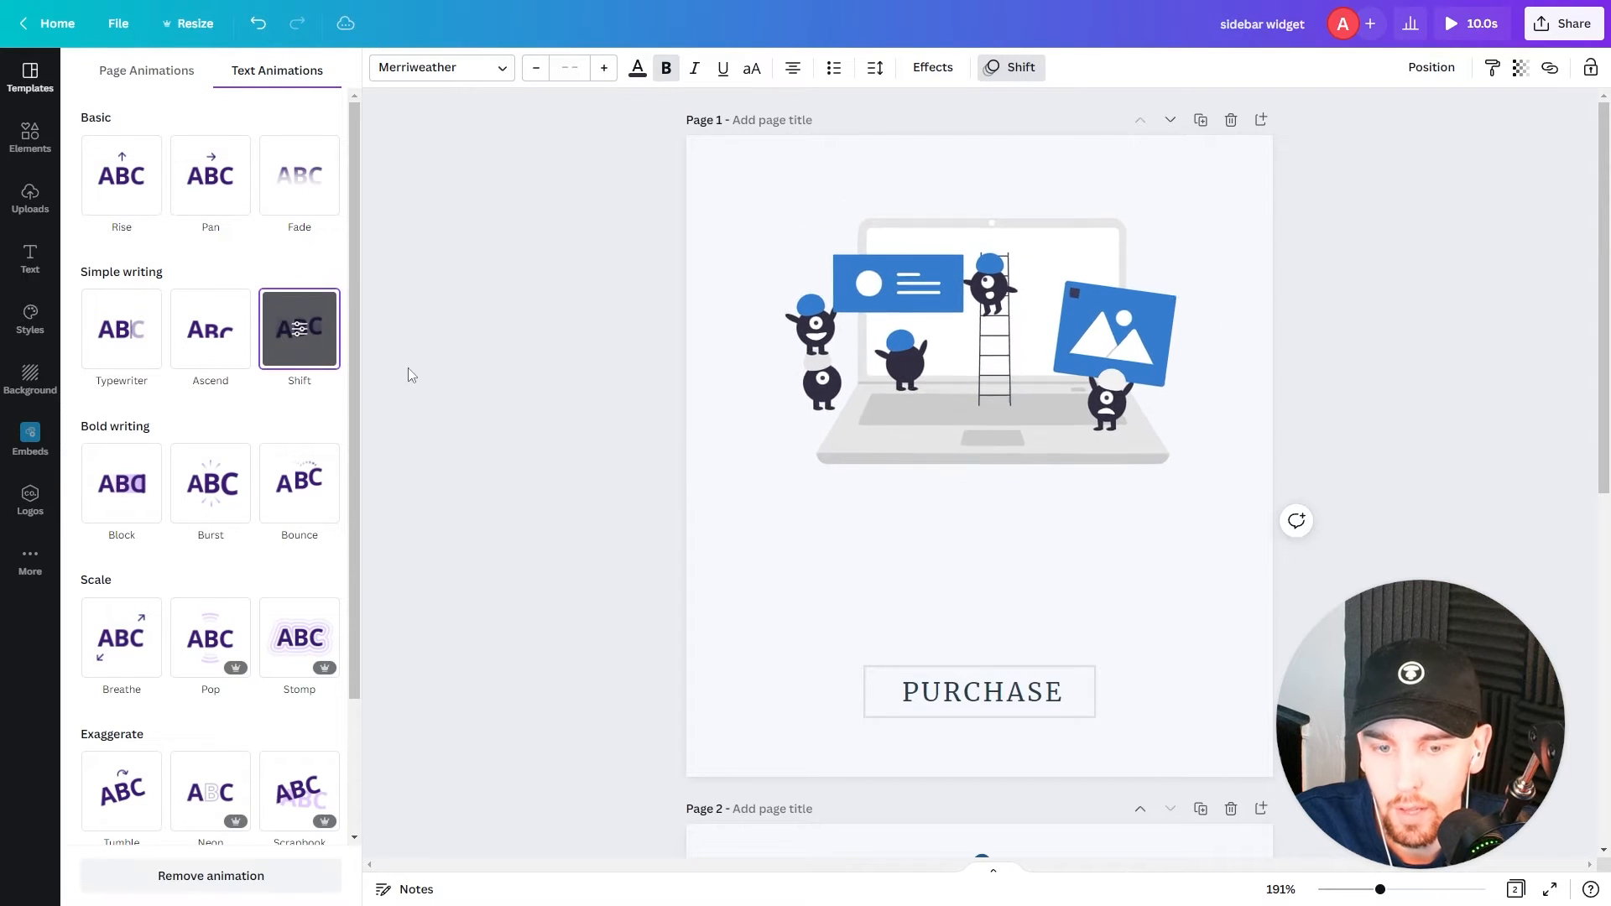
click(561, 447)
click(542, 391)
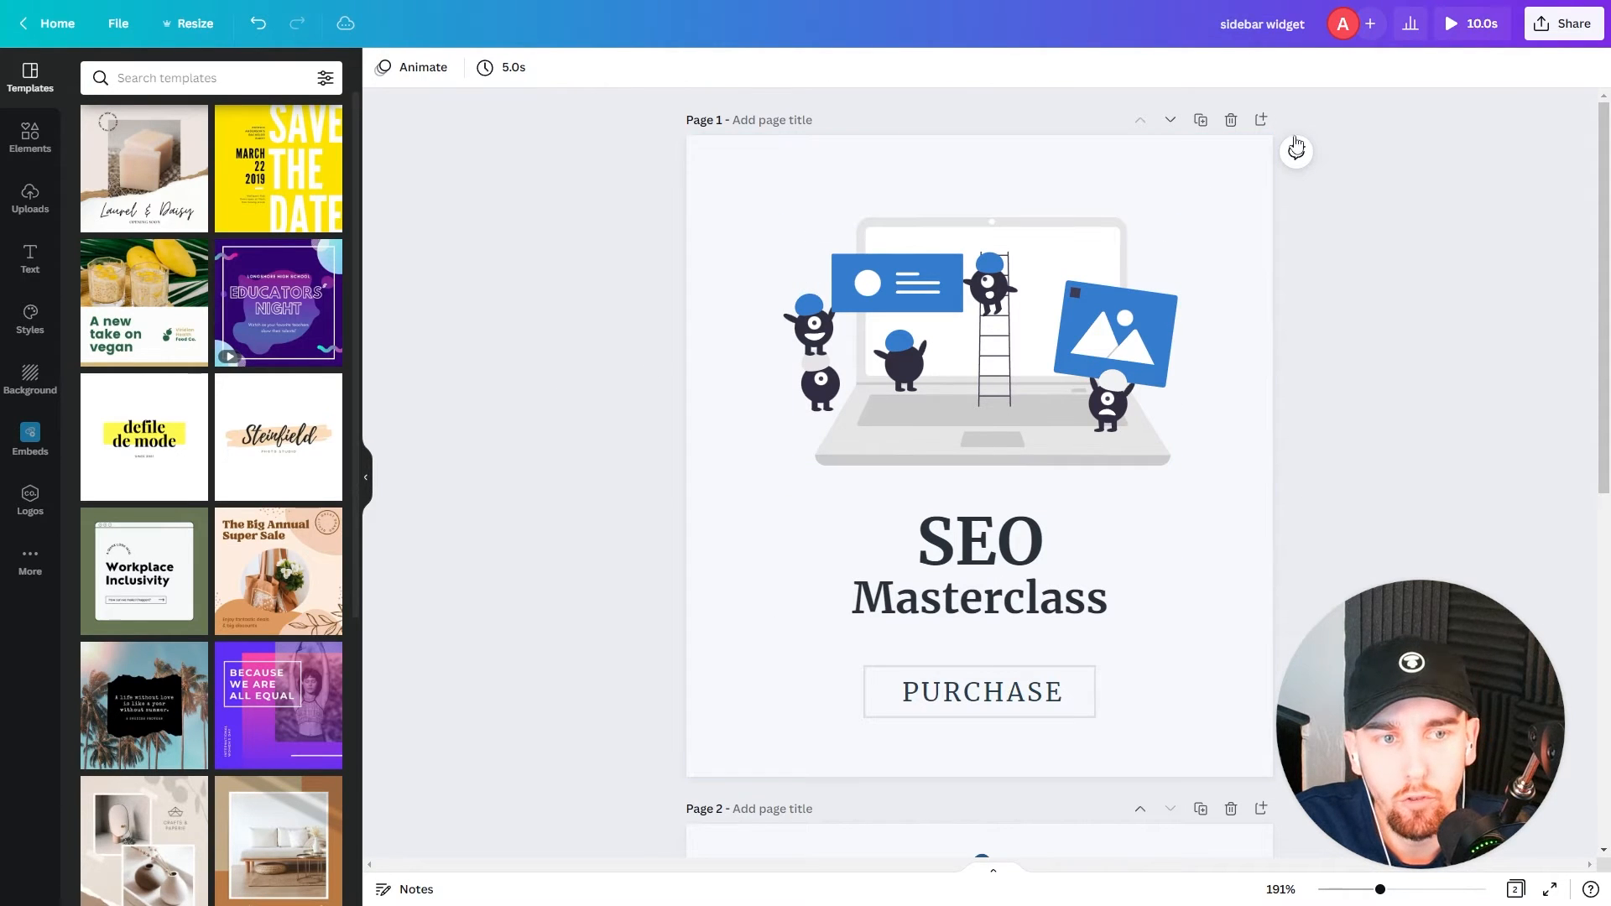
click(1464, 39)
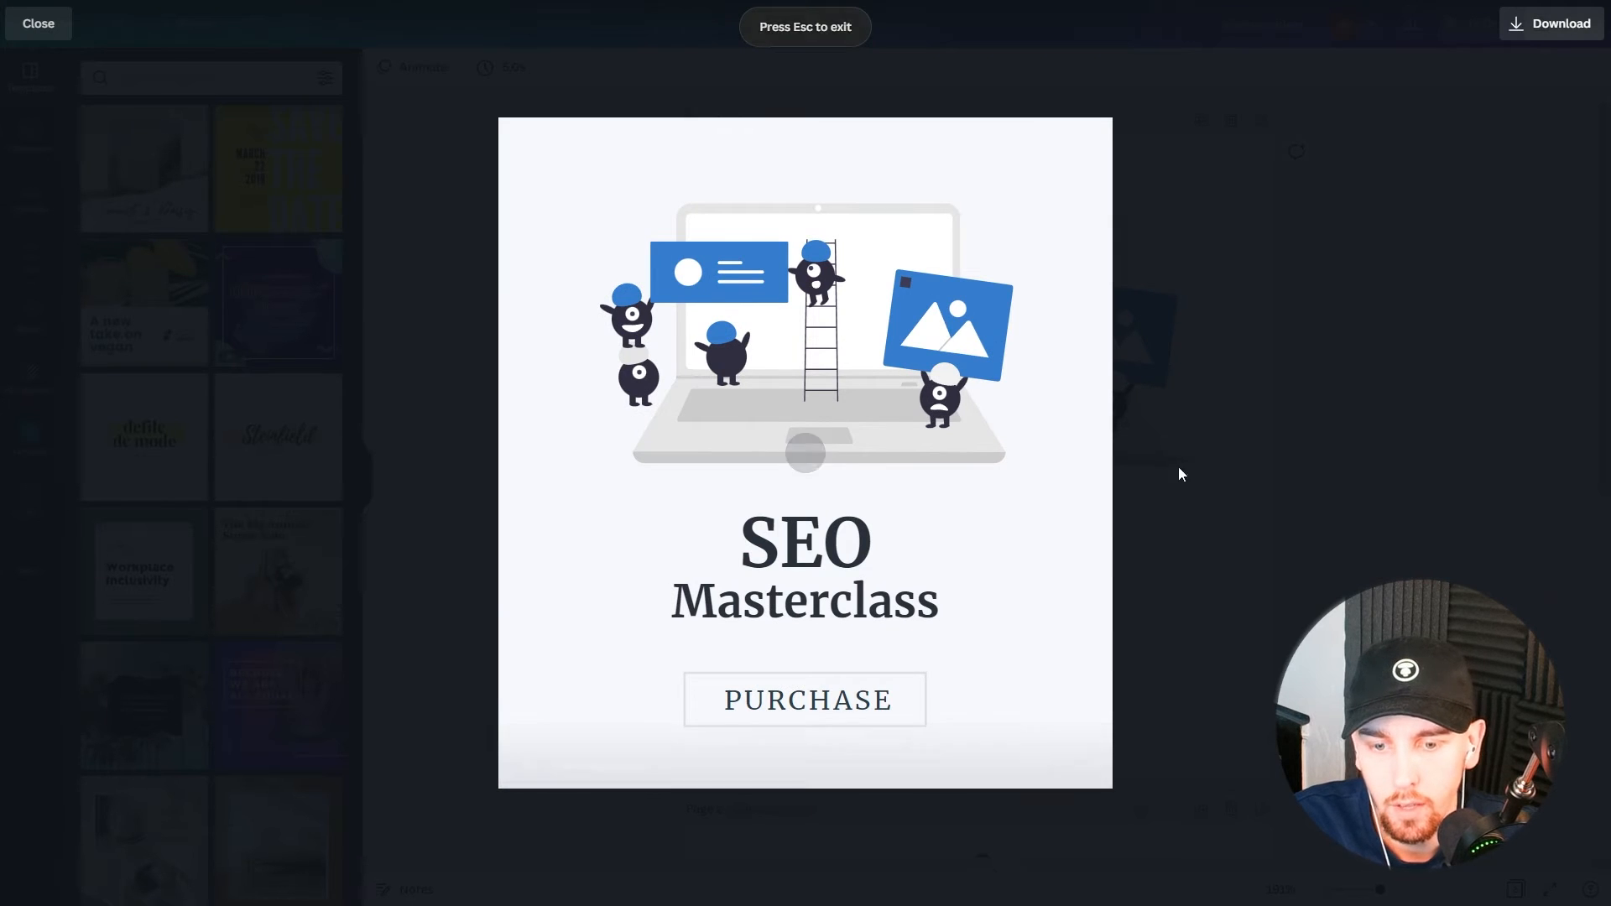
key(Escape)
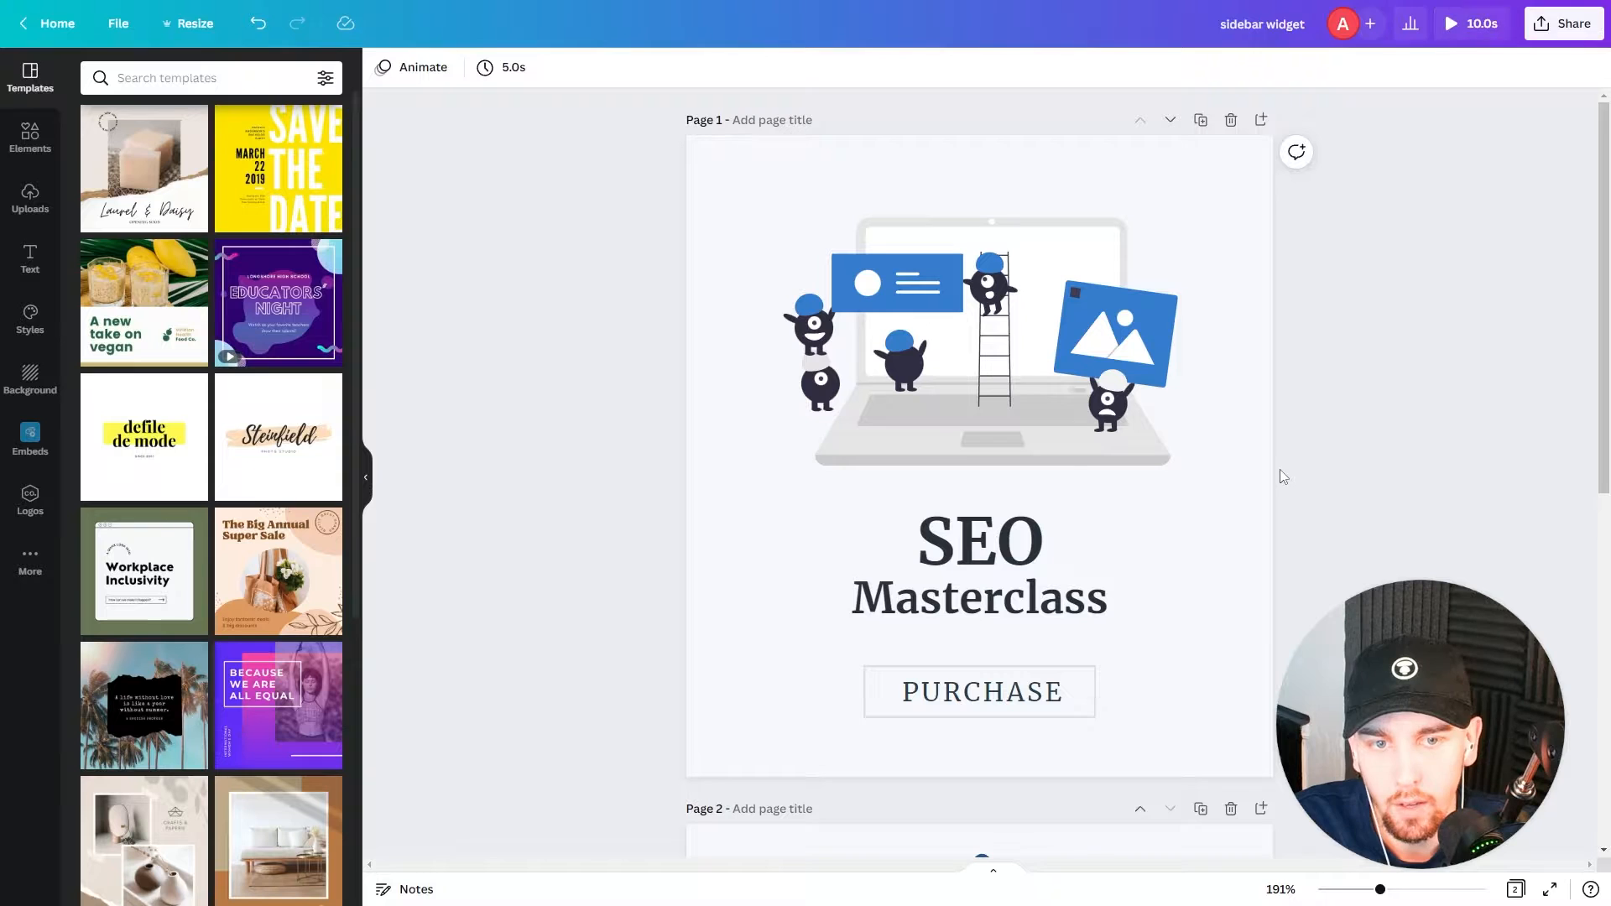
Step: Set the design's download file type to GIF and limit the selected pages to Page 1
click(1548, 38)
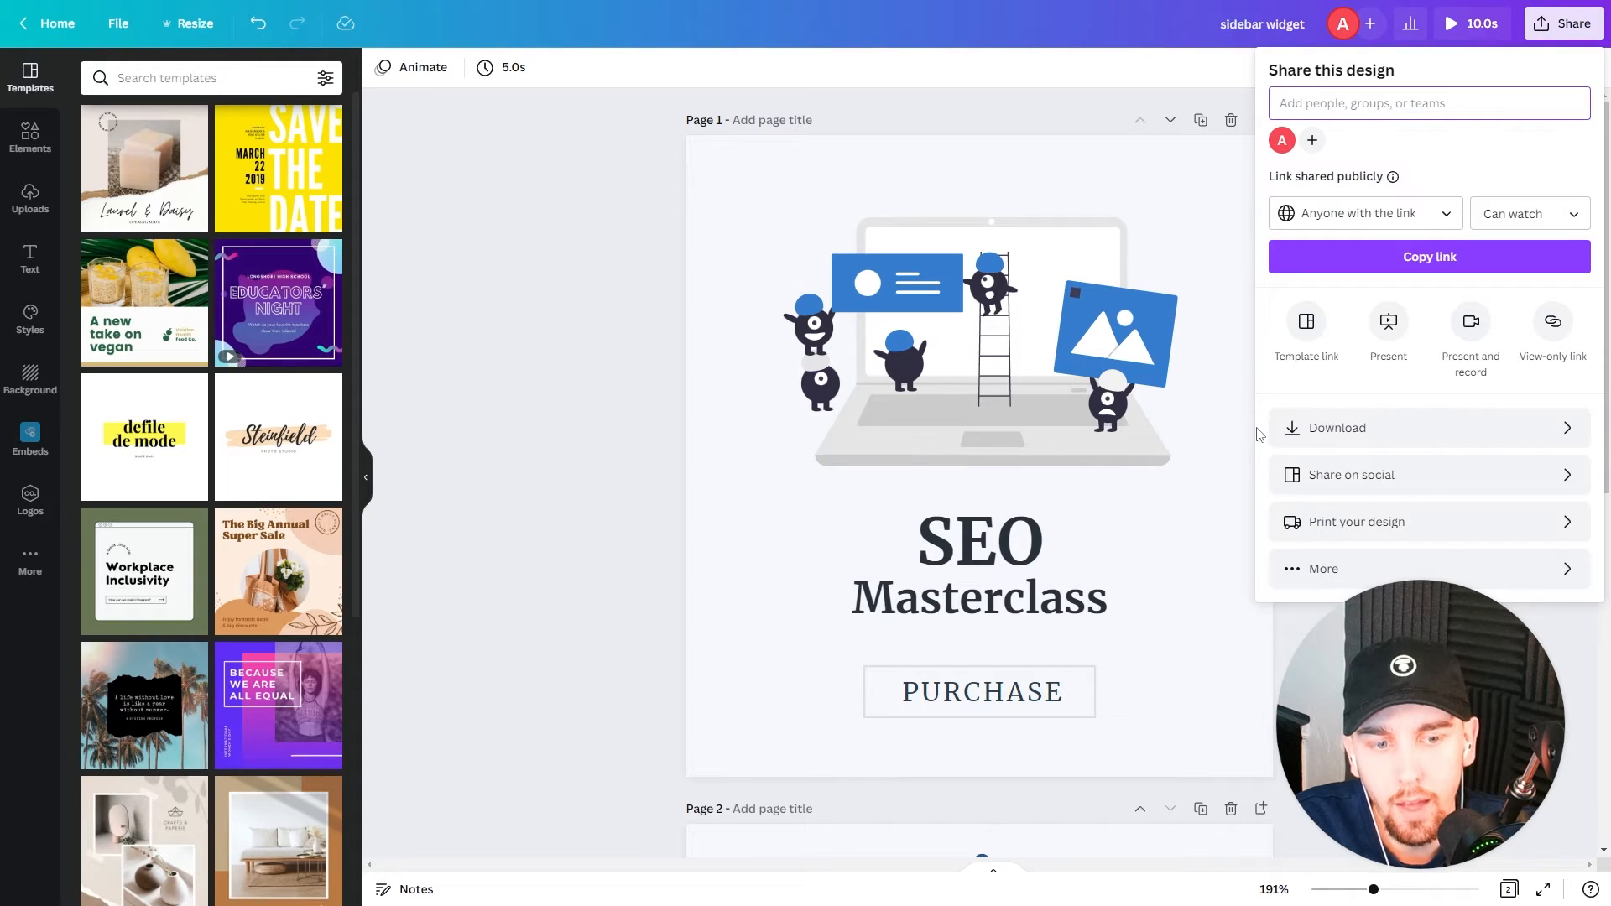
click(1347, 435)
click(1313, 147)
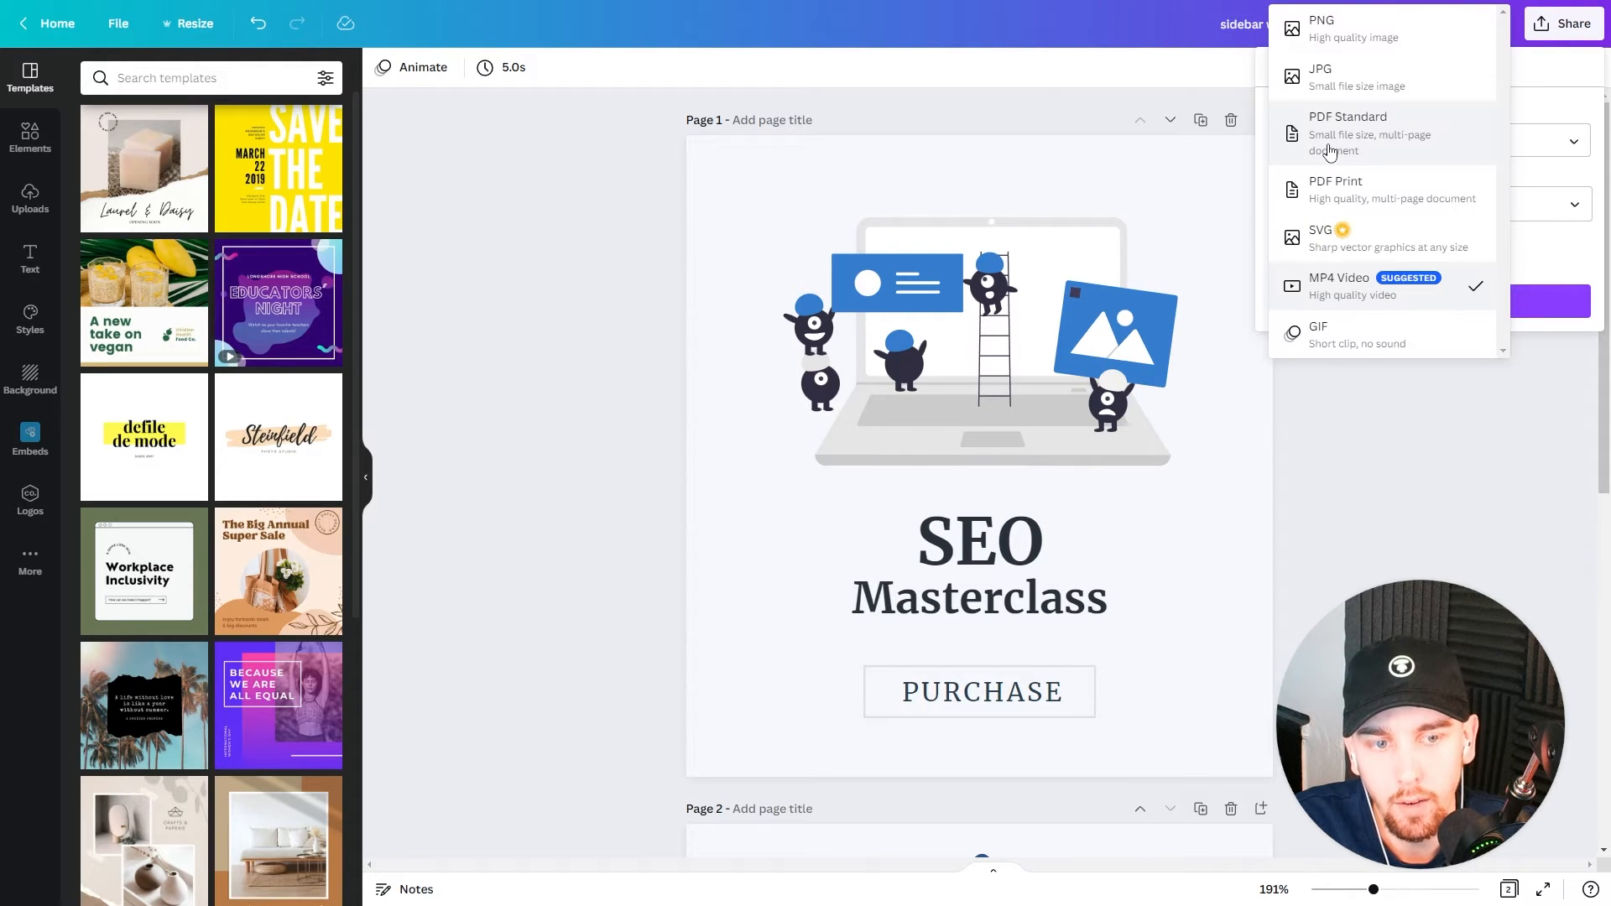
click(1358, 346)
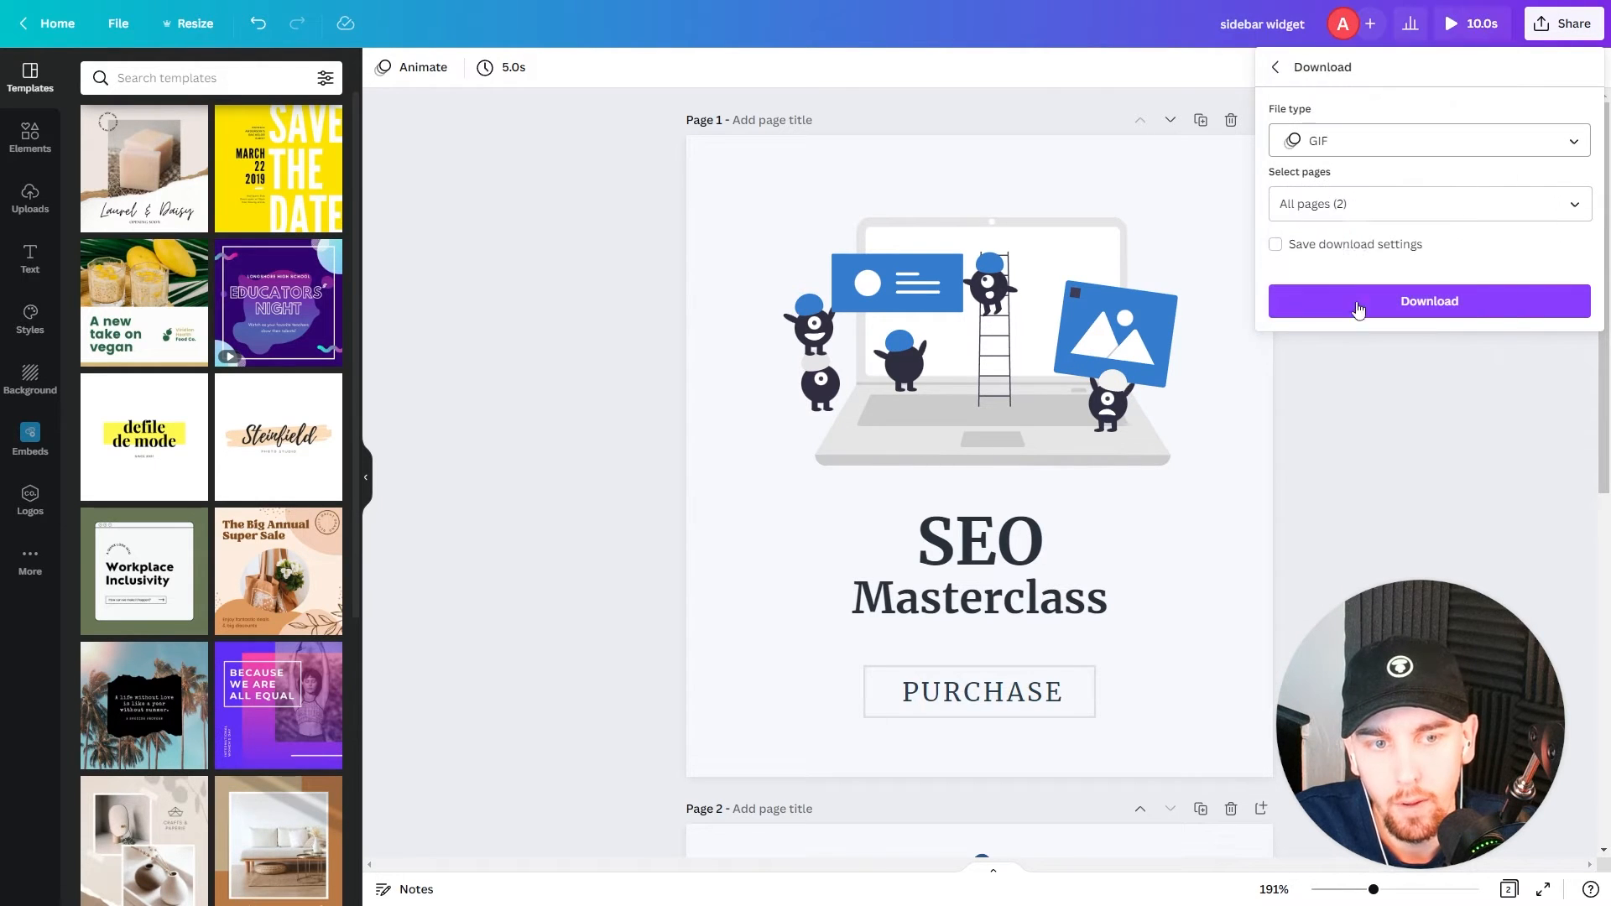
click(1353, 205)
click(1352, 298)
click(1366, 341)
click(1377, 305)
click(1344, 198)
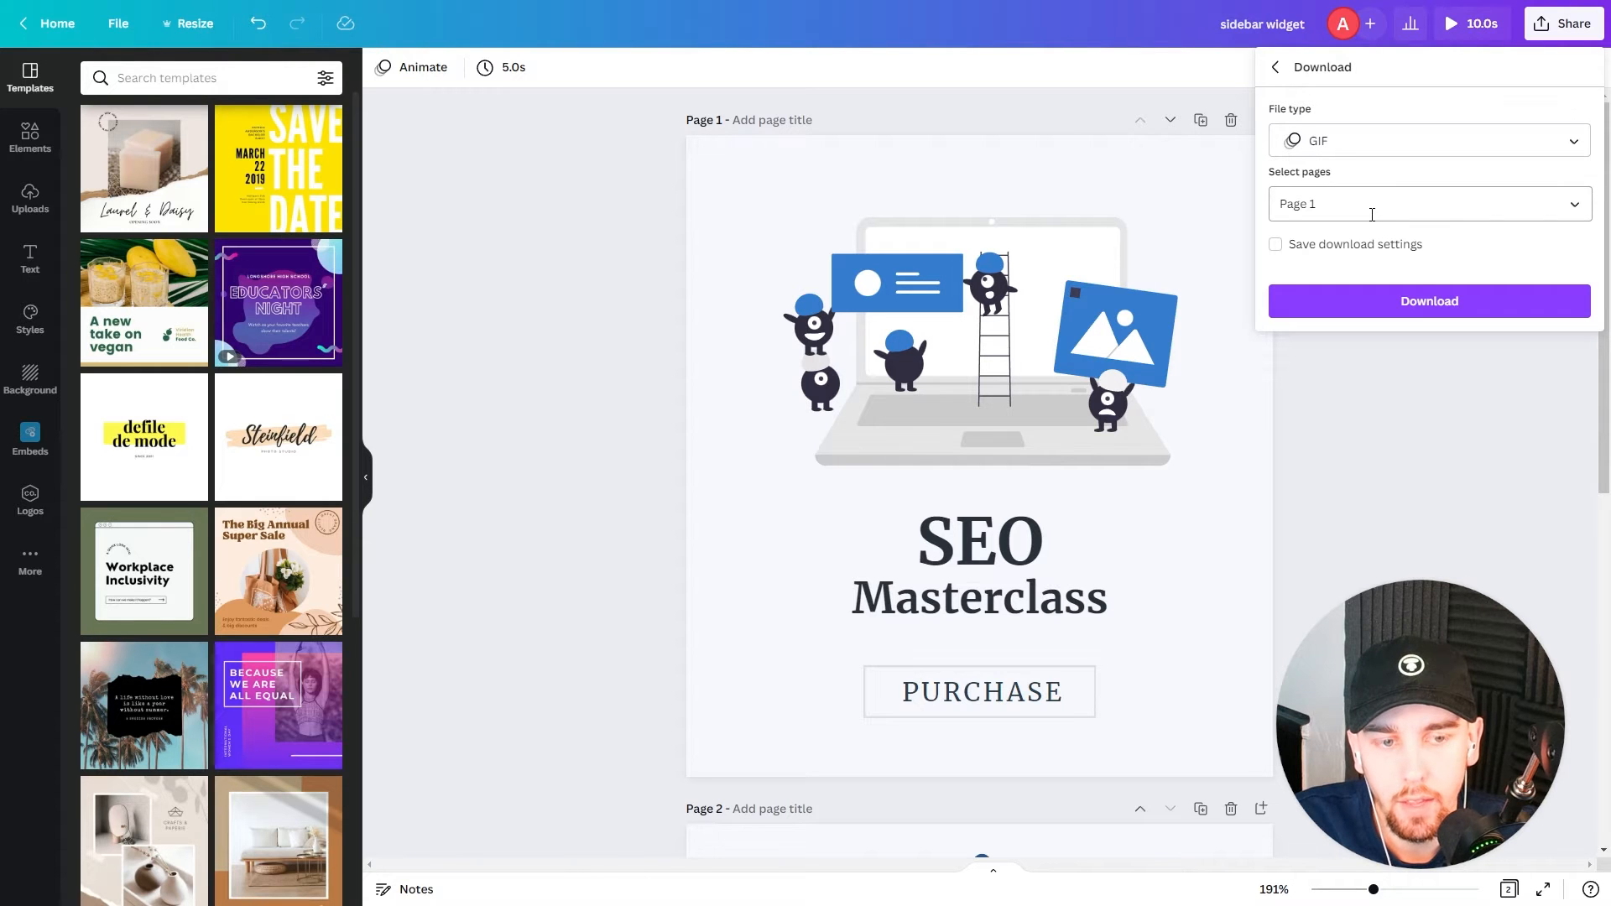
Step: Download the GIF, save it as "sidebar widget" in the Downloads folder, and open the downloaded file
click(1425, 301)
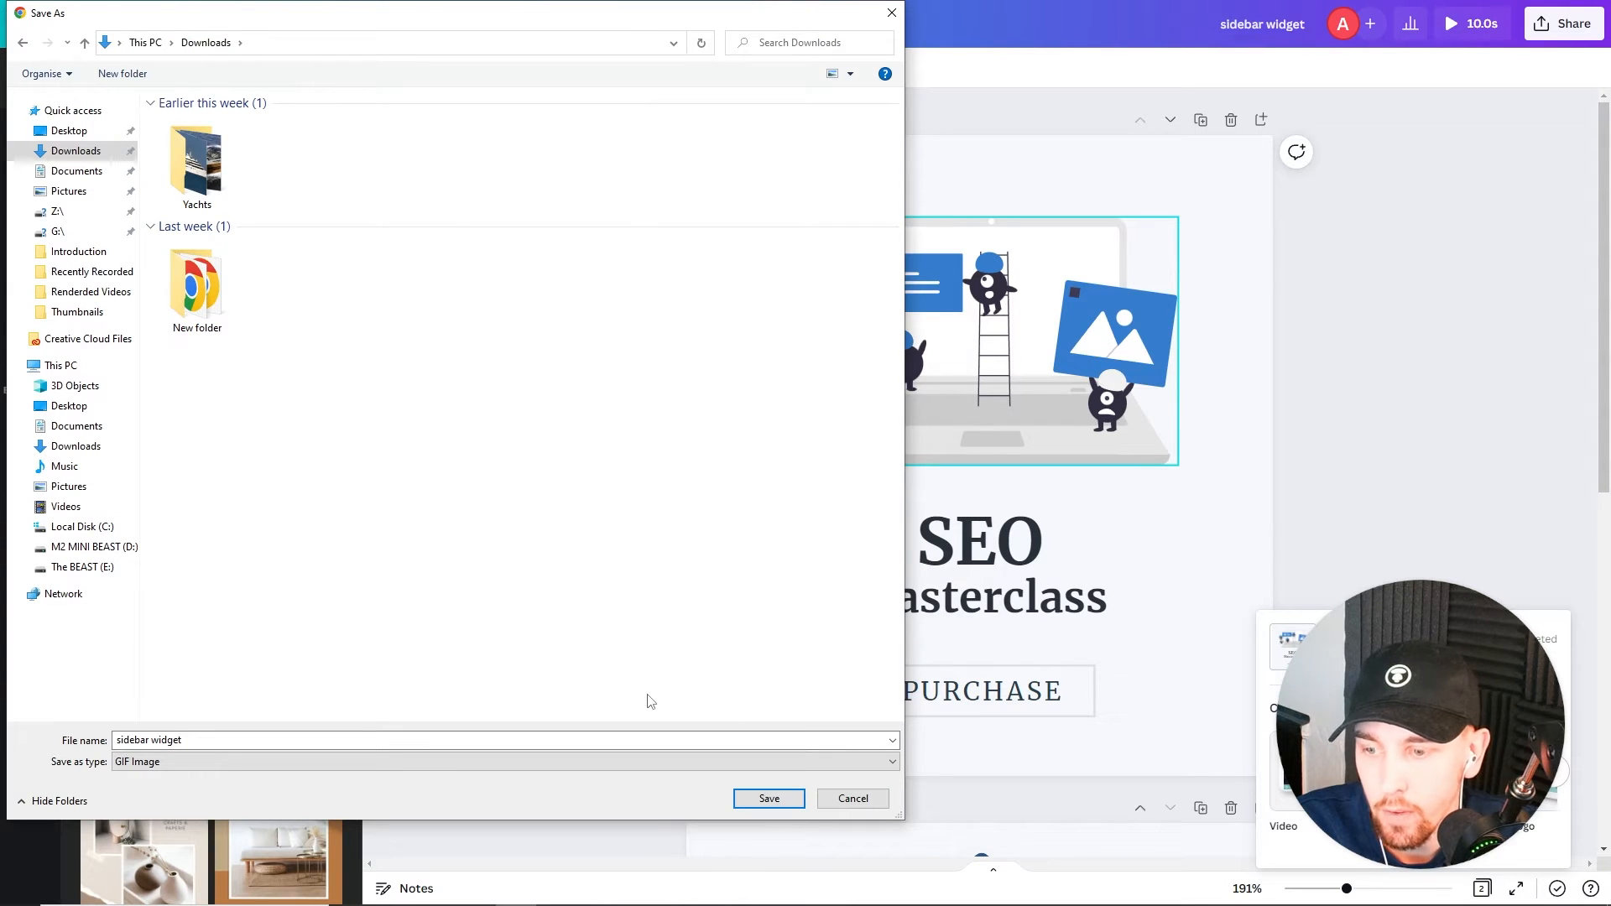
click(769, 798)
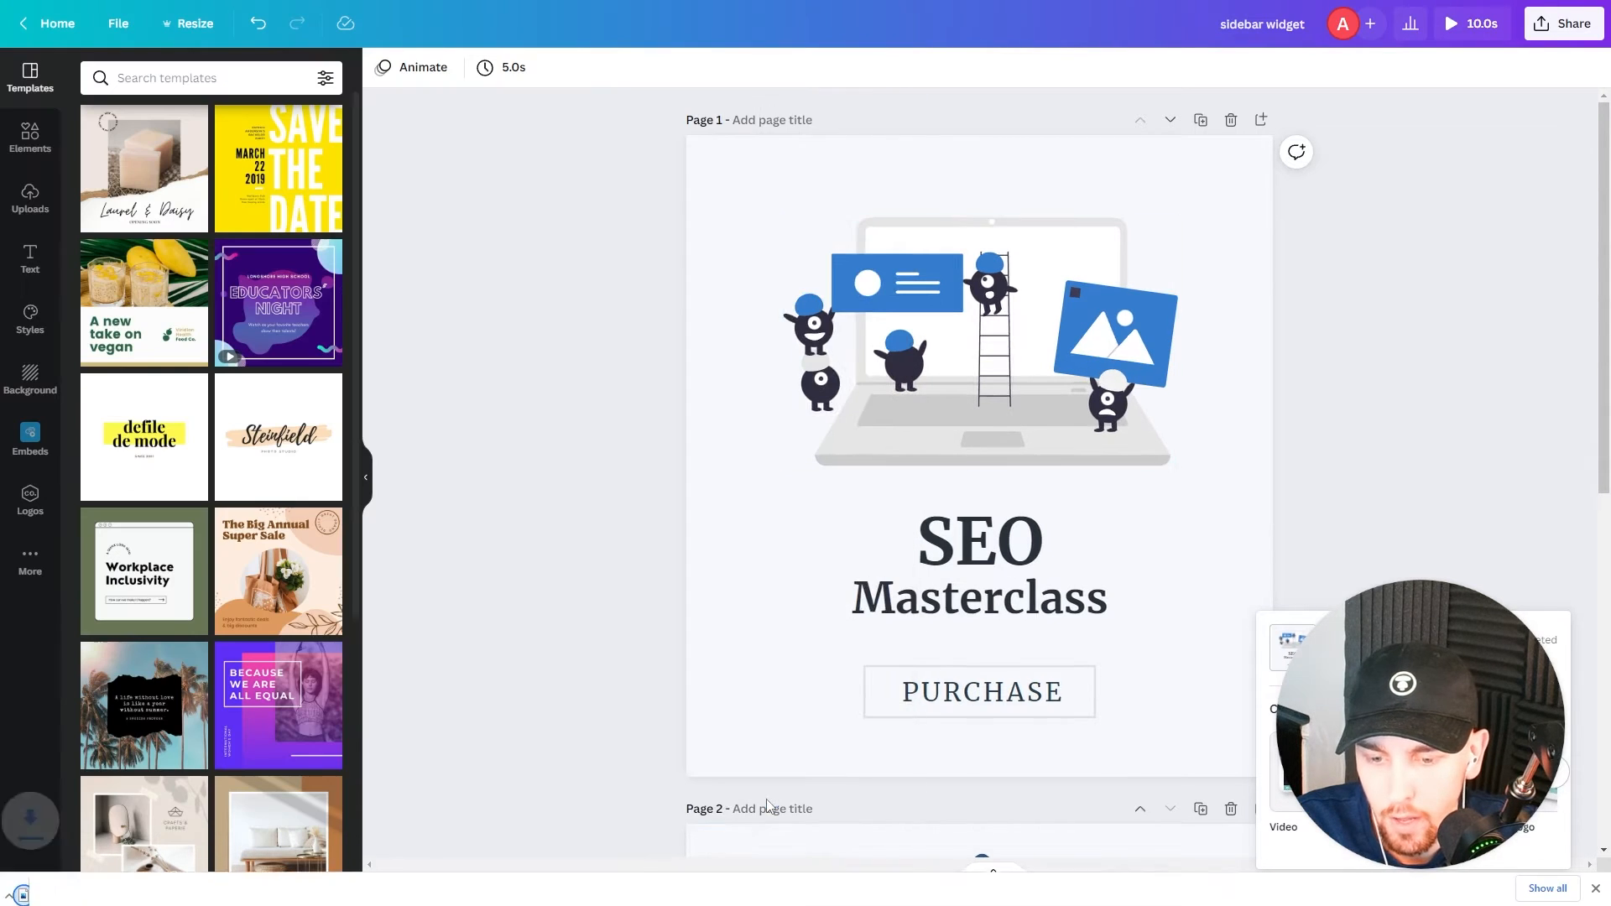
click(110, 883)
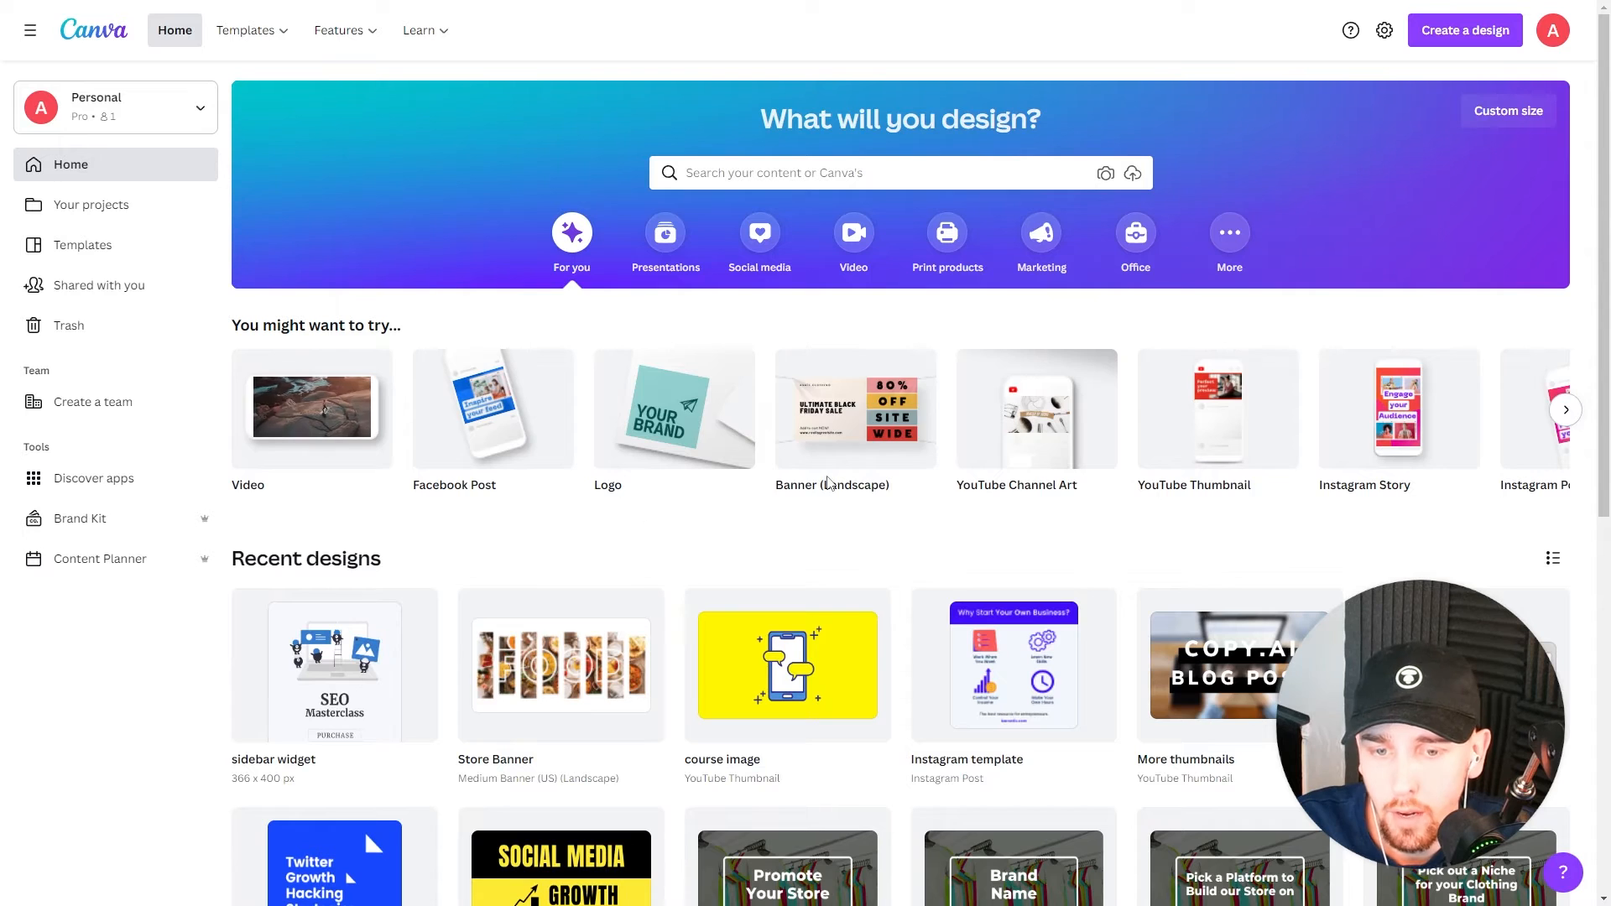
Step: Create a new Banner (Landscape) design and add the trending photo of baklava on plates
click(837, 429)
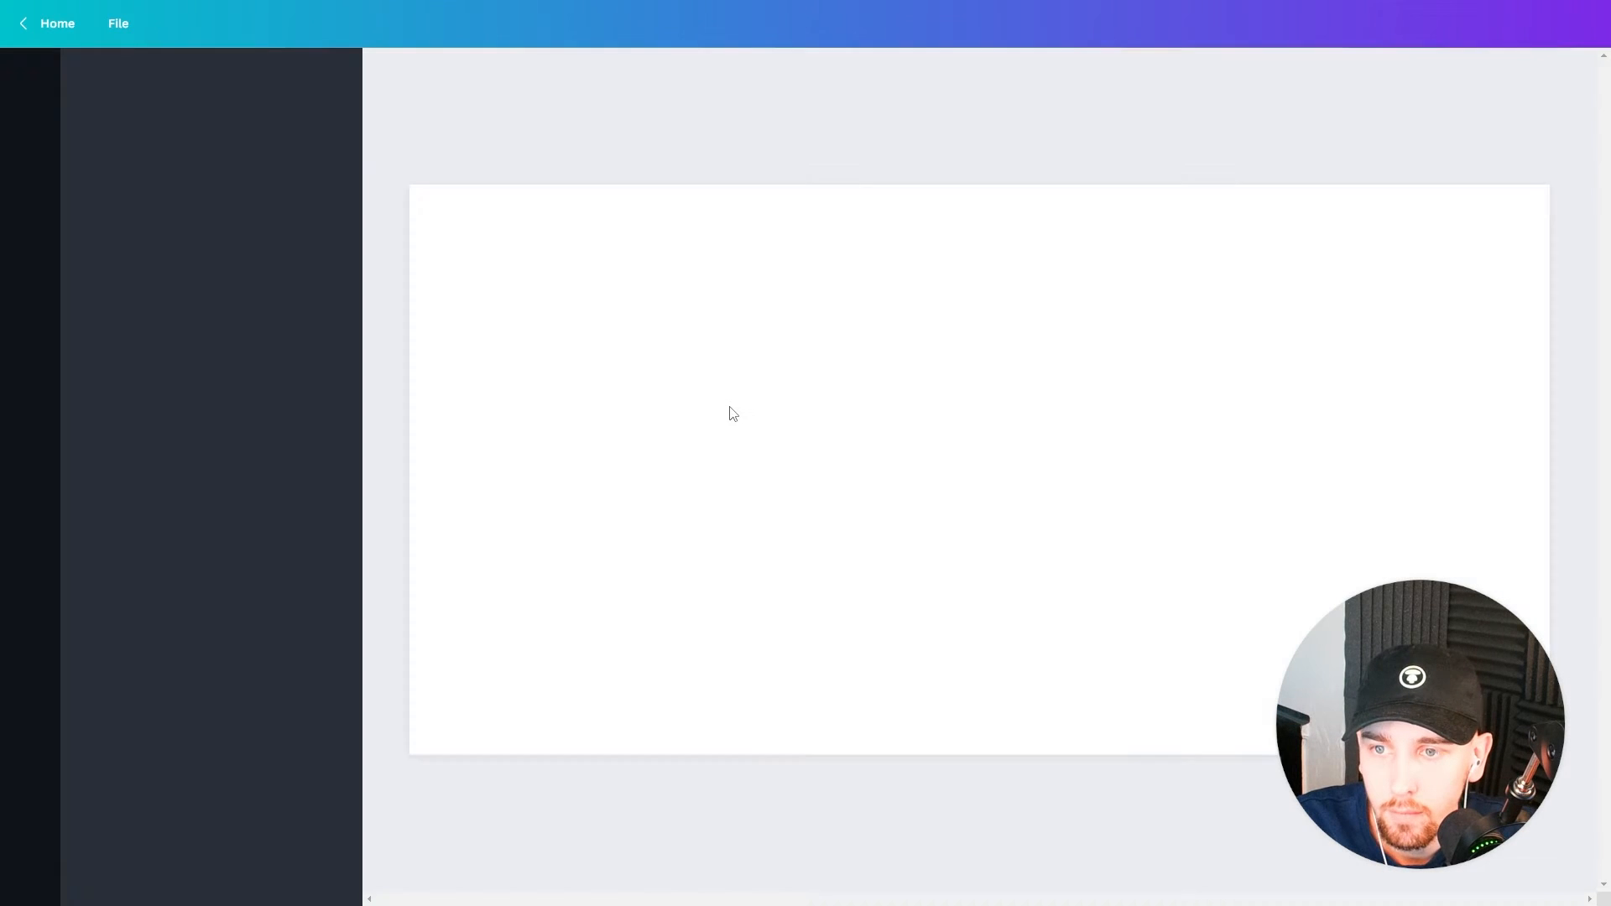
click(23, 155)
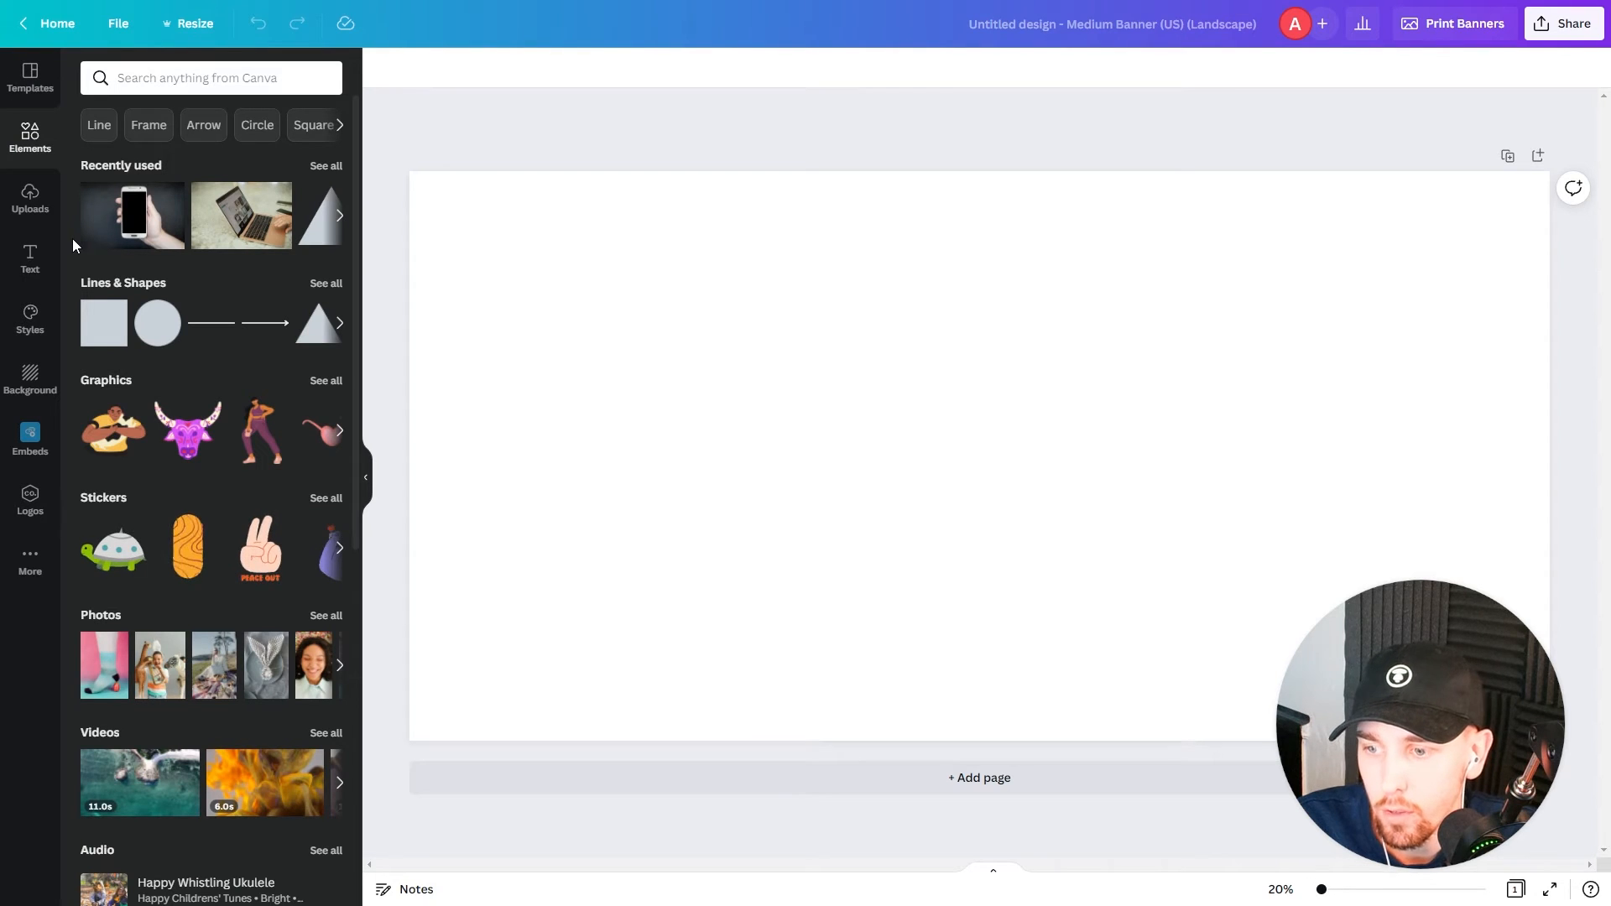
scroll(159, 440, down, 4)
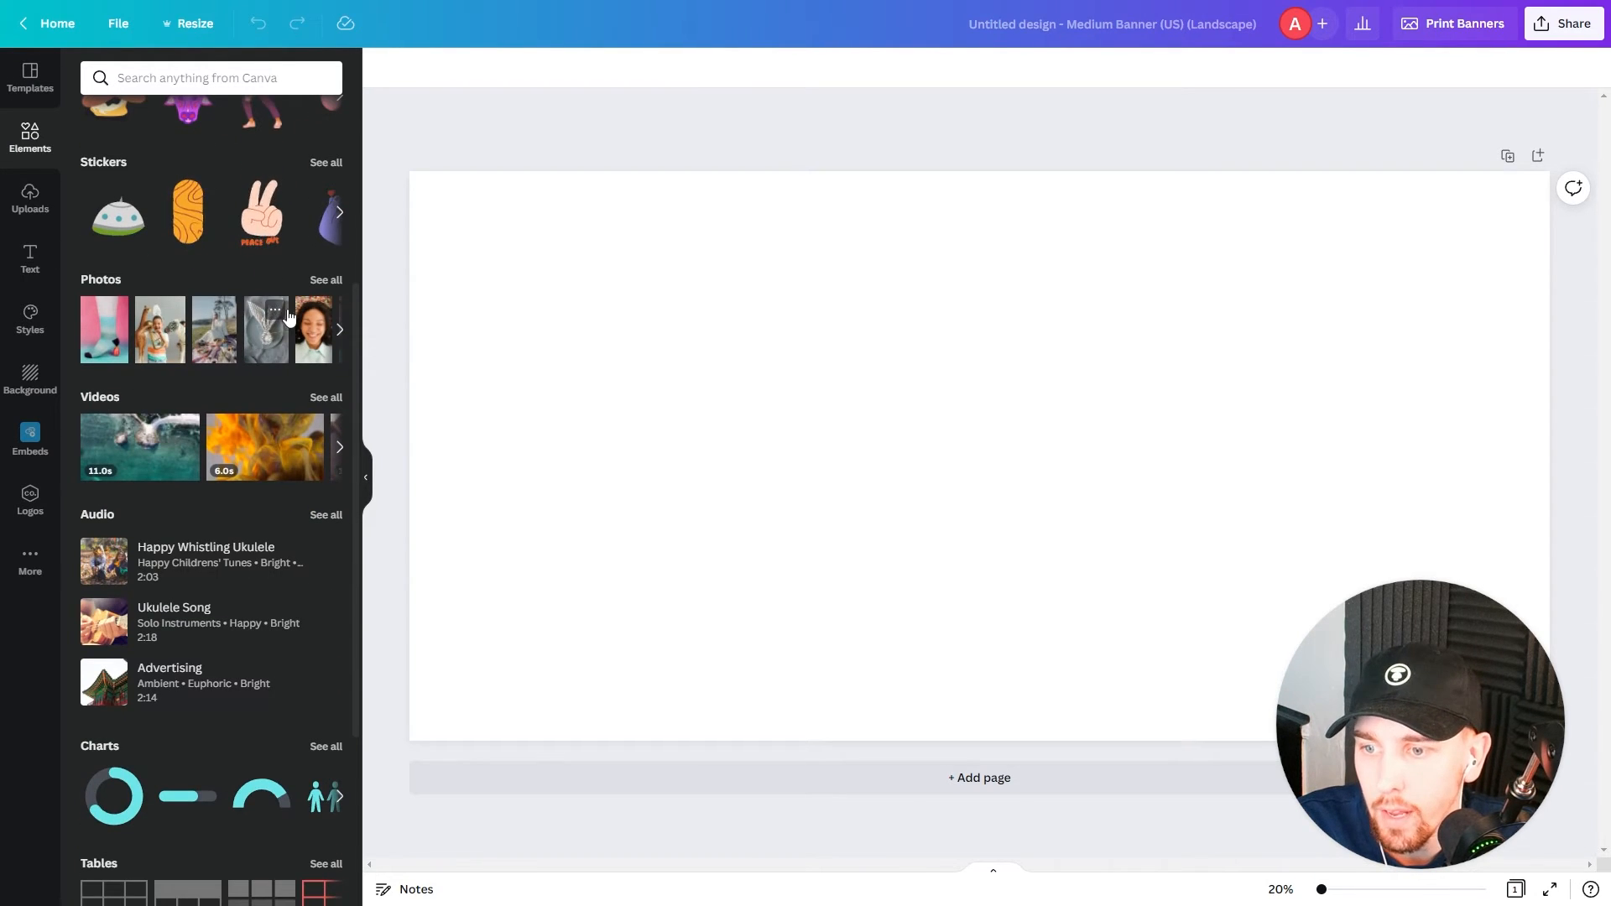
click(326, 280)
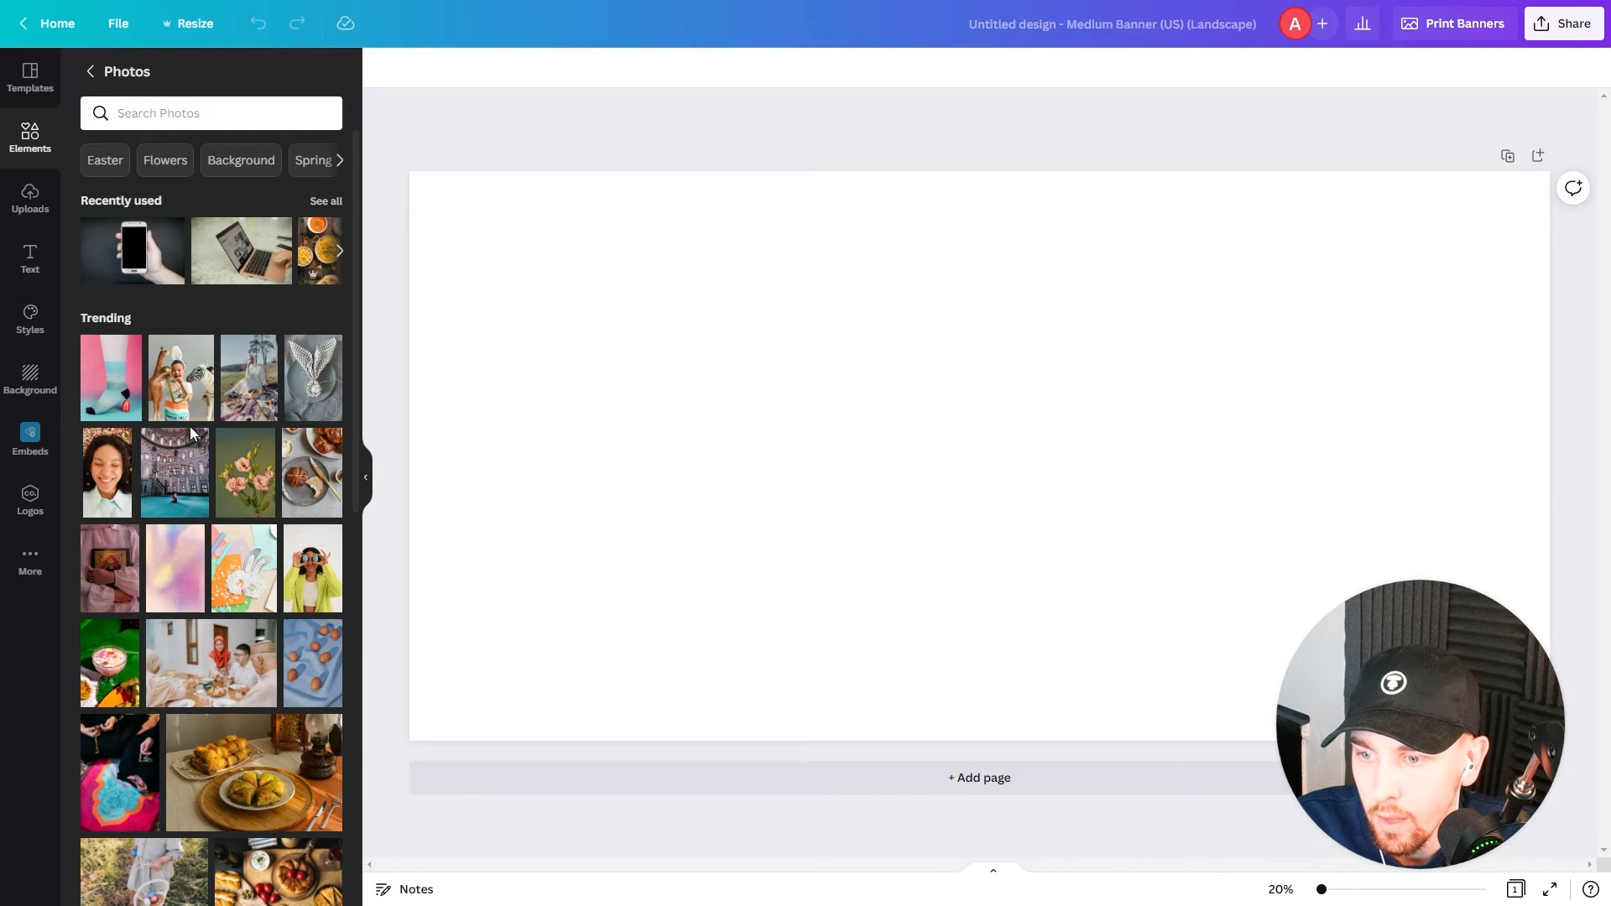
scroll(198, 558, down, 2)
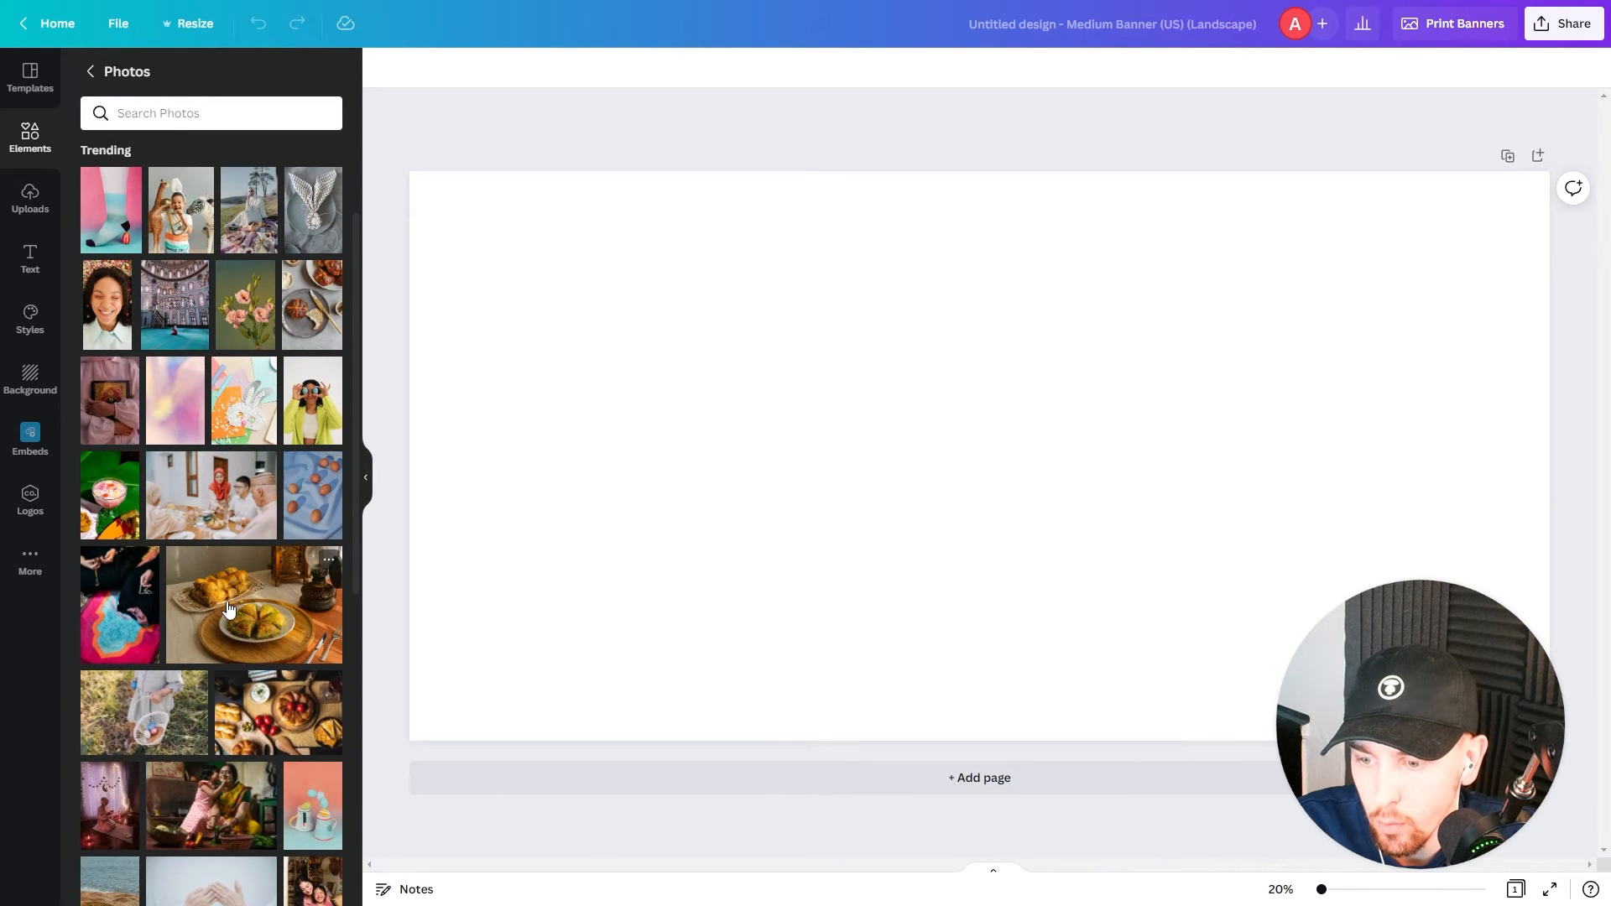
click(198, 558)
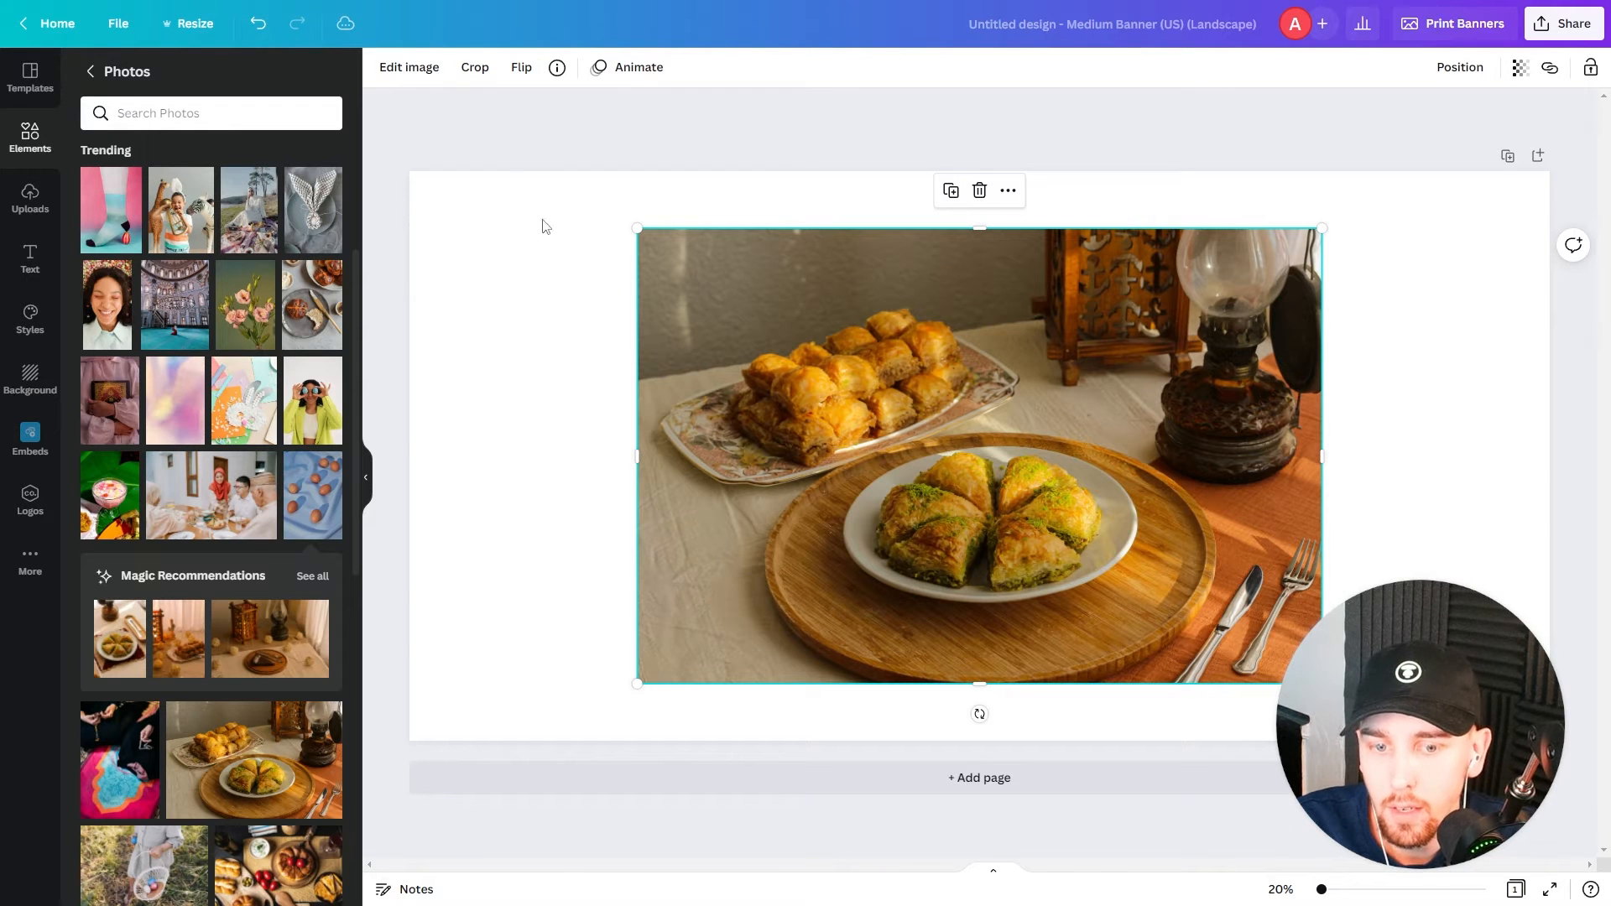
Step: Apply the Laptop 5 Smartmockup to the baklava photo
click(410, 71)
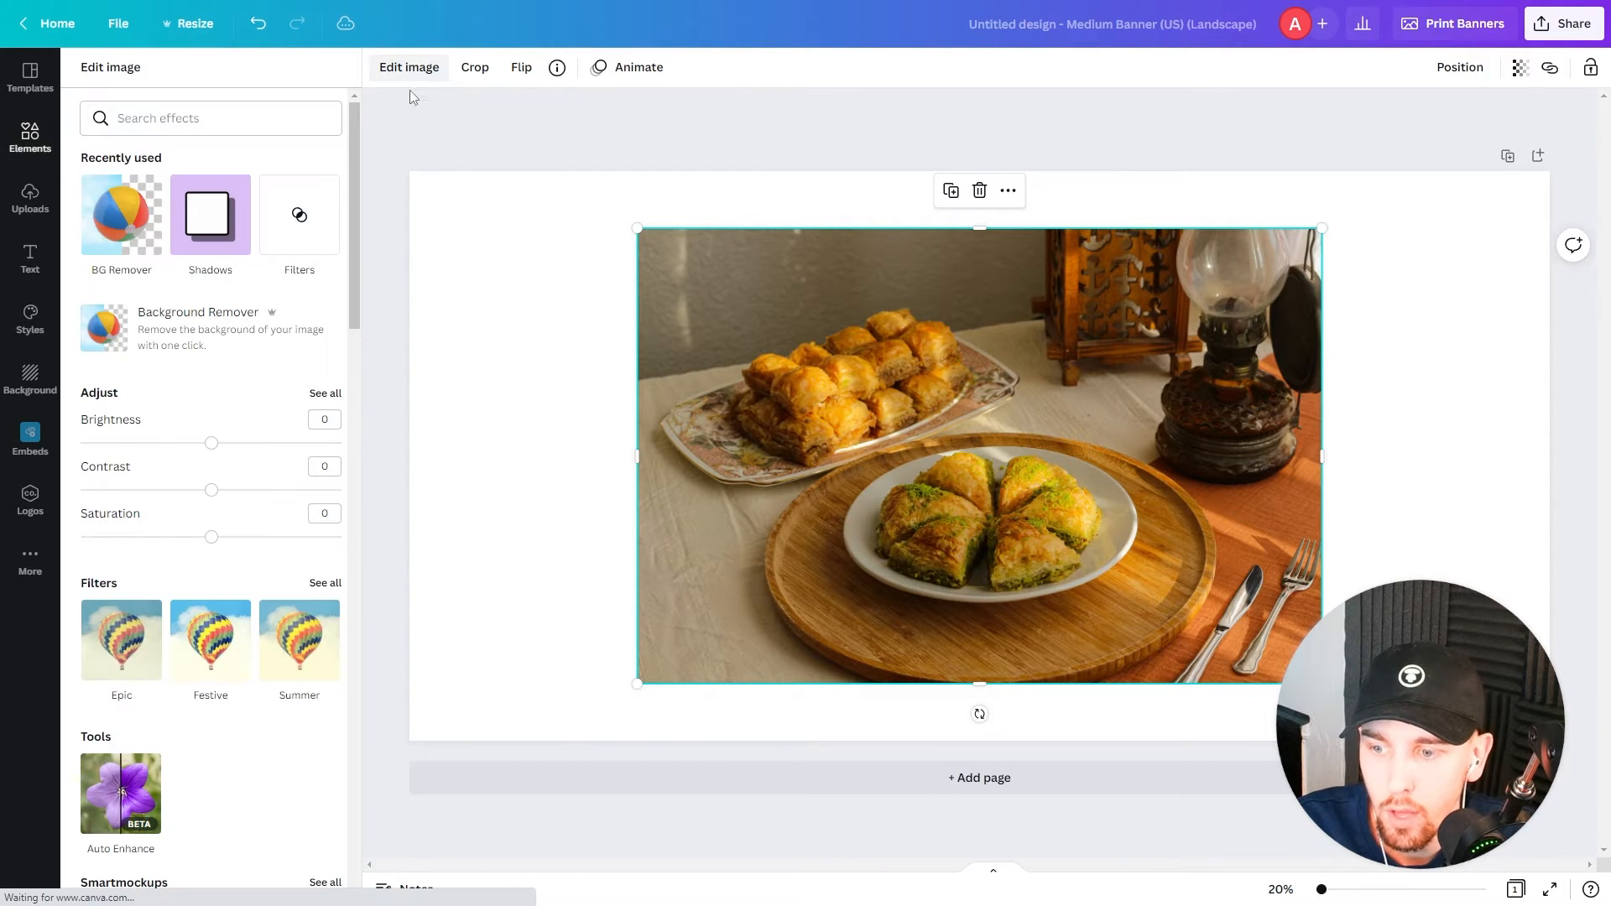
scroll(159, 344, down, 6)
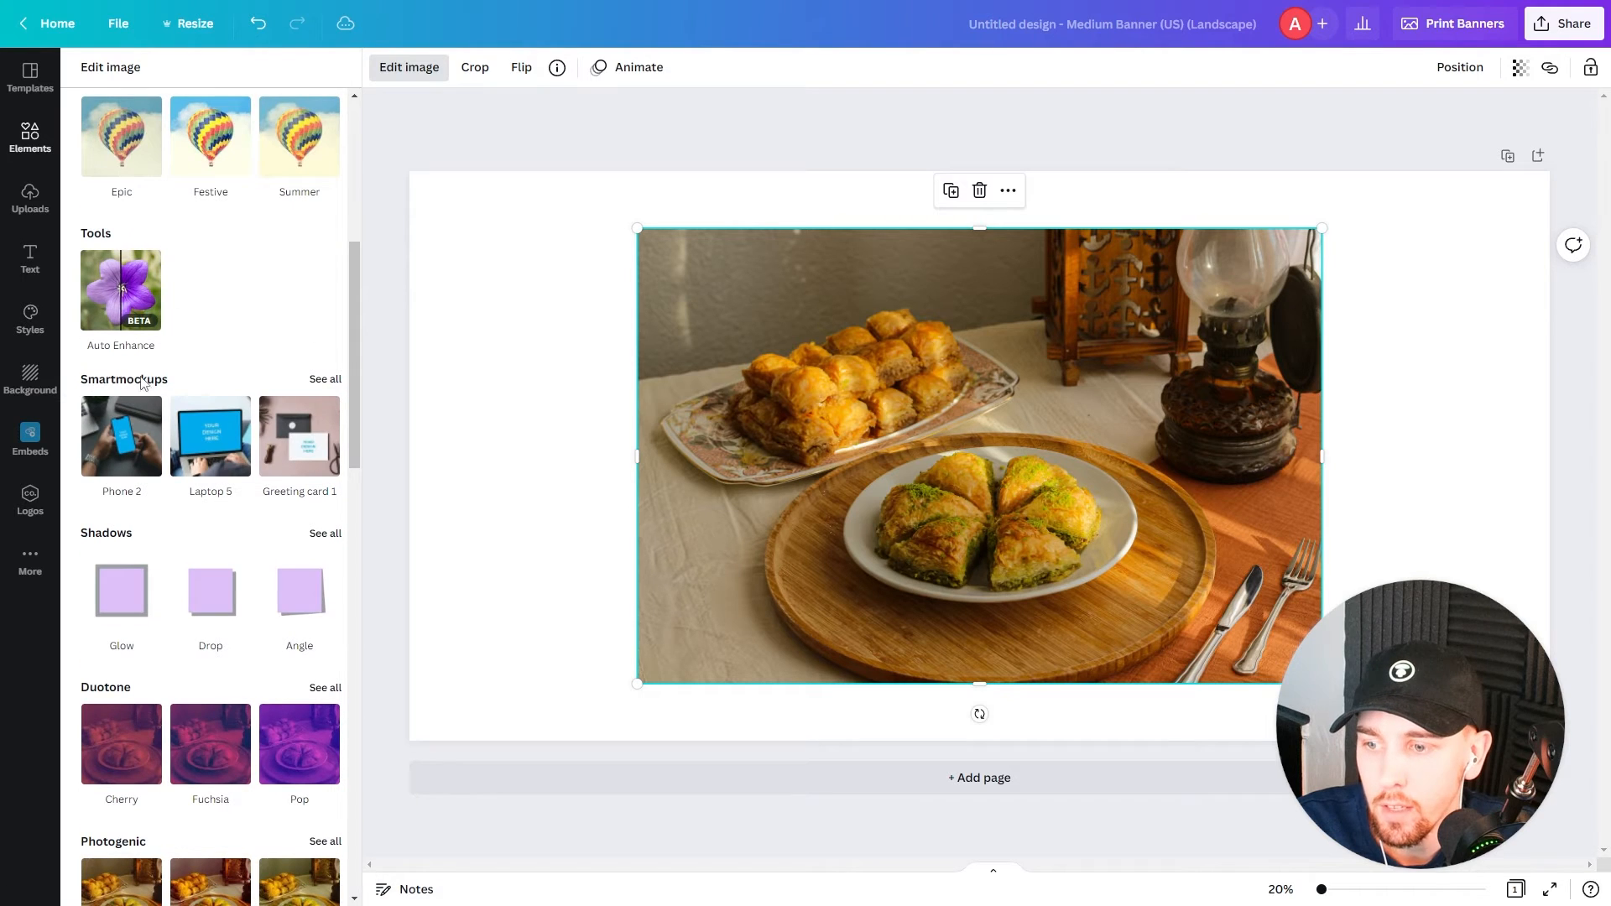
click(321, 382)
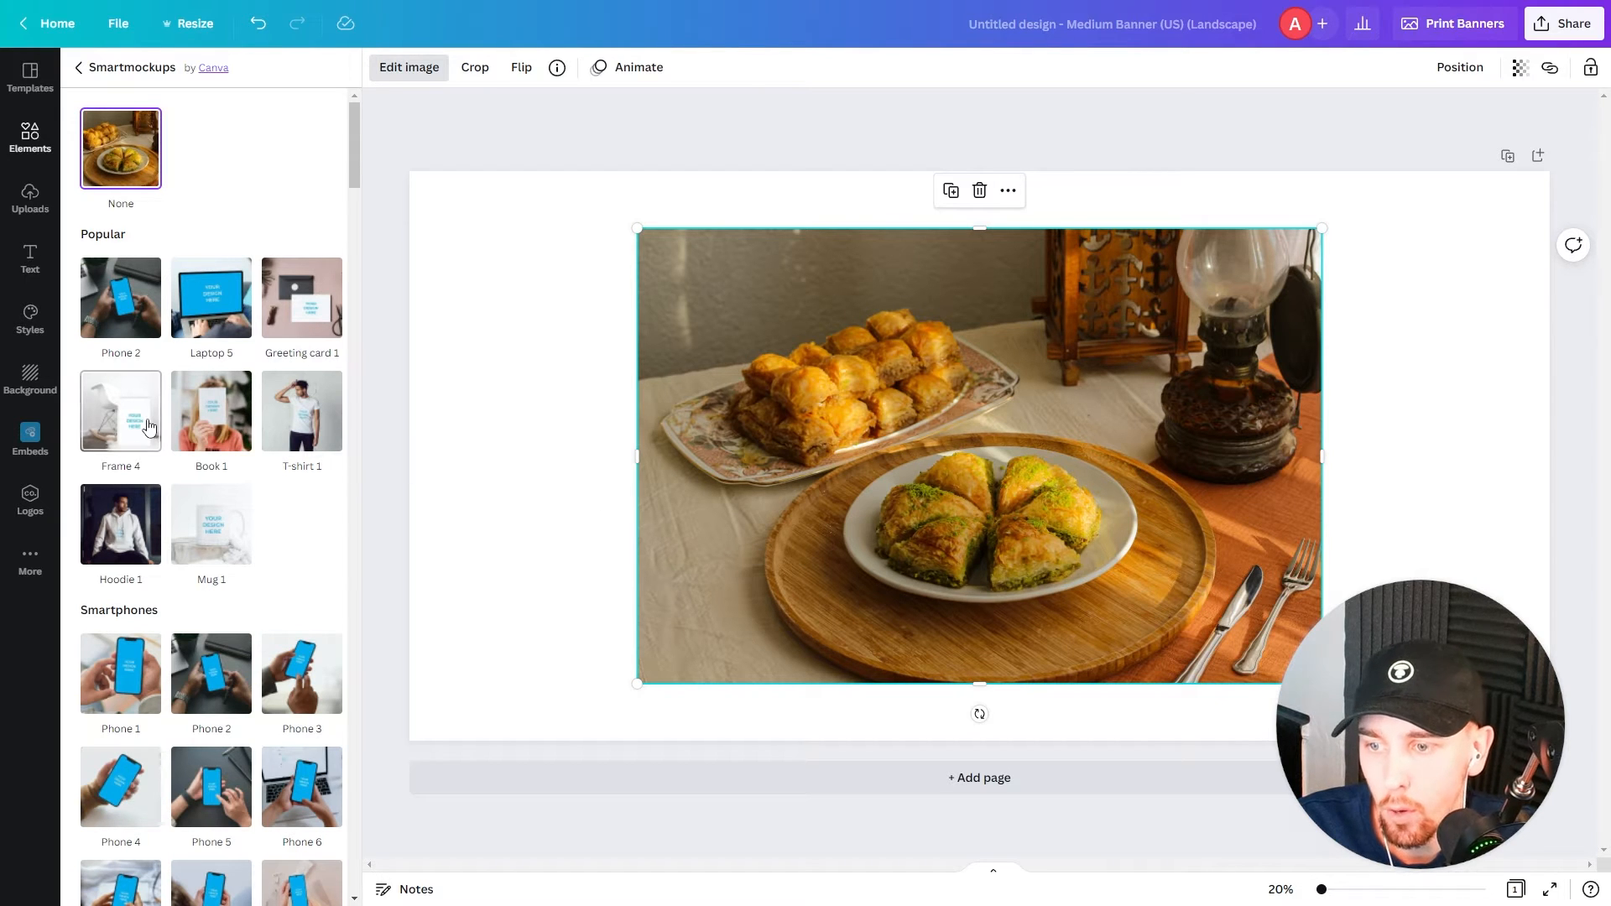
click(209, 313)
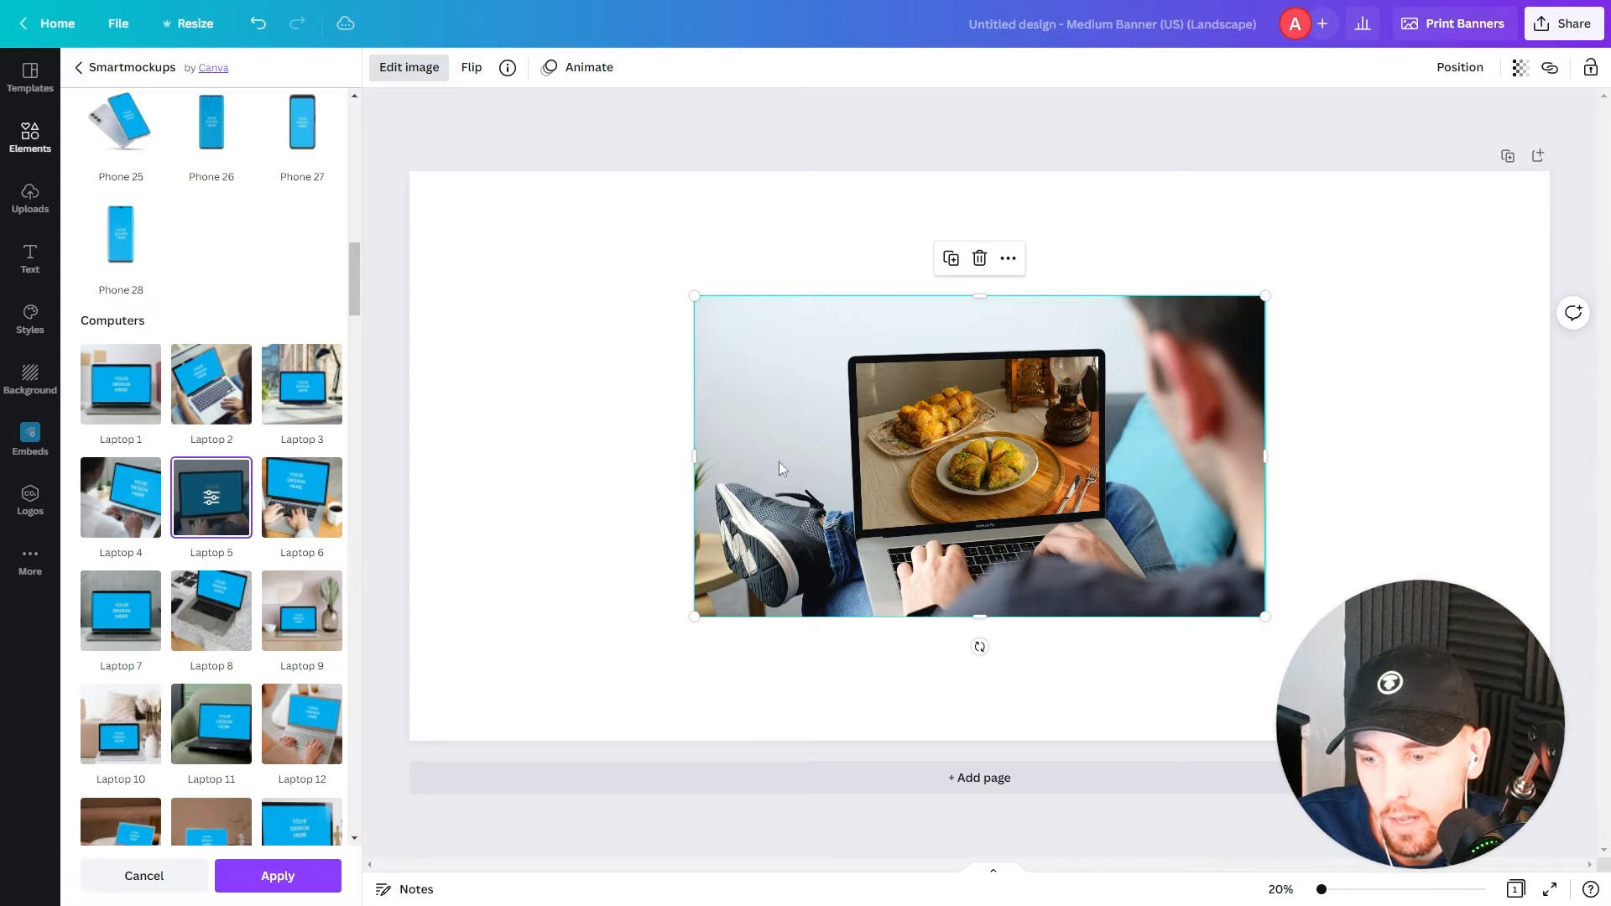
Step: Find the clothing mockups and apply the T-shirt 2 Smartmockup to the baklava photo
scroll(204, 395, down, 15)
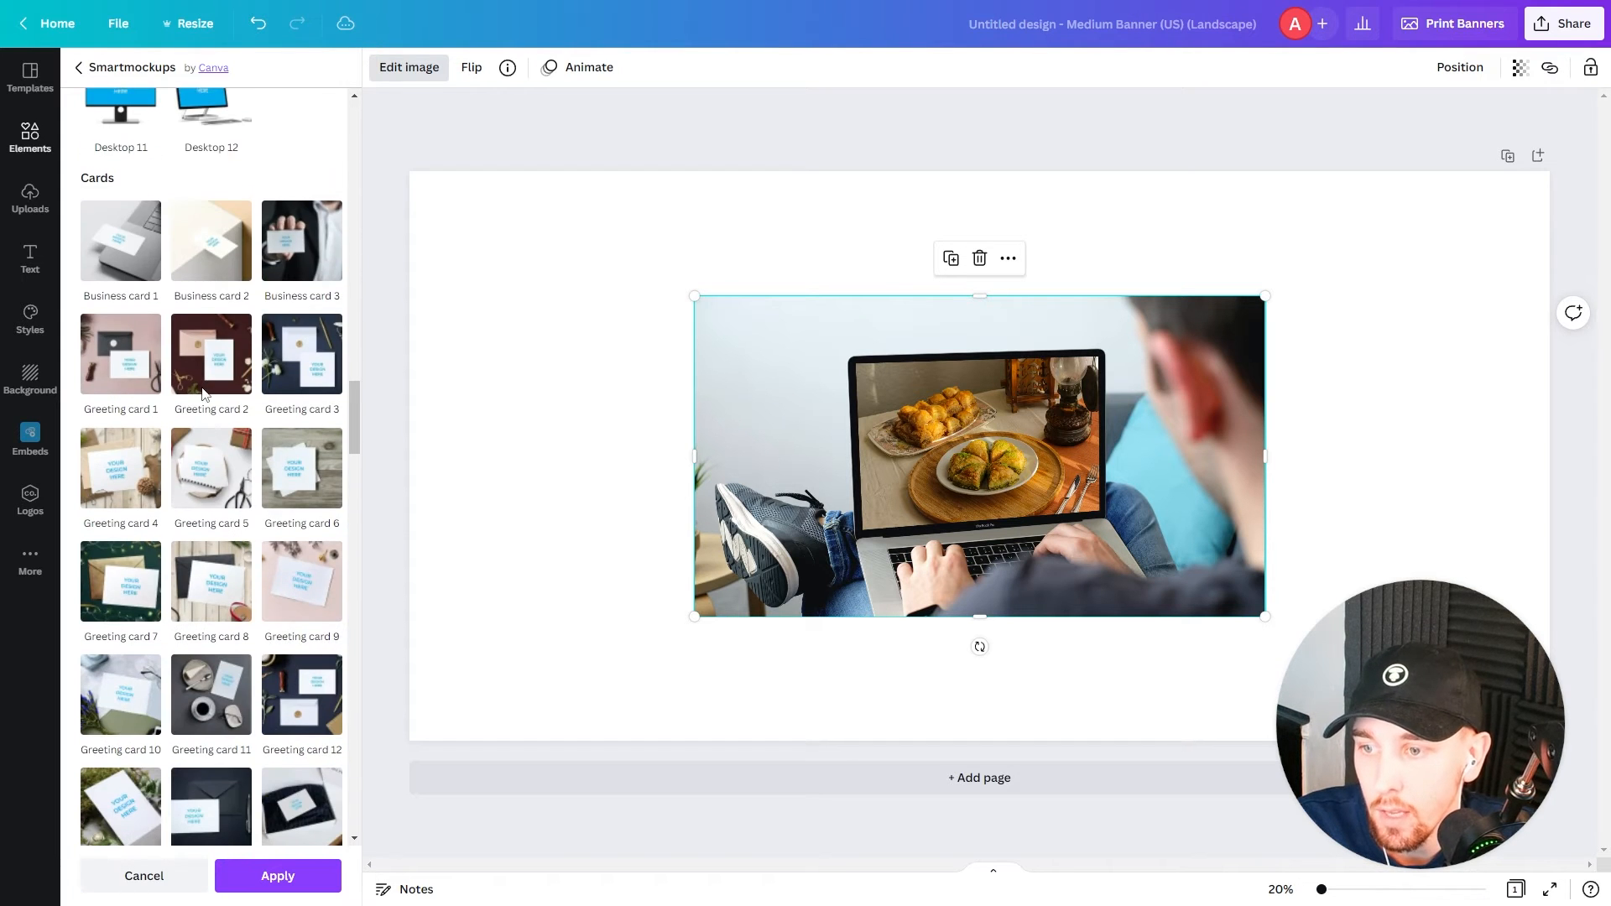
scroll(173, 497, down, 8)
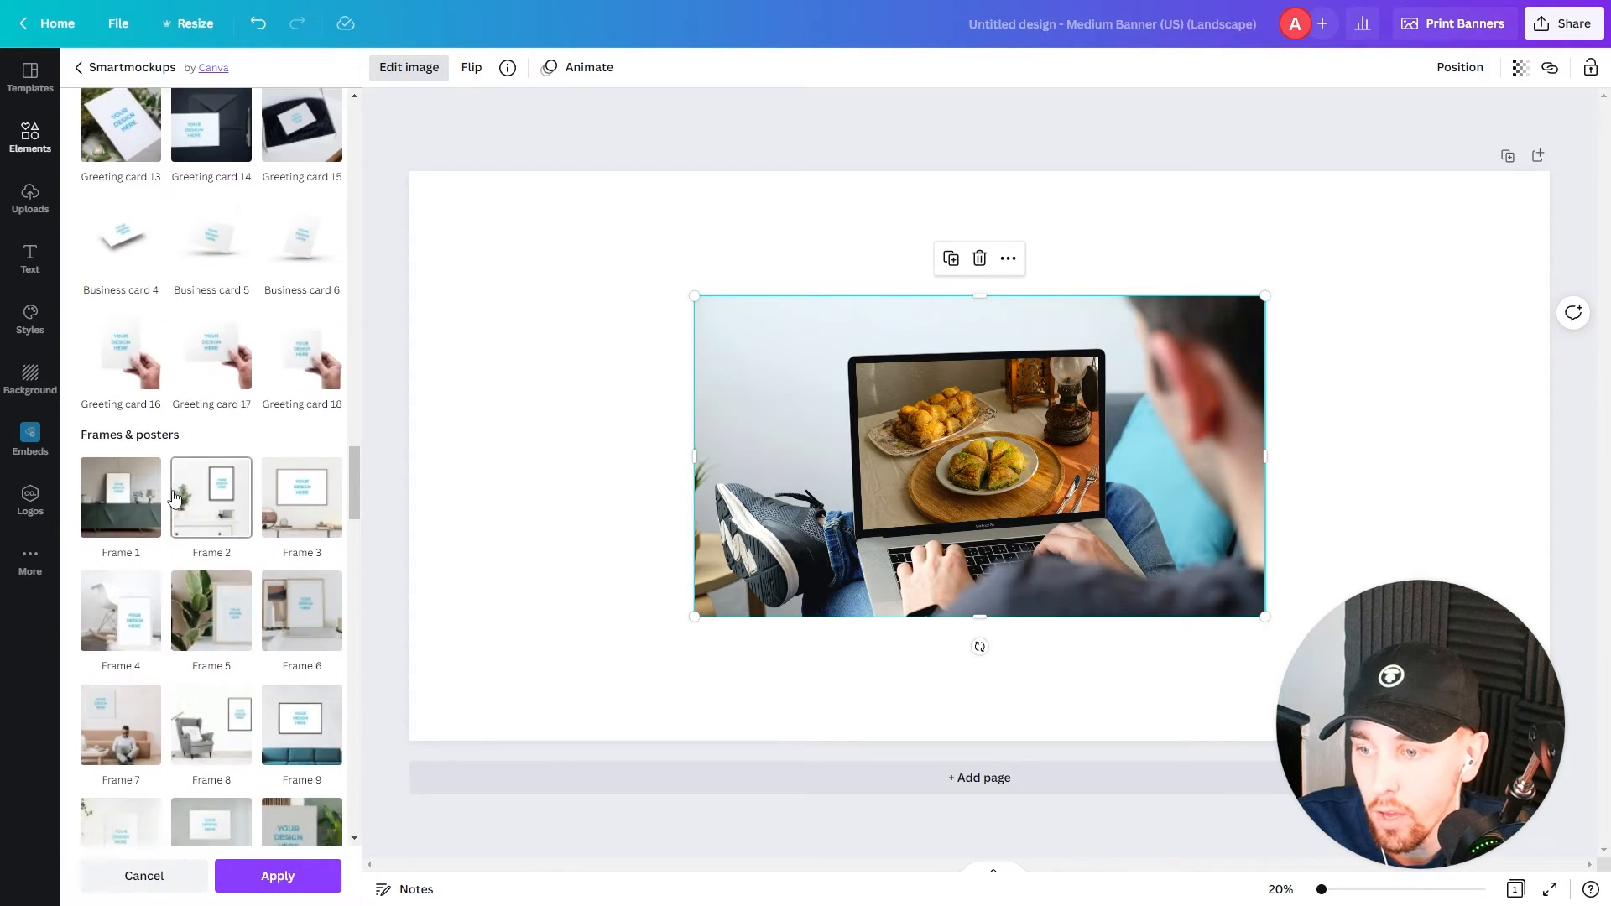
scroll(173, 497, down, 12)
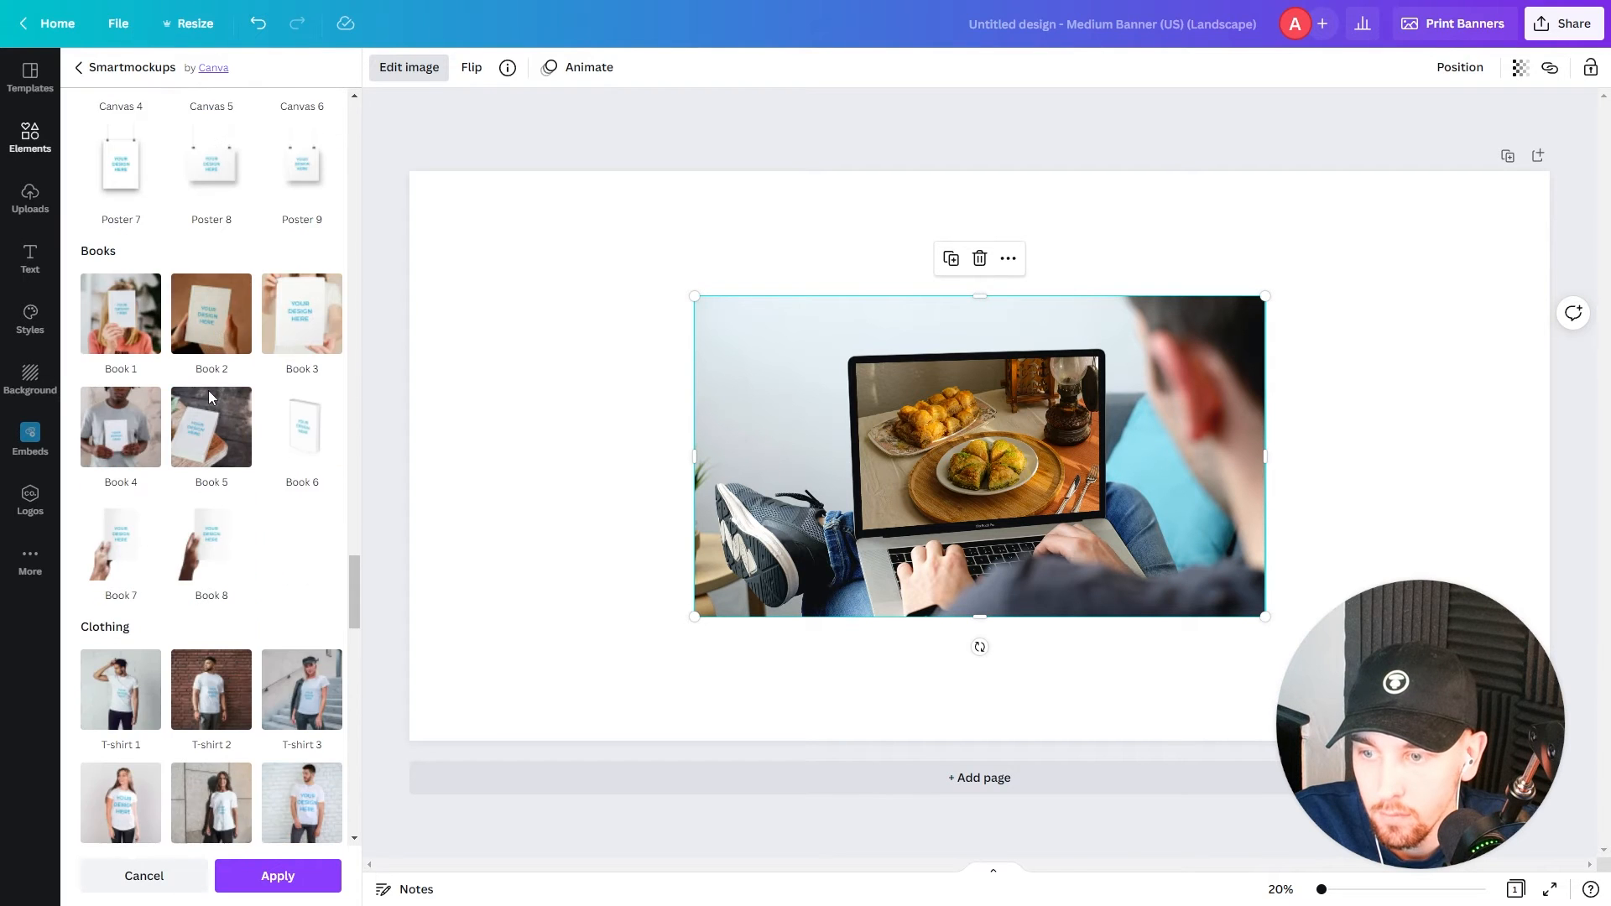
scroll(210, 396, down, 5)
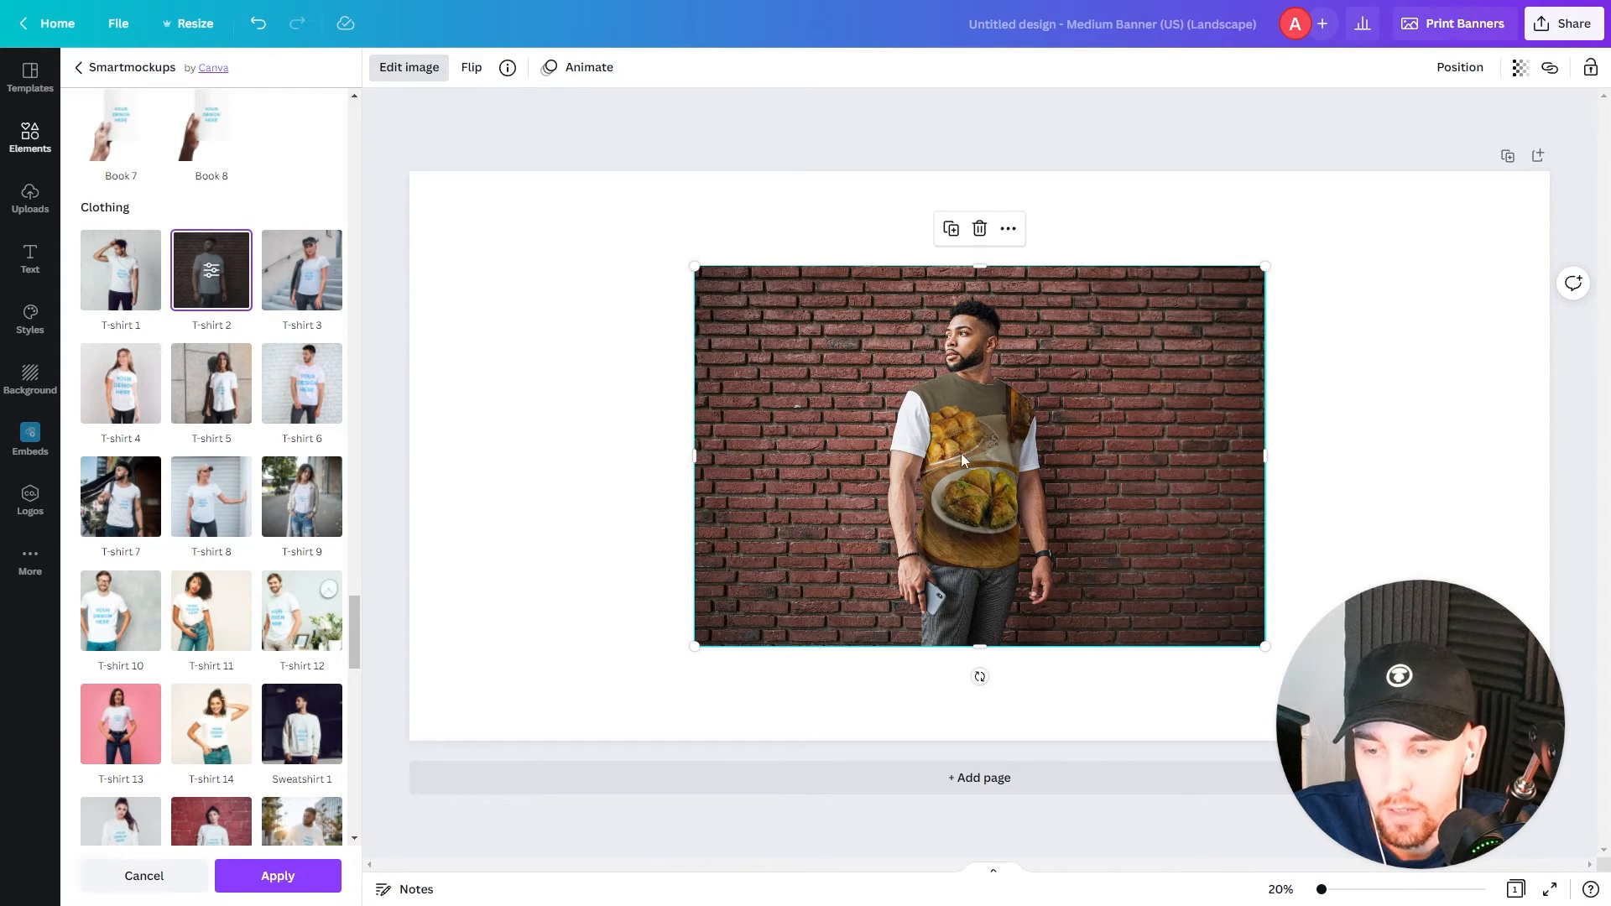
Step: Find the mug mockups and apply the Mug 9 Smartmockup to the baklava photo
scroll(224, 430, down, 6)
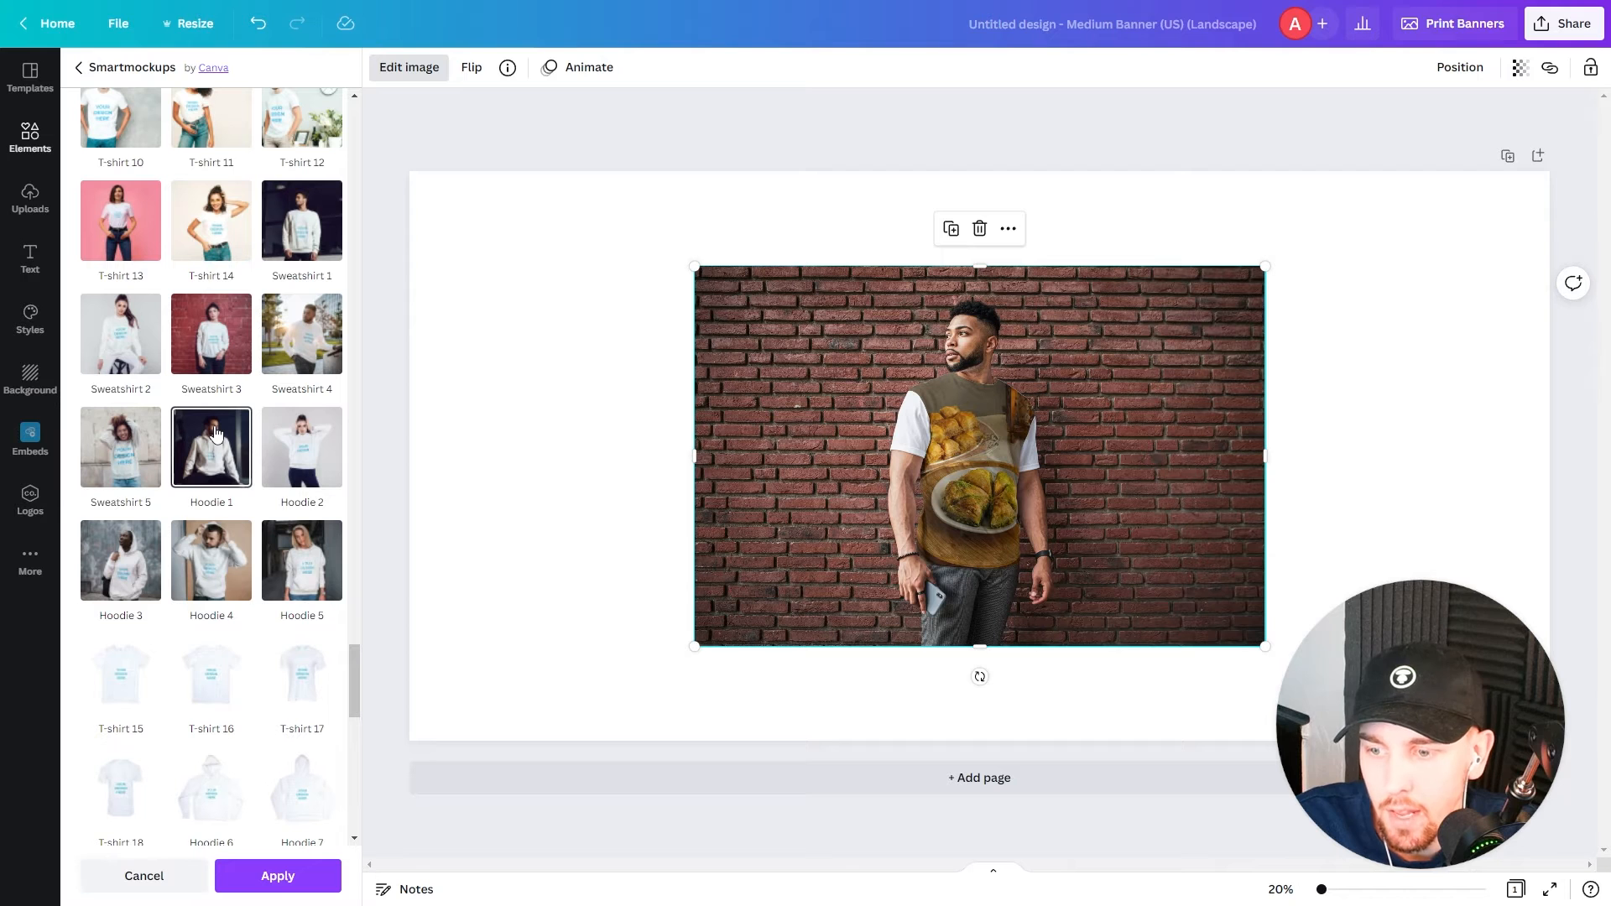
scroll(215, 432, down, 2)
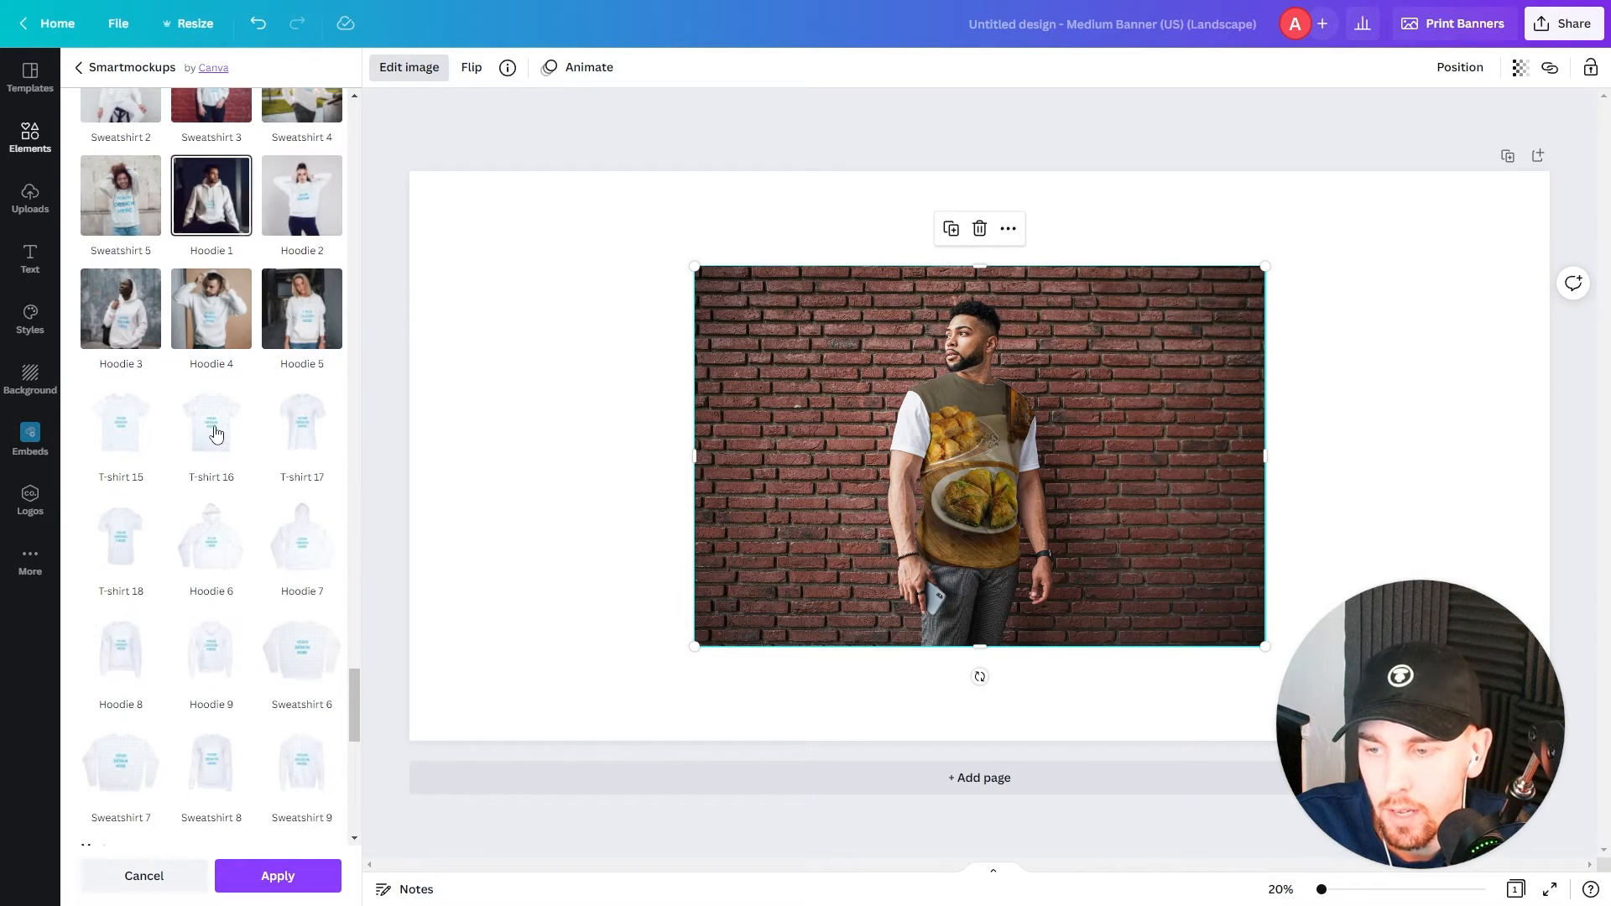
scroll(215, 432, down, 7)
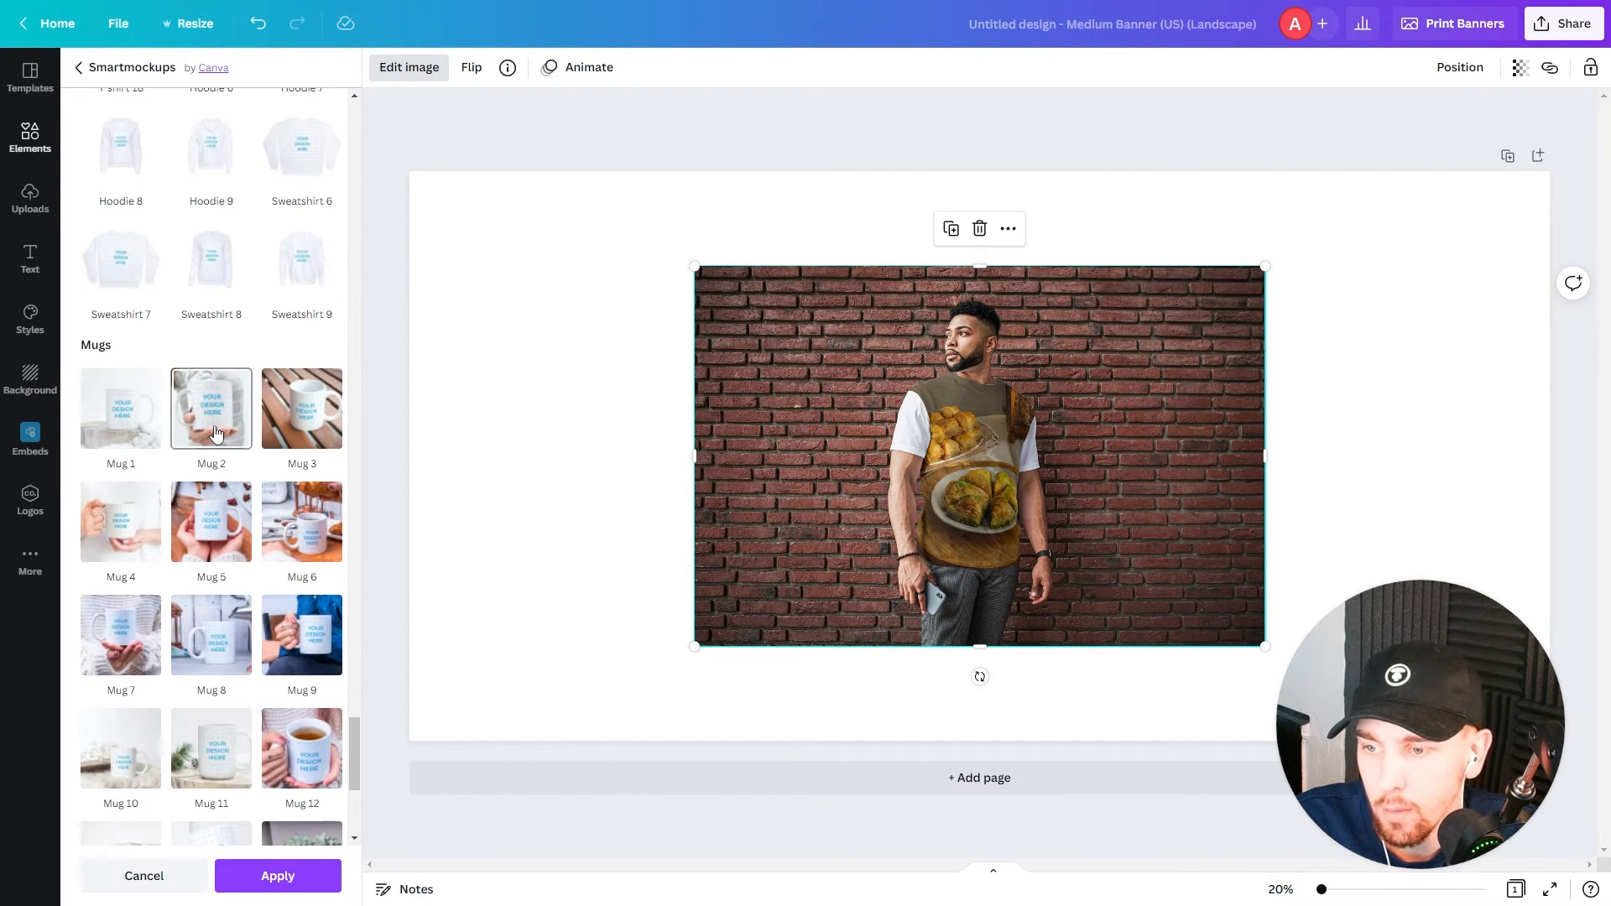
scroll(216, 433, down, 1)
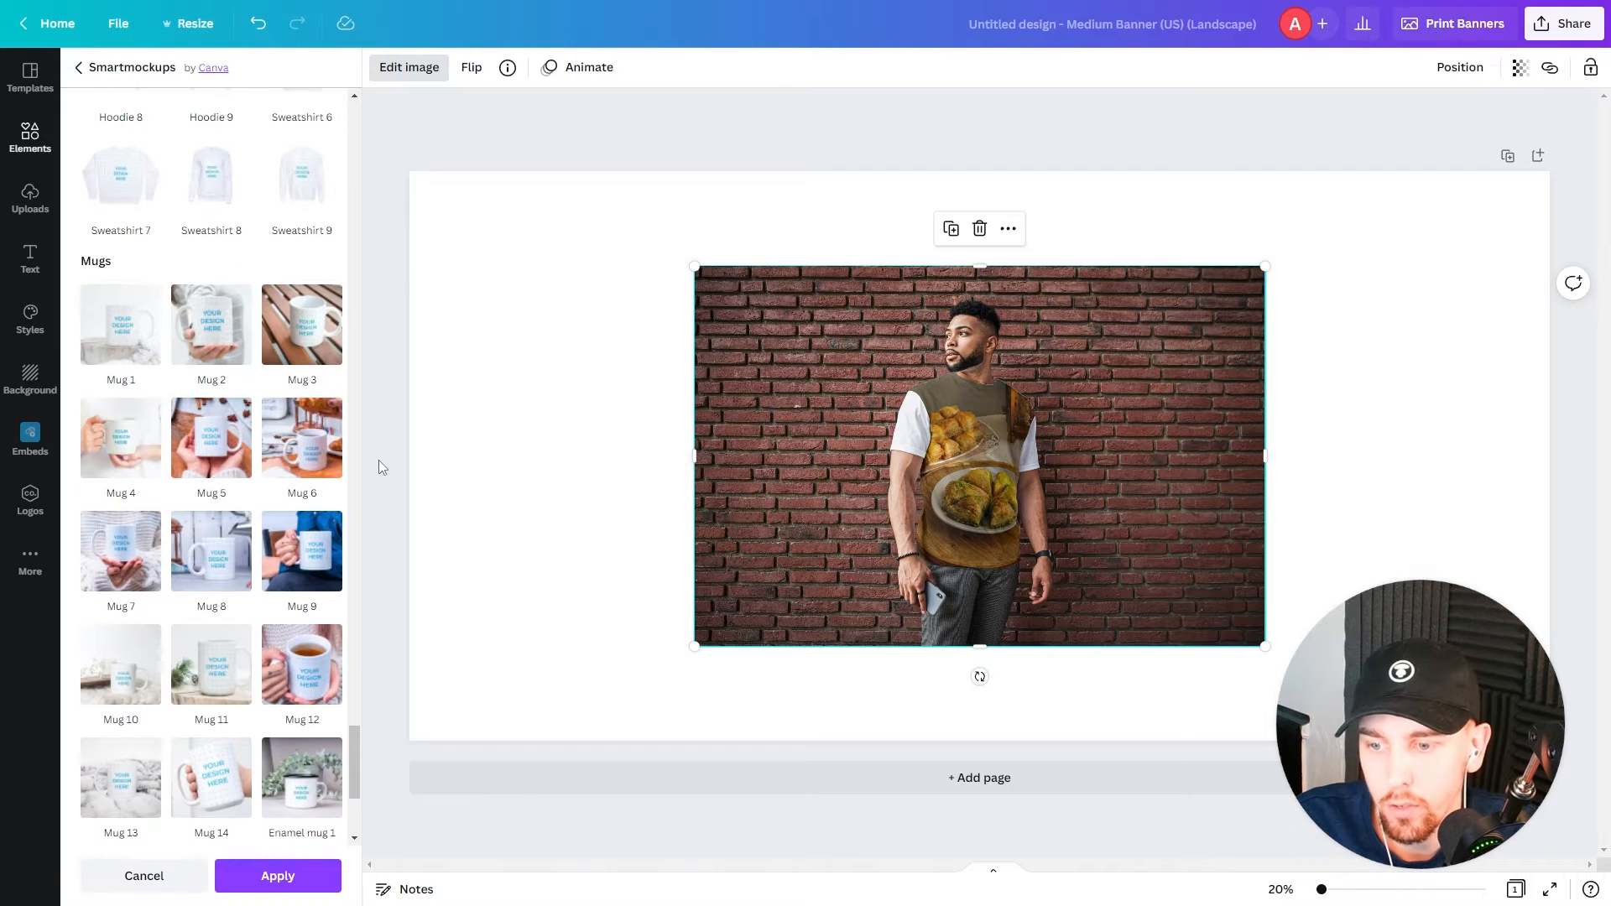
click(323, 544)
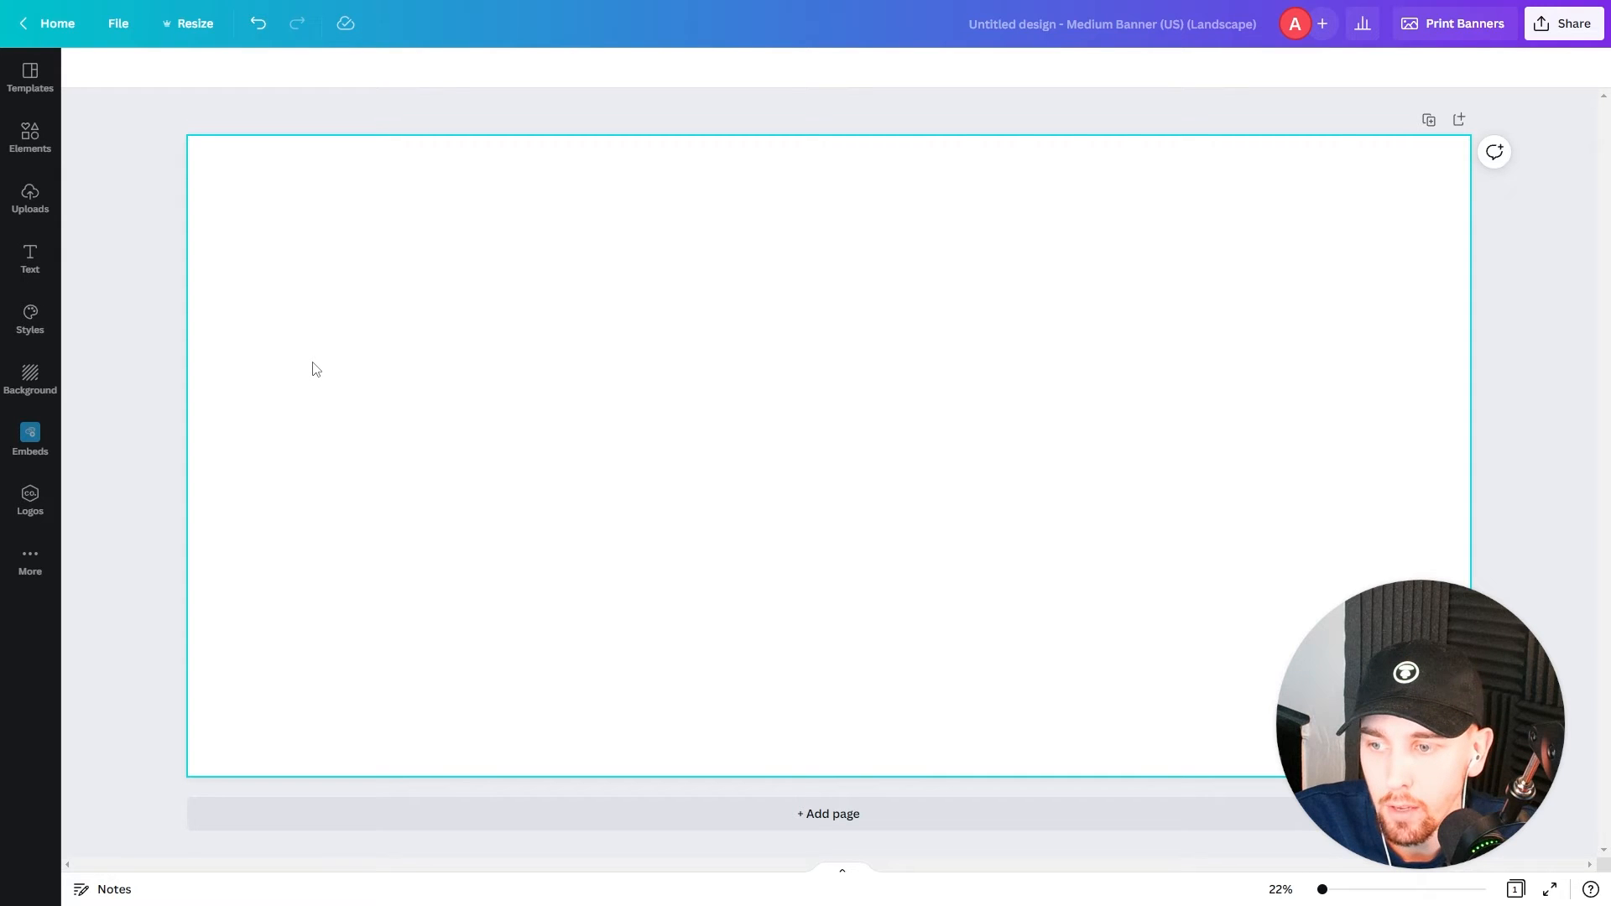
Step: Remove the Background shortcut from the sidebar and add it back from Canva's additional apps
click(42, 386)
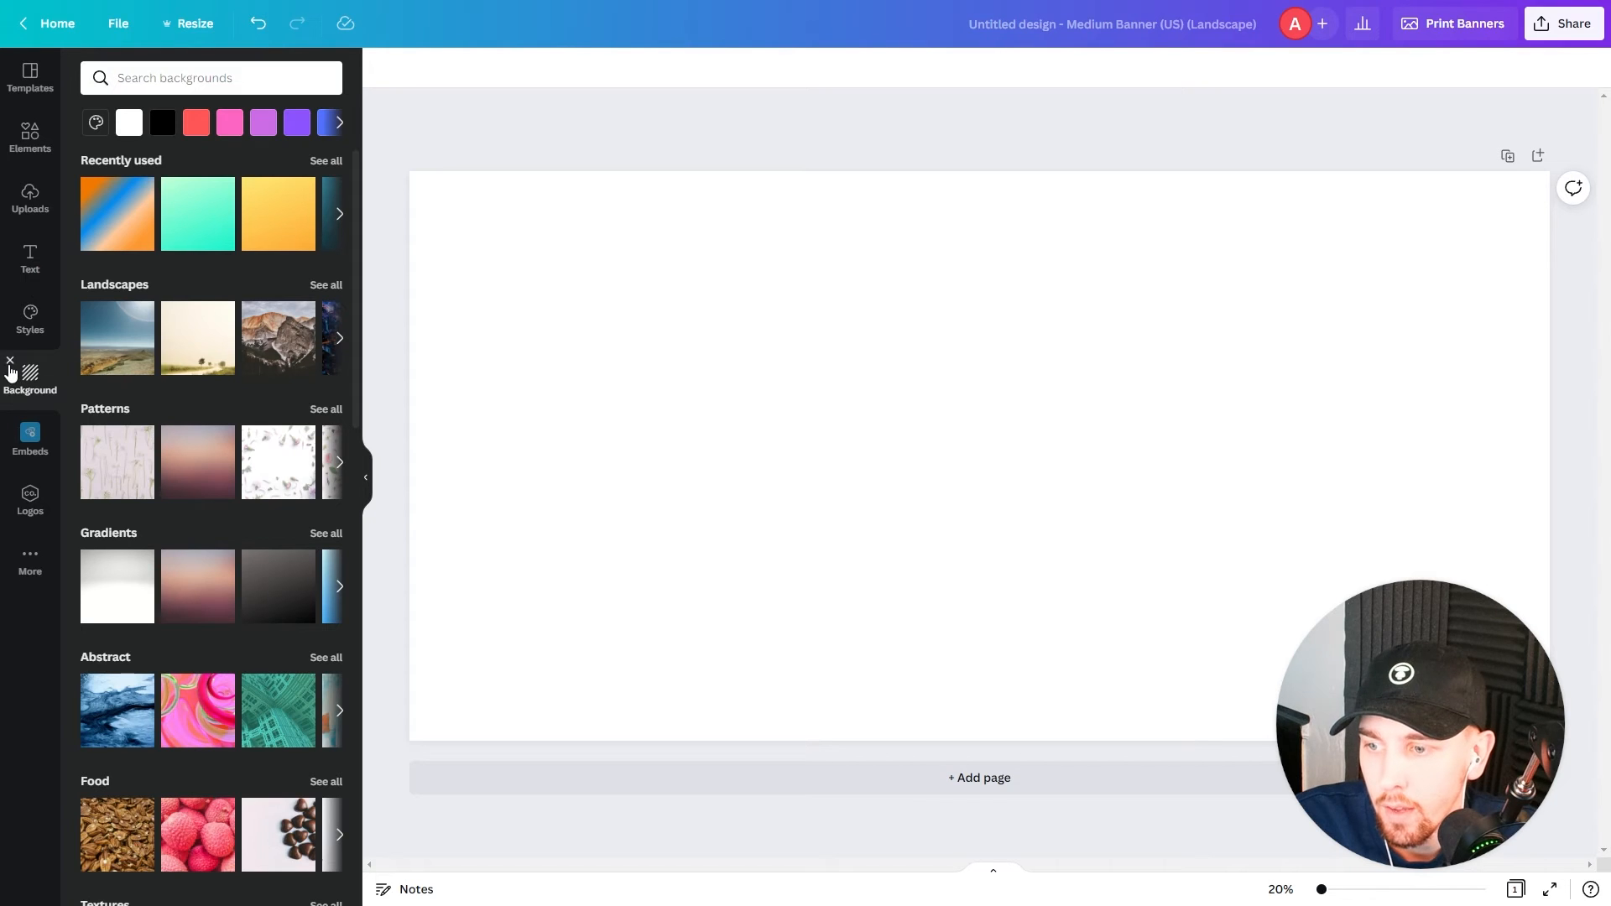
click(10, 363)
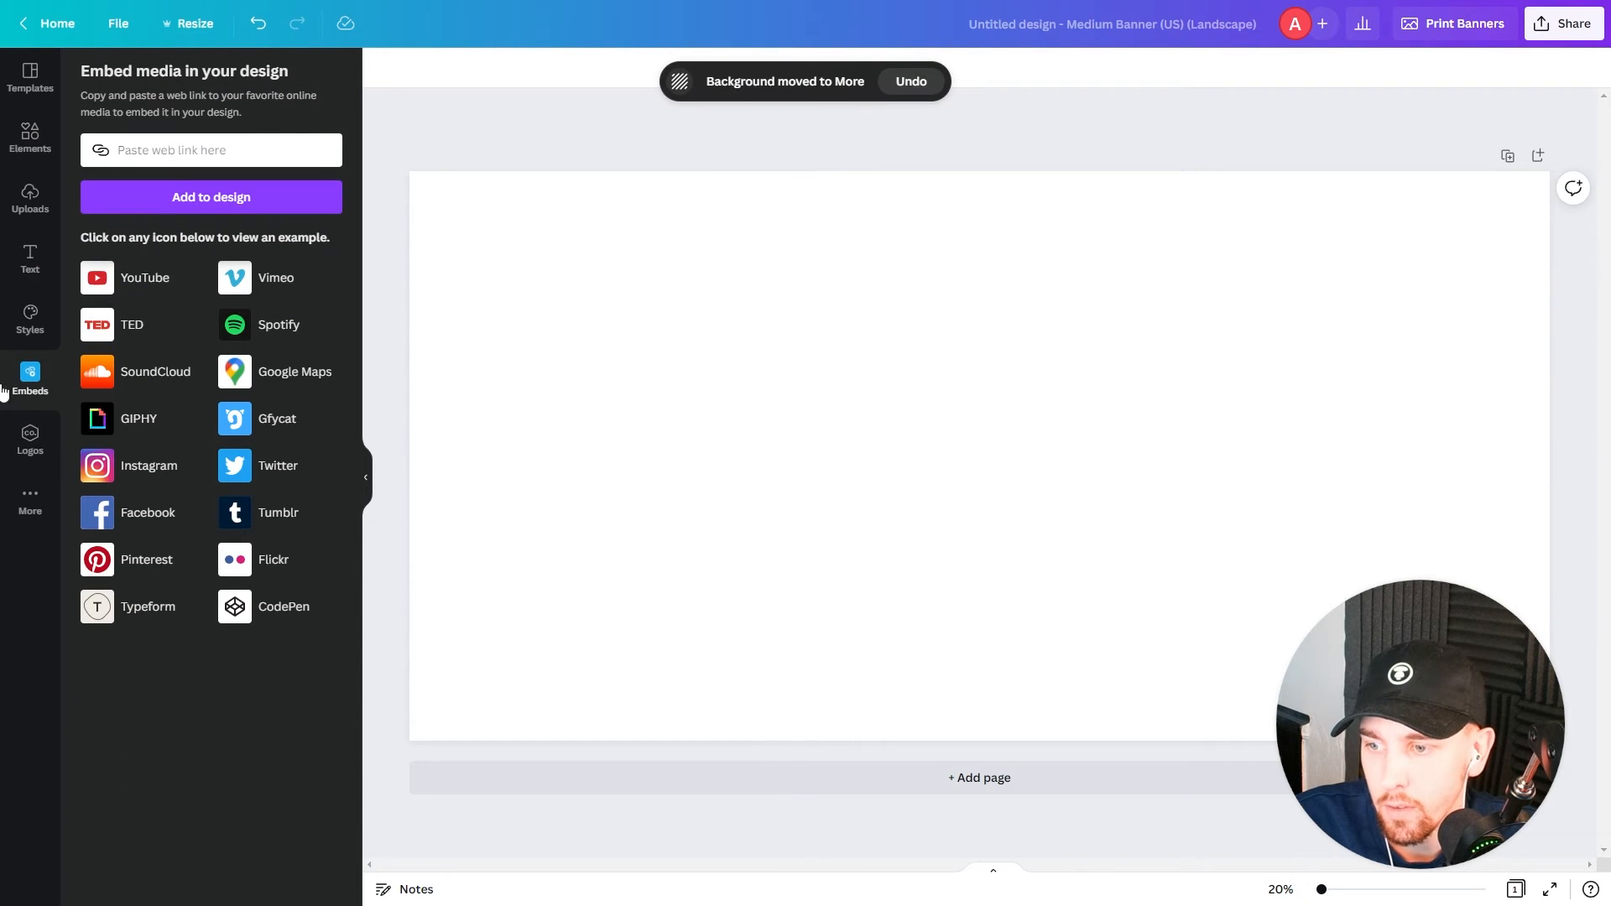
click(27, 504)
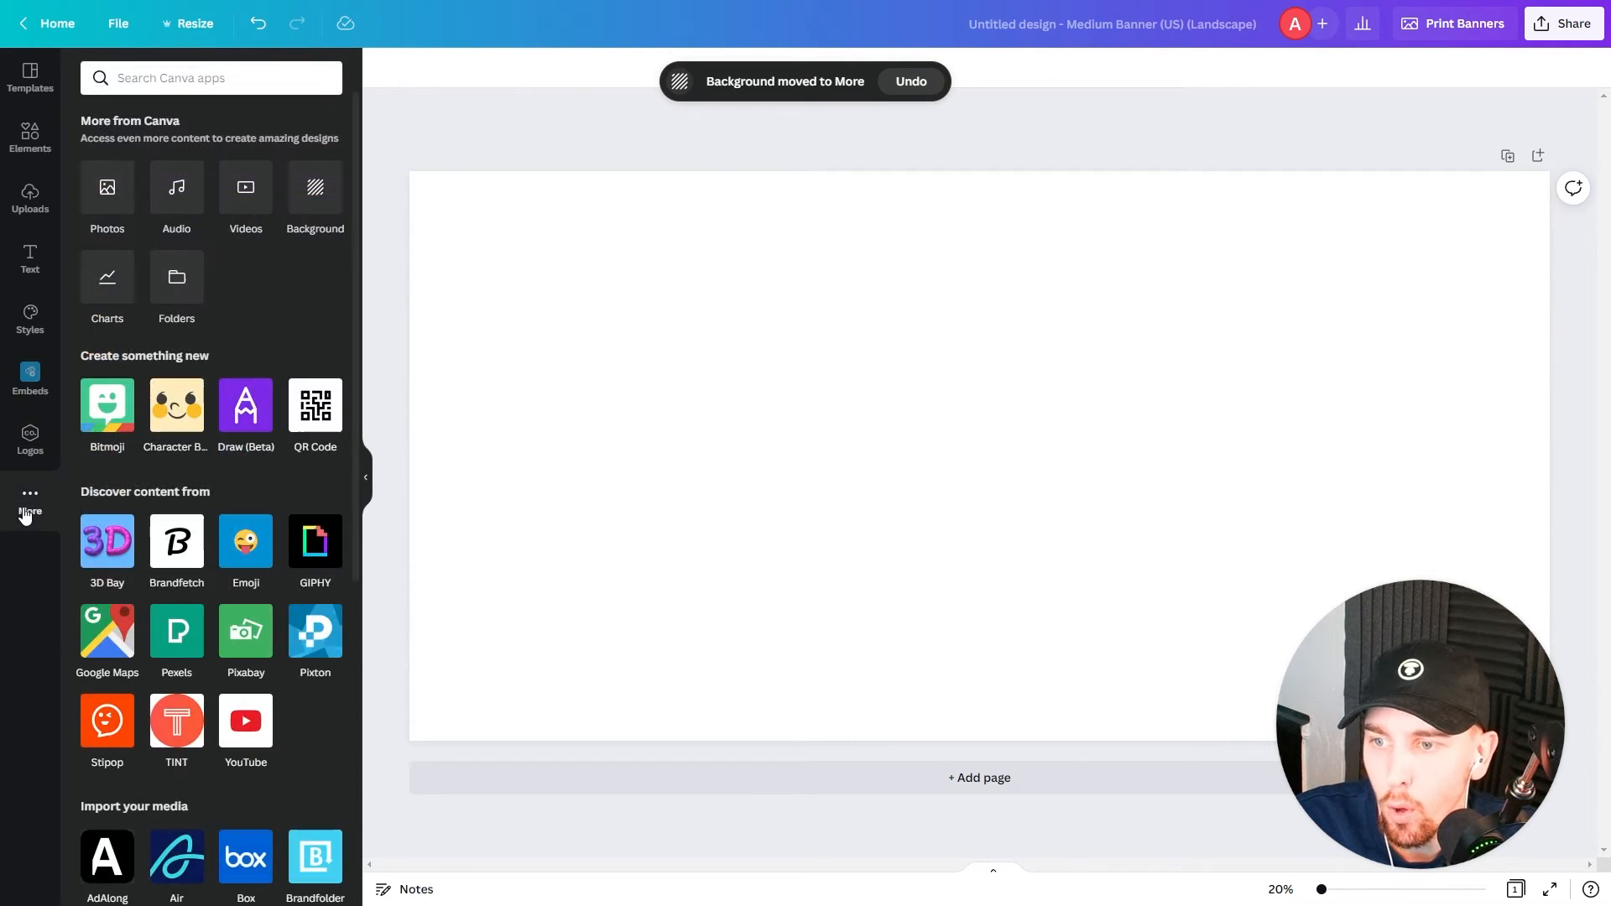
click(315, 201)
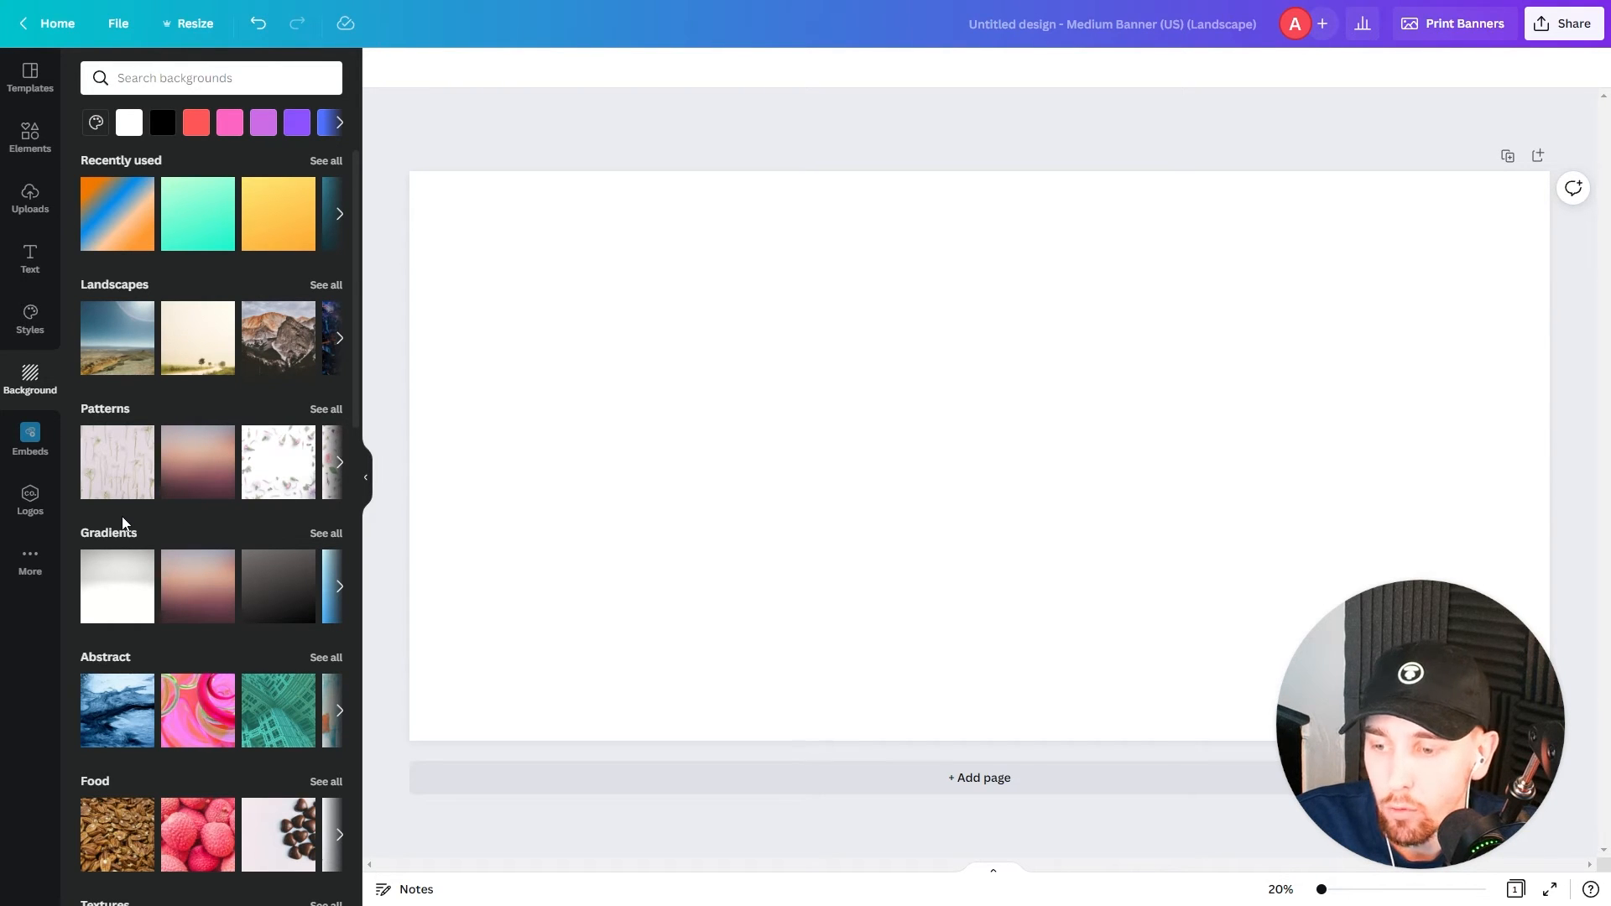
Step: Try the diagonal orange-and-blue and the blue-teal gradients, and set the page background to the dark green-teal gradient
scroll(132, 393, down, 3)
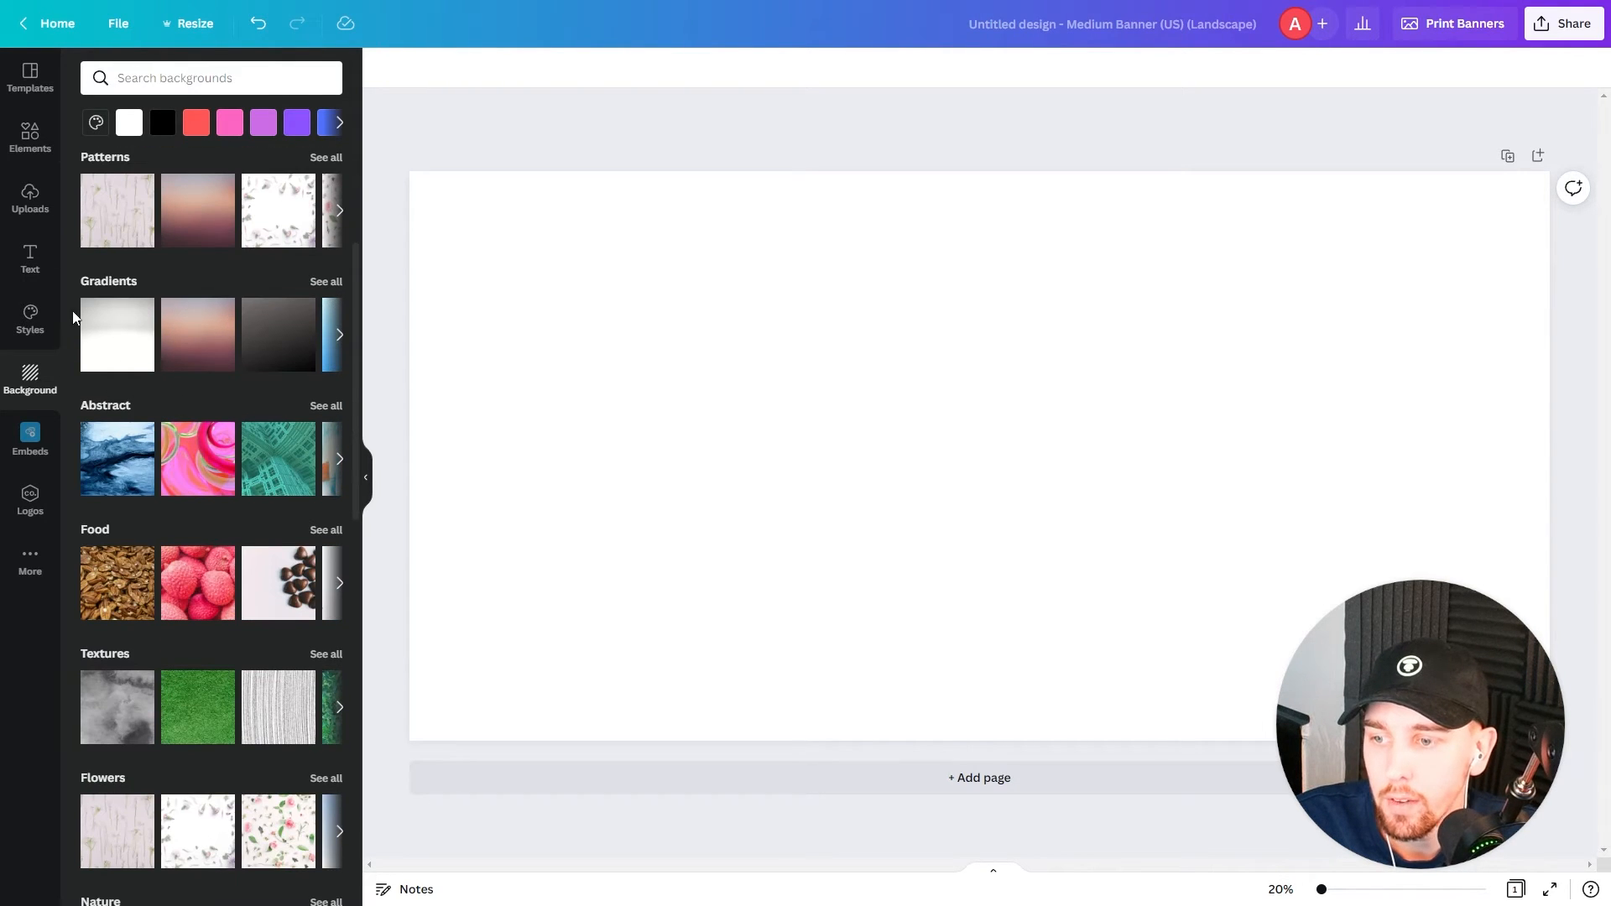
click(324, 282)
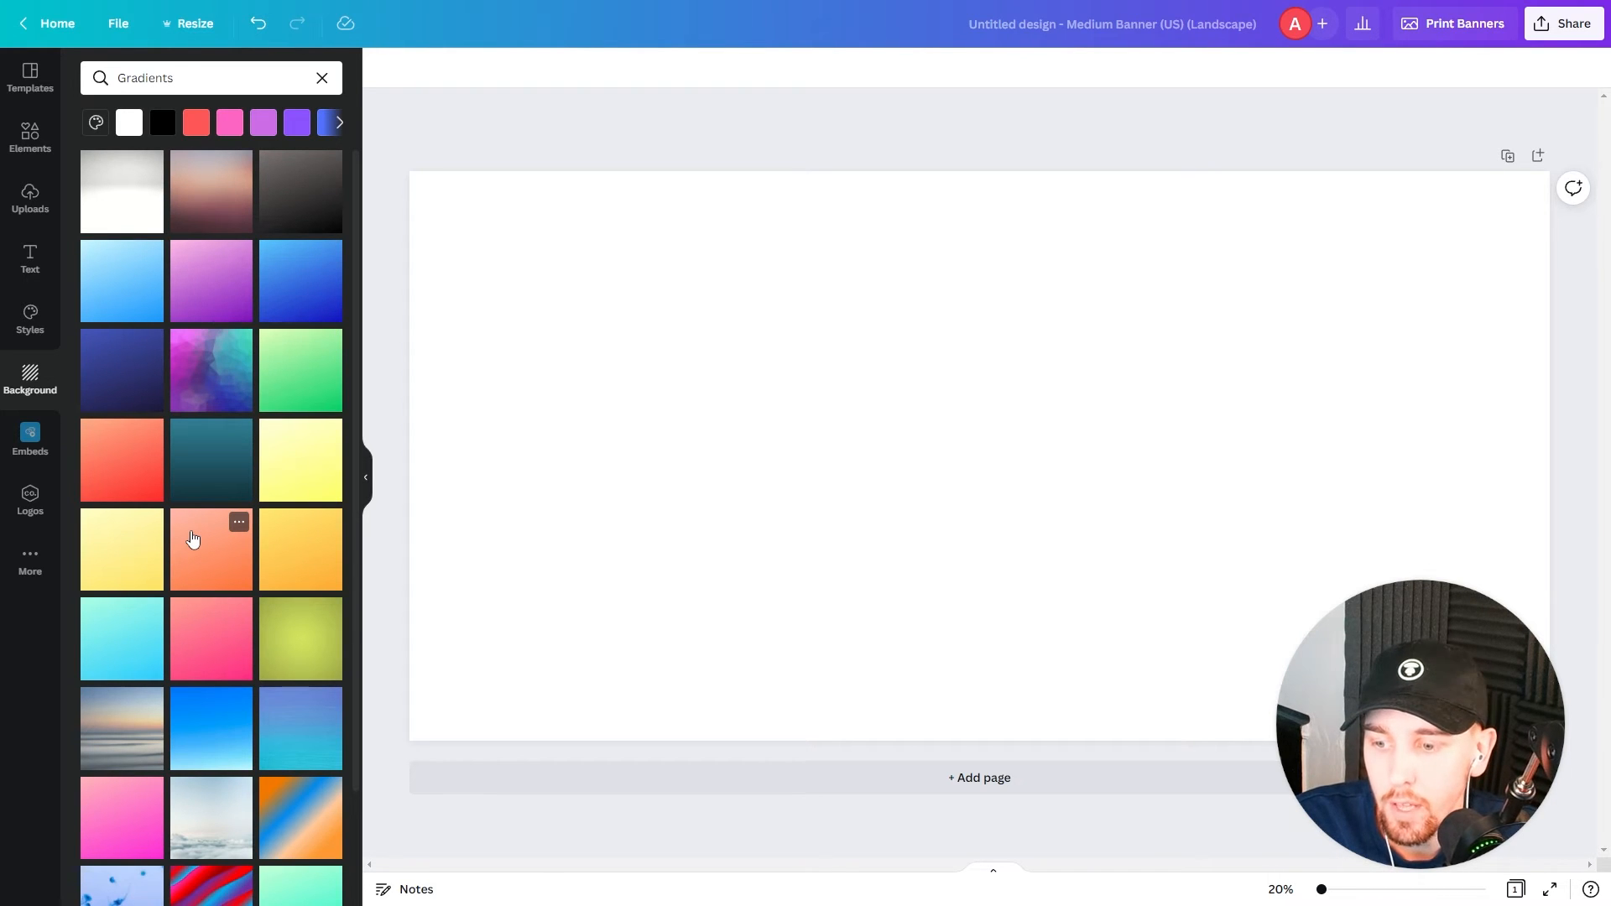
scroll(192, 538, down, 2)
click(309, 661)
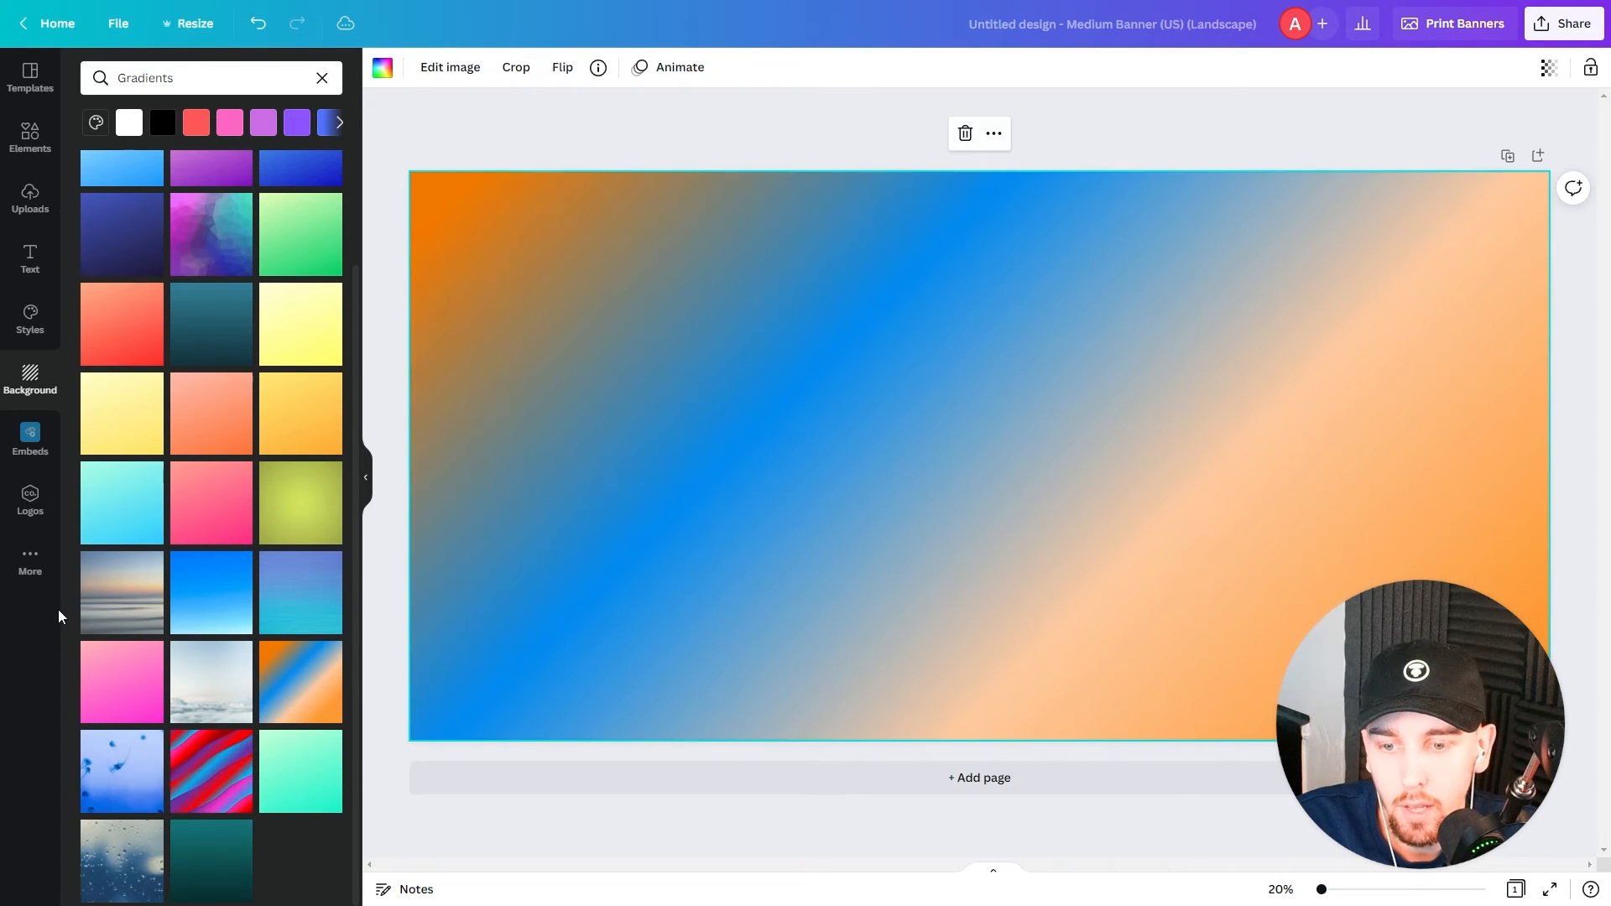
click(197, 340)
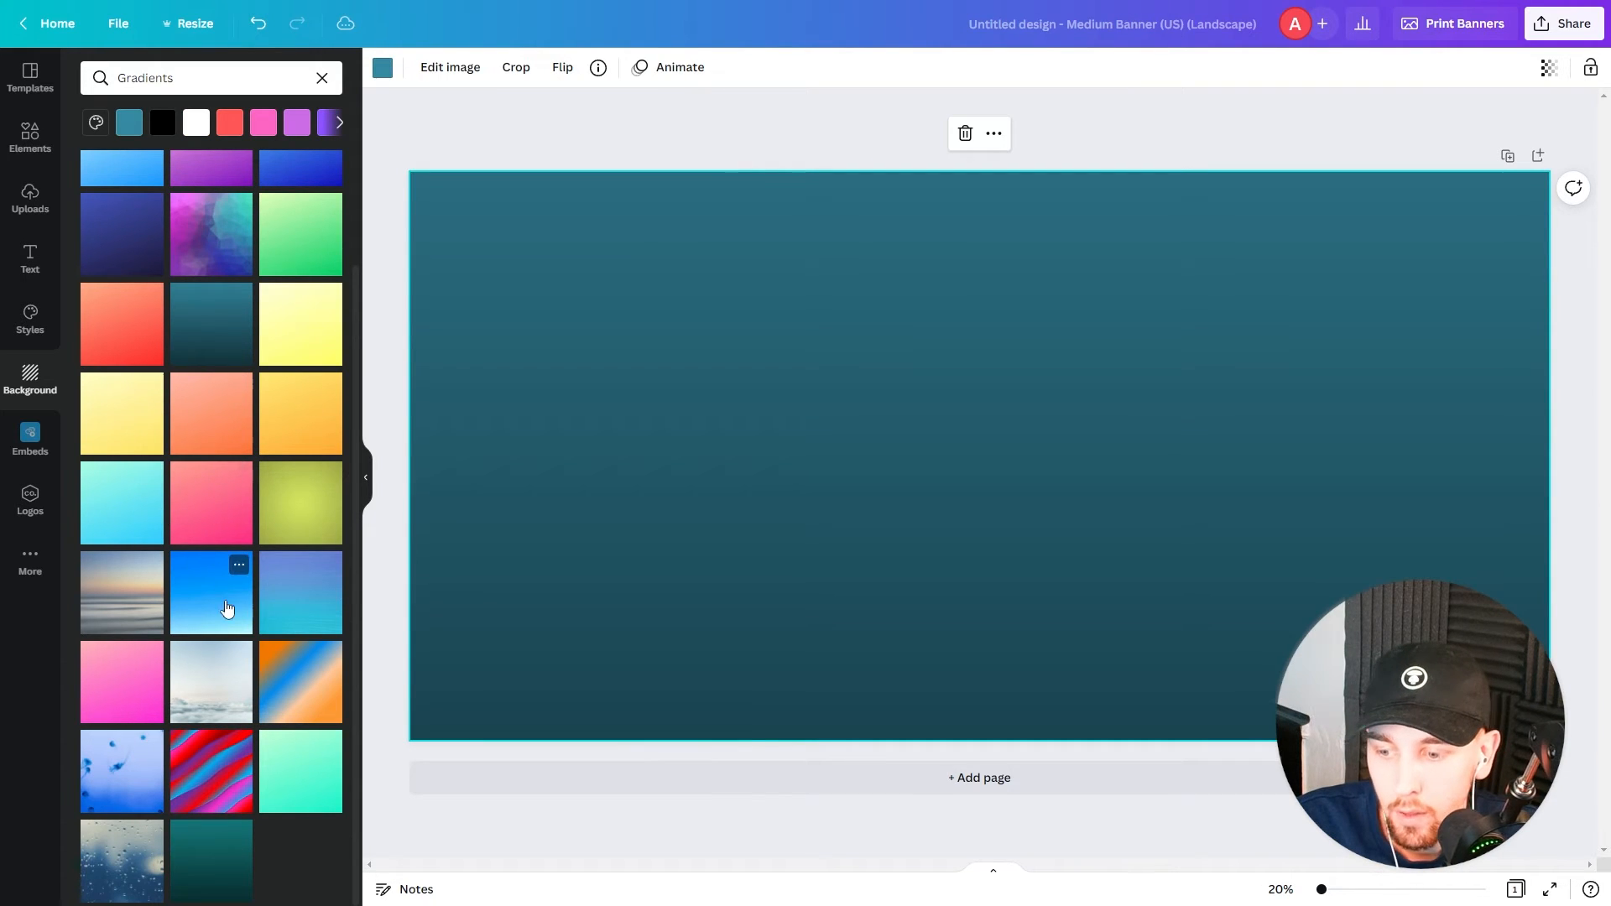
click(204, 849)
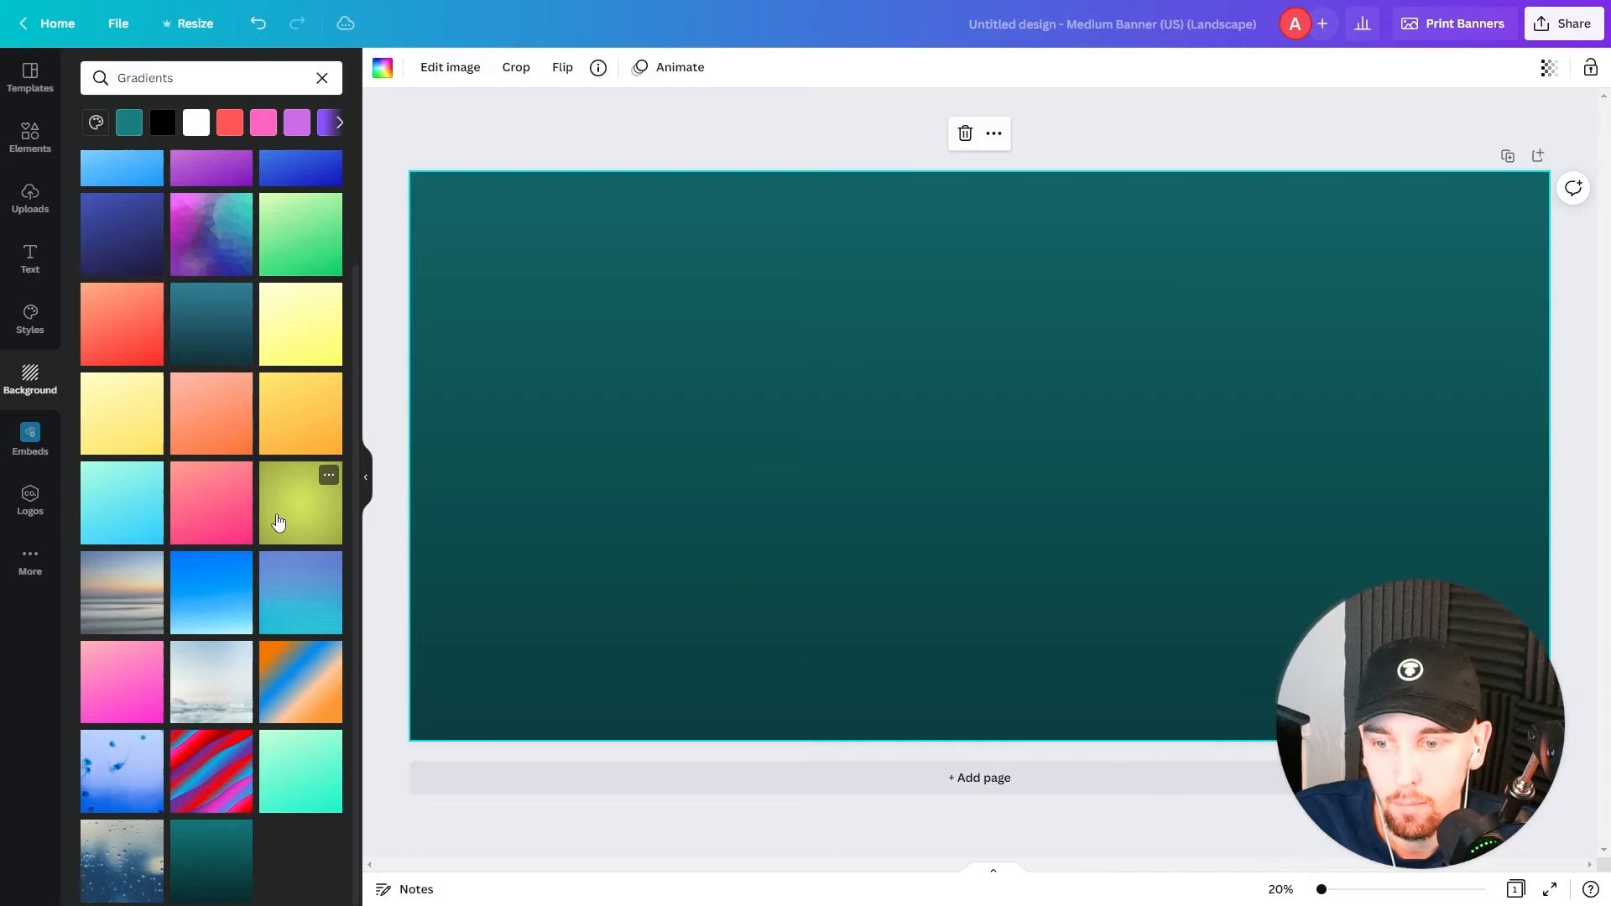
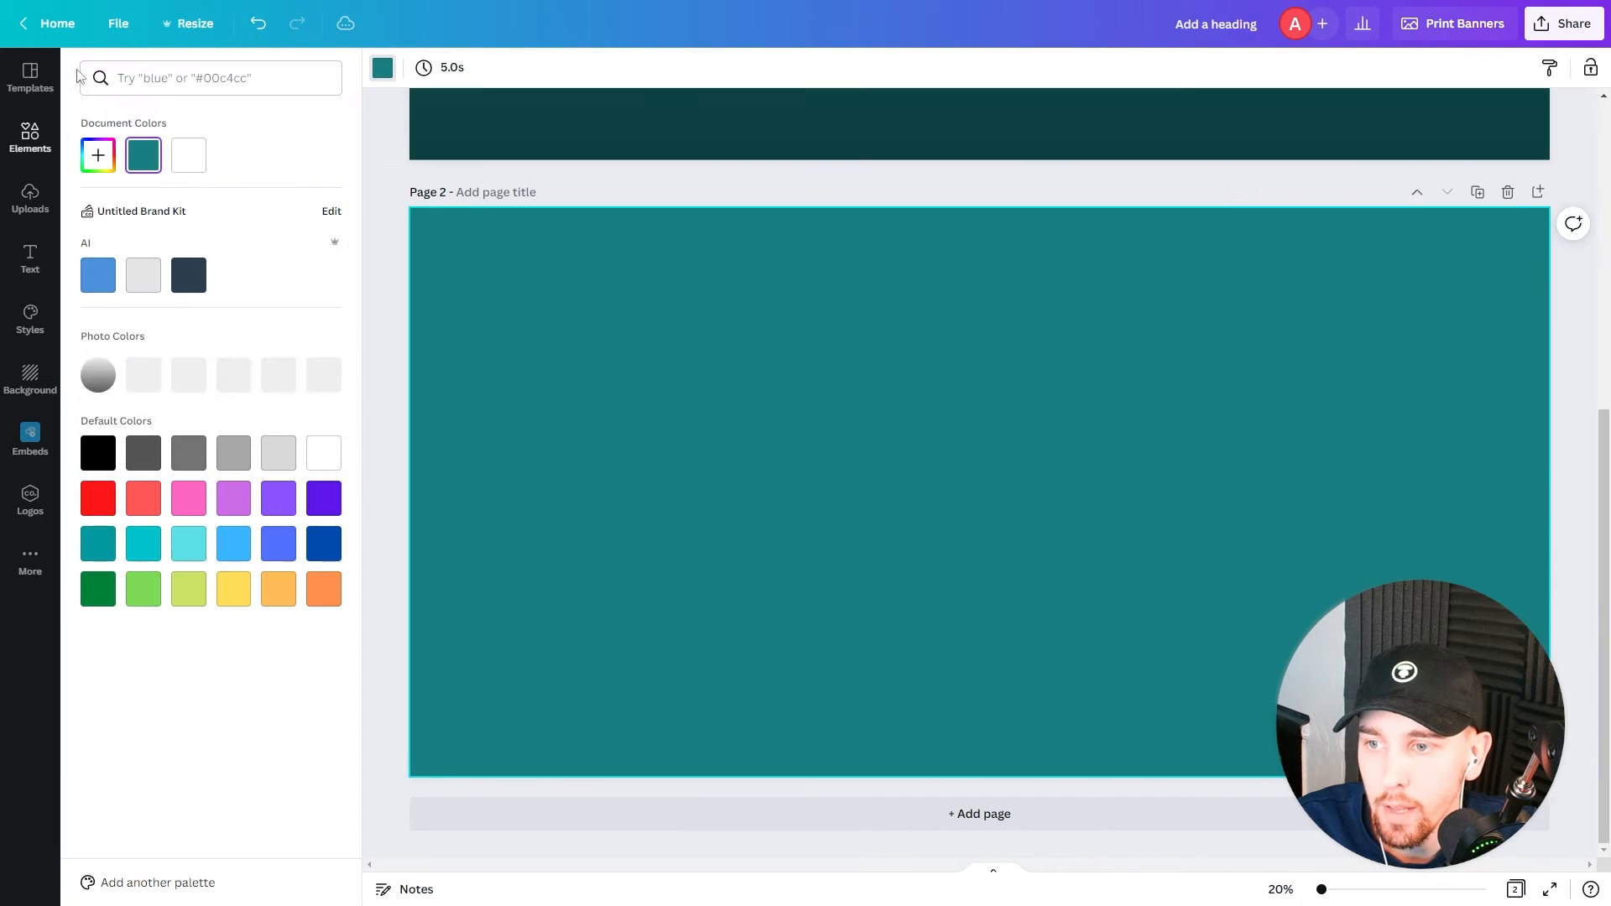
Step: Make page 2's background white and add the "product display" photo with a white podium, beige rocks and a monstera plant
click(198, 165)
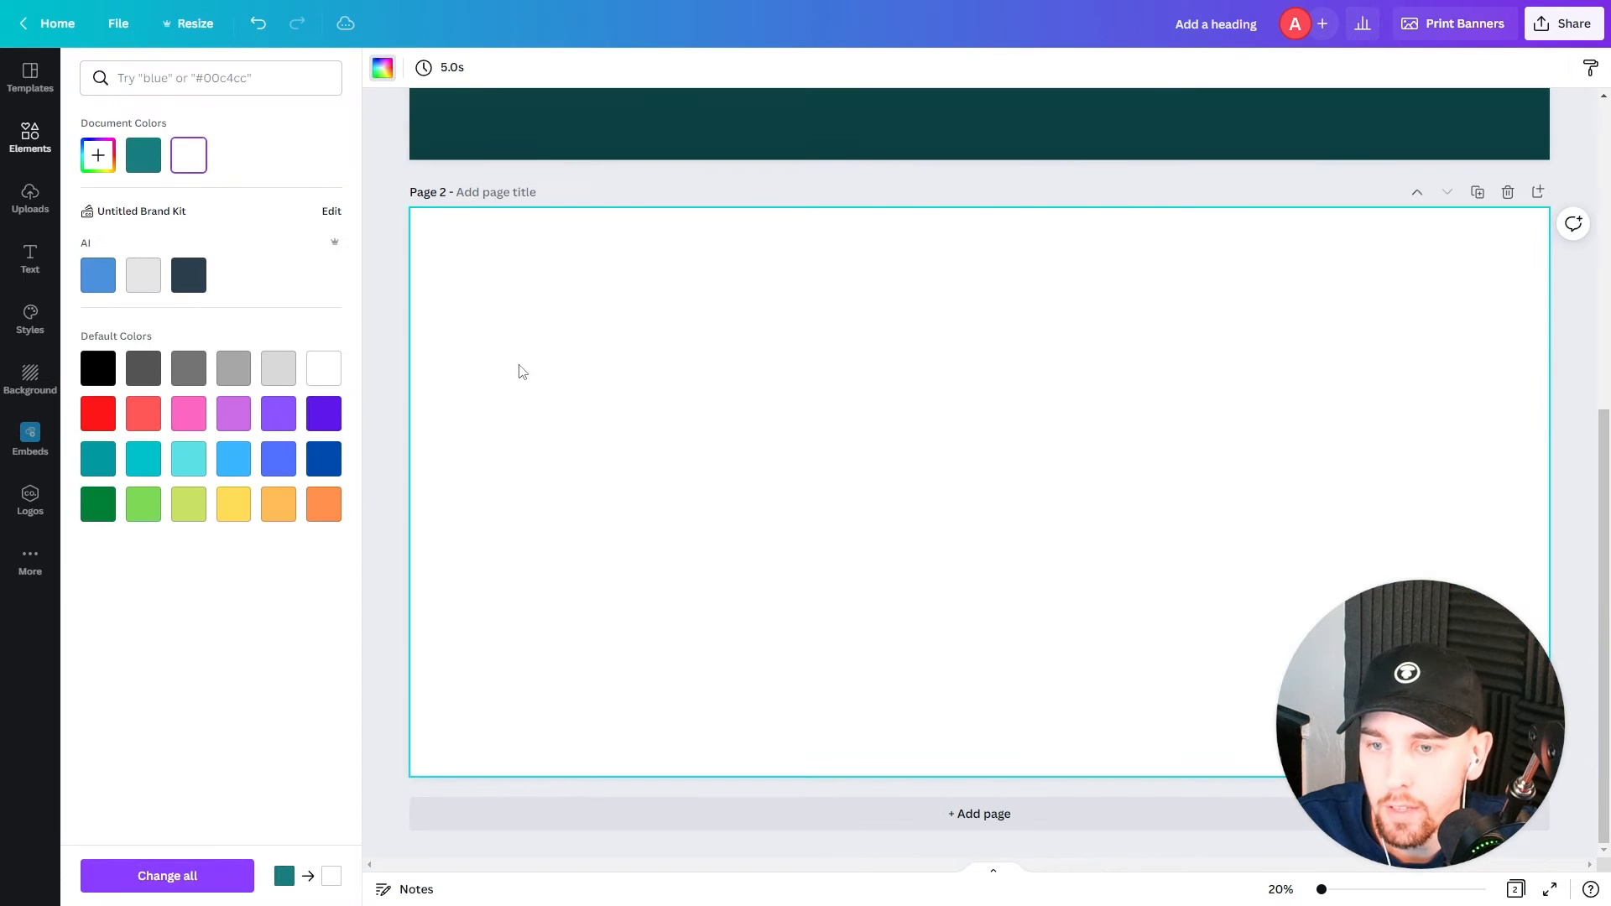
click(386, 366)
click(30, 134)
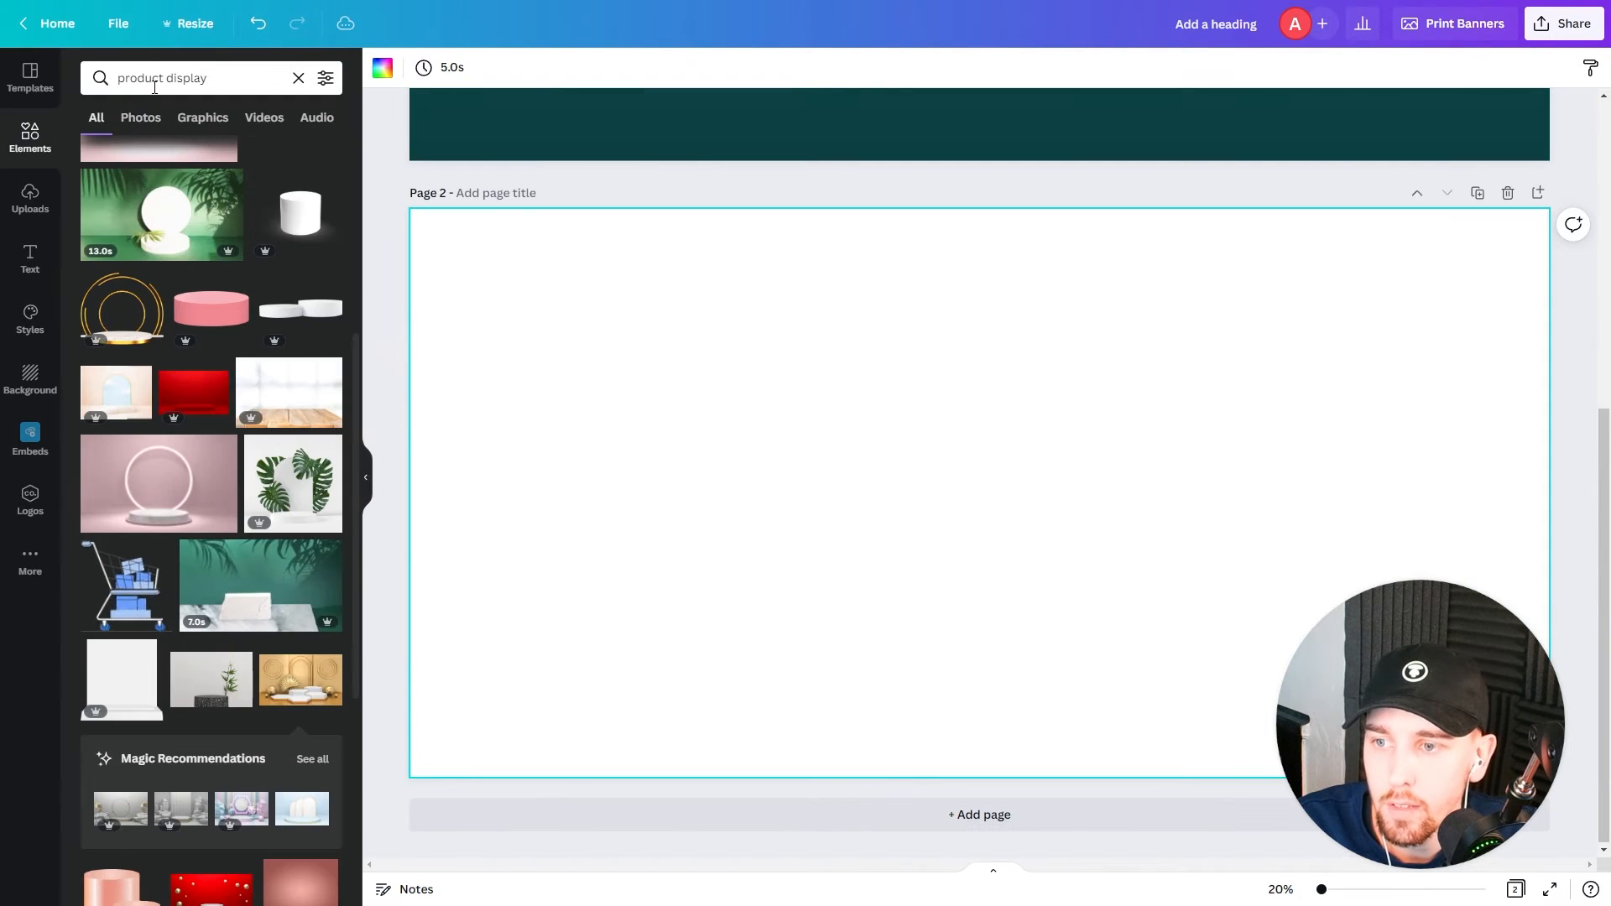
scroll(221, 391, up, 5)
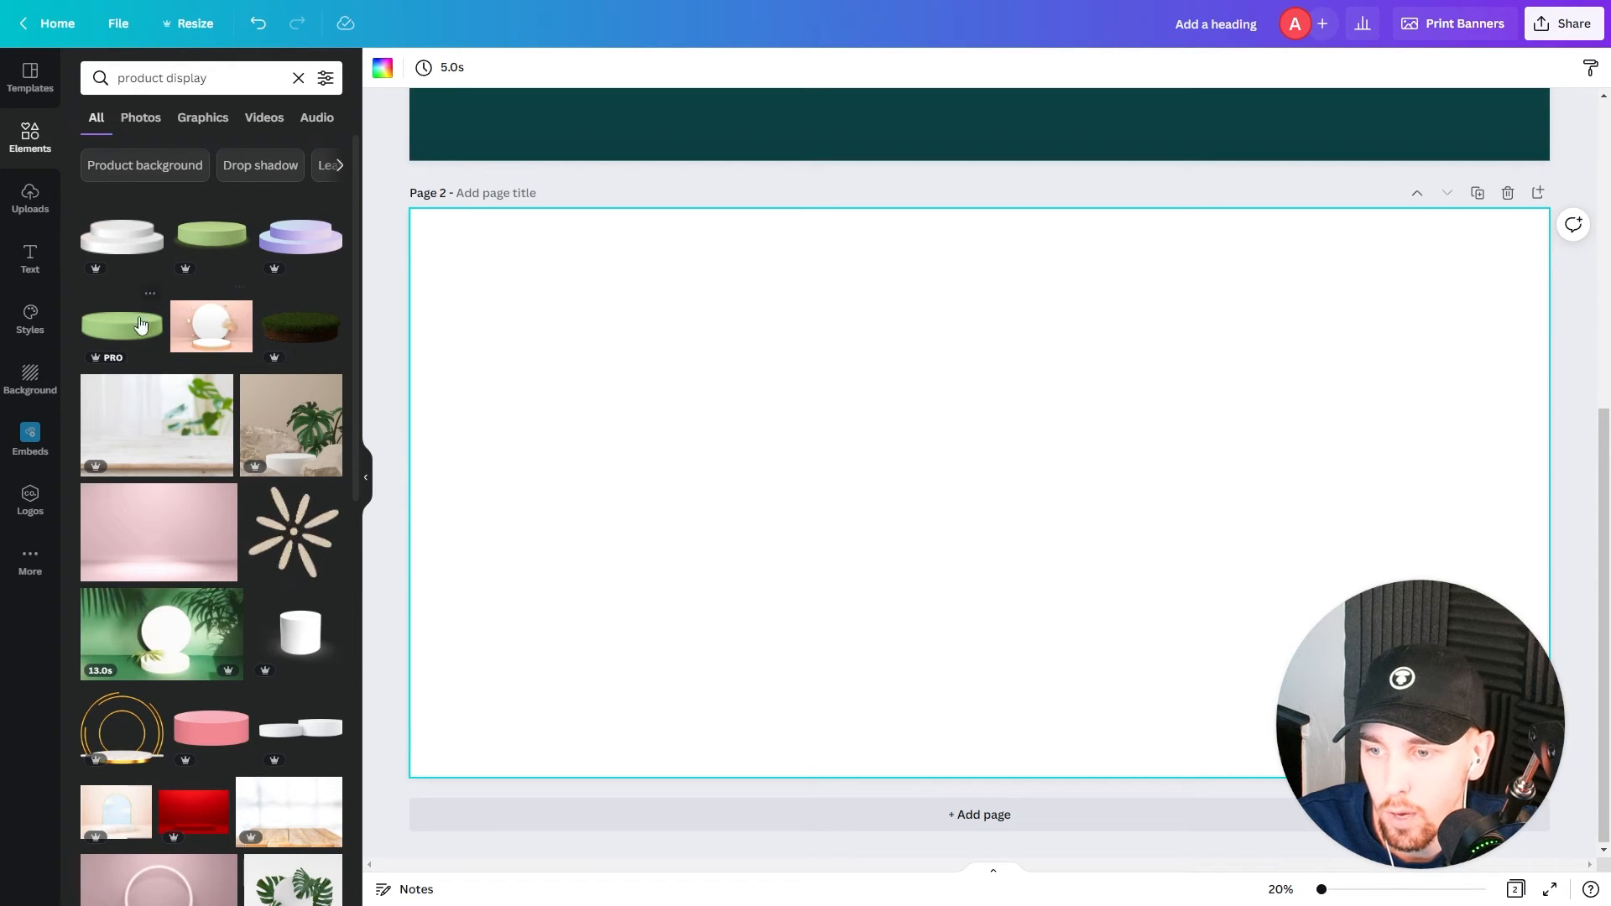
click(288, 434)
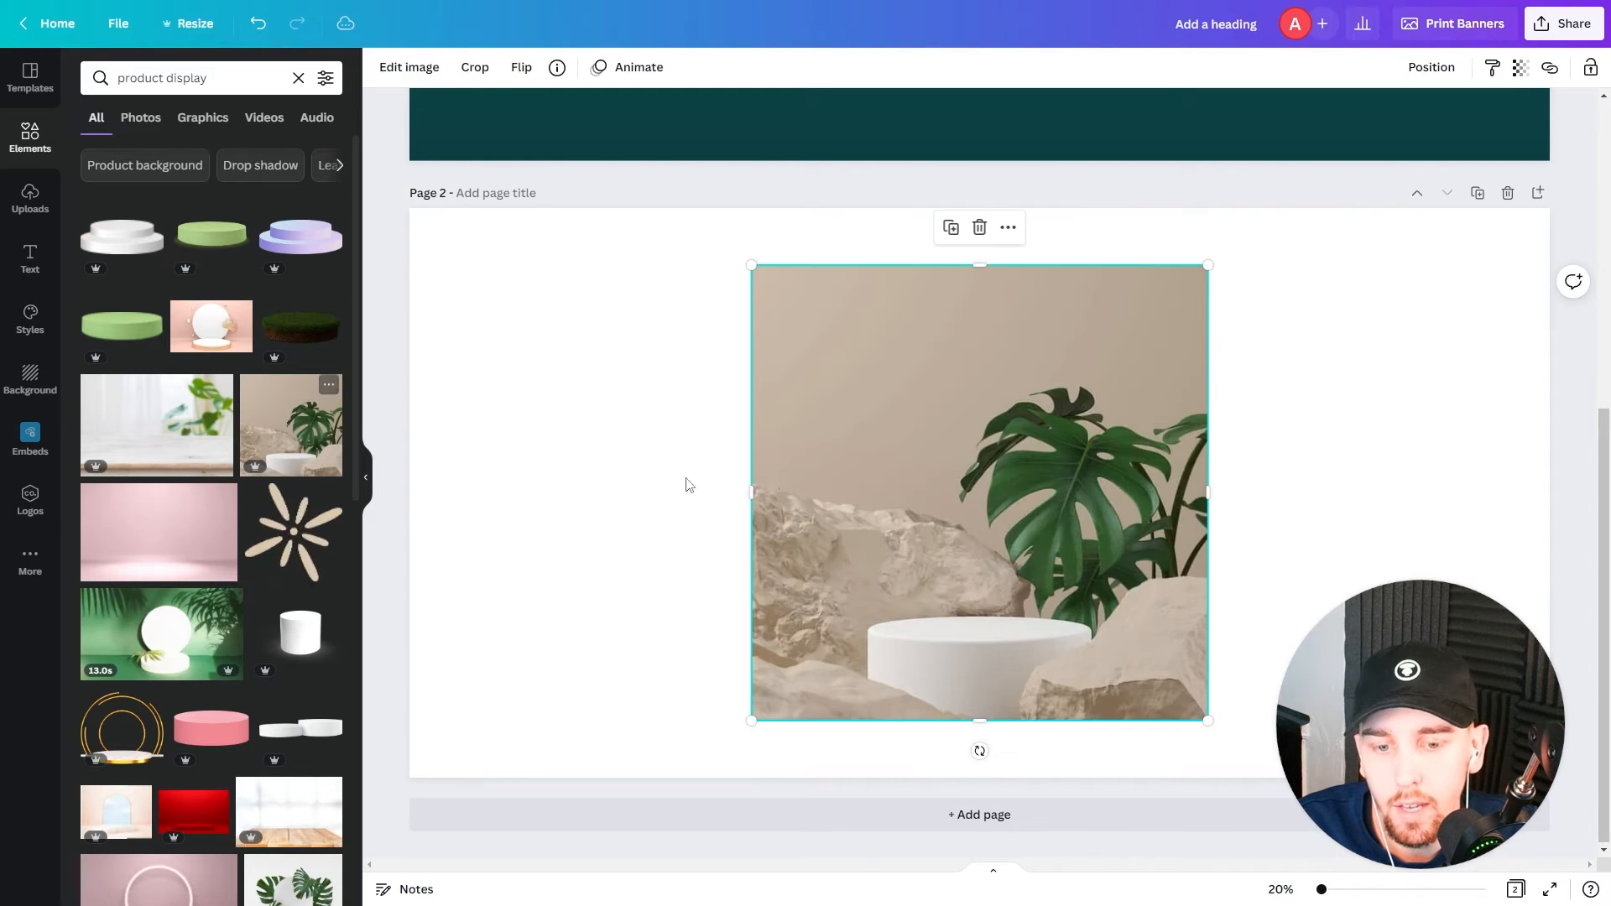
click(663, 470)
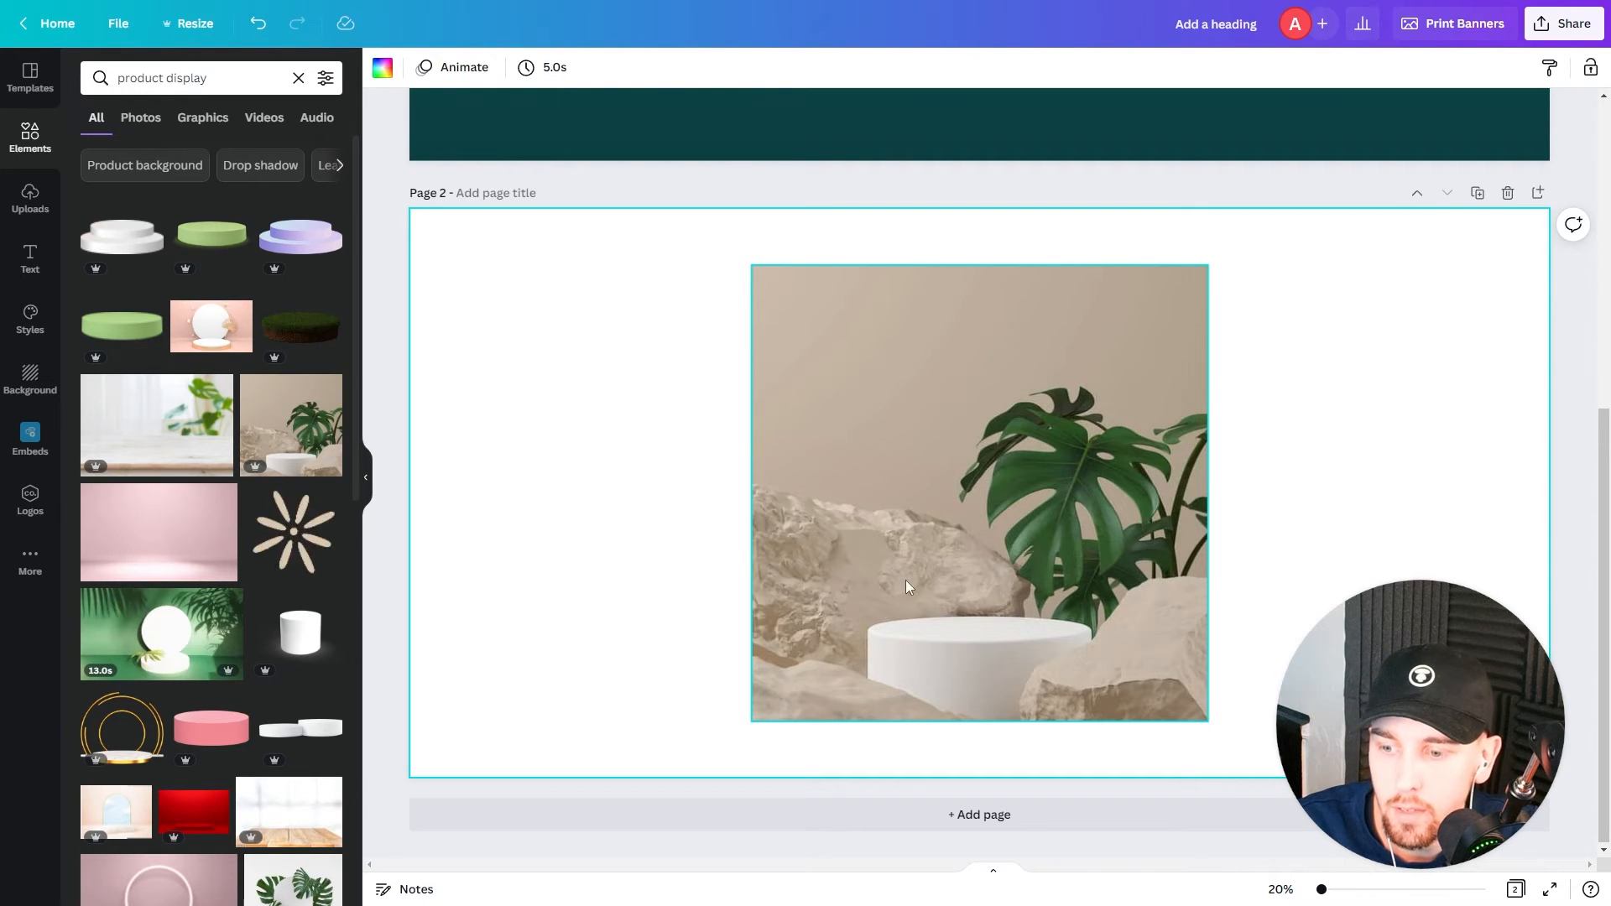
click(522, 473)
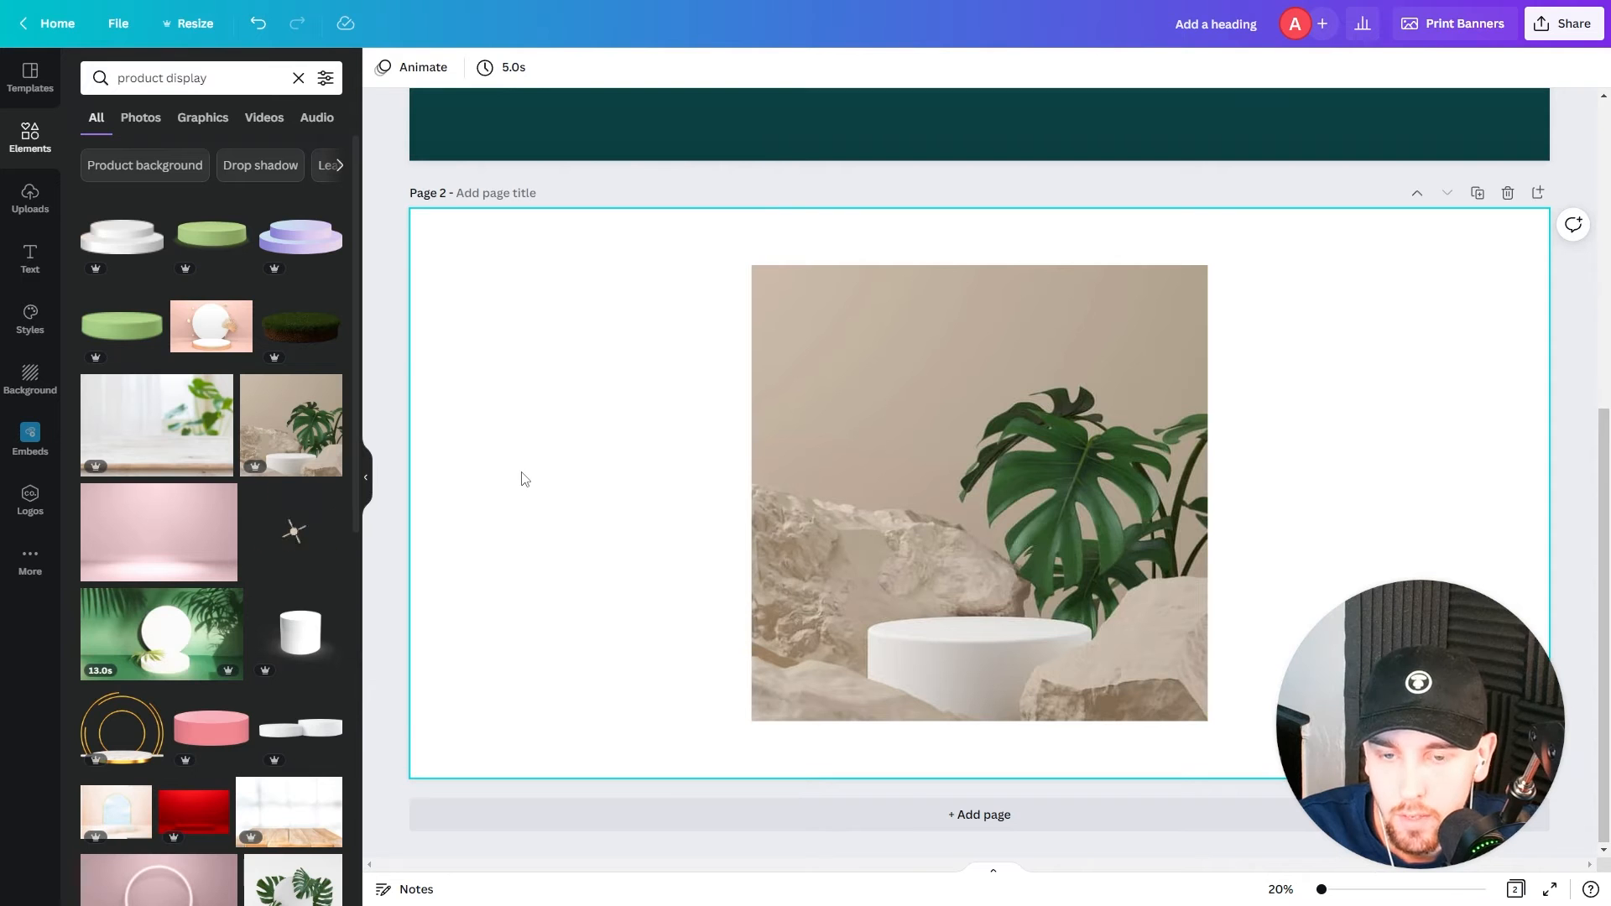
Step: Search the photos for "product" and add the white cosmetic bottles cutout over the podium photo, scaled down slightly
double_click(186, 78)
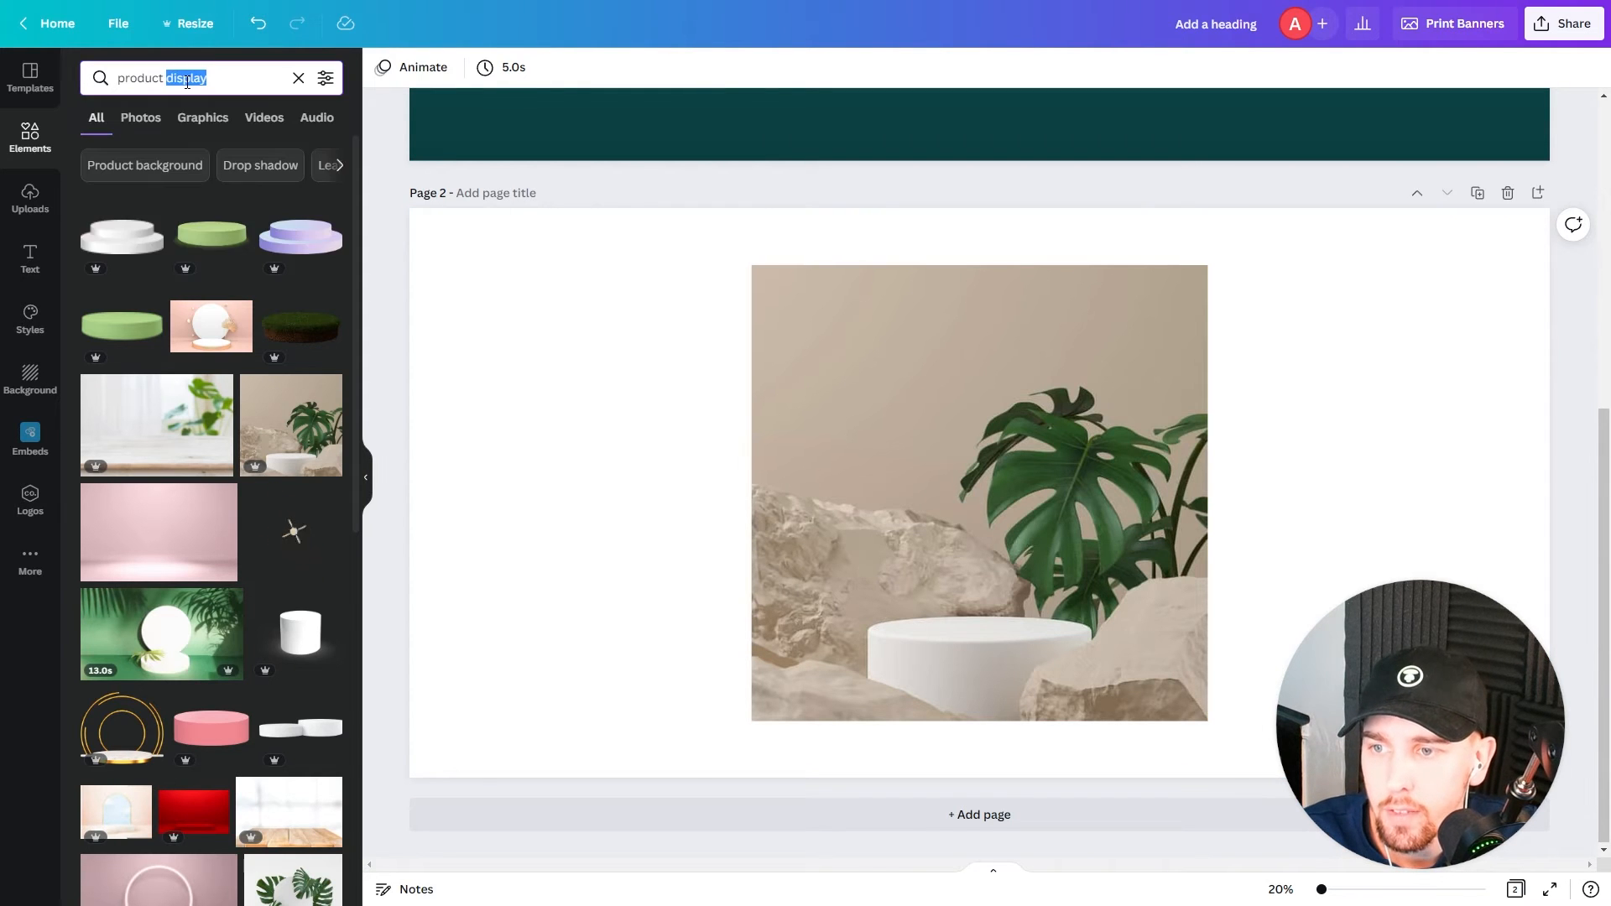
key(BackSpace)
key(Return)
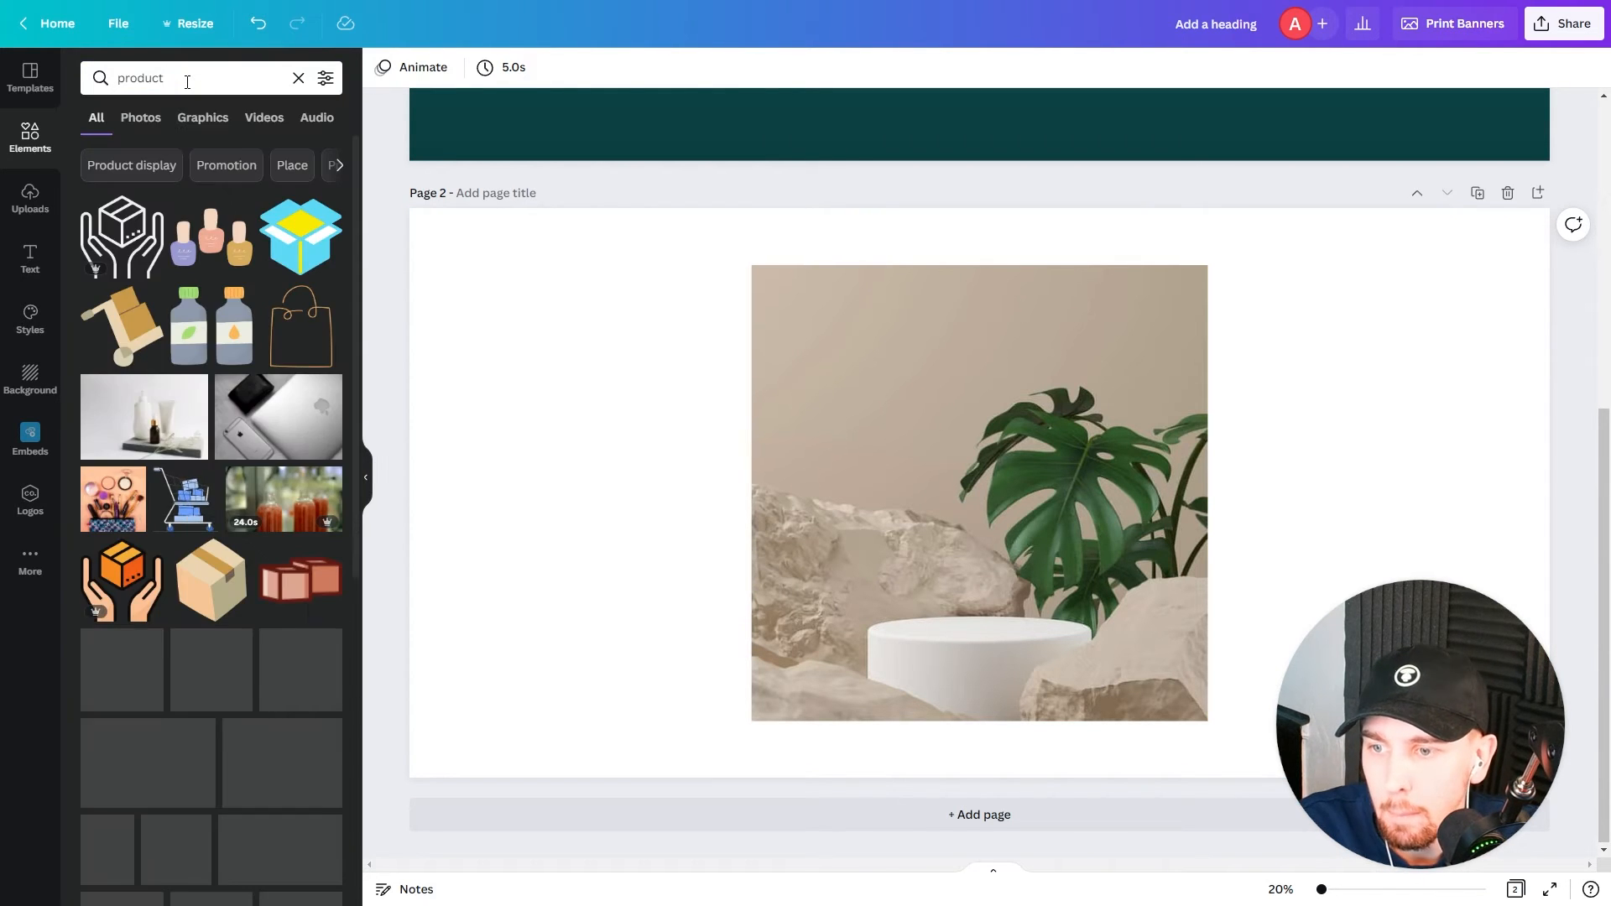
click(140, 124)
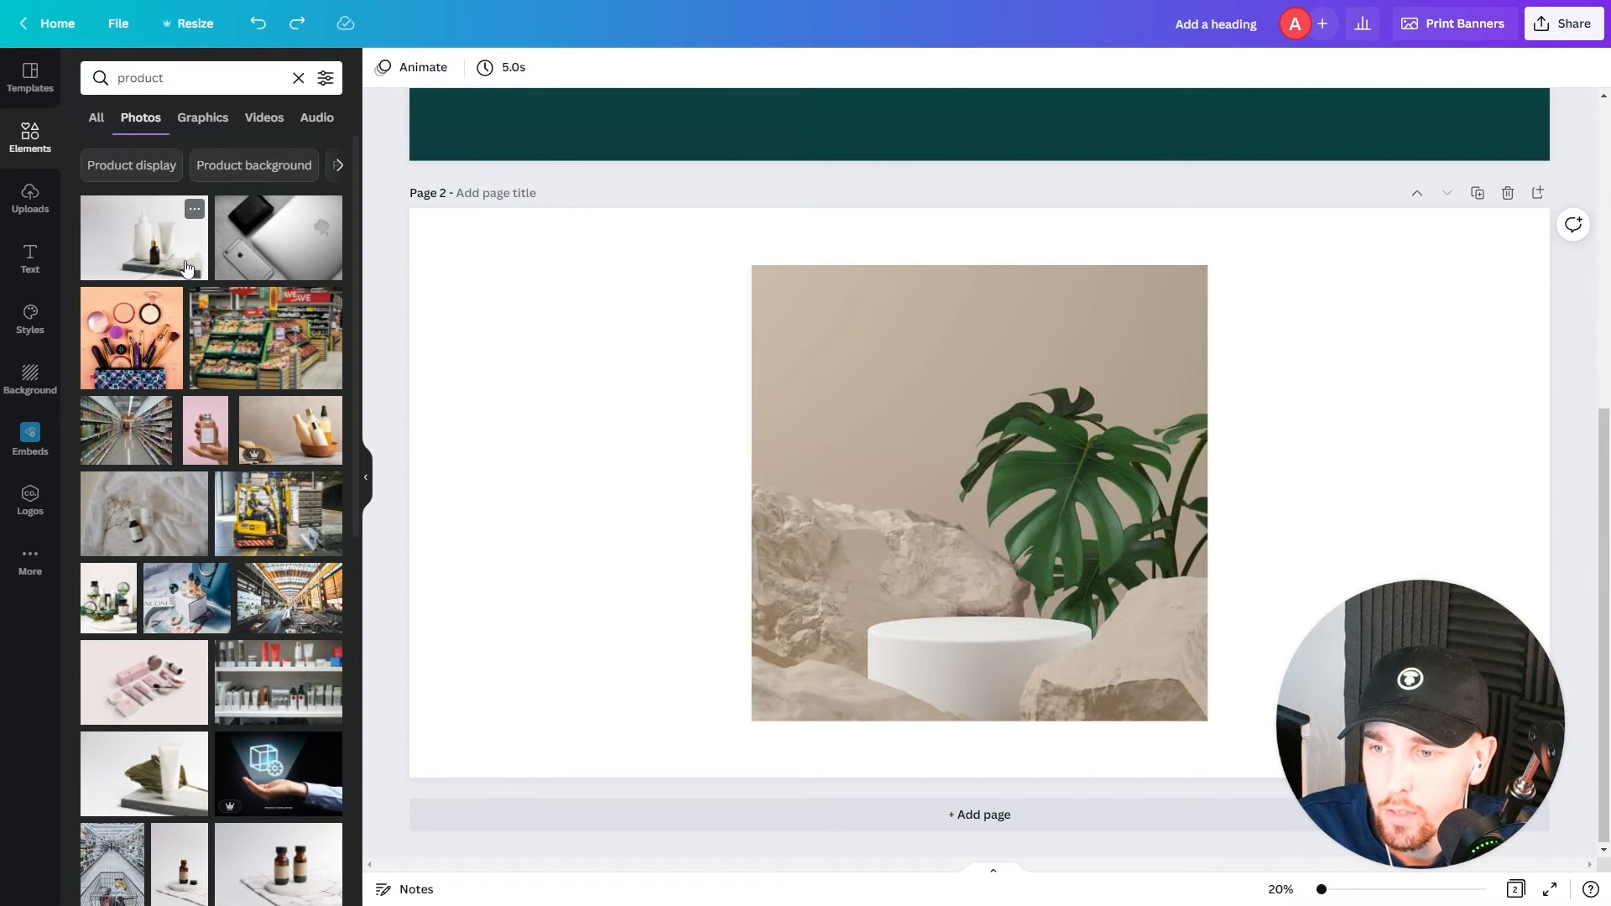
scroll(187, 268, down, 2)
scroll(187, 268, down, 2)
scroll(186, 268, down, 2)
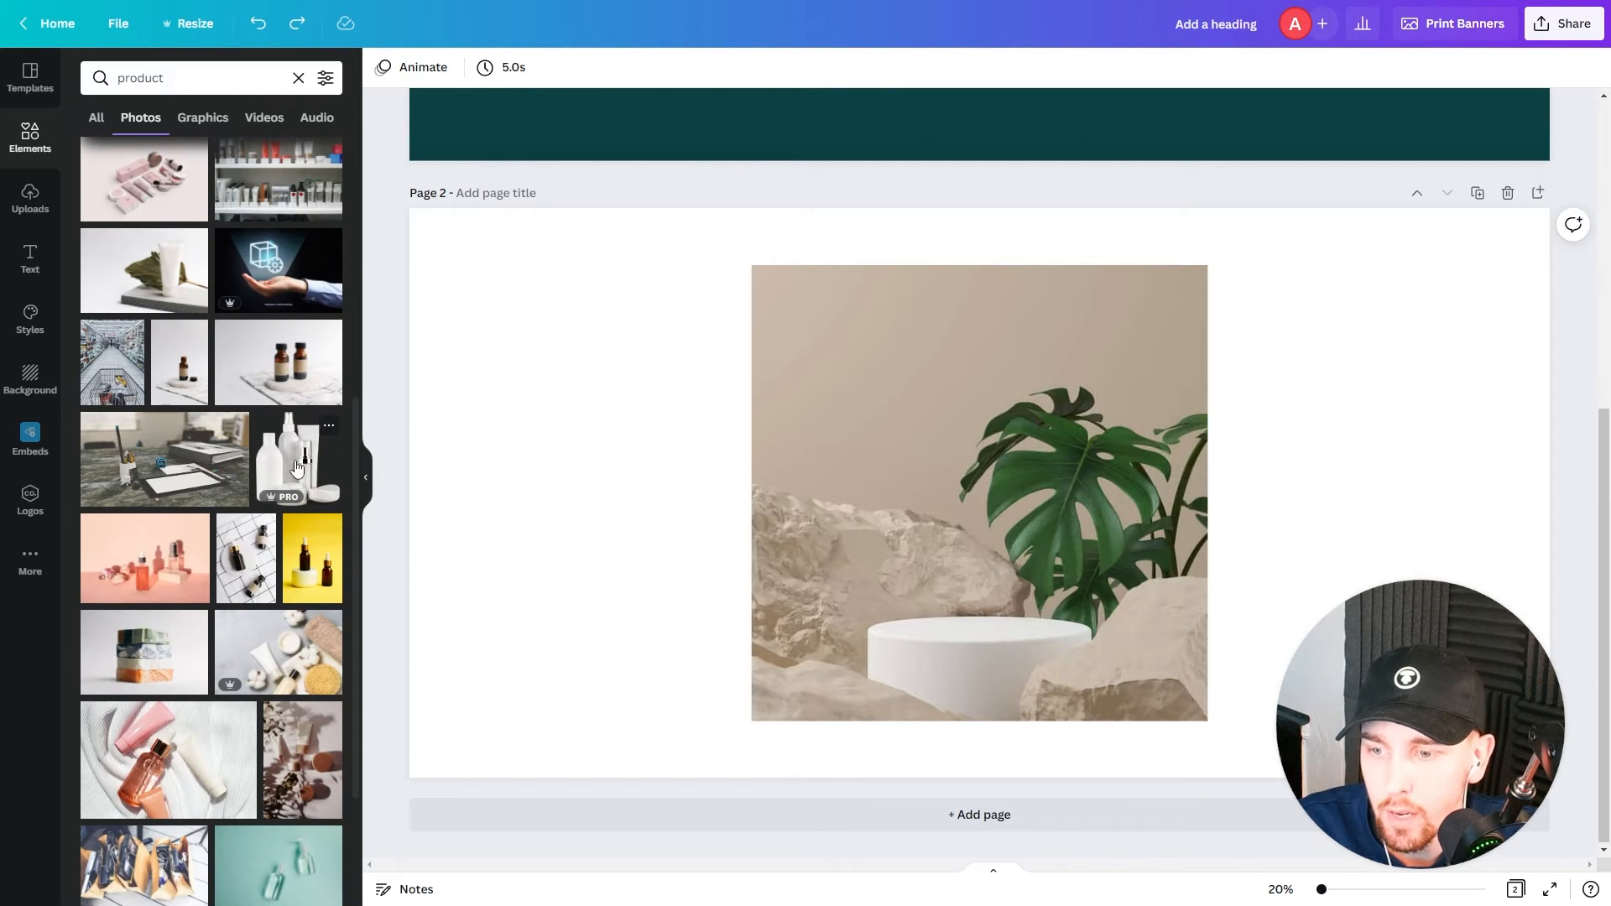
click(297, 469)
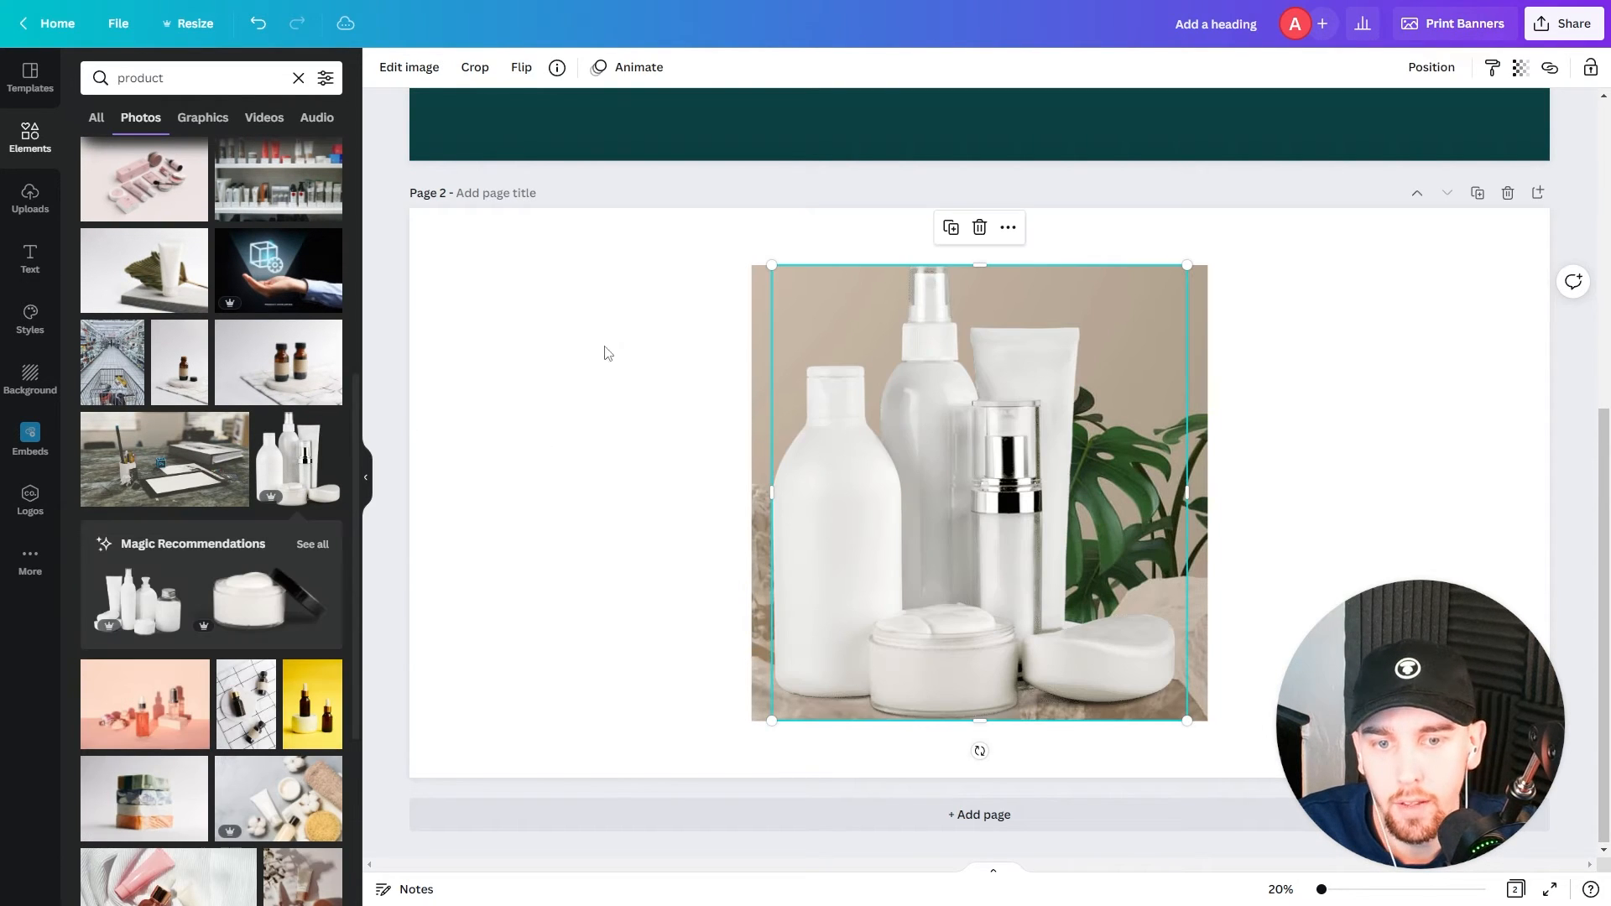
drag(1187, 265, 1137, 319)
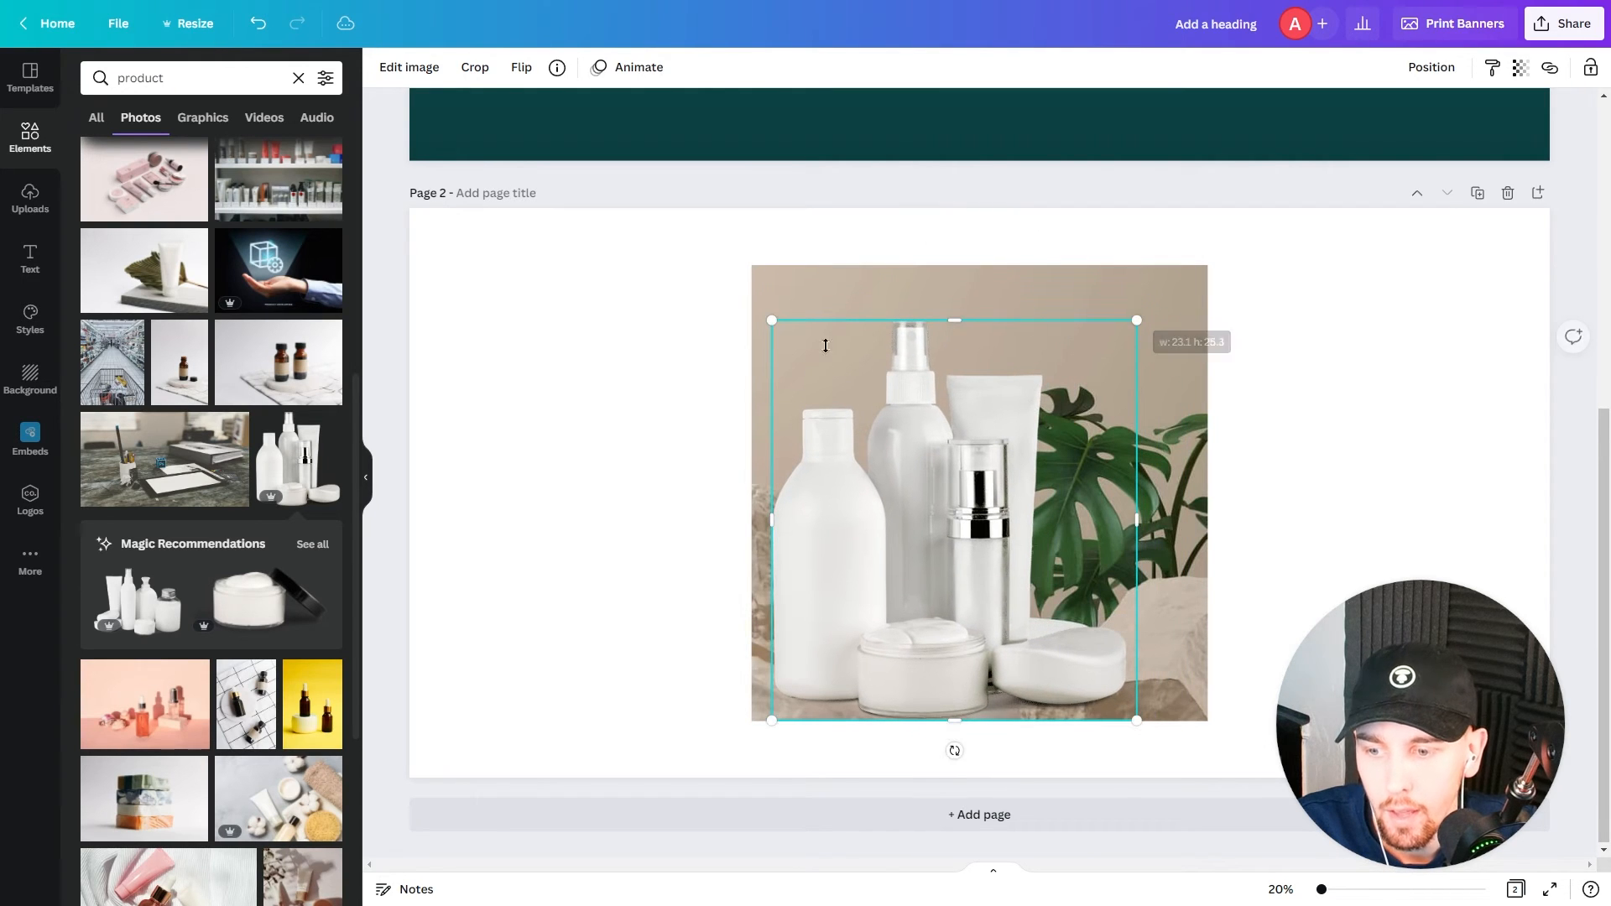
Step: Add the recommended open cream jar with a black lid, shrink it and place it on the blank area beside the podium photo
click(243, 600)
drag(894, 529, 726, 558)
drag(1265, 288, 631, 386)
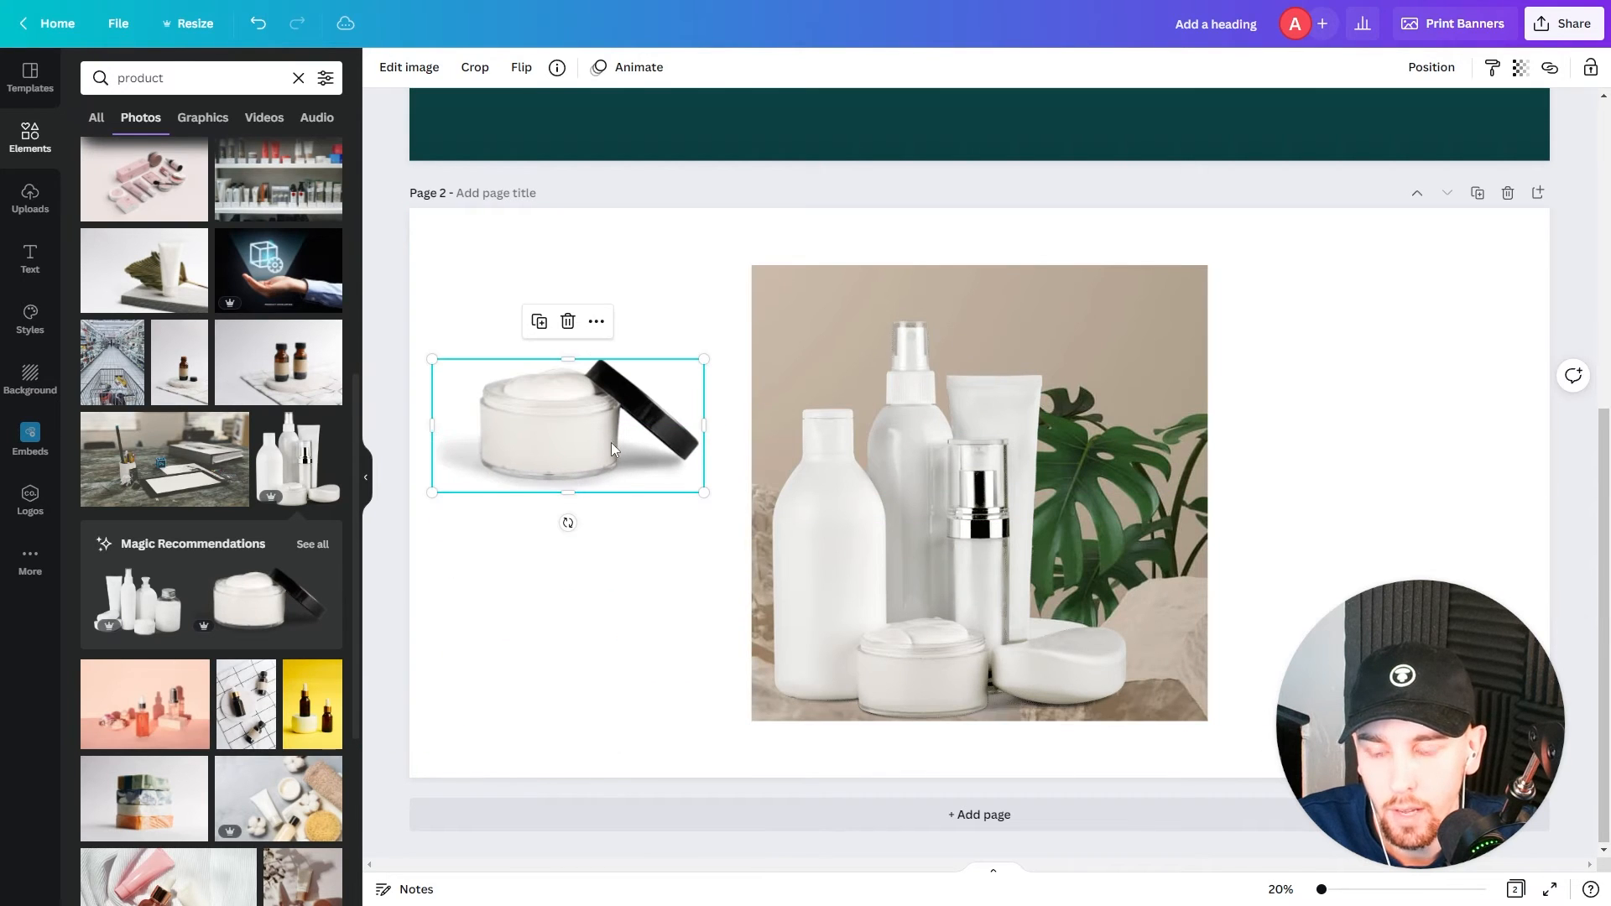
Step: Scale the white cosmetic bottles down and position them on top of the white podium
click(904, 492)
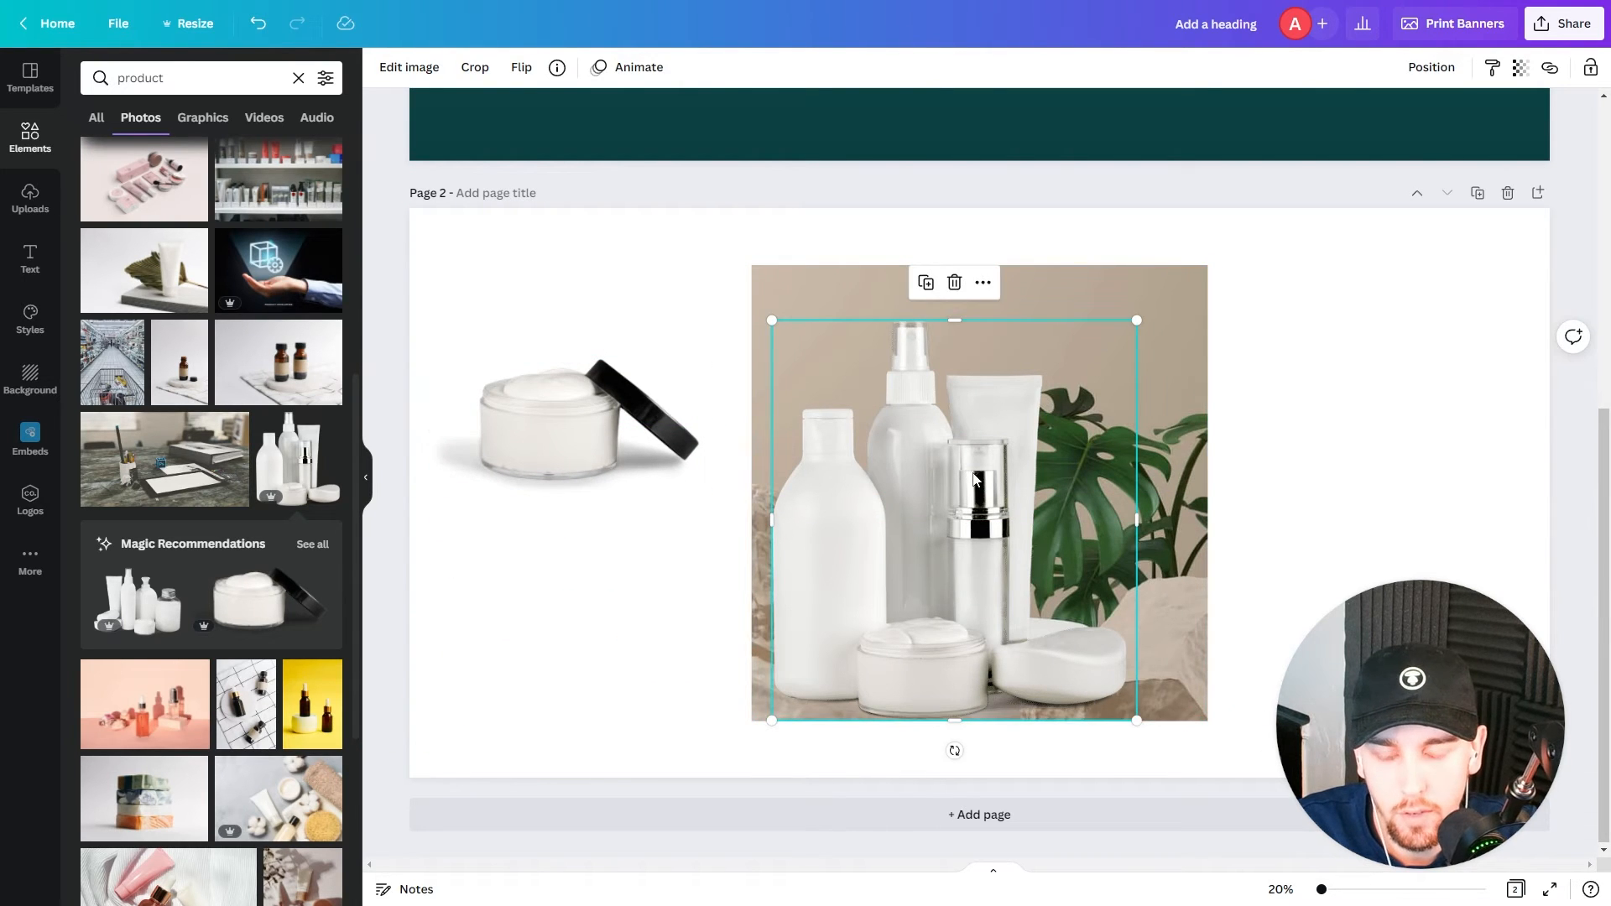
drag(878, 601, 841, 521)
drag(1097, 238, 1003, 345)
drag(878, 552, 1020, 541)
drag(1133, 328, 1040, 438)
drag(912, 583, 946, 588)
click(671, 666)
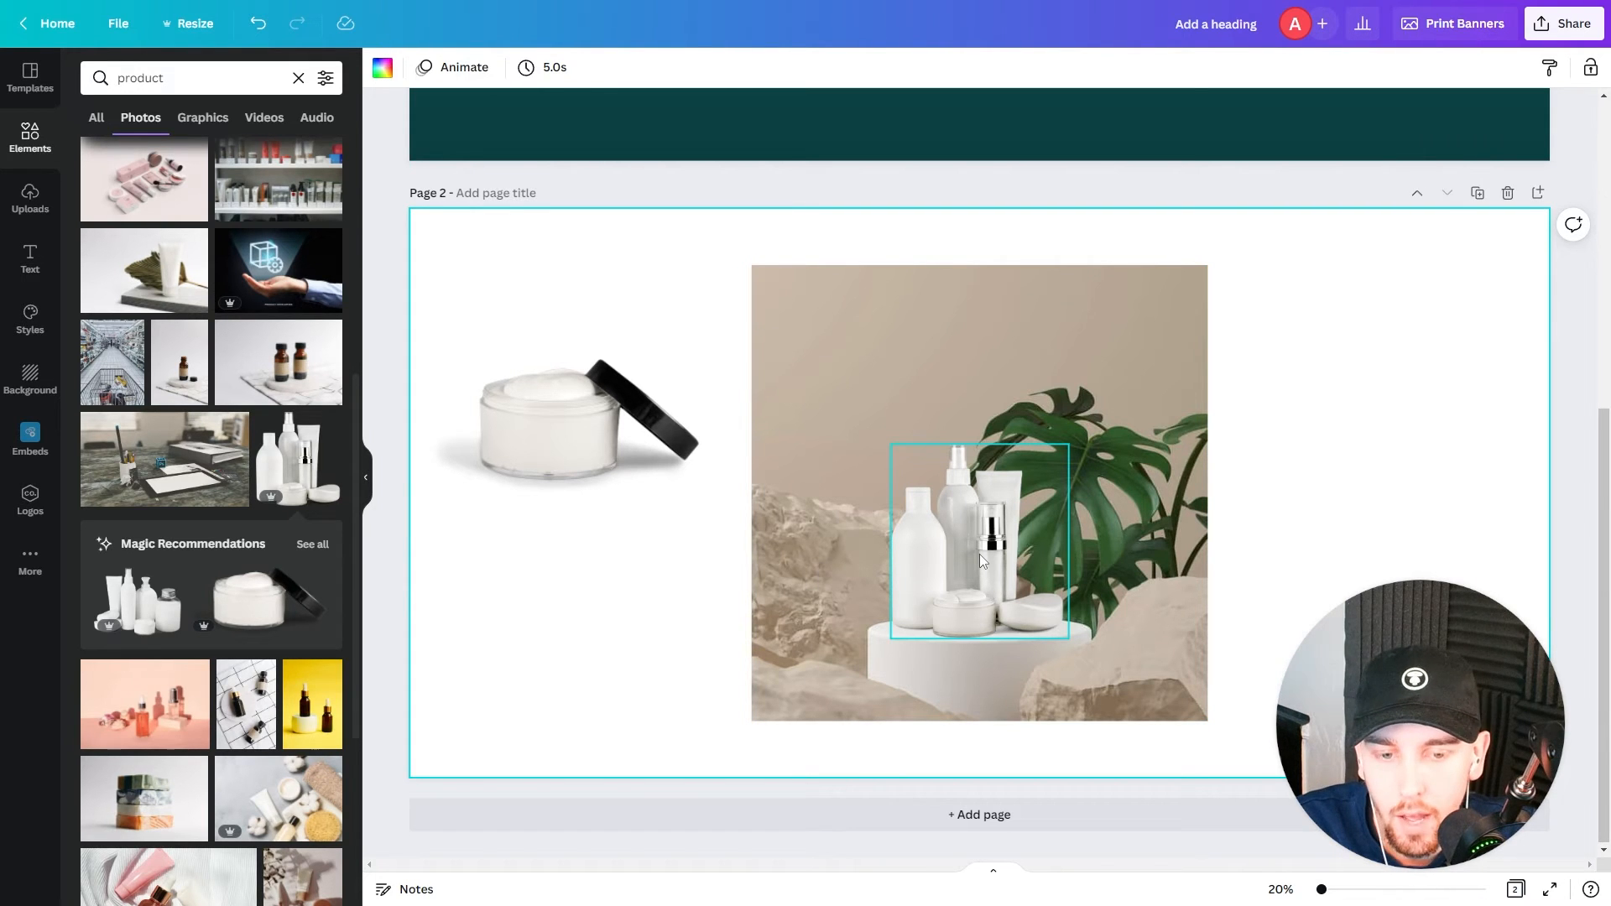
Step: Swap the bottles on the podium for the cream jar, scaled down to stand on the podium's surface
drag(980, 554, 601, 596)
drag(545, 403, 981, 574)
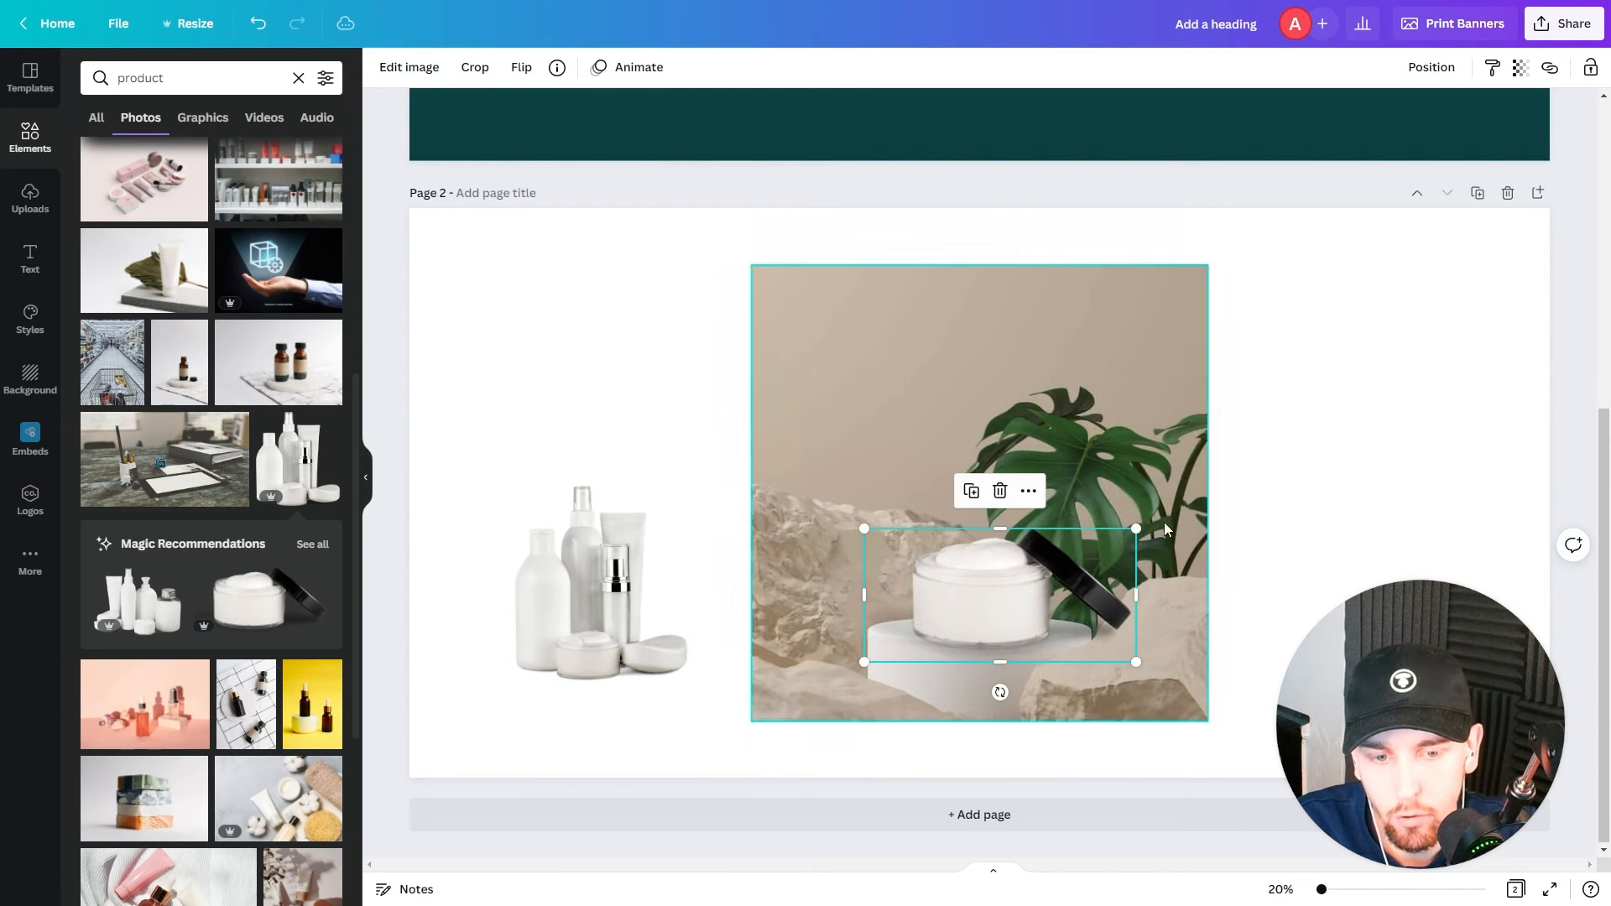
drag(1143, 522, 1090, 550)
drag(987, 613, 998, 596)
click(1026, 693)
click(995, 607)
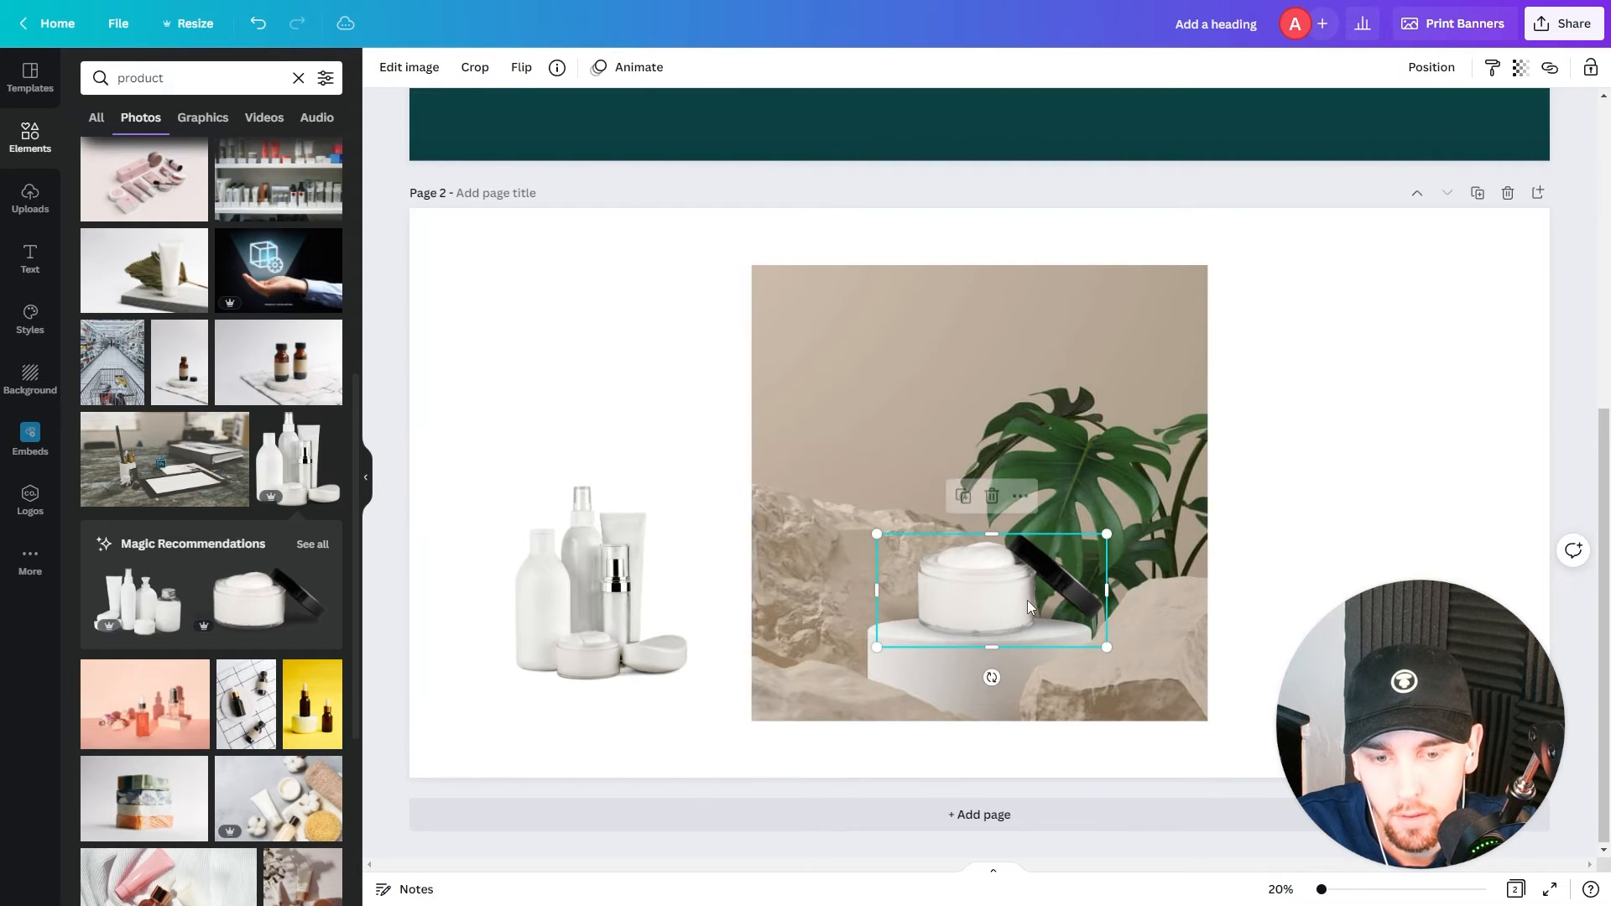
drag(1109, 540, 978, 590)
key(Escape)
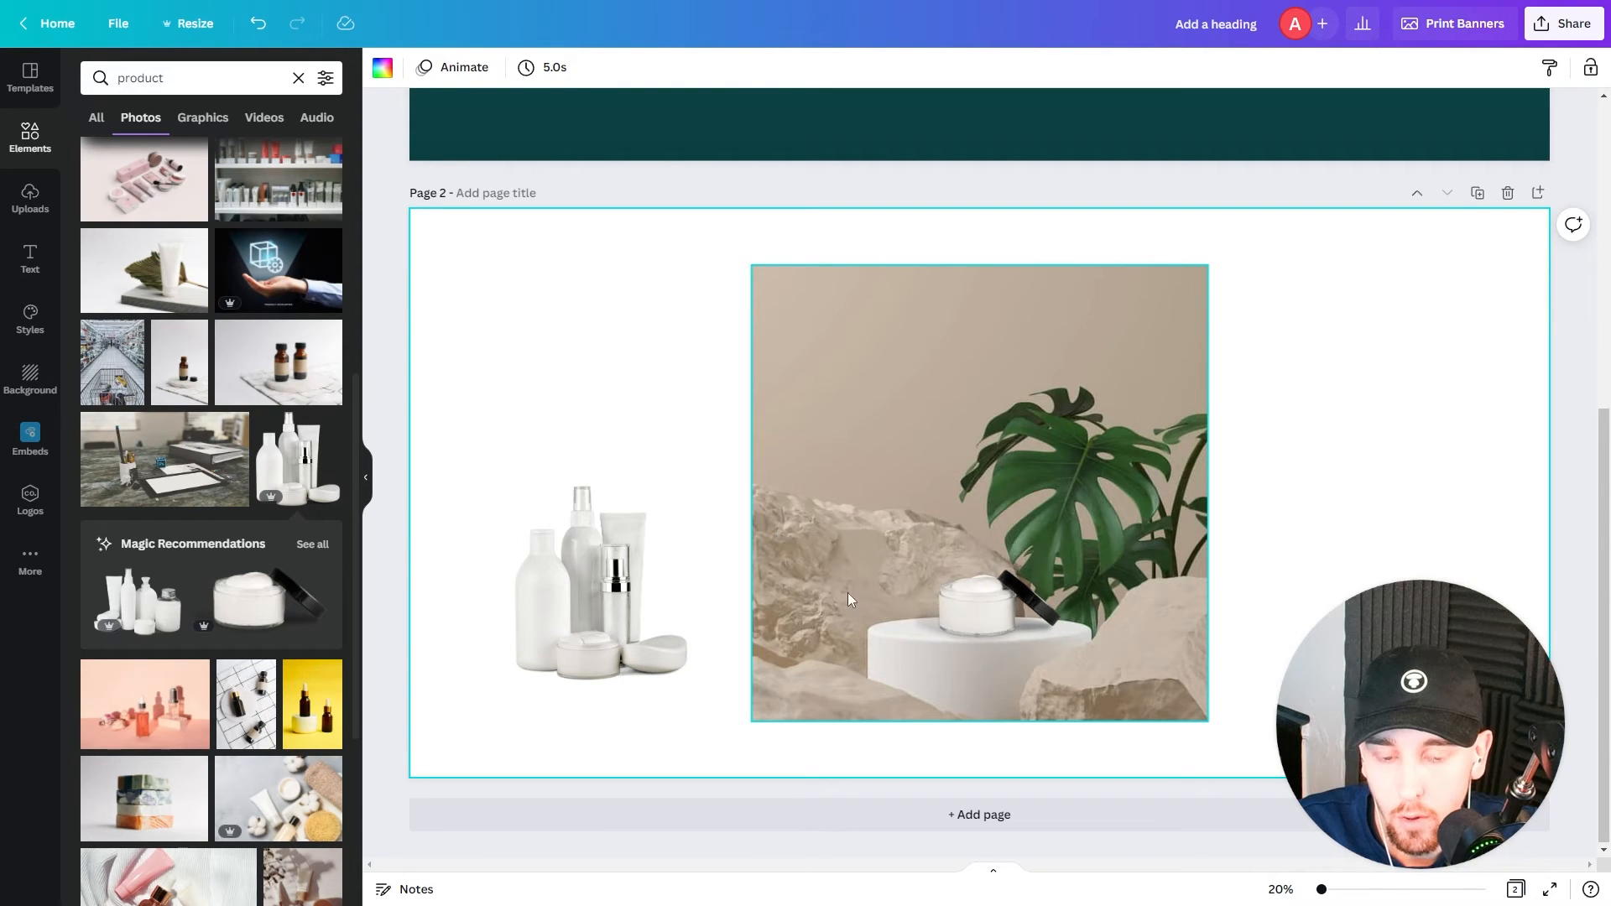
Step: Delete the podium photo, the bottles and the cream jar from page 2
drag(1358, 625, 595, 582)
key(Delete)
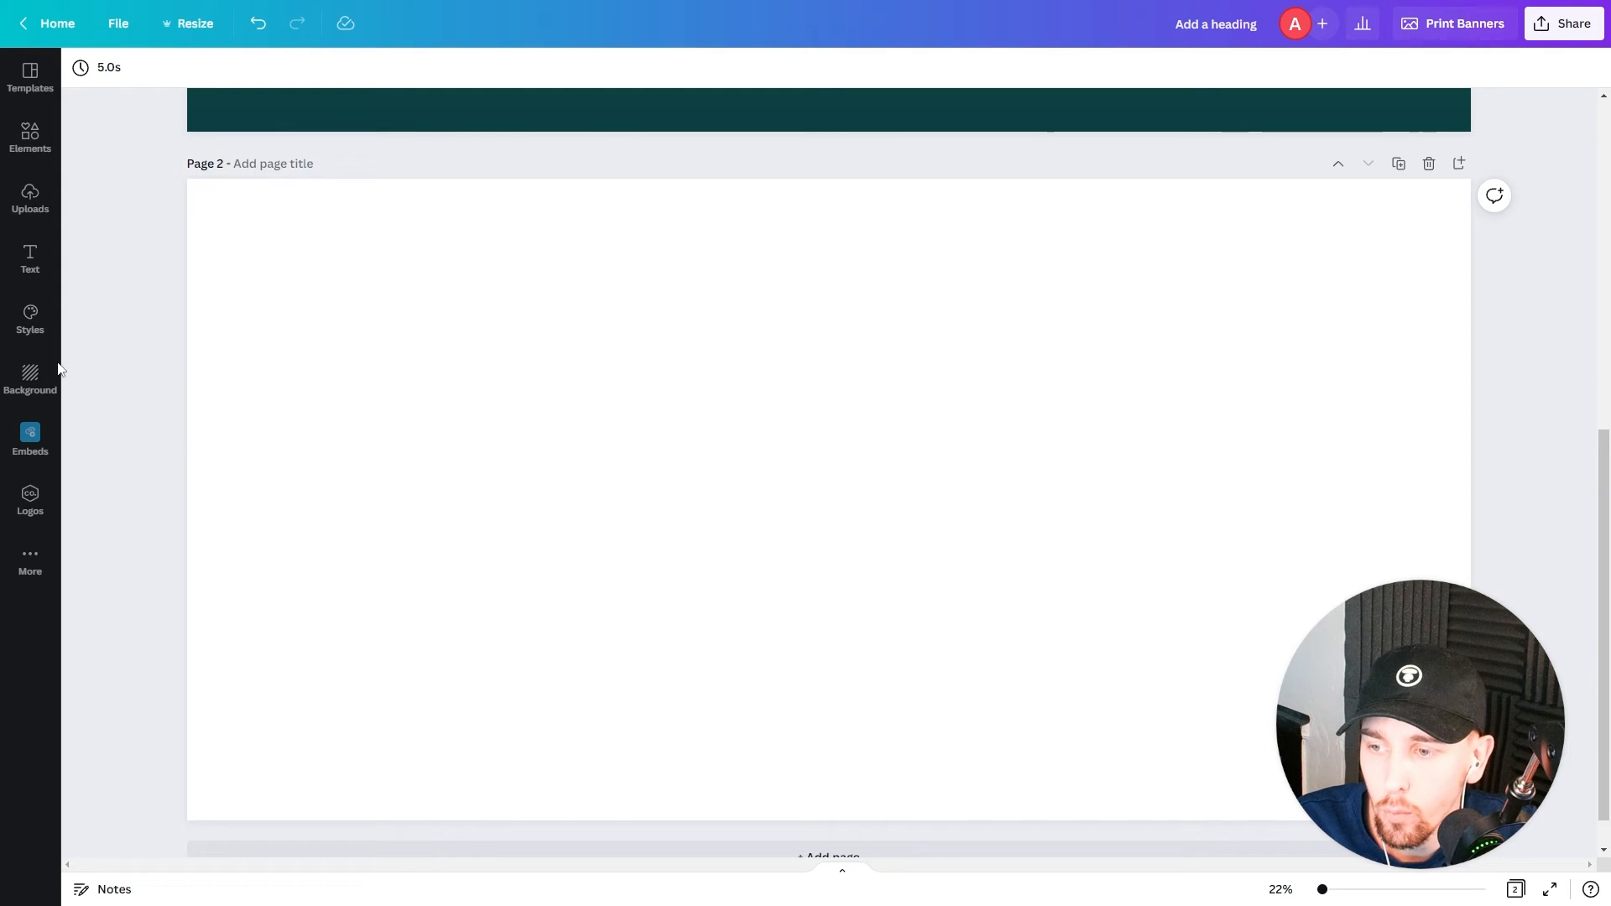
Step: Open the Untitled Brand Kit for editing and review its brand logos, colors and fonts
click(29, 323)
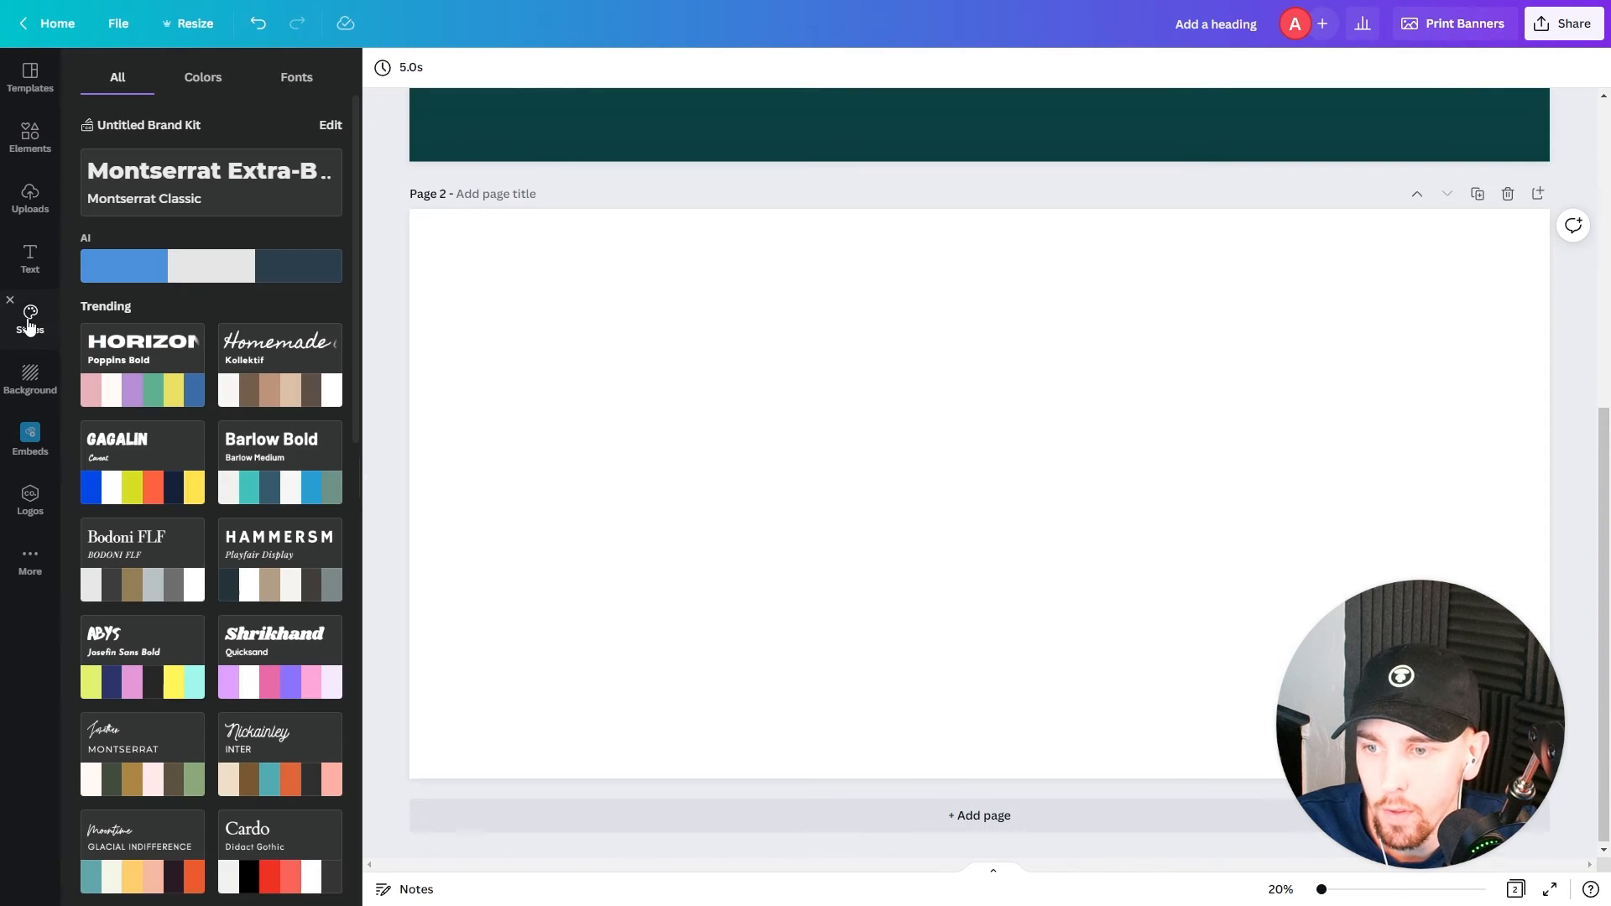
click(203, 84)
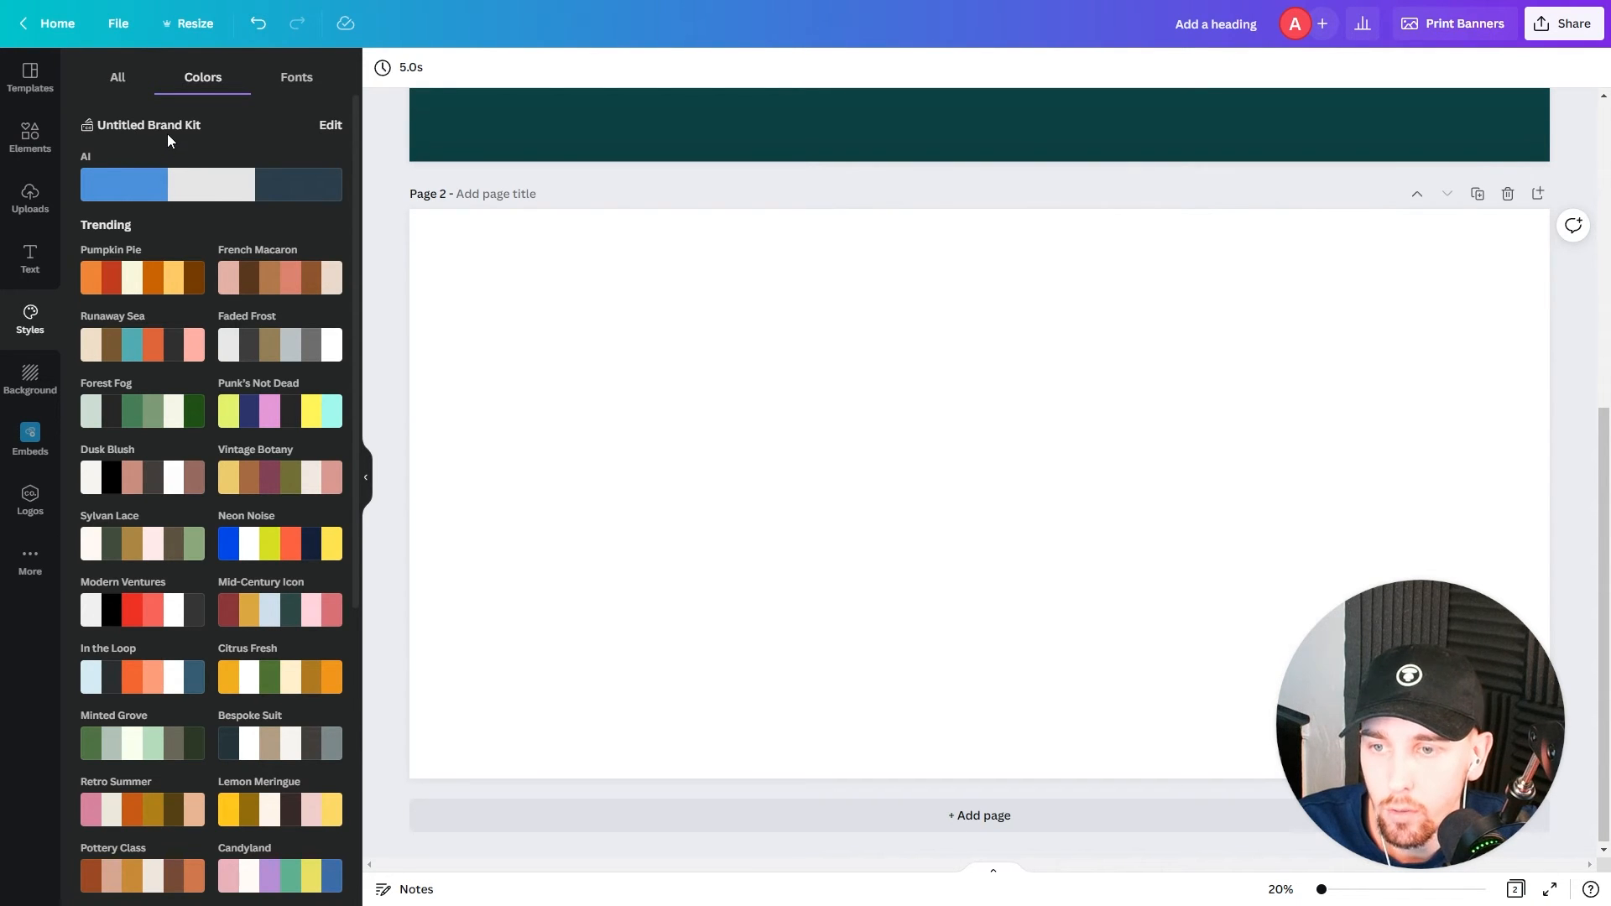
click(331, 126)
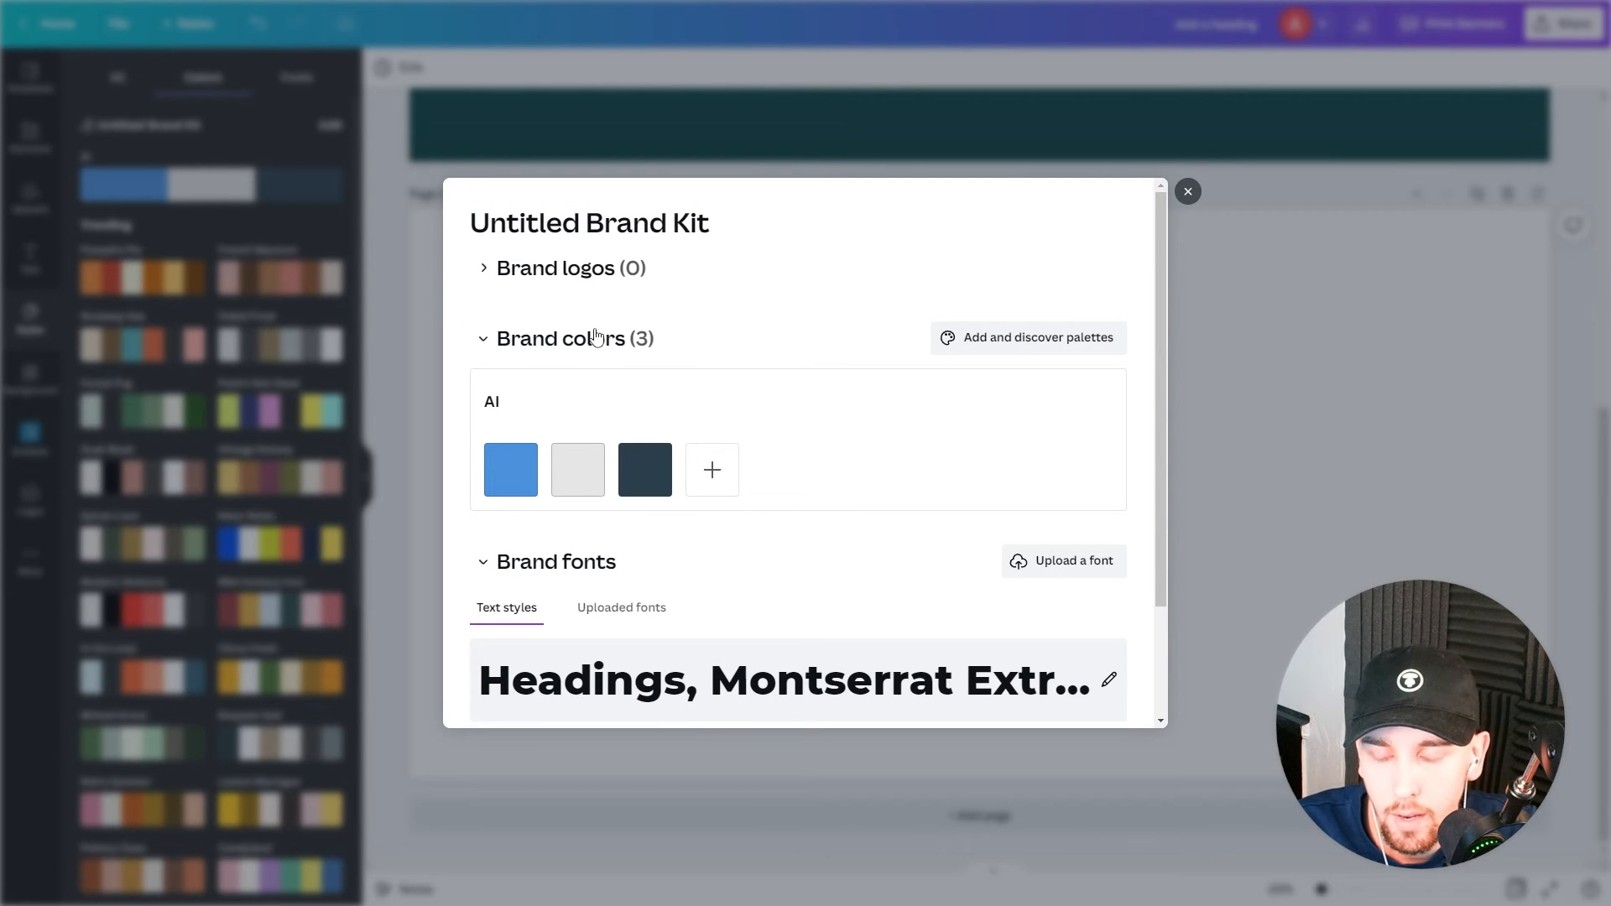
click(554, 269)
click(554, 269)
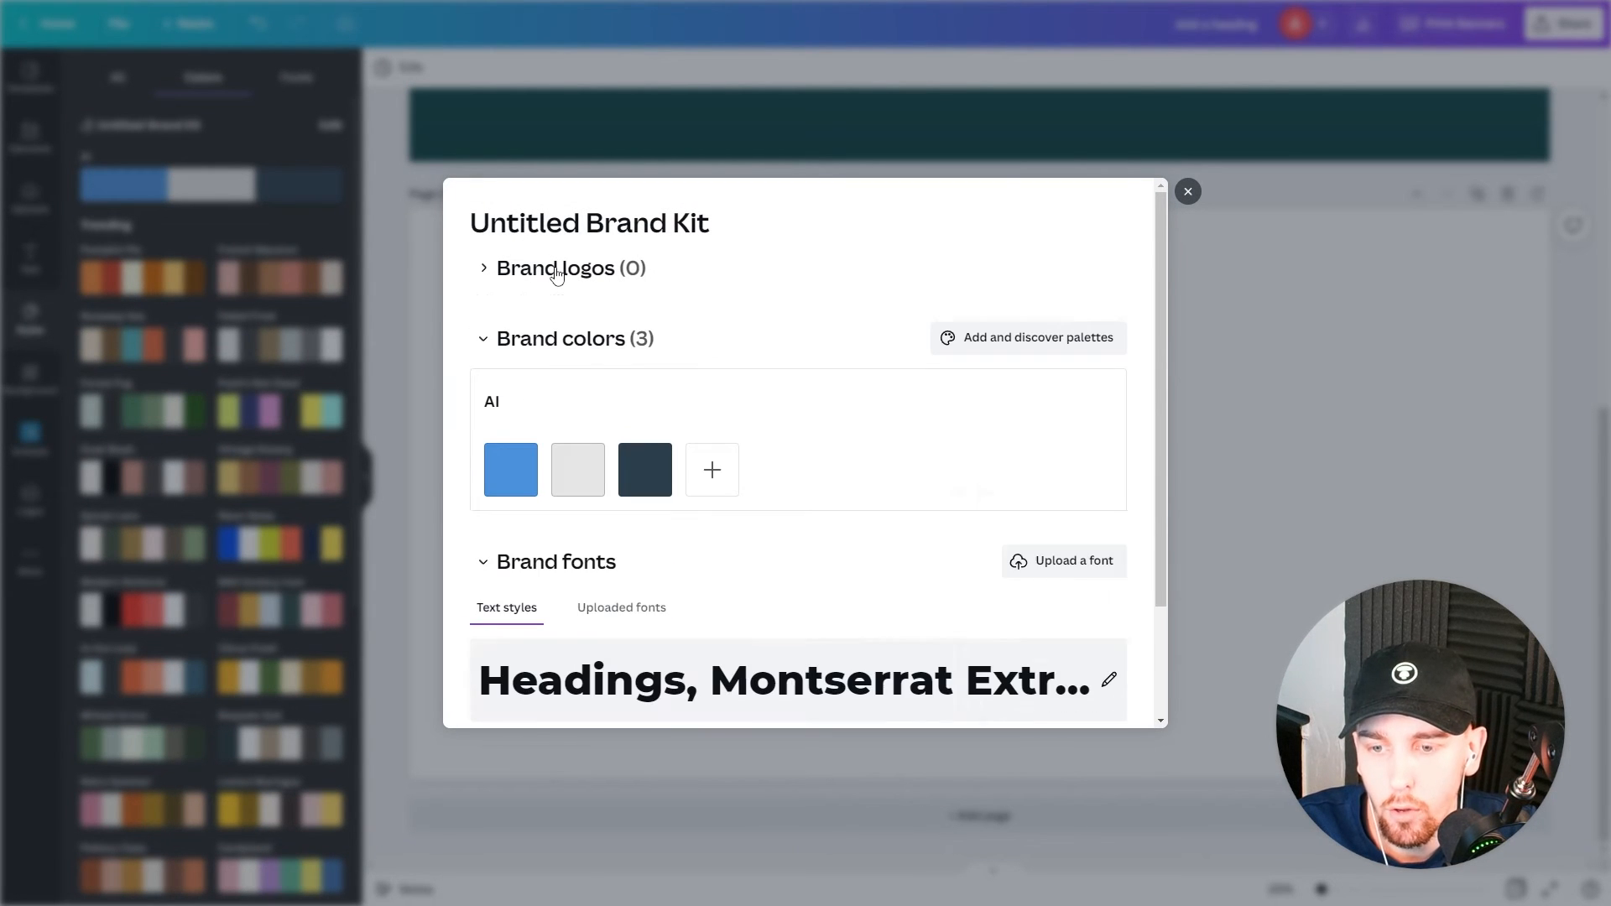
scroll(541, 352, down, 2)
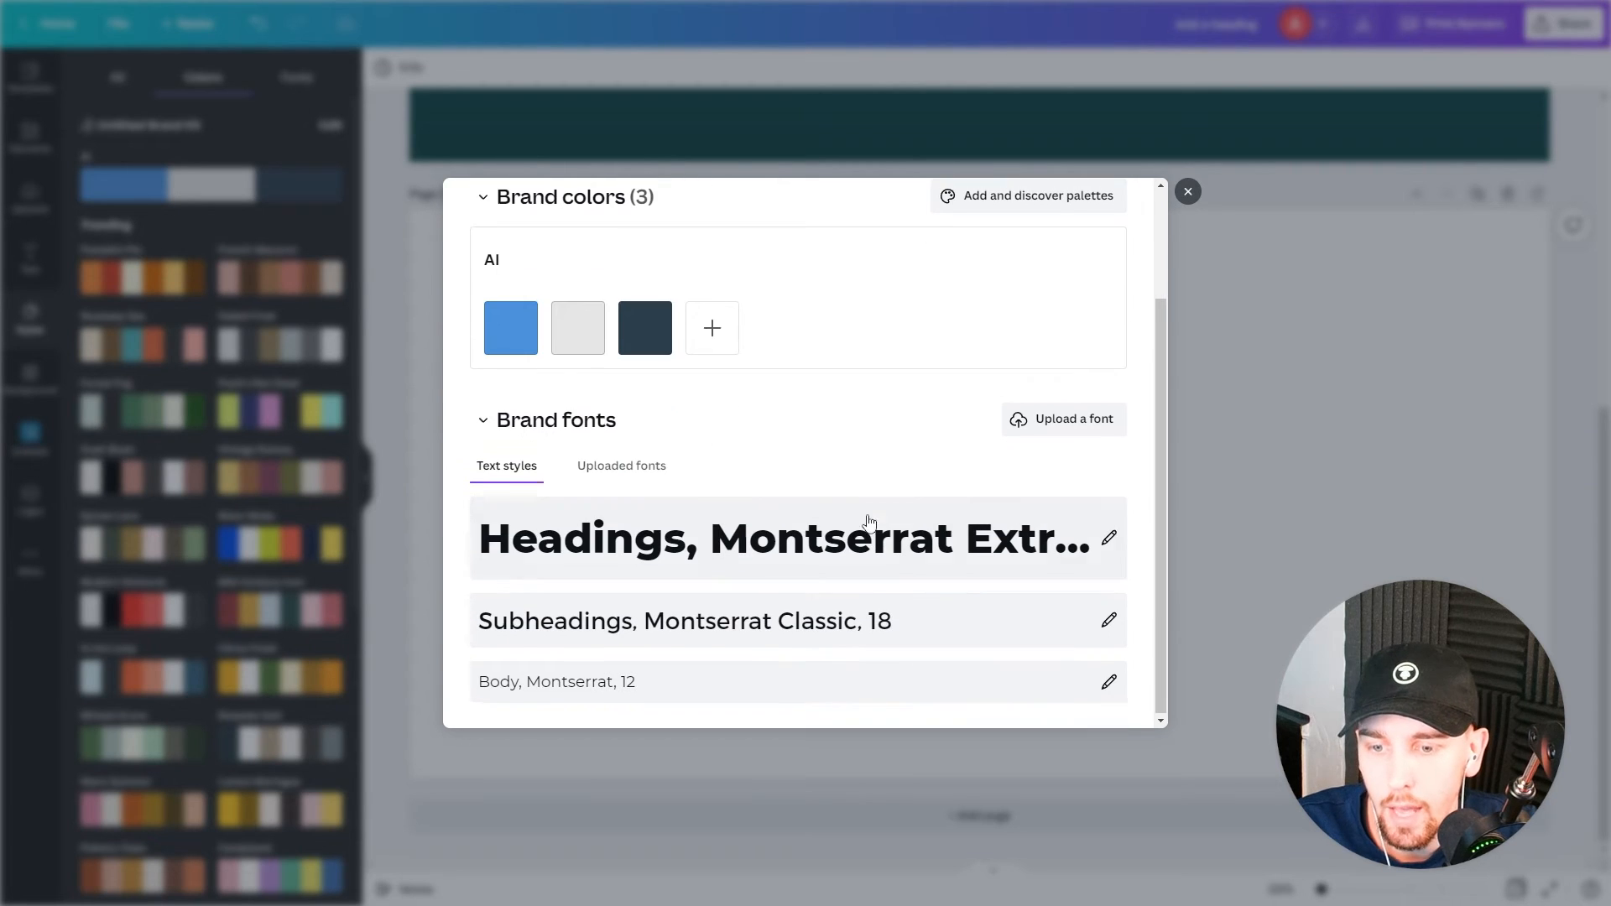
scroll(600, 594, up, 2)
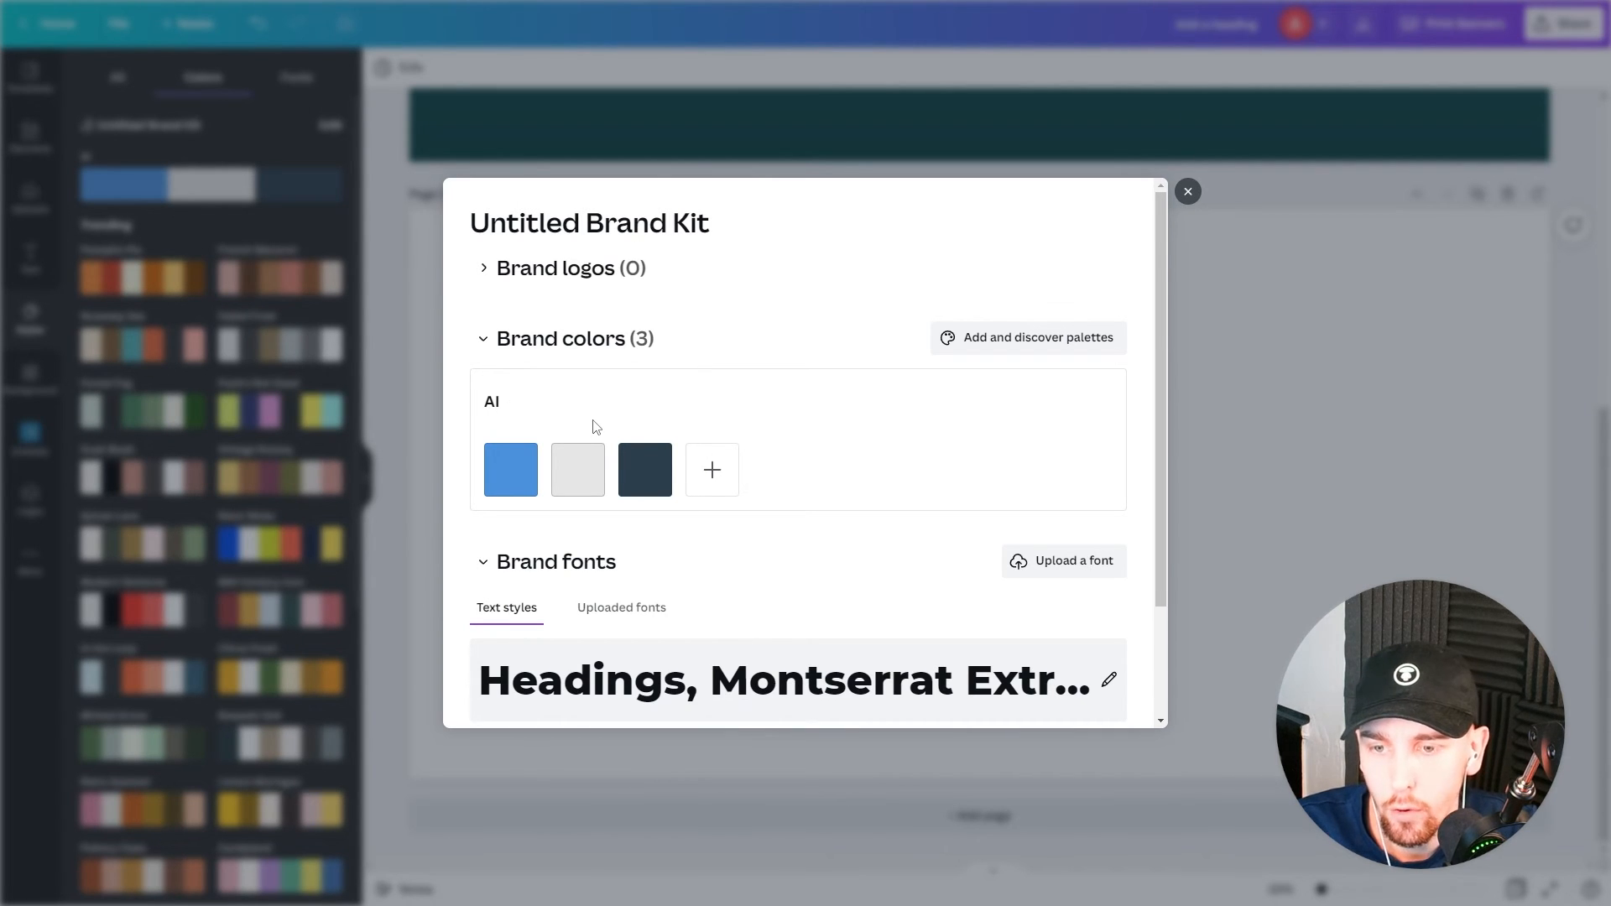
Step: Add the dark purple #392D64 to the AI brand palette and remove it again
click(719, 477)
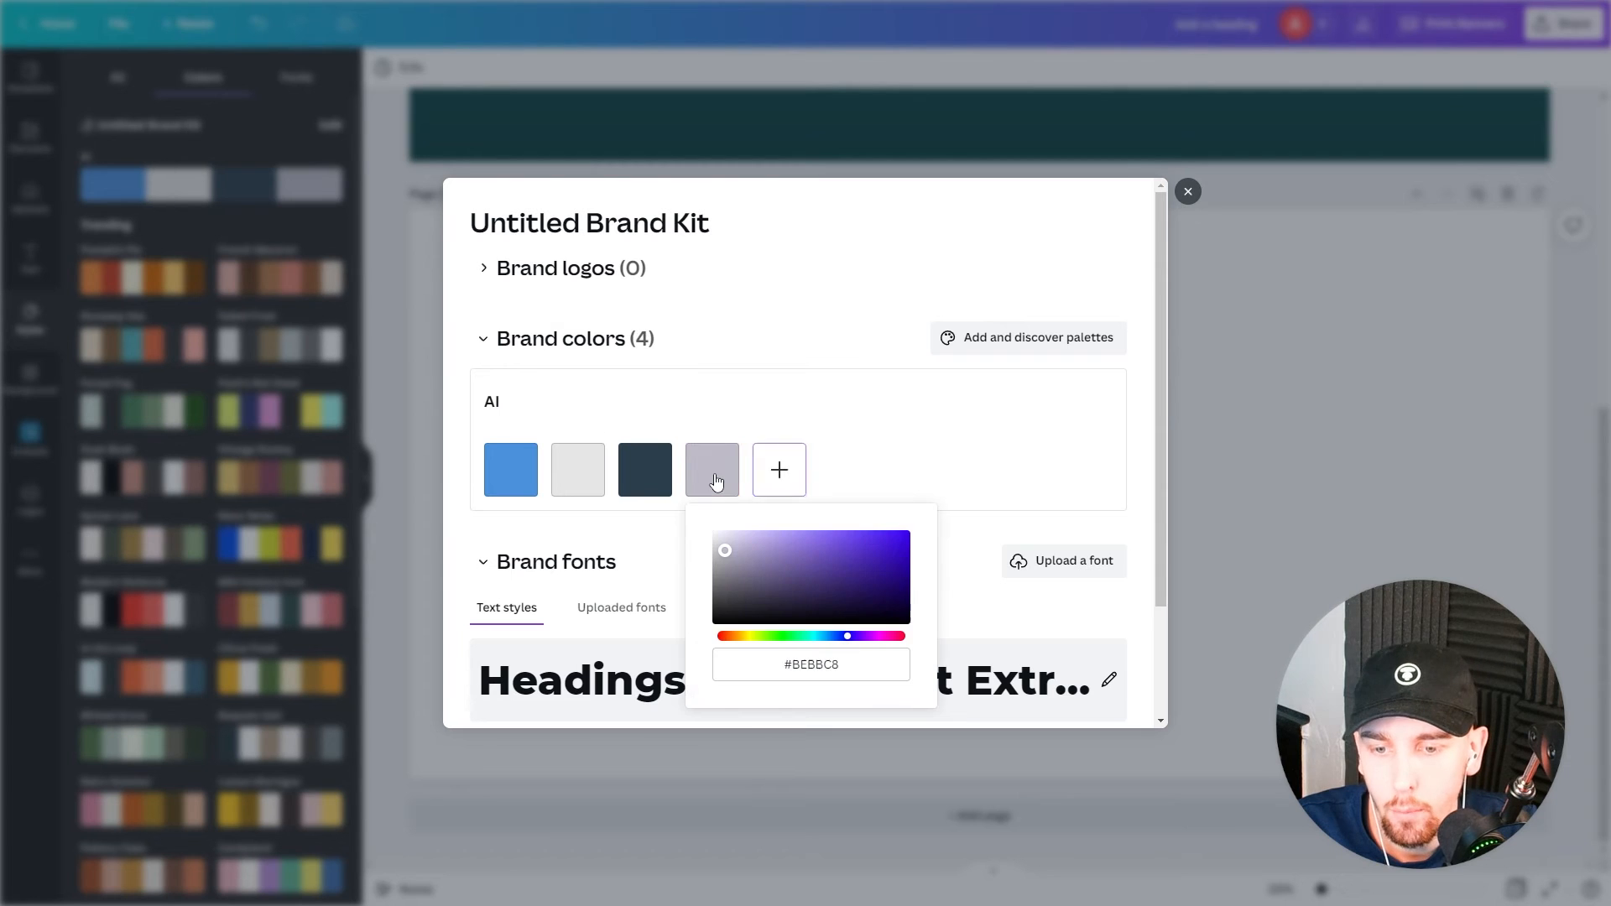
drag(780, 560, 822, 587)
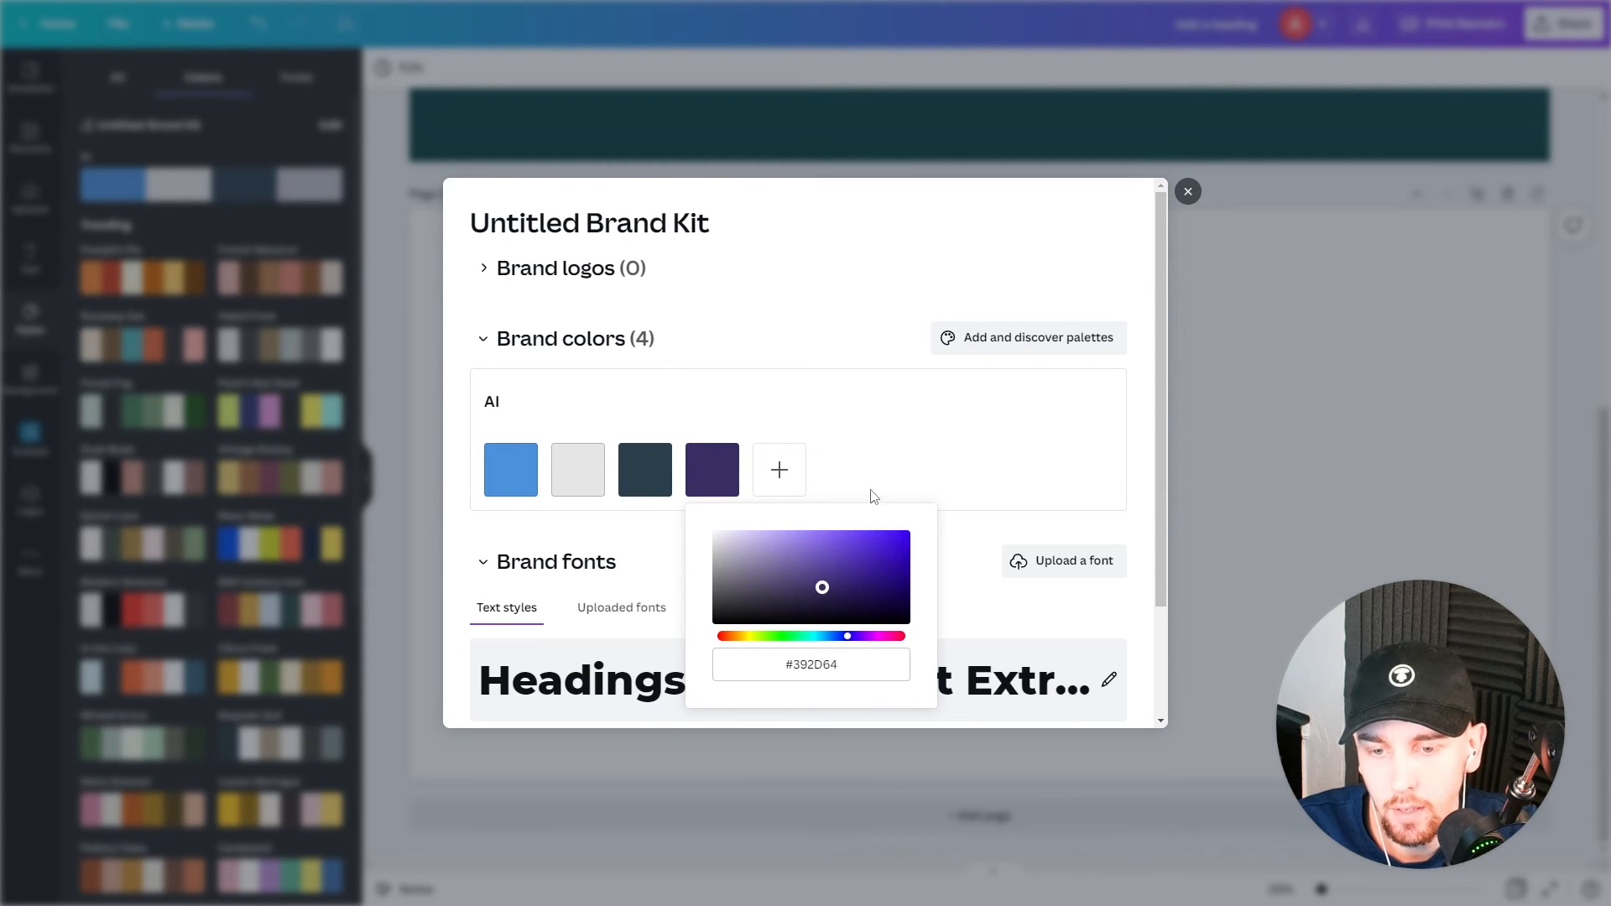
click(872, 487)
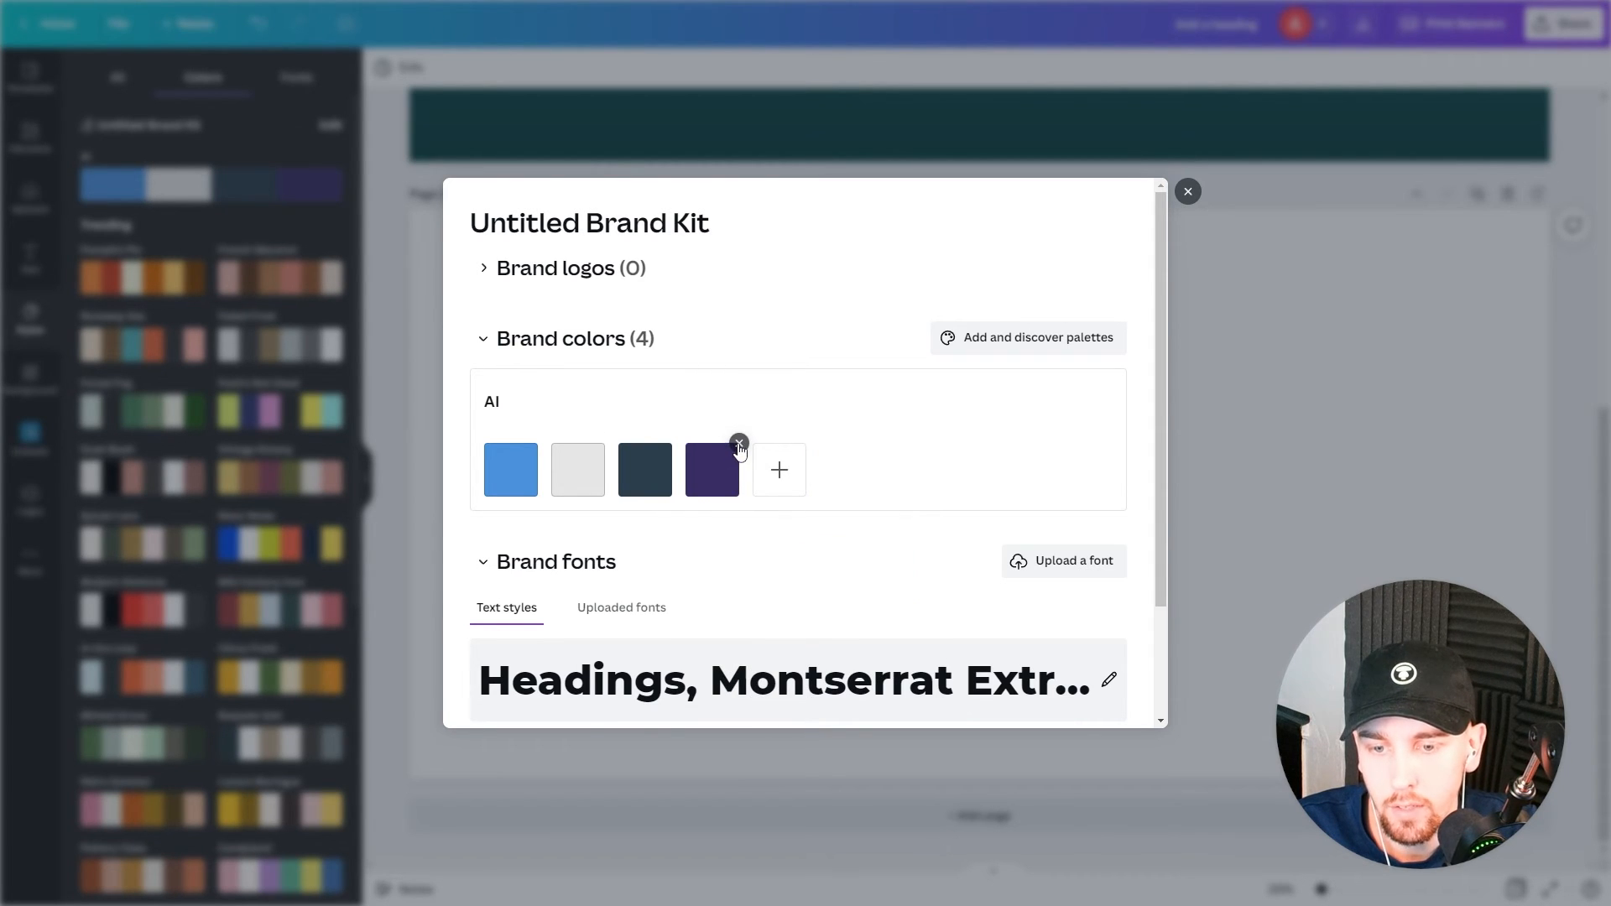
click(736, 445)
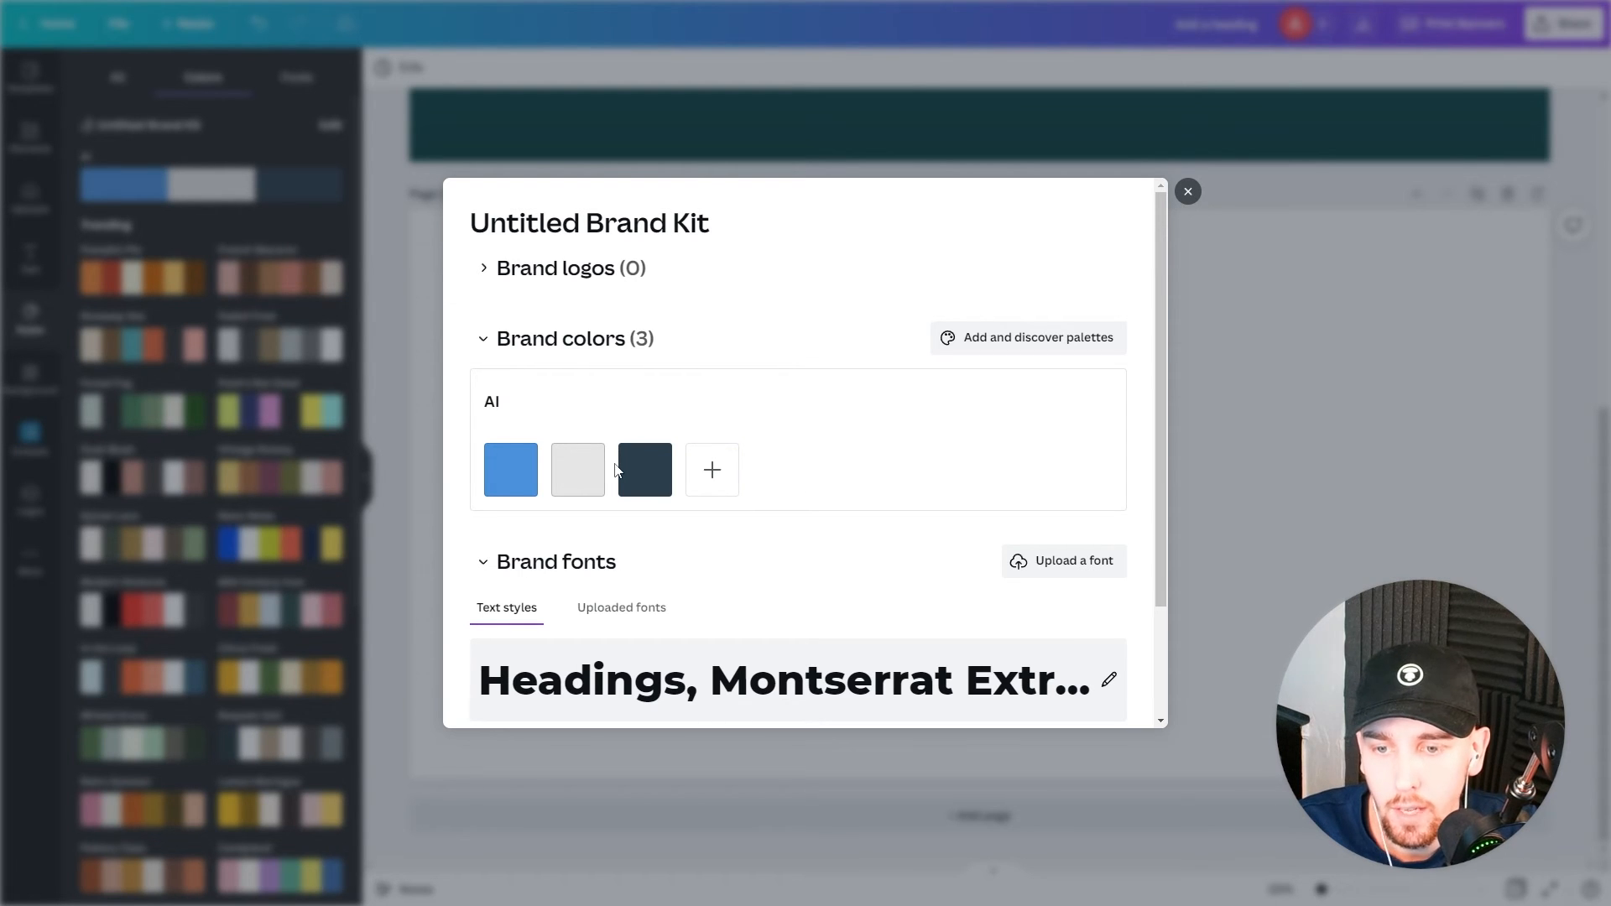
Step: Add a custom palette to the brand kit with teal, navy, mustard and light blue #628AF5, and close the kit
click(993, 350)
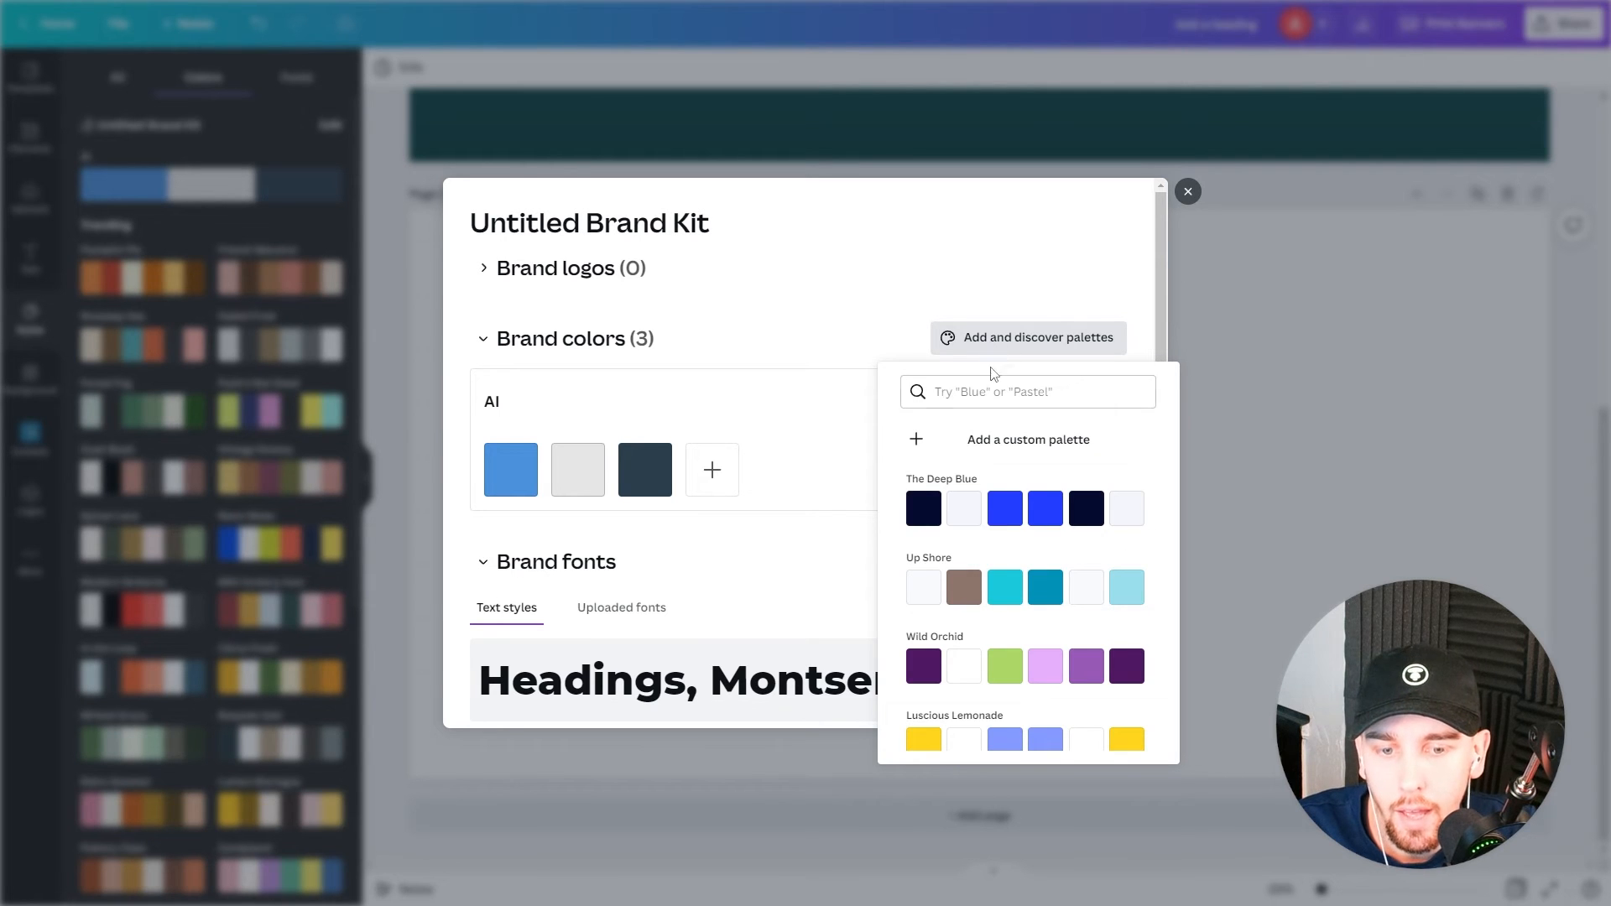
click(976, 442)
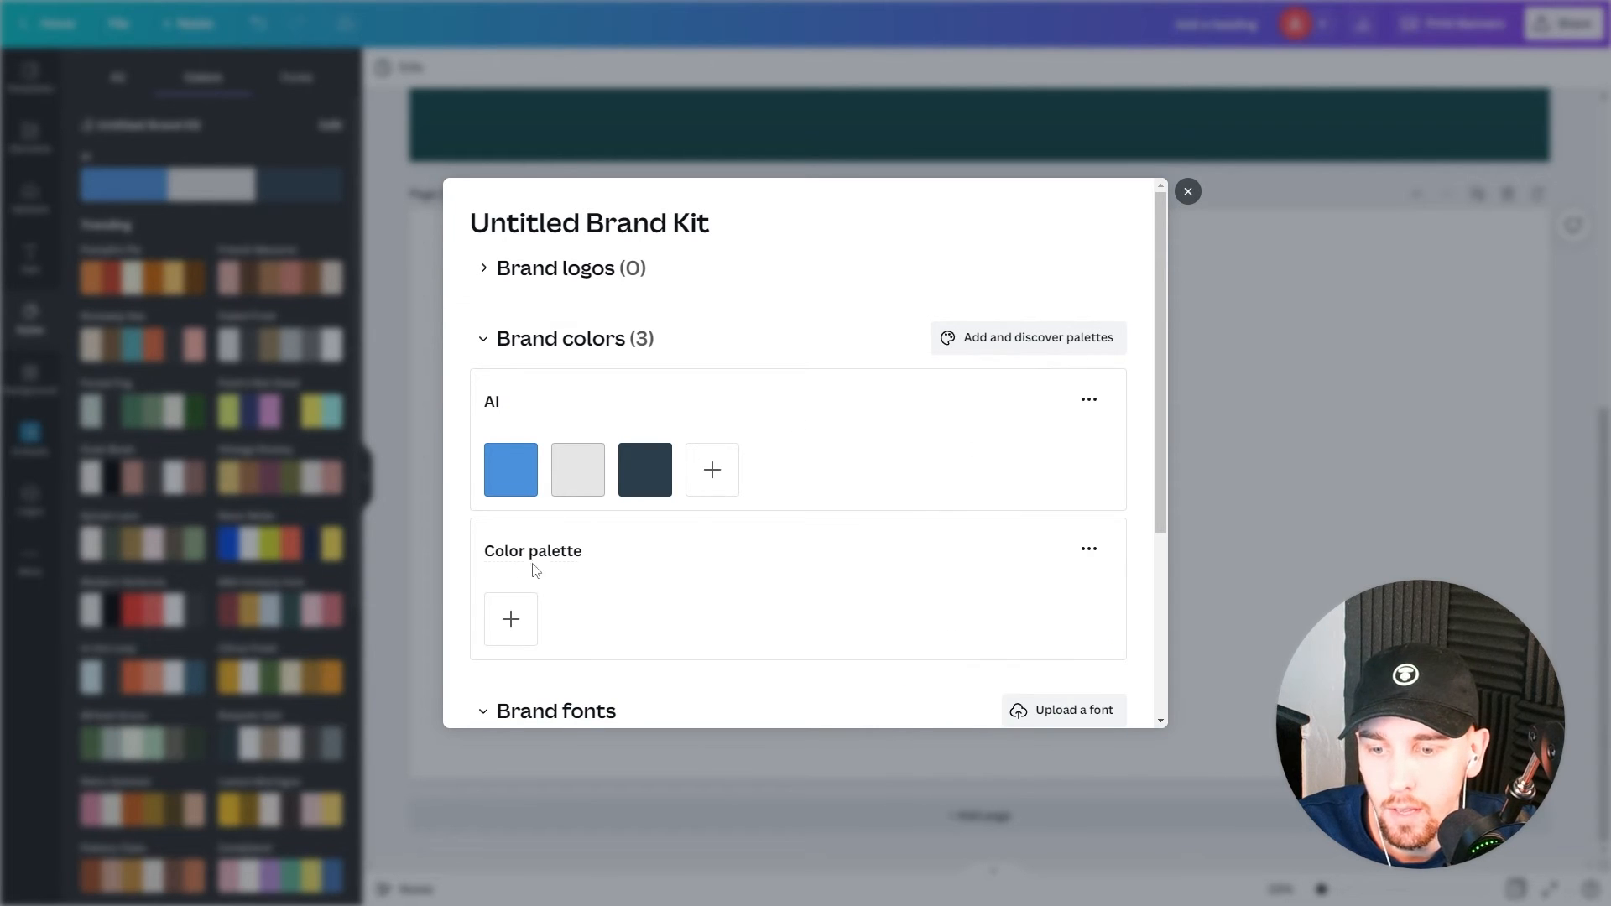
click(511, 622)
click(575, 636)
click(581, 636)
click(686, 624)
click(644, 623)
click(693, 625)
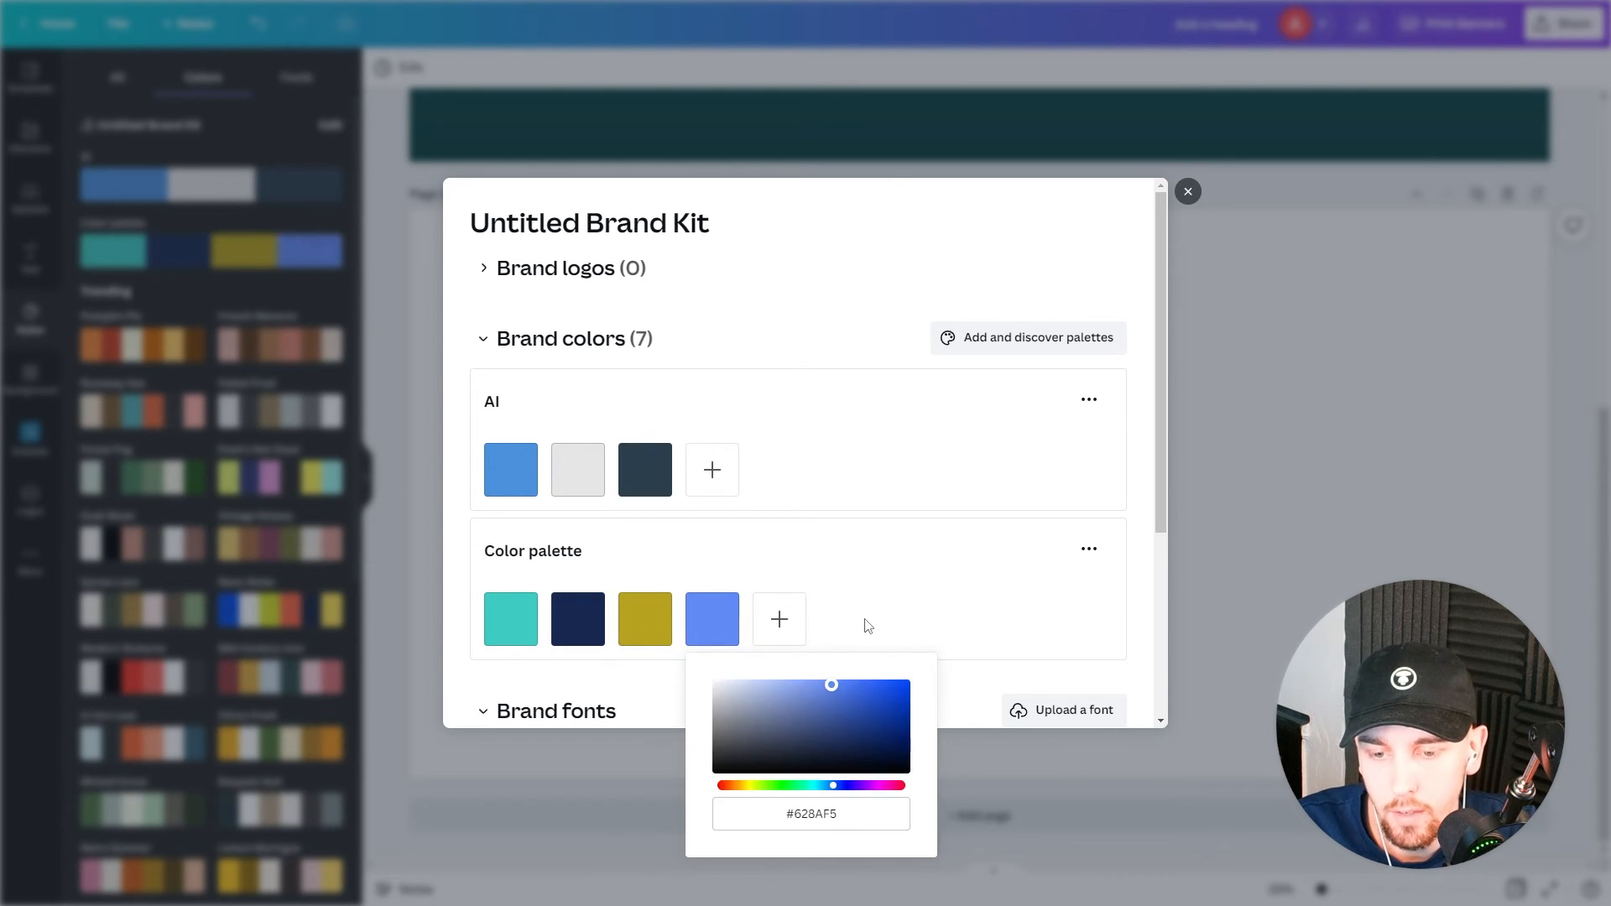
click(869, 626)
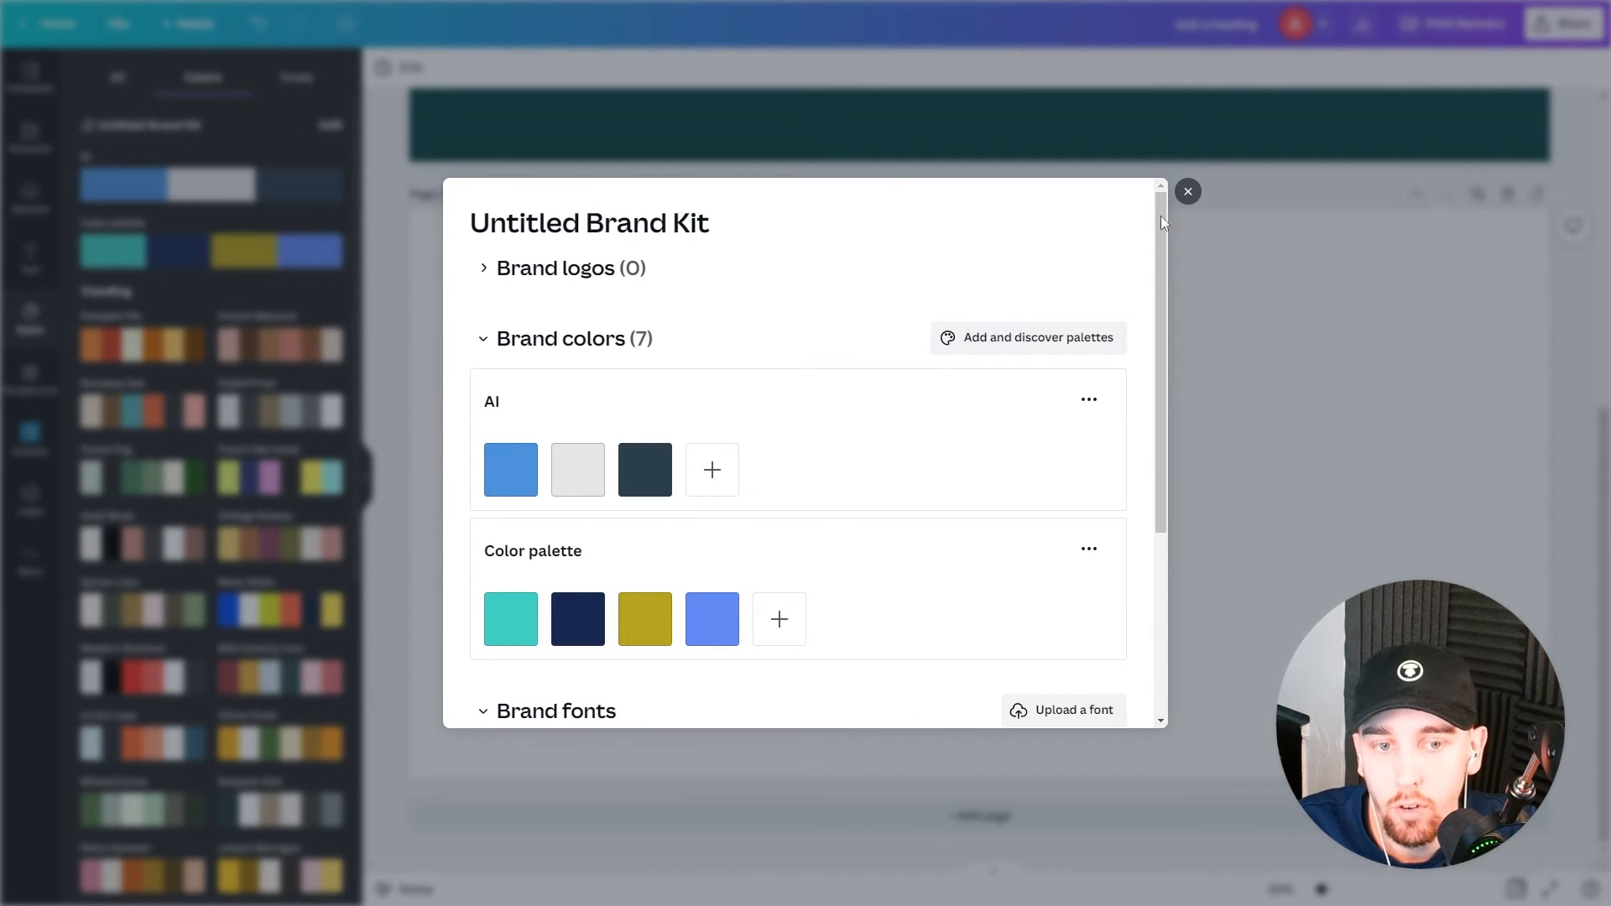
click(1188, 191)
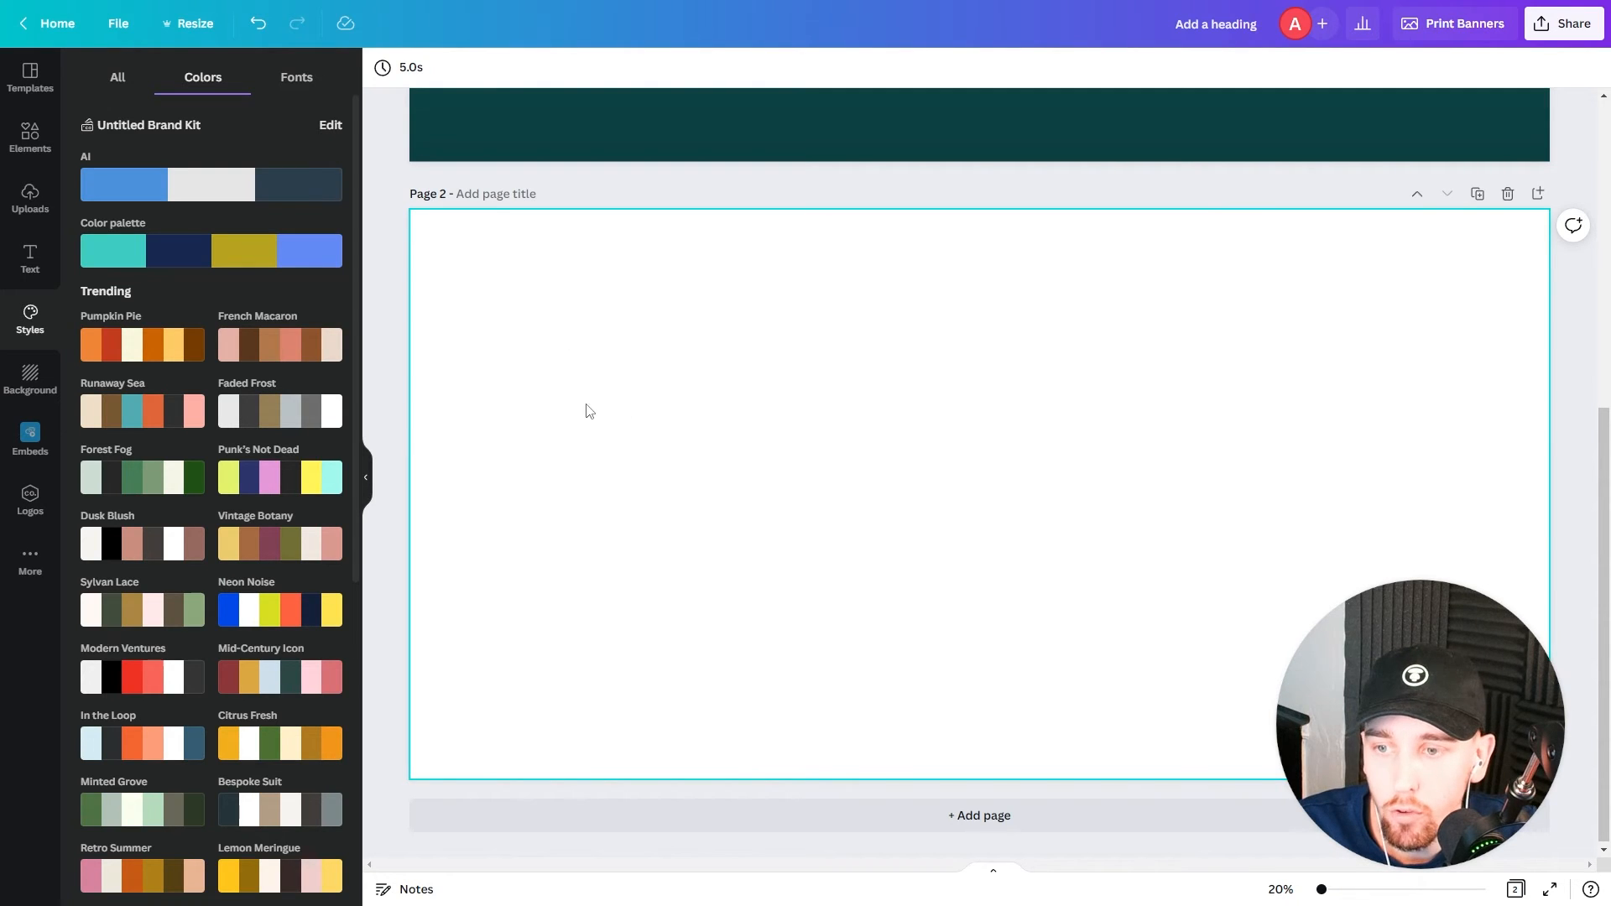
Step: Apply the custom teal, navy, mustard and blue palette to page 2, trying its color variations
click(234, 257)
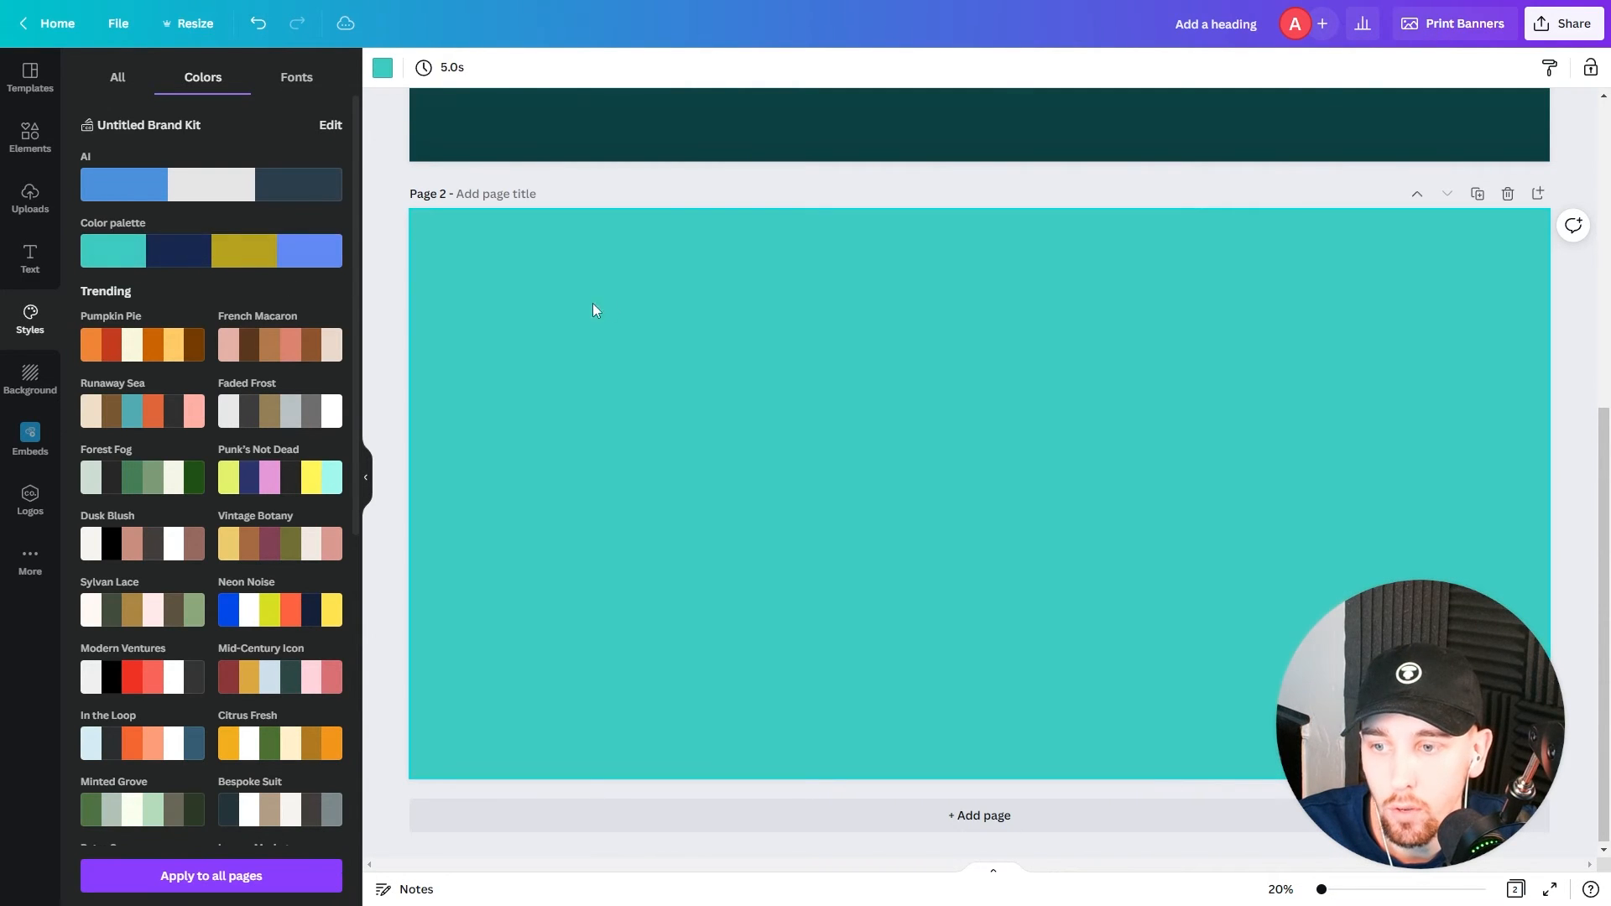
click(316, 258)
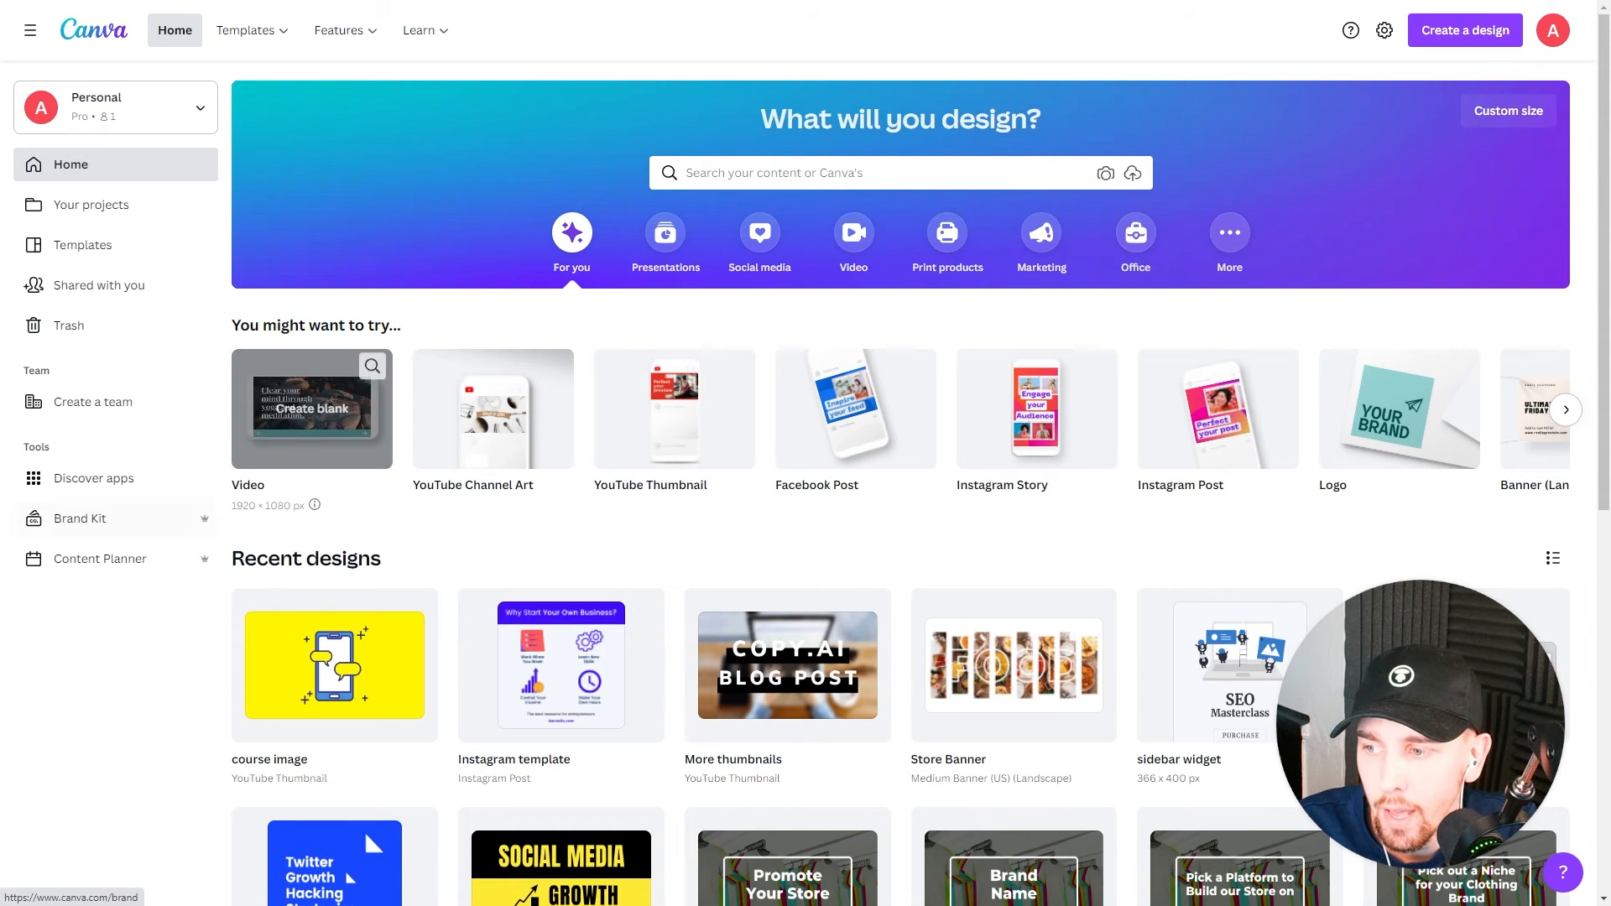
Step: Upload the YouTube Growth Hacking Strategies PDF to Canva's projects and open it as a design
drag(286, 413, 716, 445)
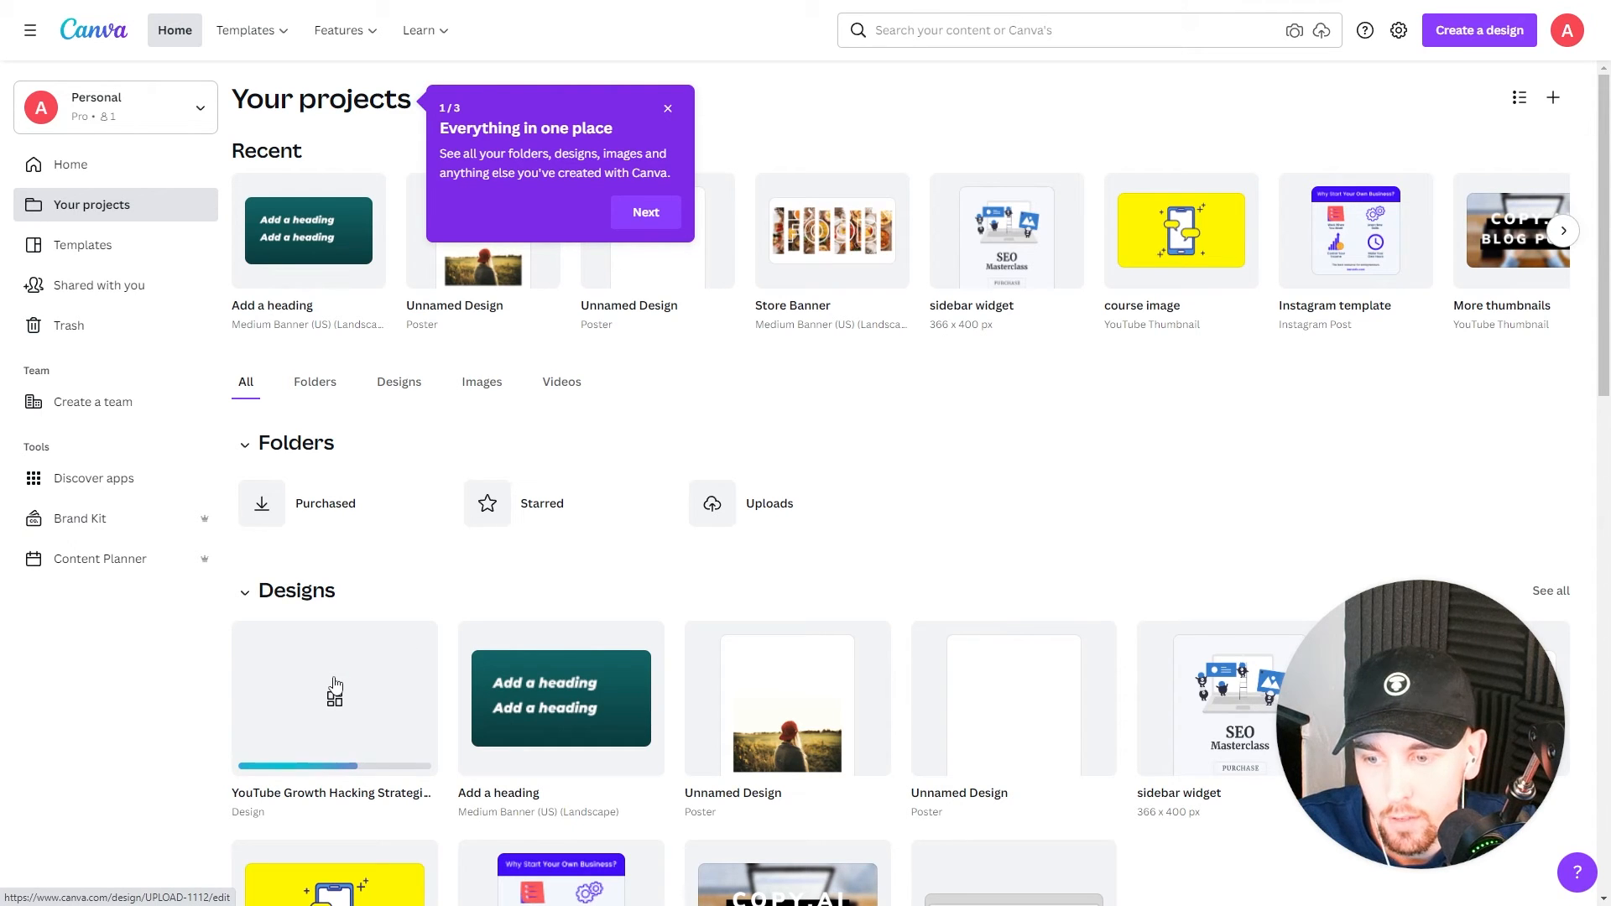
click(306, 730)
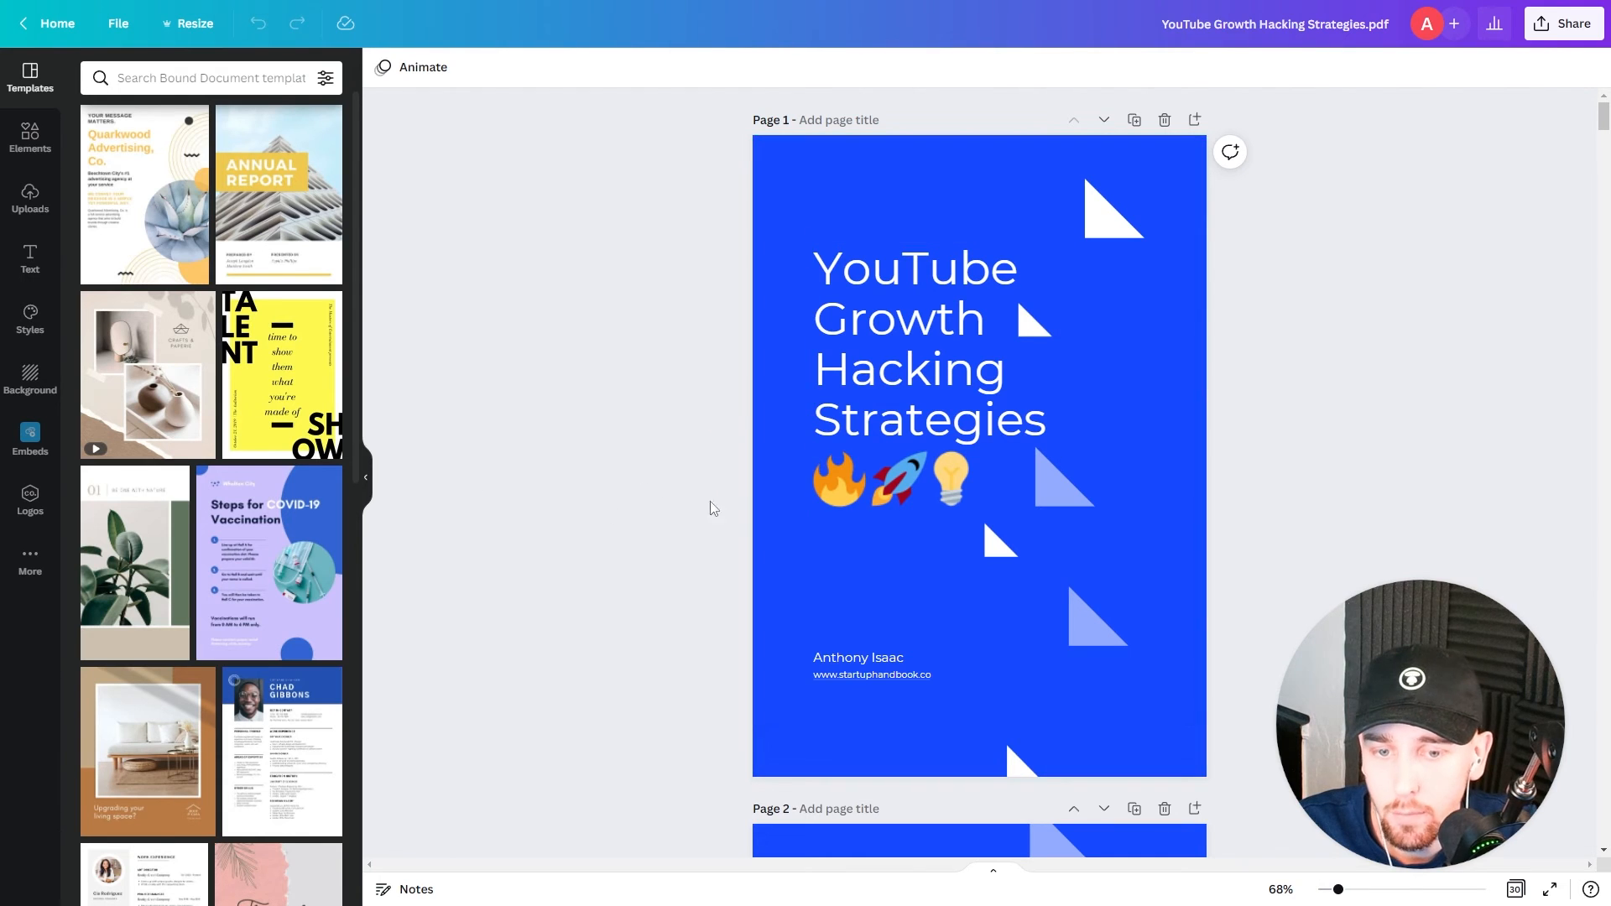
Step: Select the cover title, the rocket emoji and page 2's body text to check how the imported PDF can be edited
double_click(895, 350)
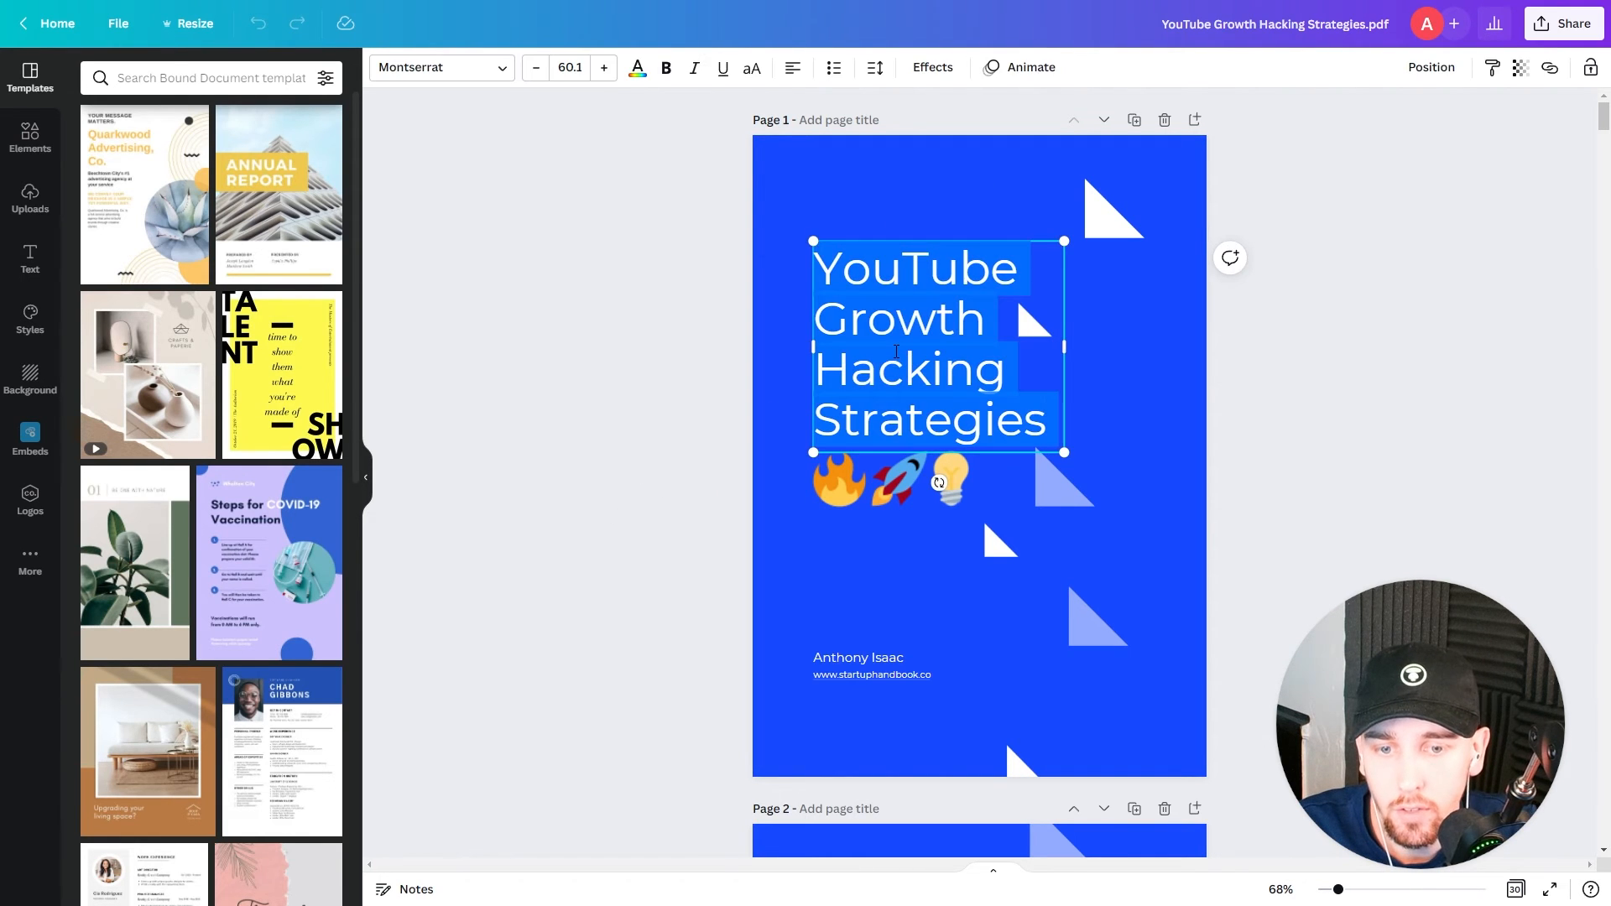
click(898, 485)
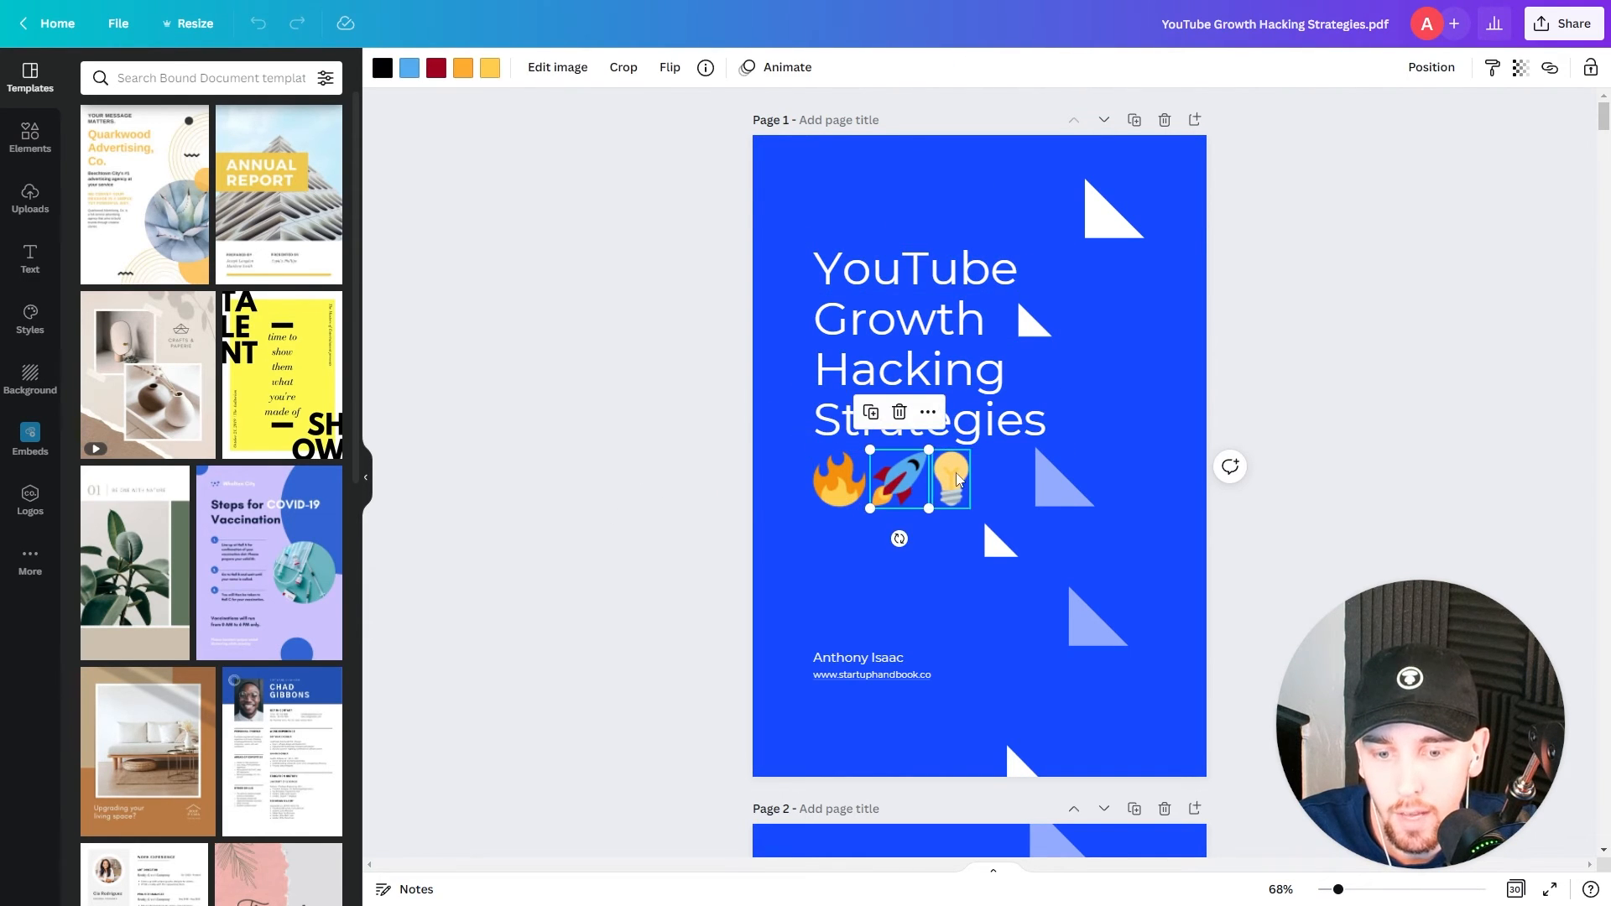
scroll(708, 495, down, 8)
click(939, 418)
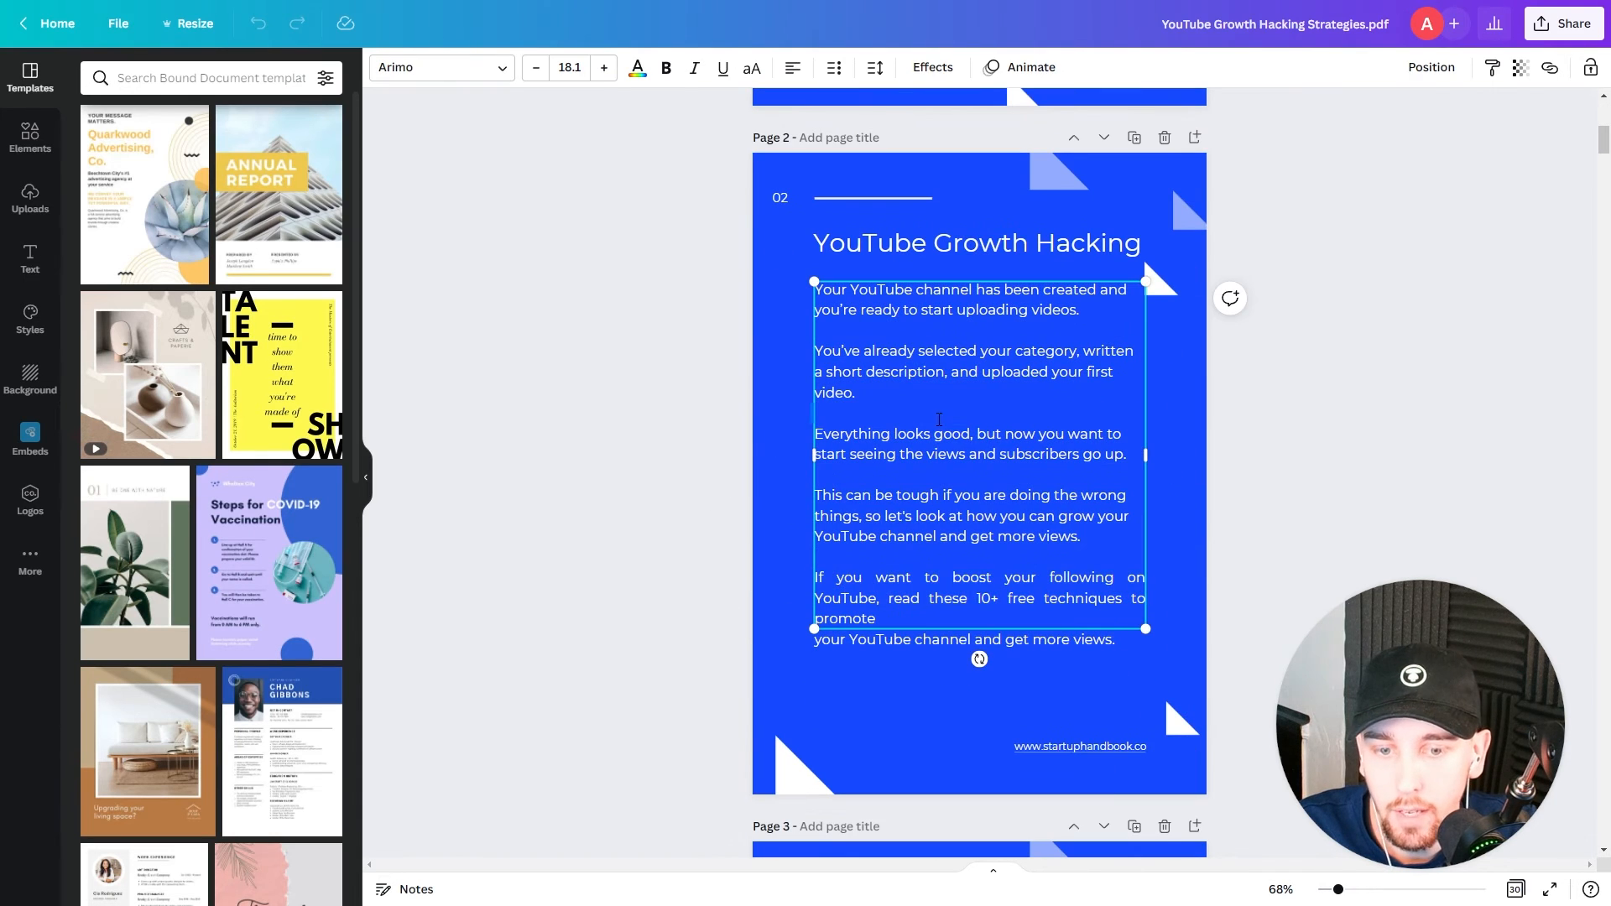
Step: Select the "Everything looks good" paragraph on page 2 to check its text editing, and deselect it without changes
triple_click(915, 434)
click(634, 406)
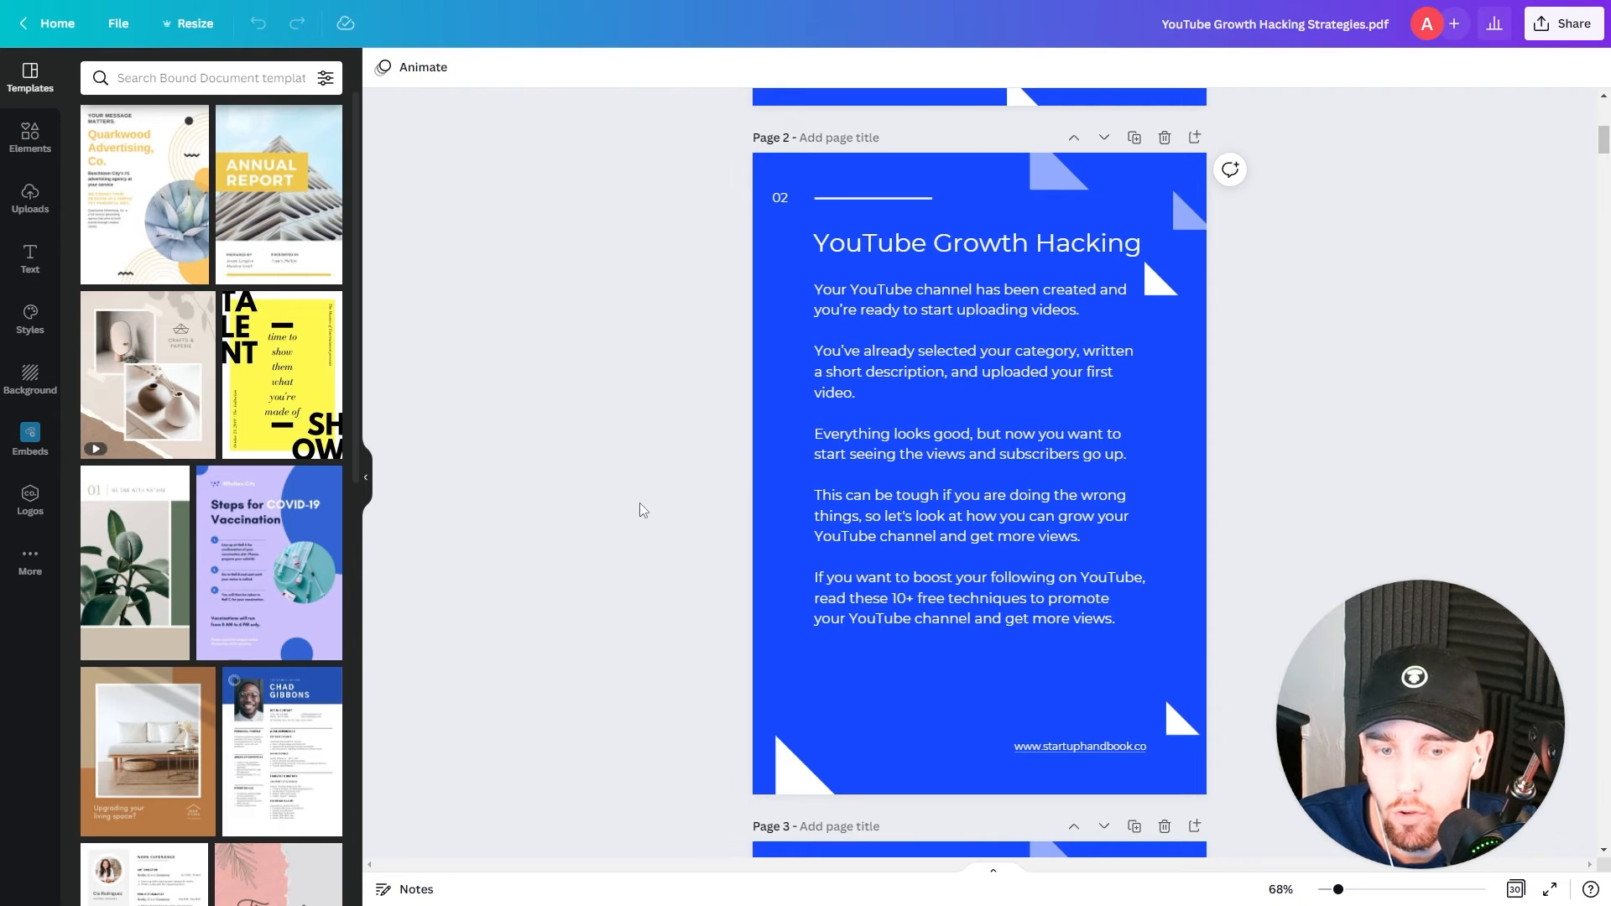
scroll(628, 545, up, 1)
scroll(630, 554, up, 6)
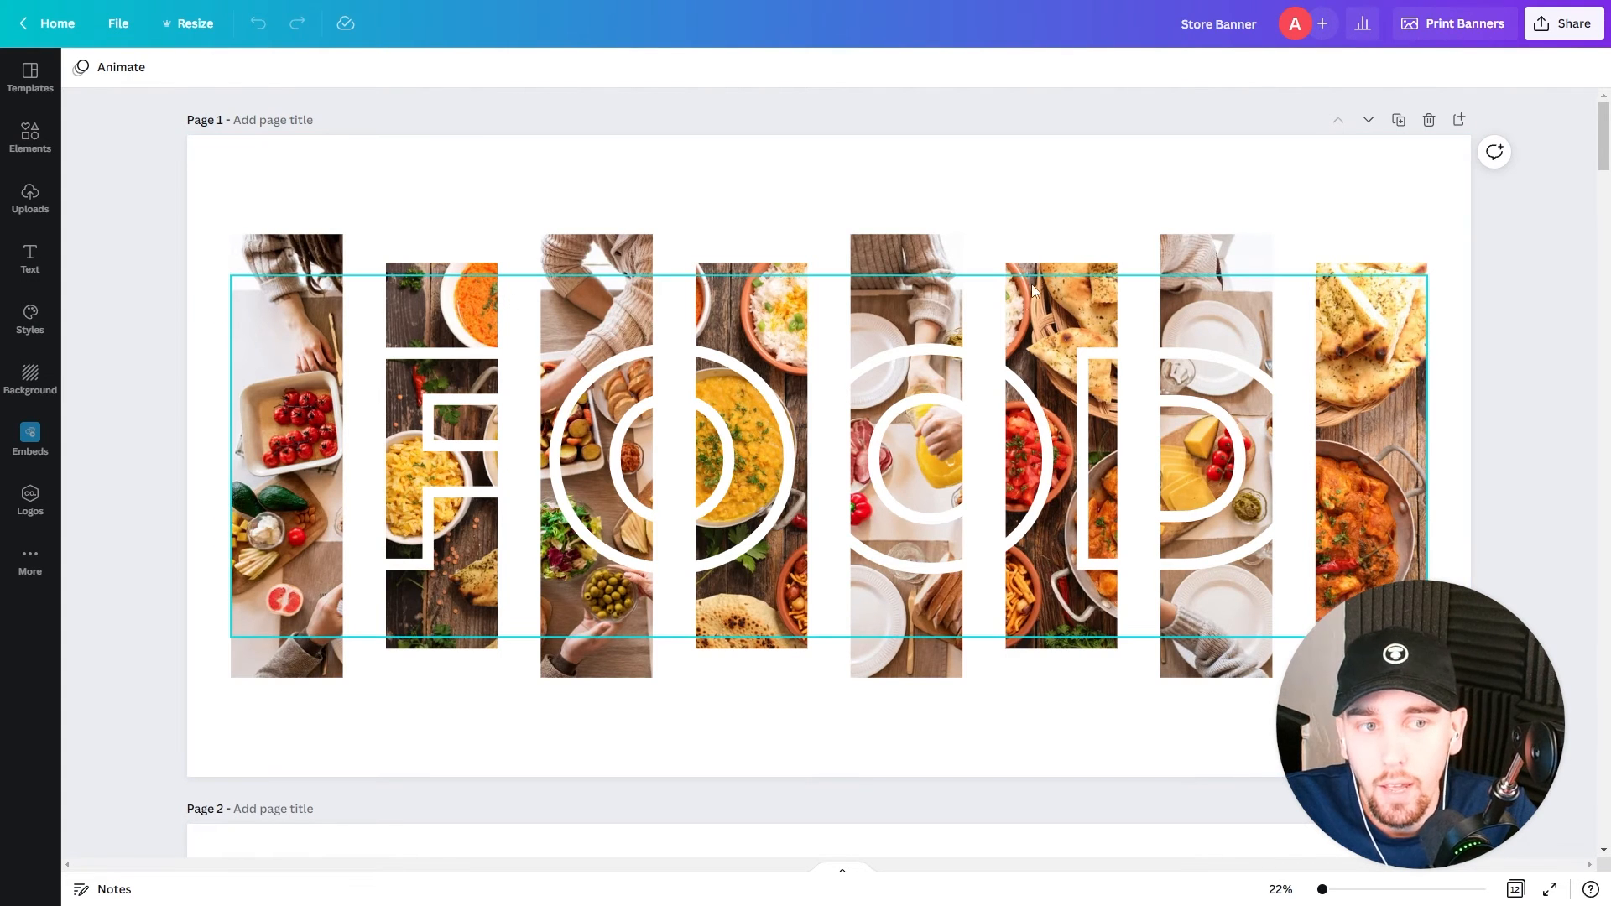
Step: Open the Store Banner's social sharing options and choose Twitter to view its publishing setup
click(1572, 25)
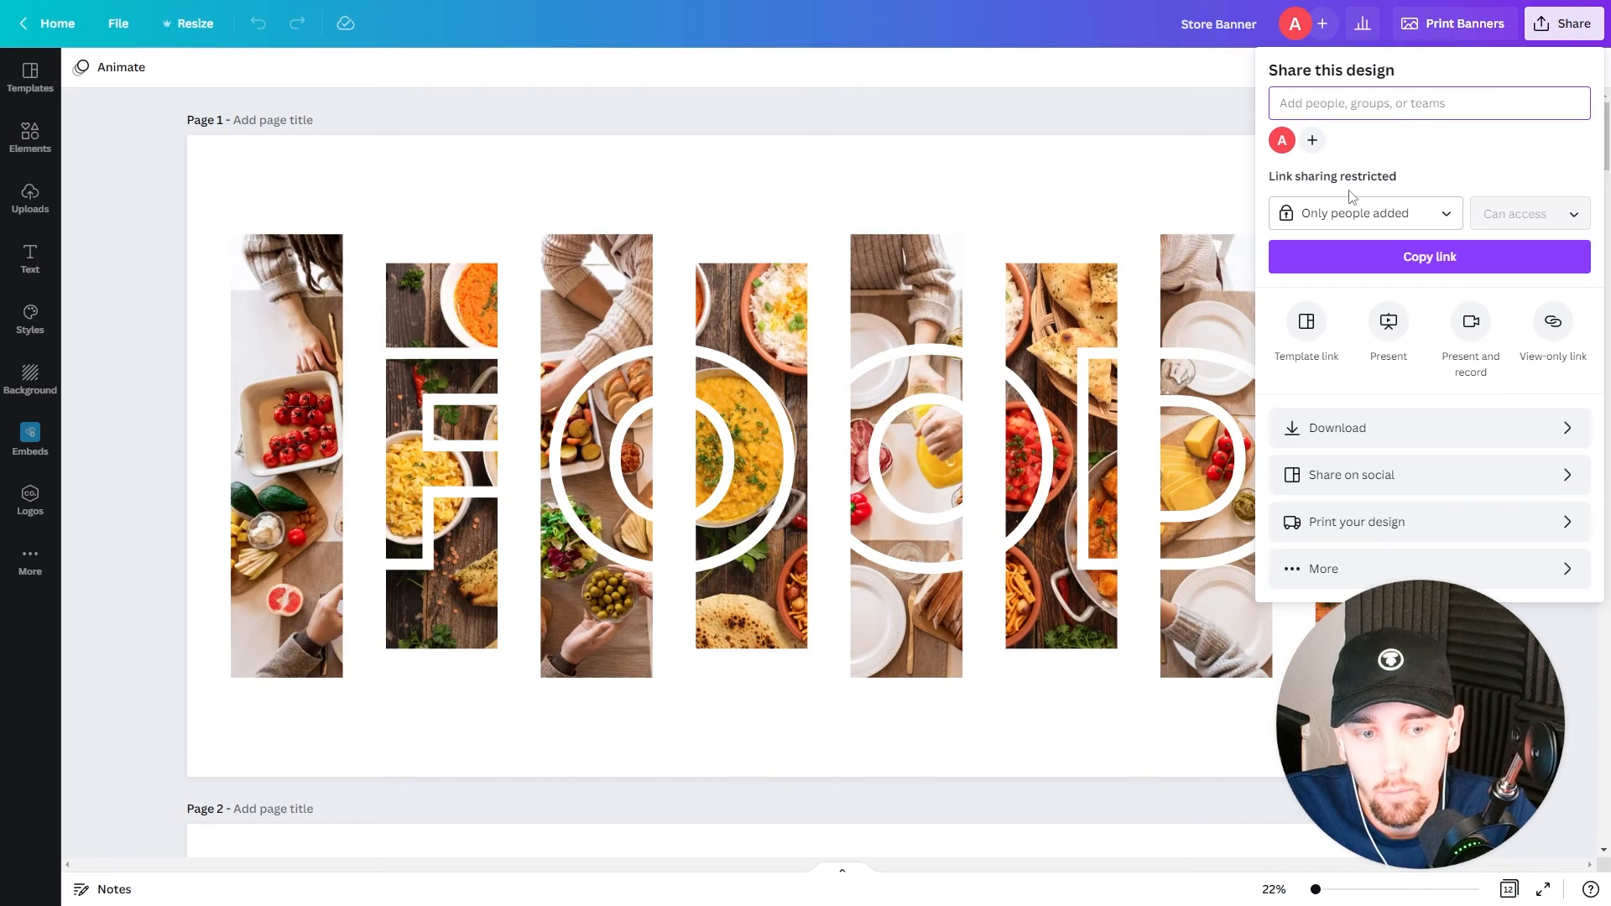
click(1325, 485)
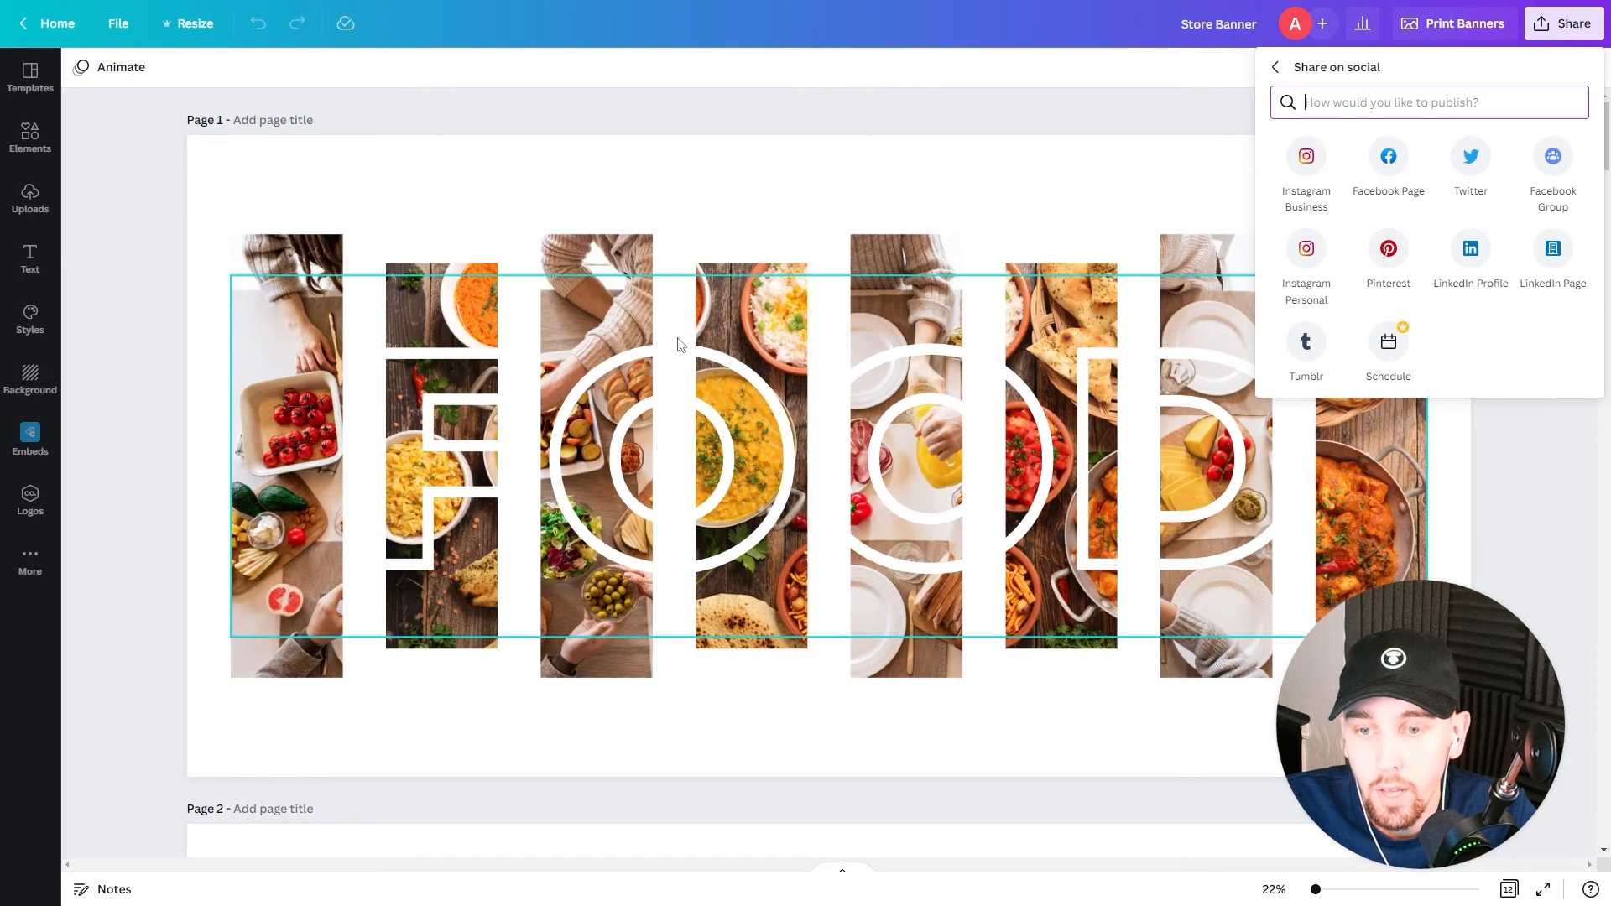
click(1472, 157)
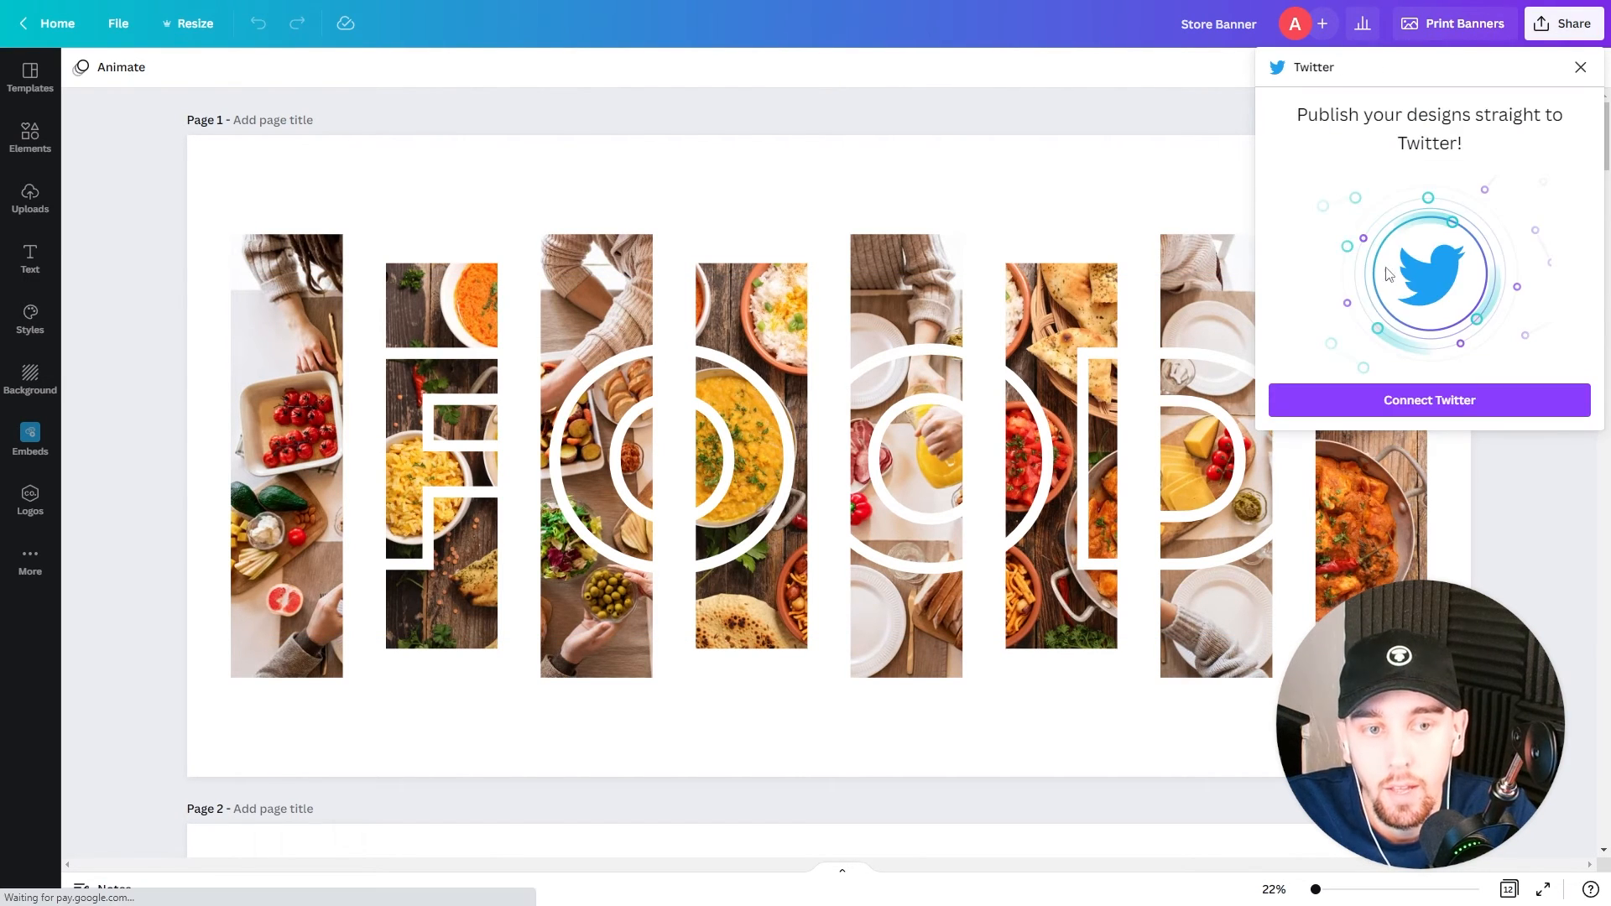
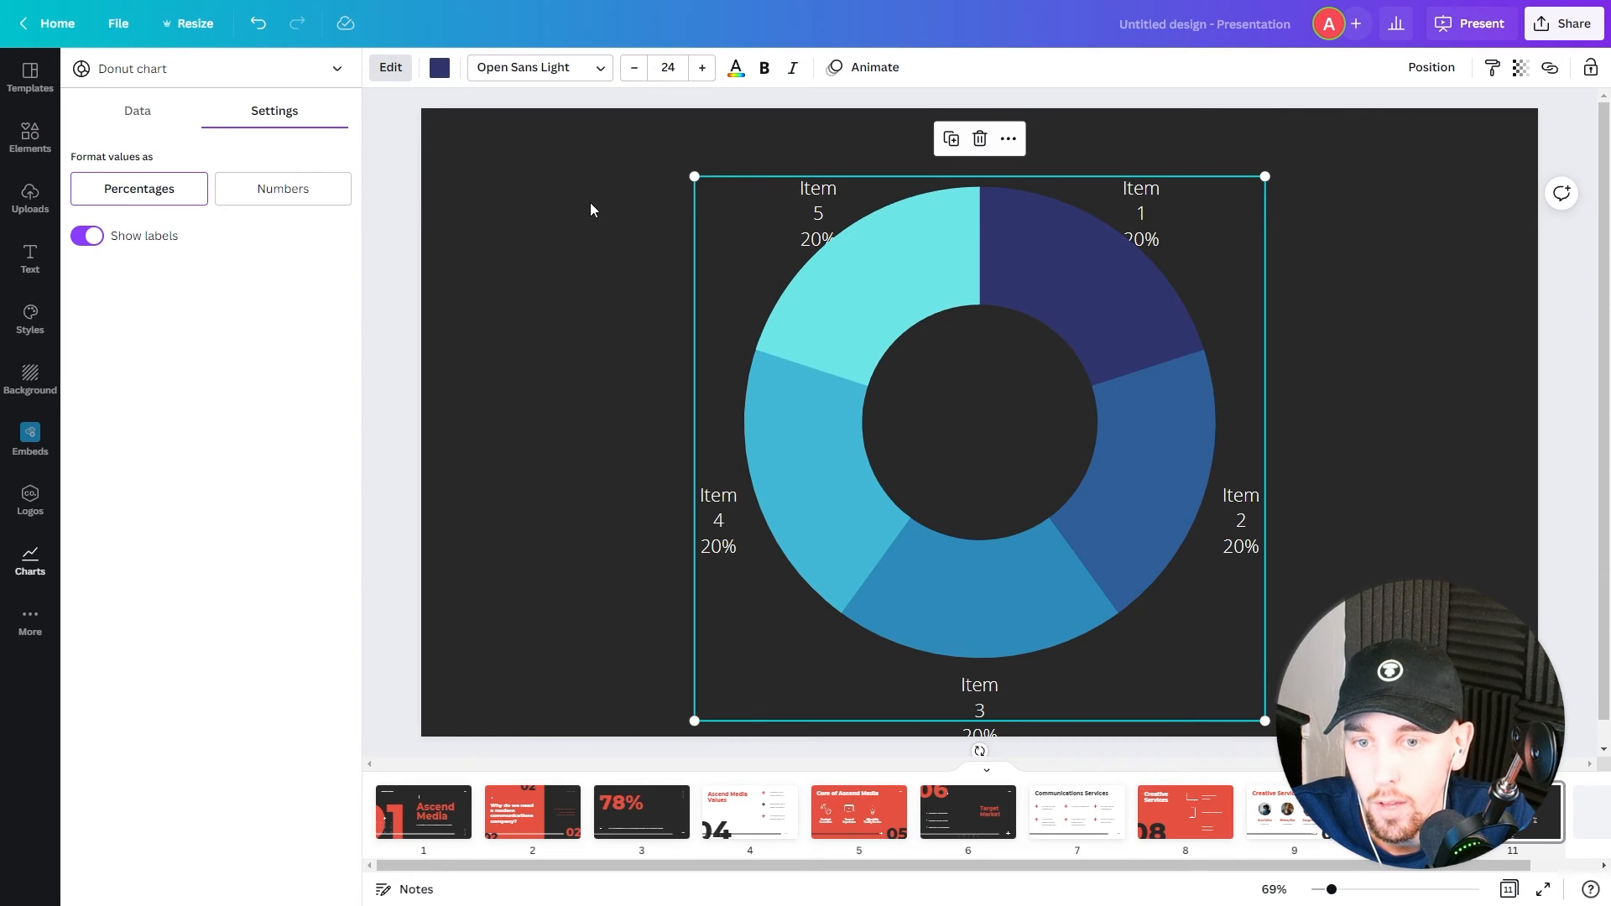
Step: Set the Item 3 value to 100 in the donut chart's data table
click(137, 109)
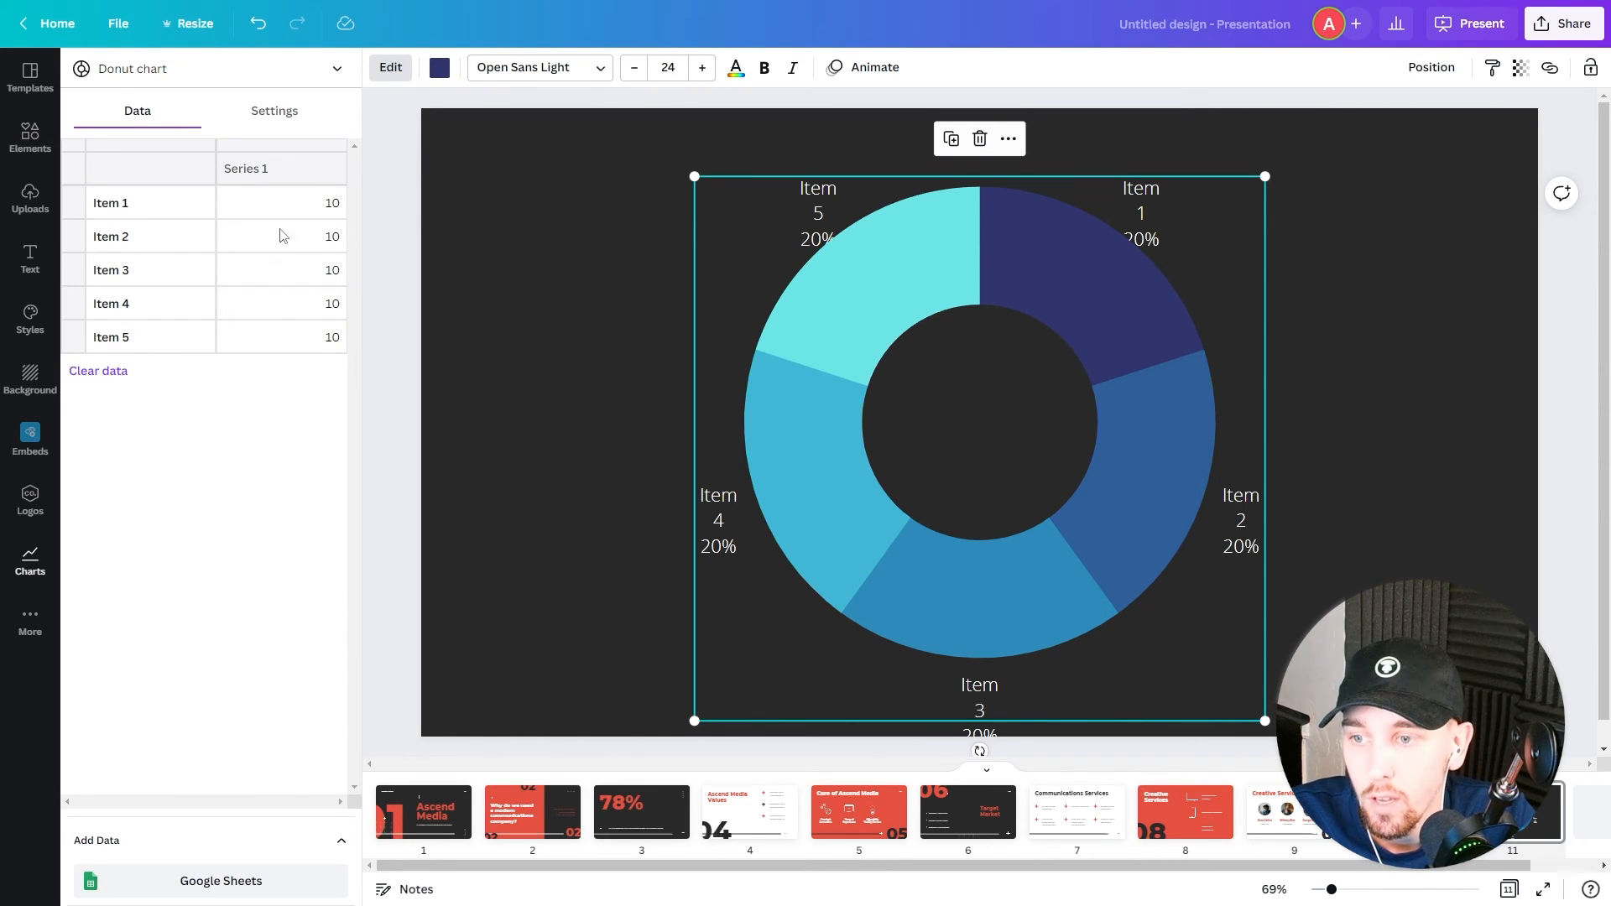
click(328, 272)
double_click(328, 273)
text(100)
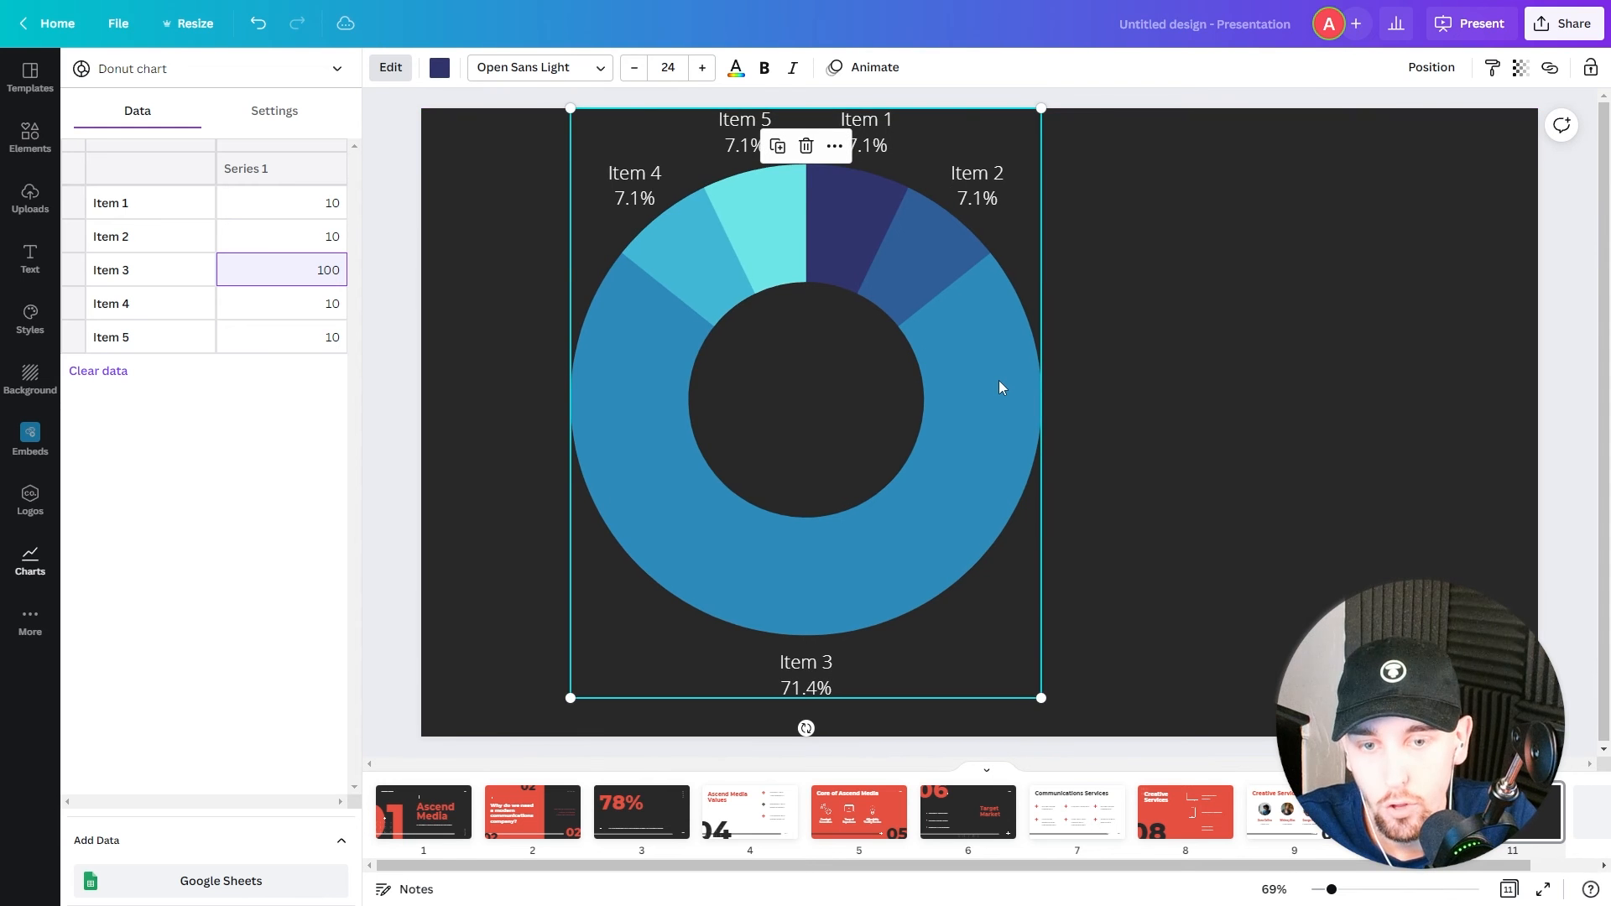
Step: Delete the donut chart and search the elements for "face", limited to photos
key(Delete)
click(32, 135)
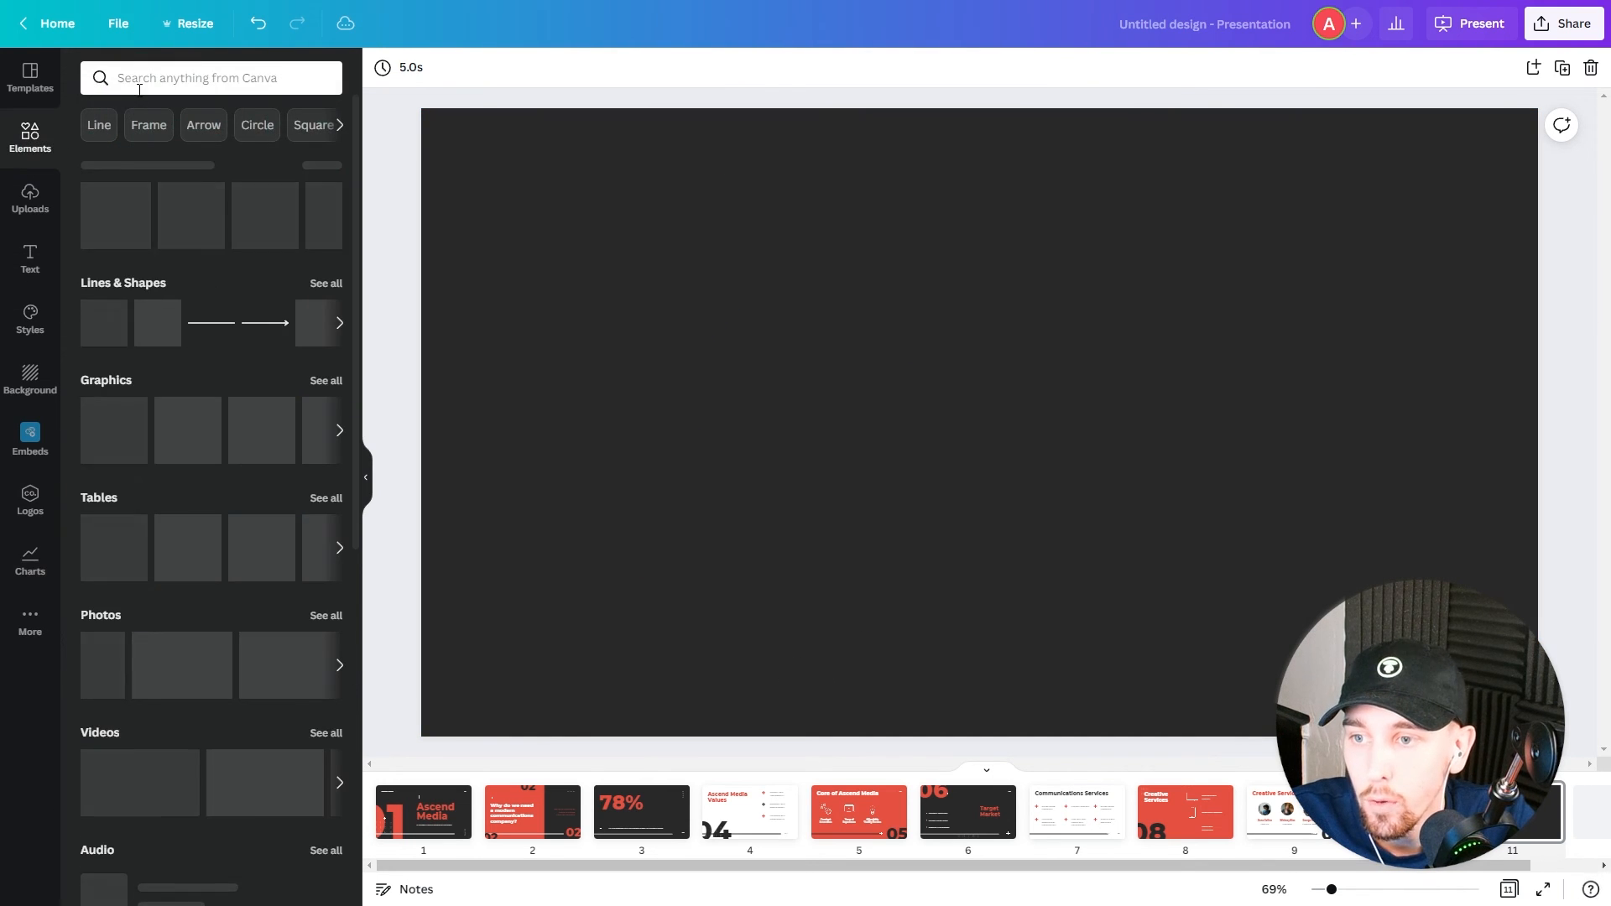
click(143, 80)
text(face)
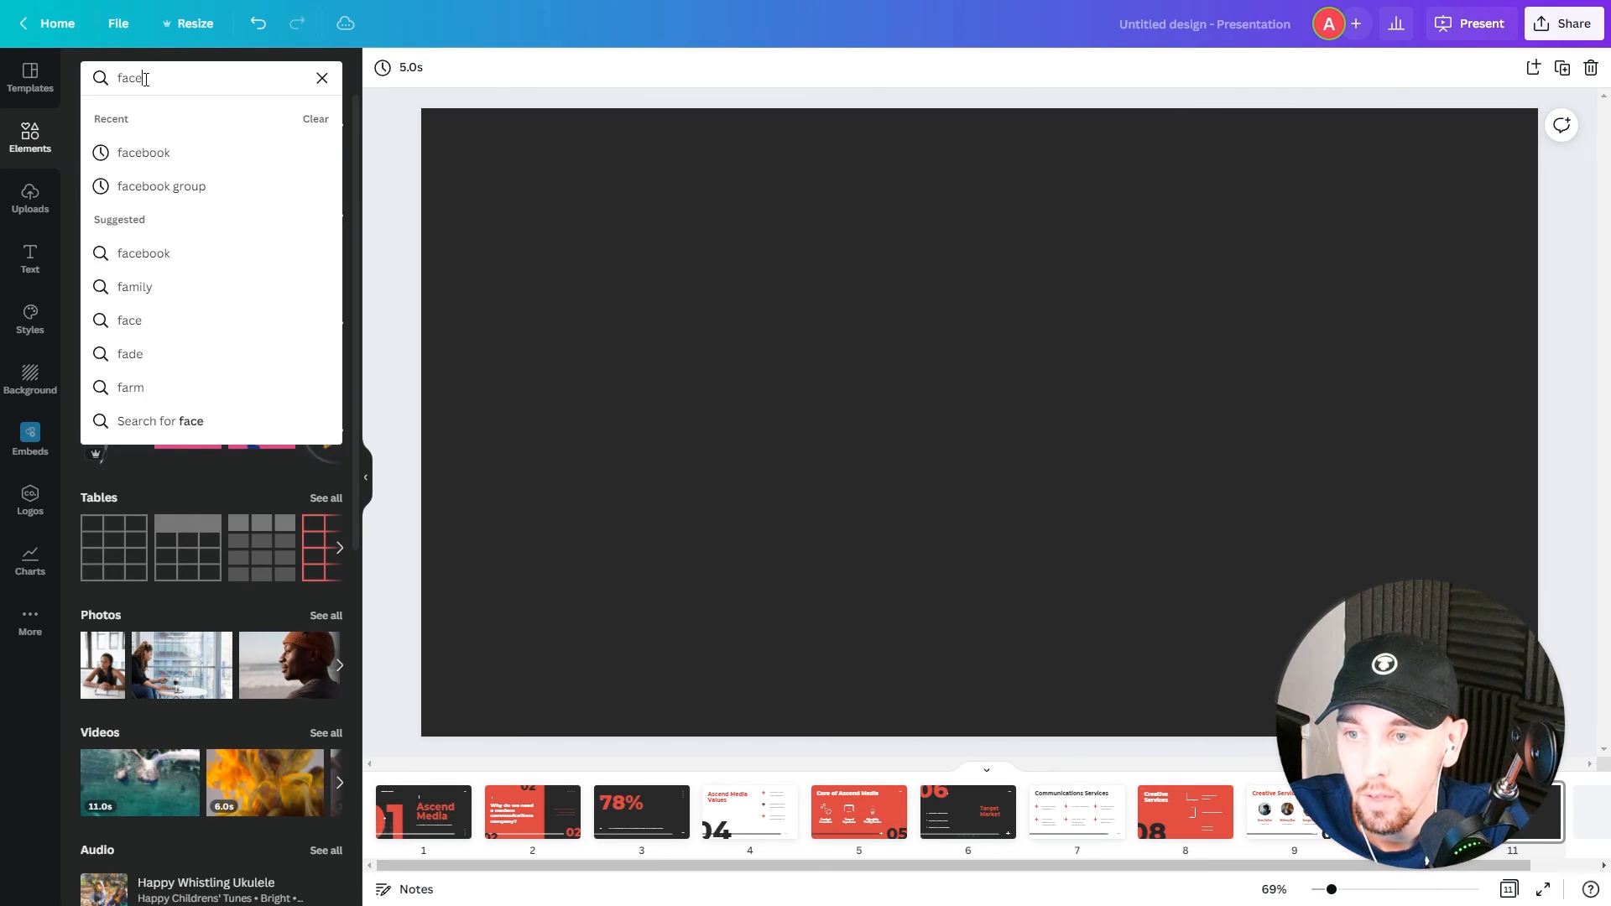
key(Return)
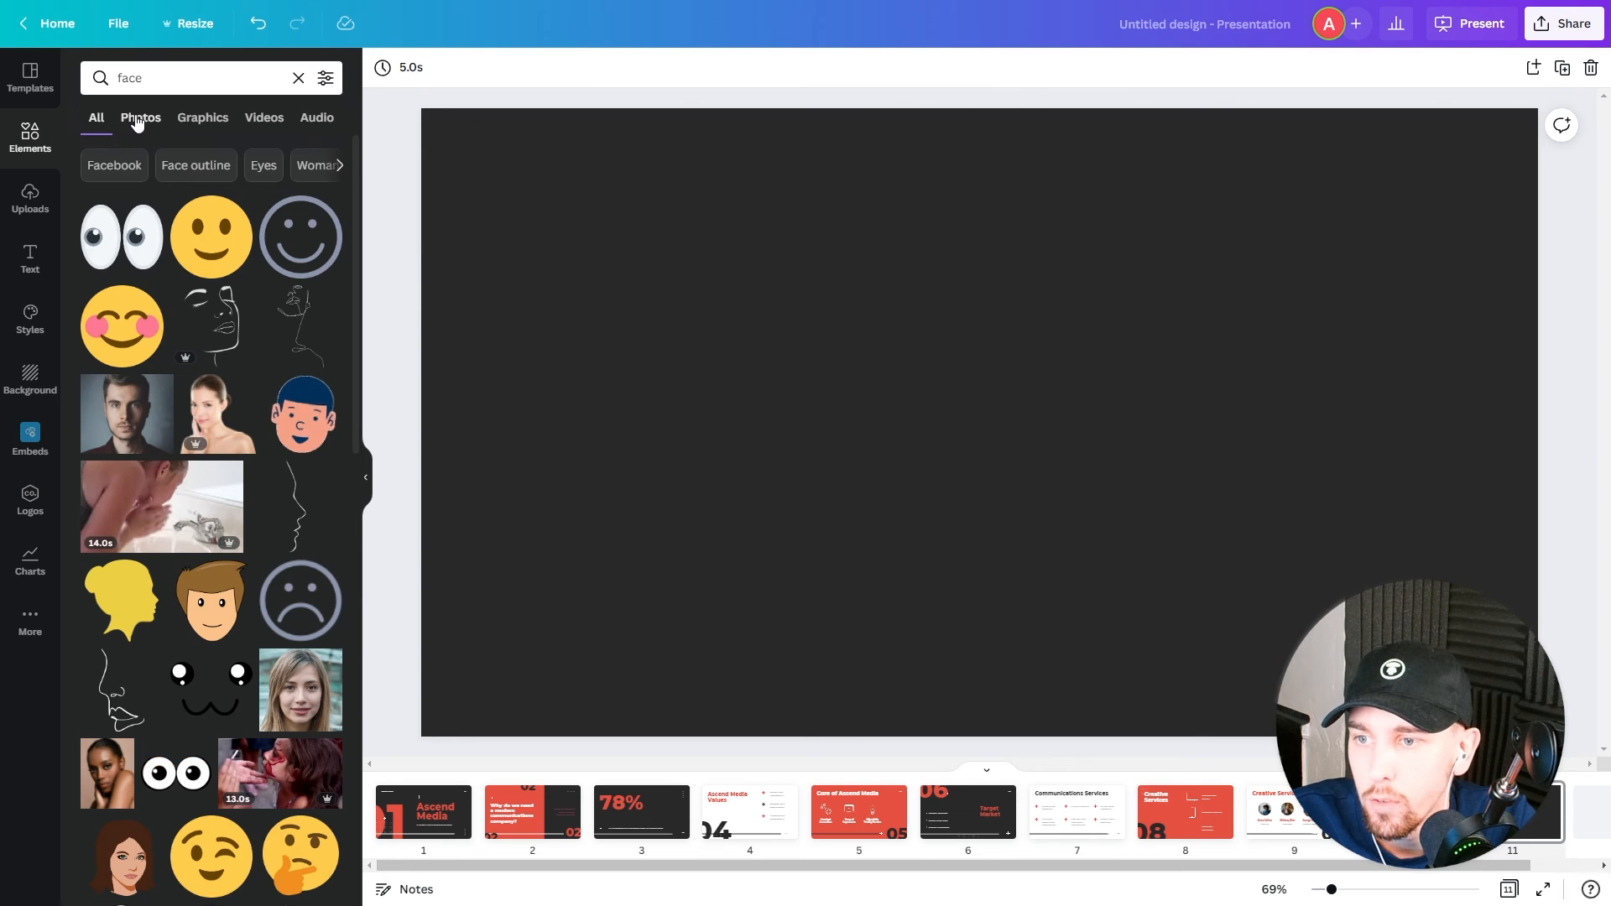
click(138, 120)
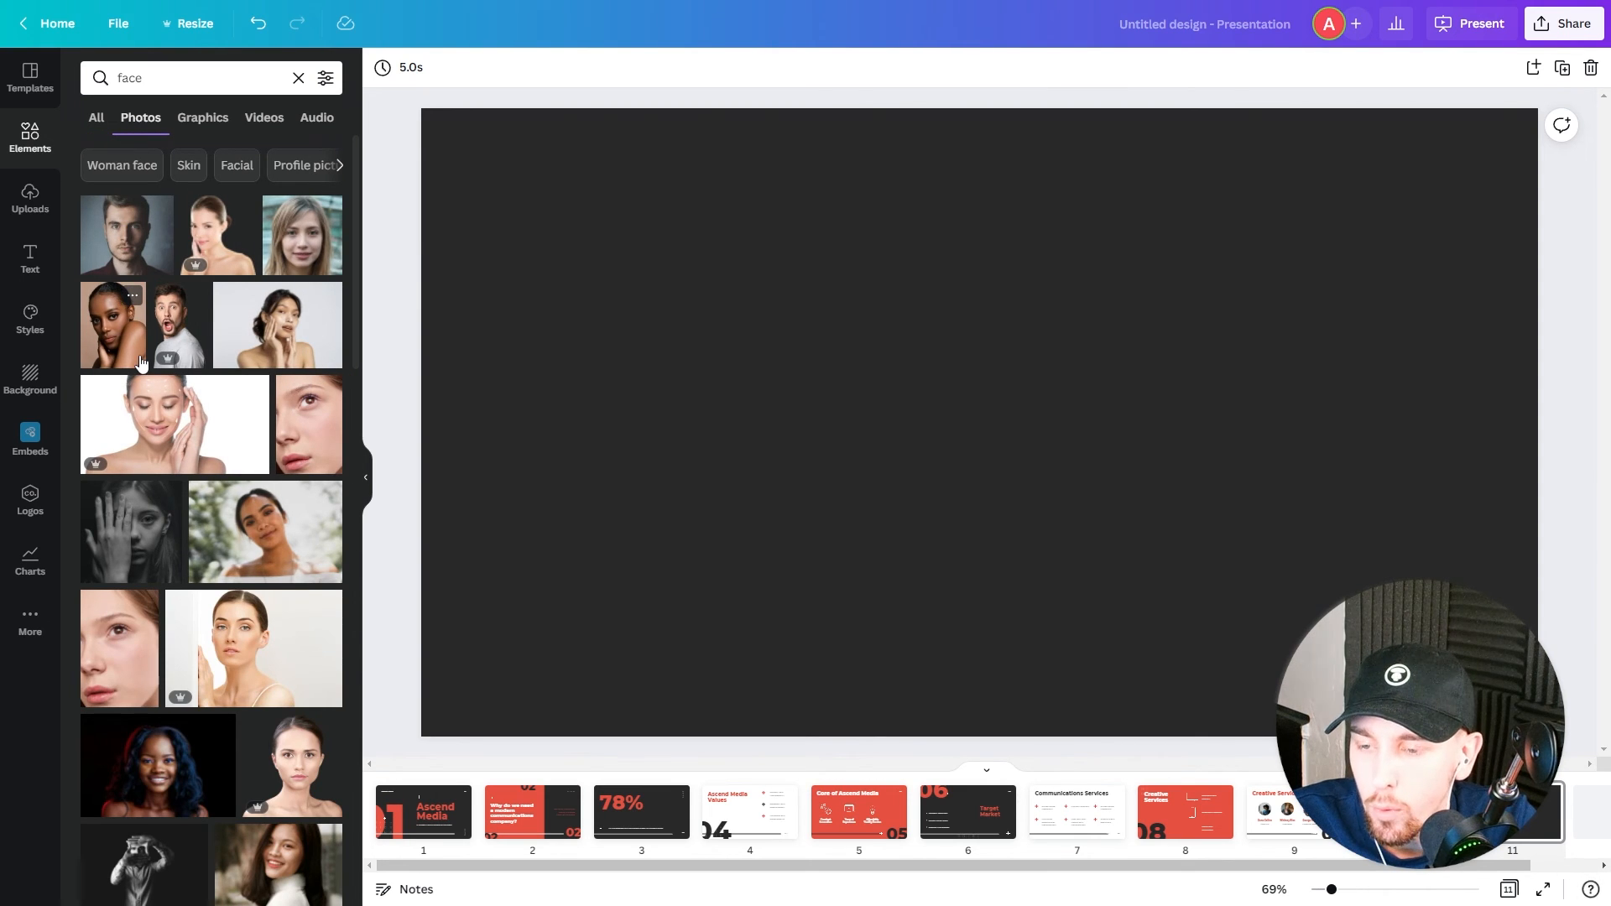
Step: Insert the photo of the grey-haired man in front of a wall of tools onto the empty page
scroll(141, 363, down, 10)
scroll(141, 362, down, 10)
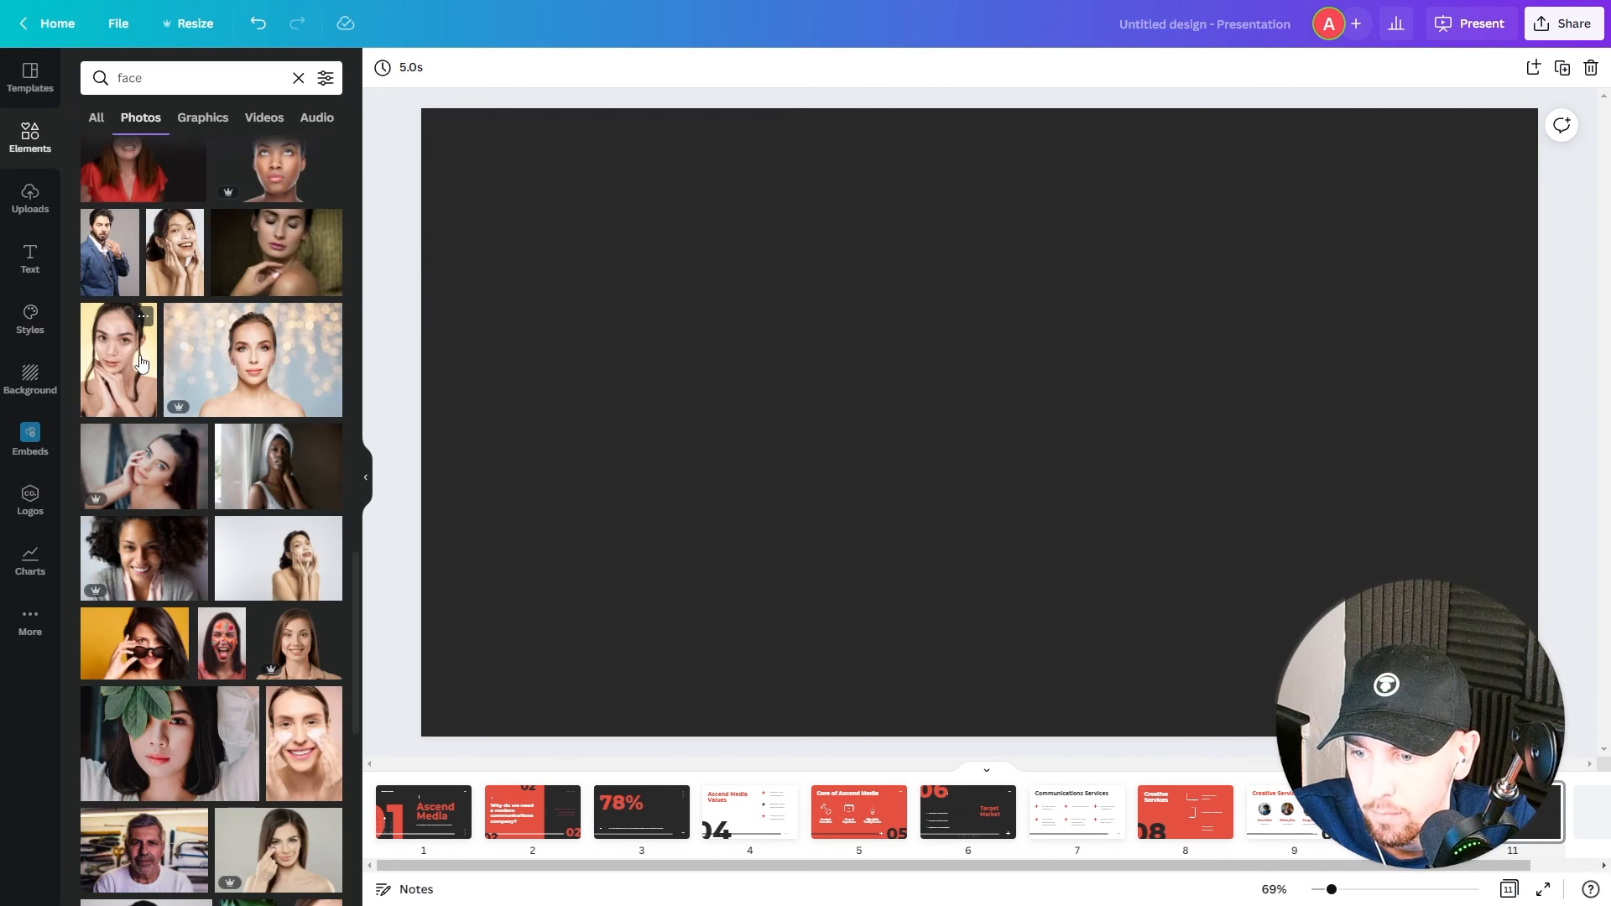
scroll(141, 362, down, 6)
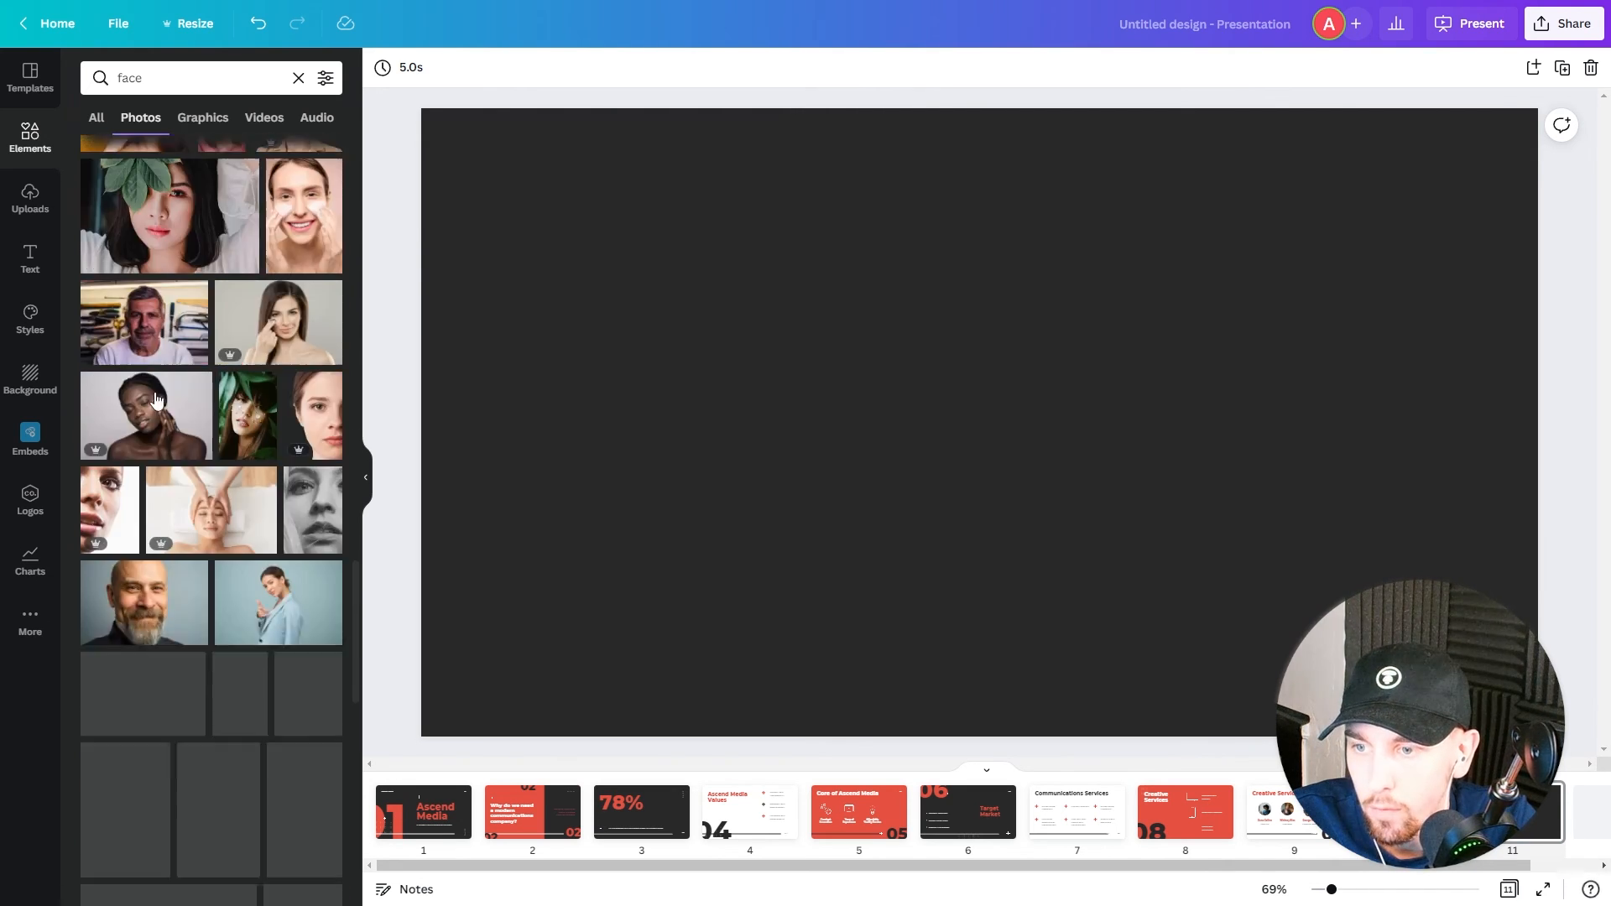
click(160, 390)
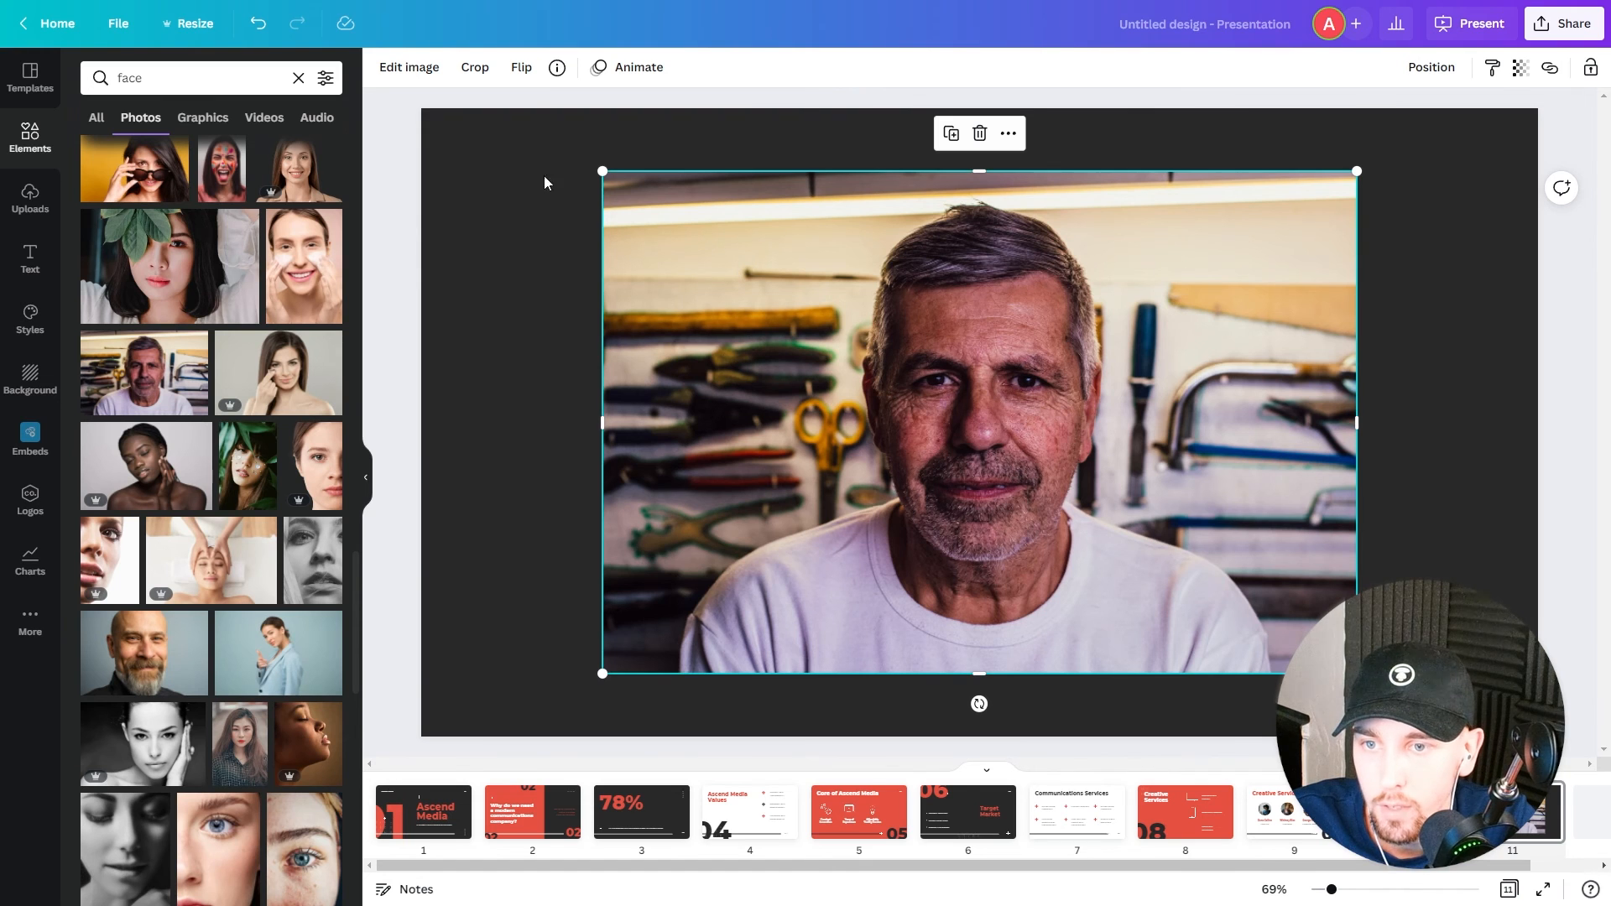
Step: Apply the Auto Focus effect to the man's photo with blur intensity 50 and blur position 9, and deselect it
click(398, 72)
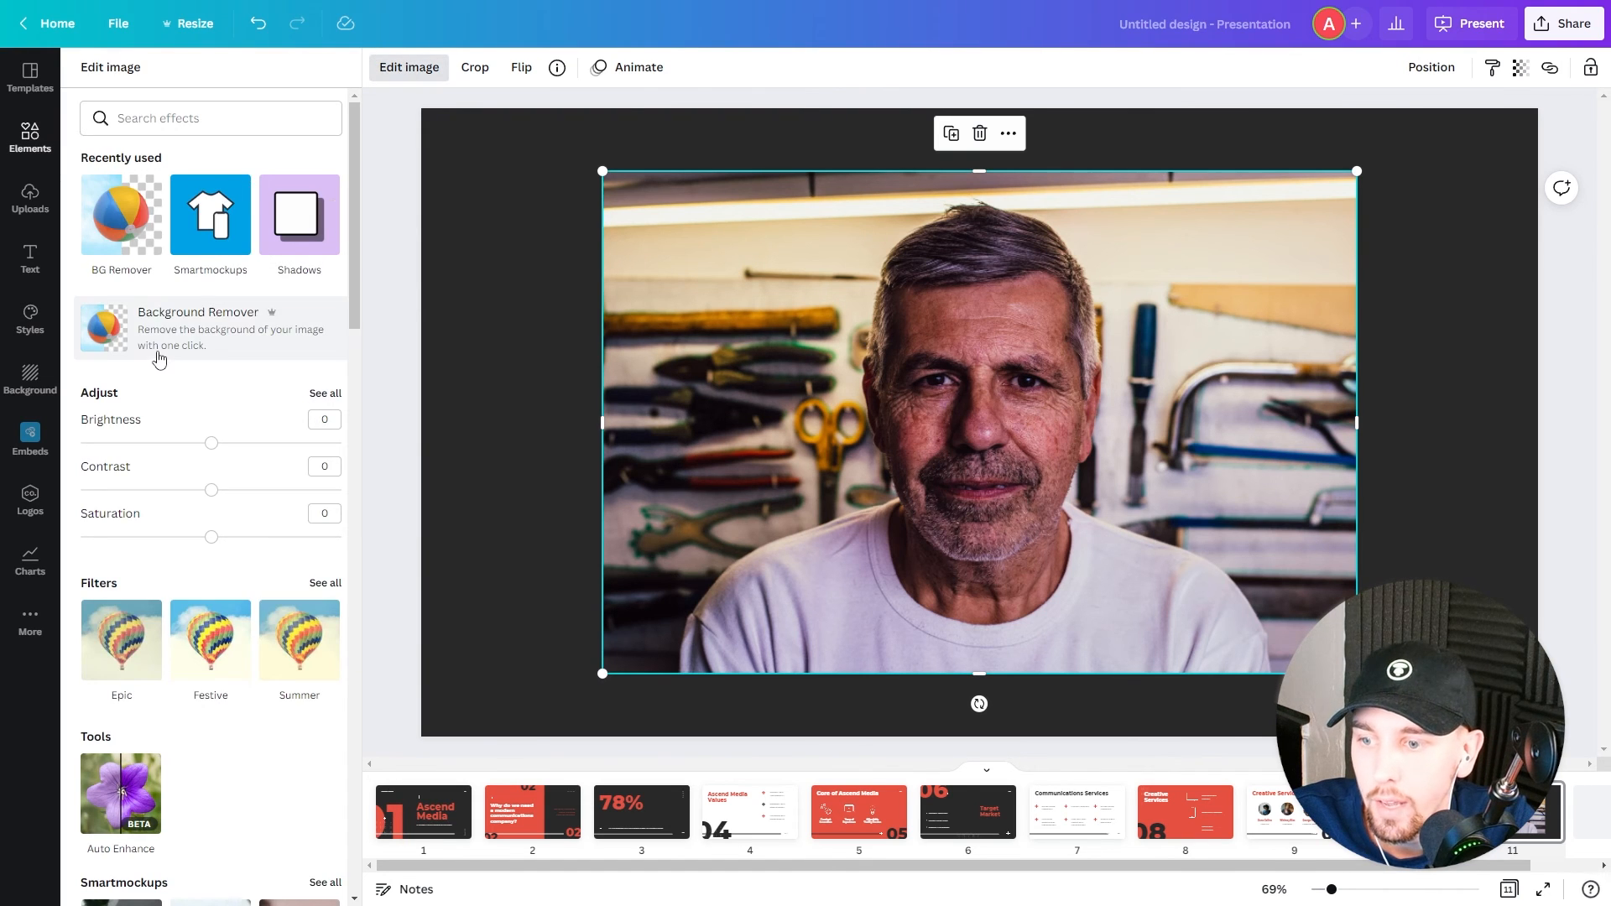
scroll(170, 436, down, 15)
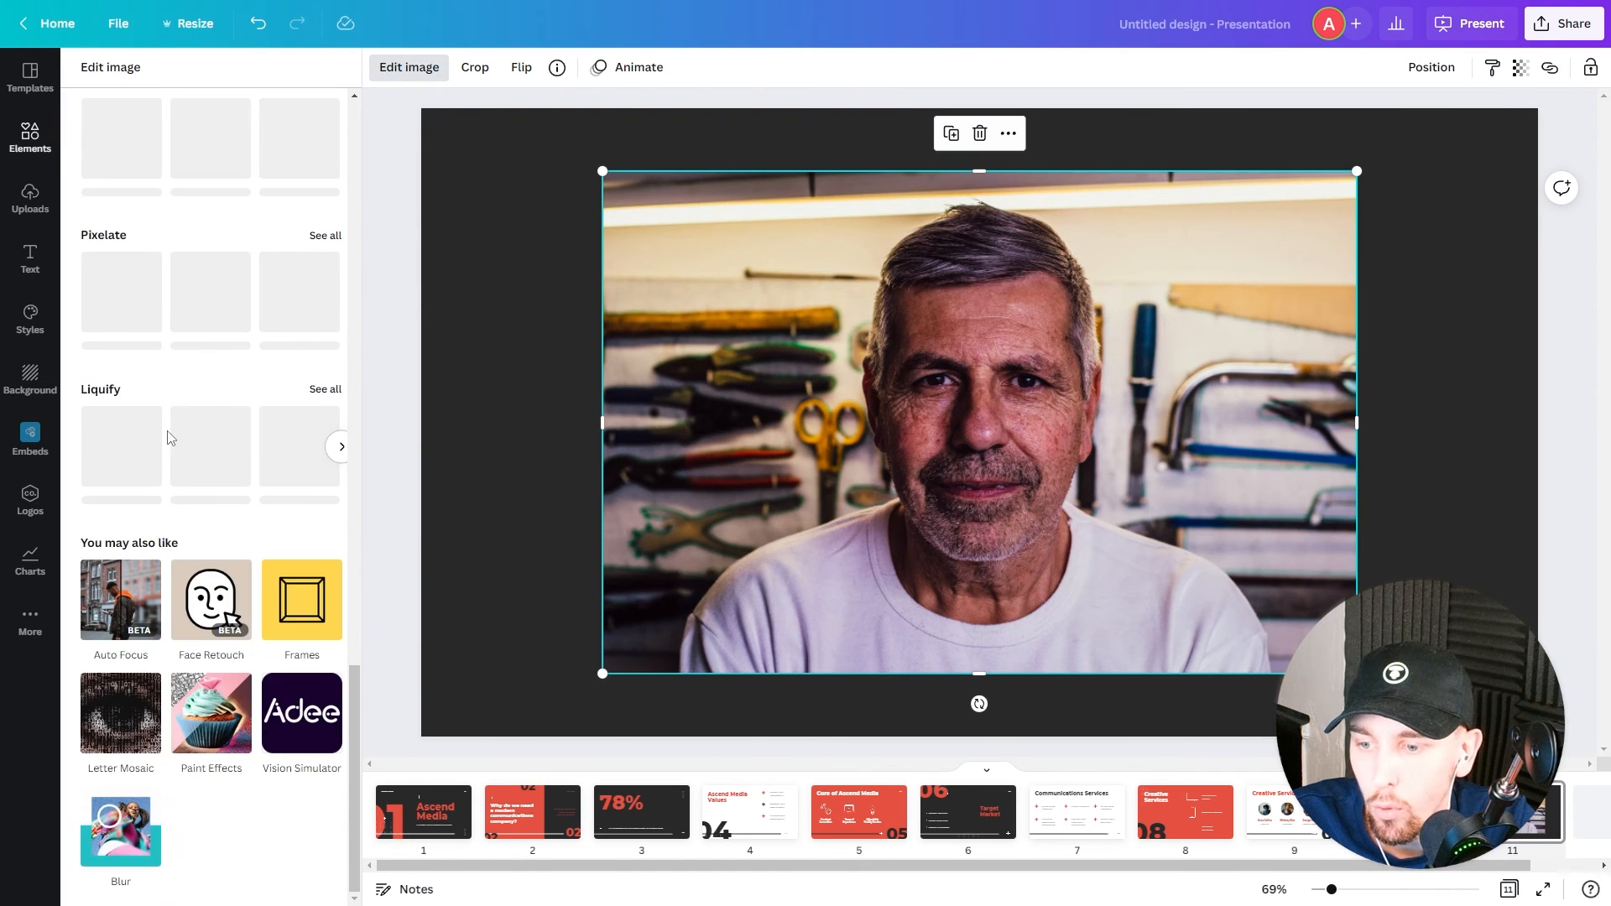
click(115, 606)
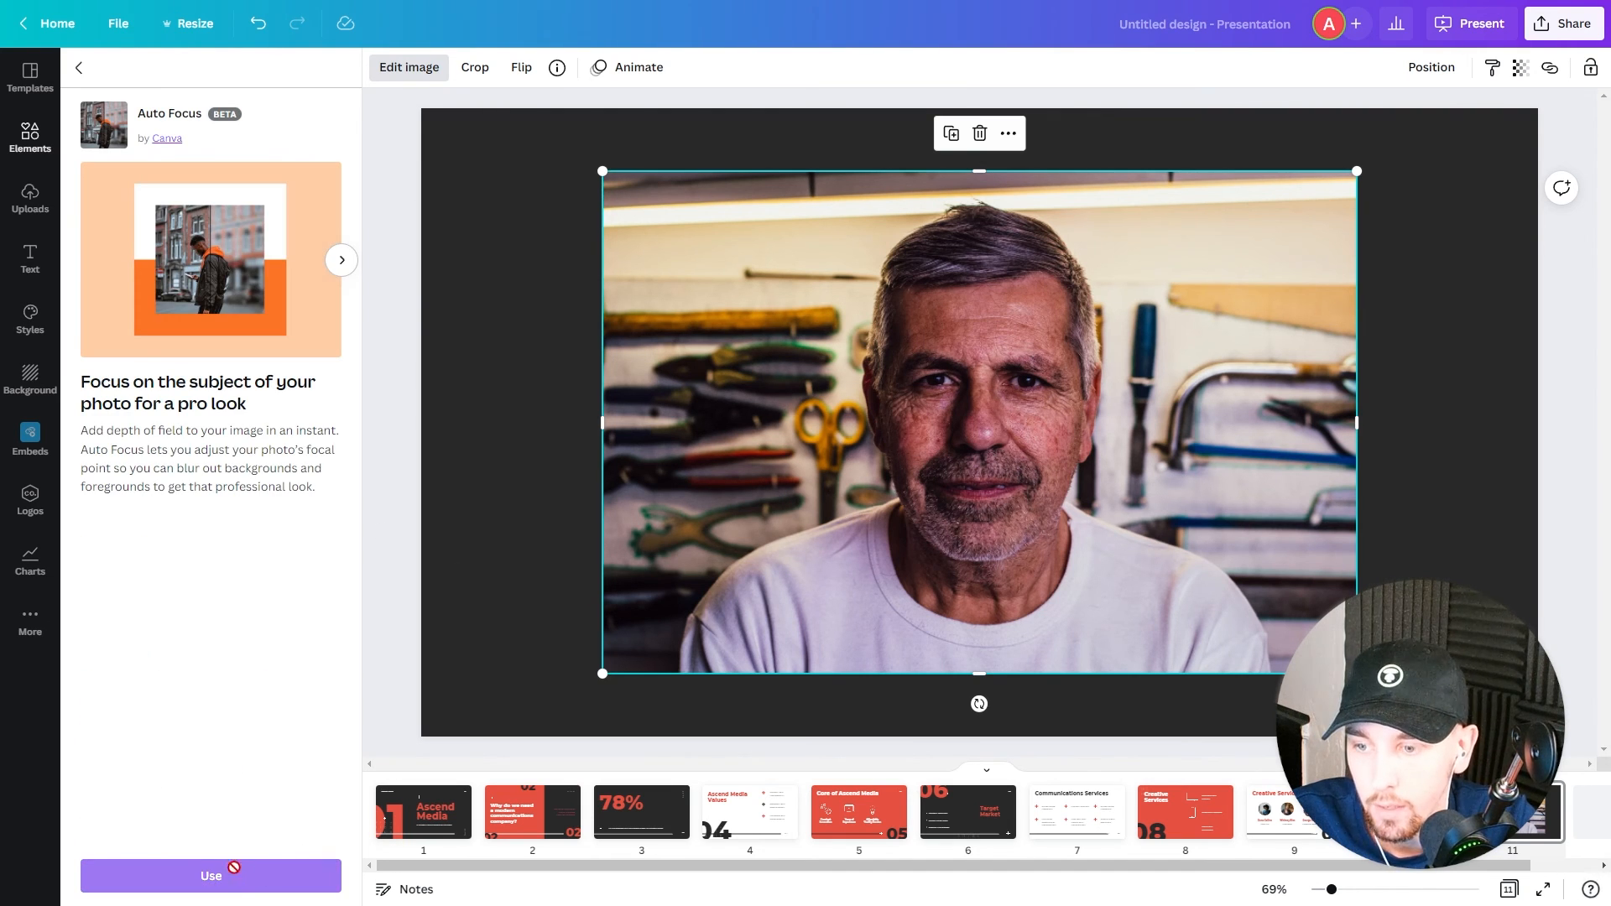
click(261, 875)
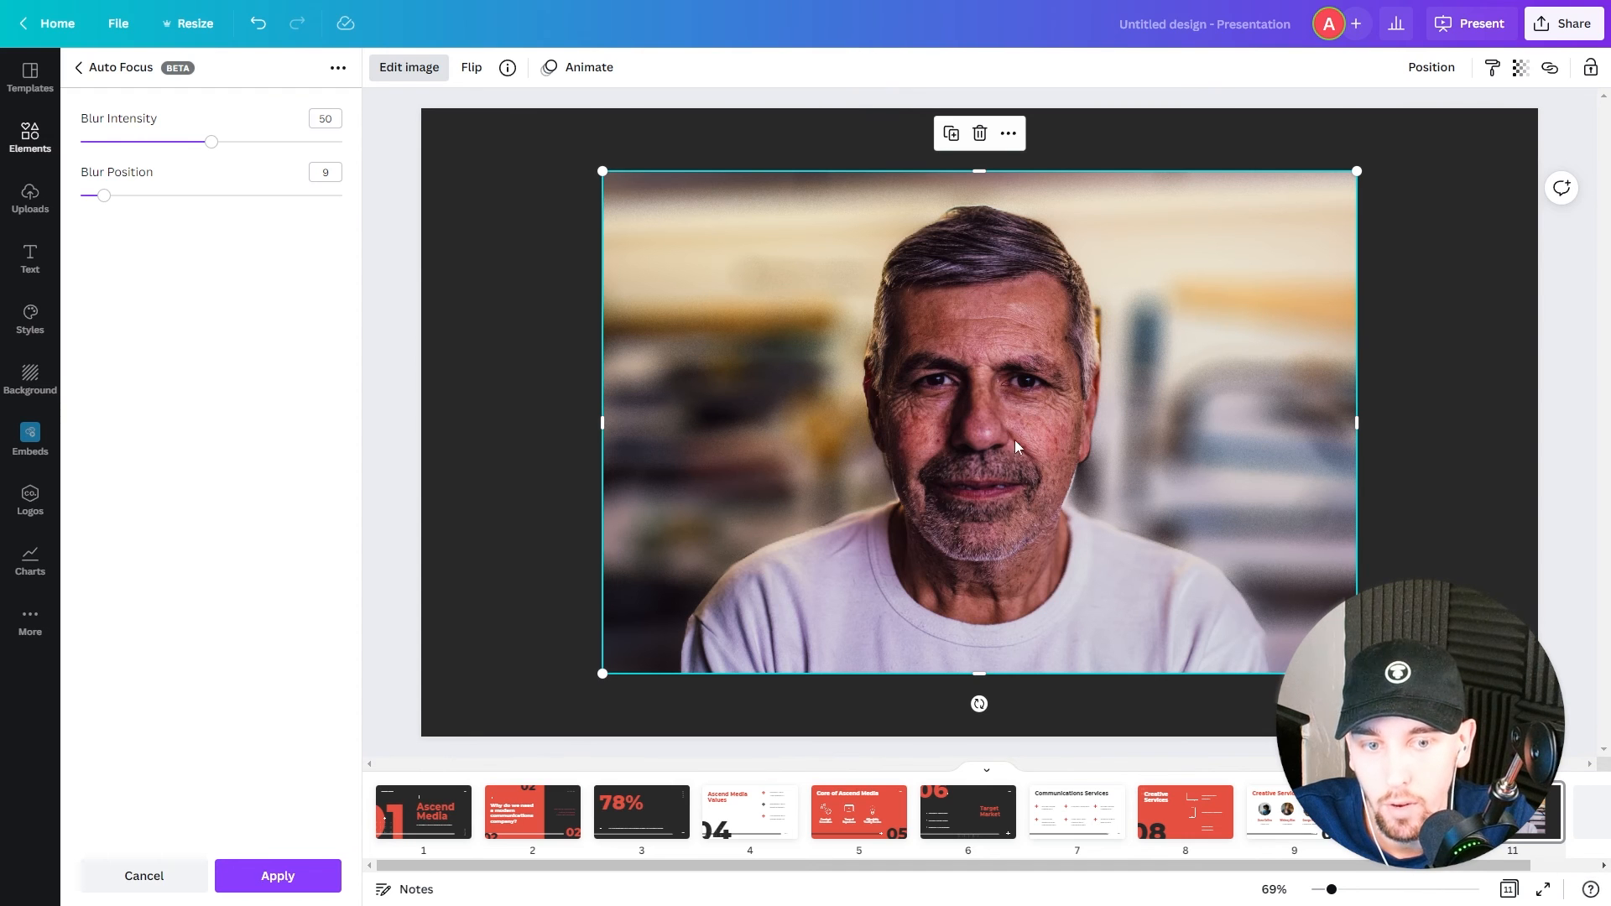
click(528, 472)
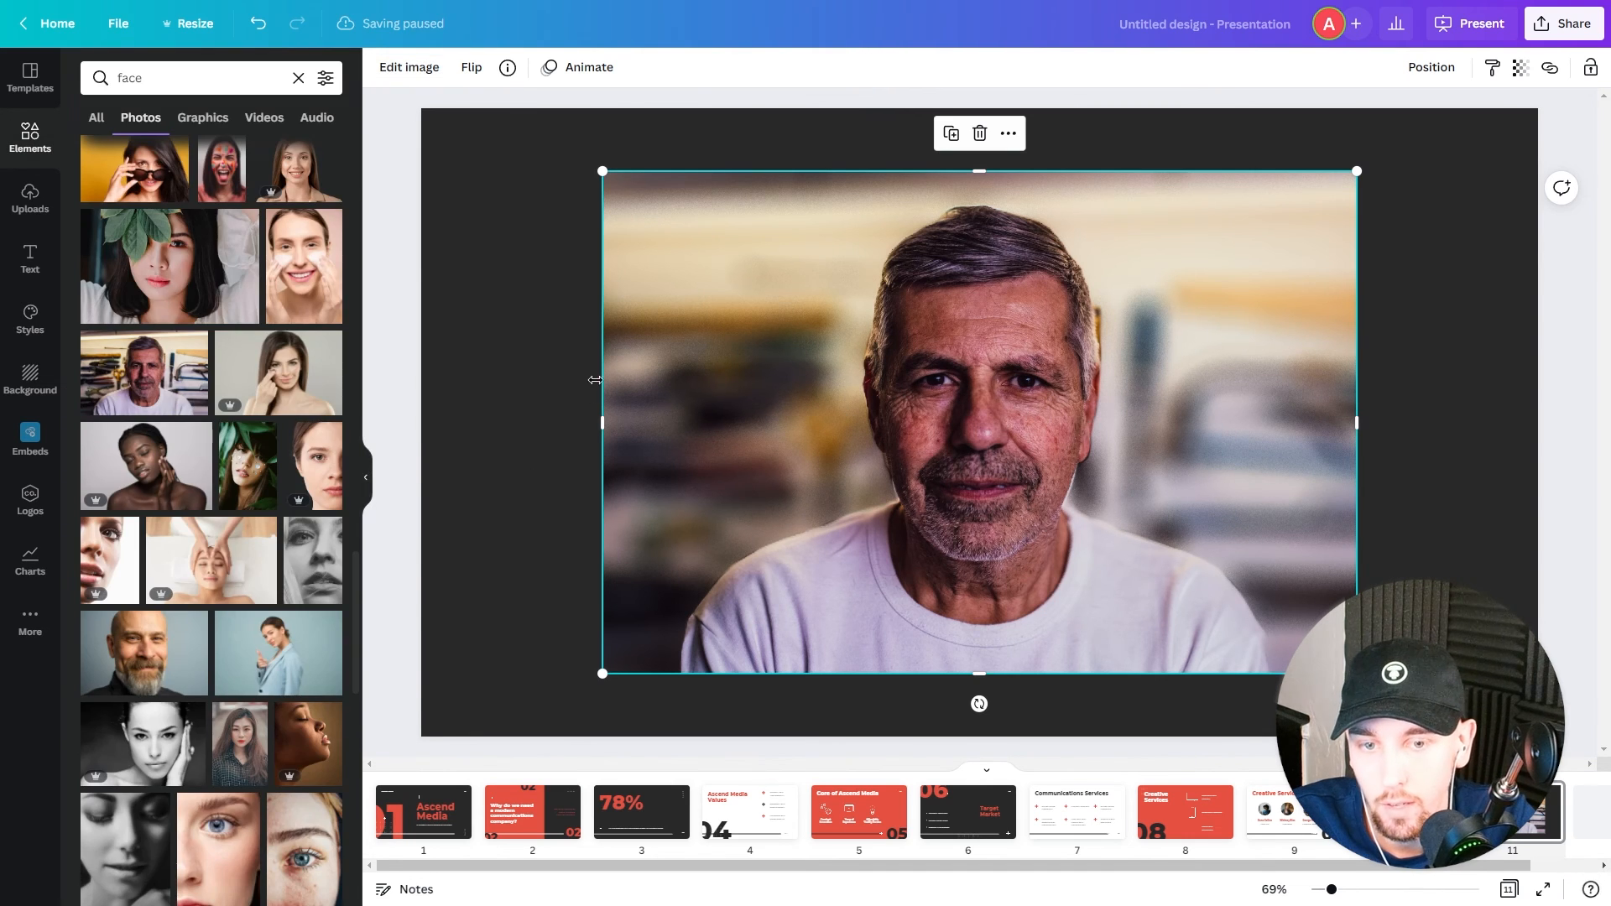
click(511, 367)
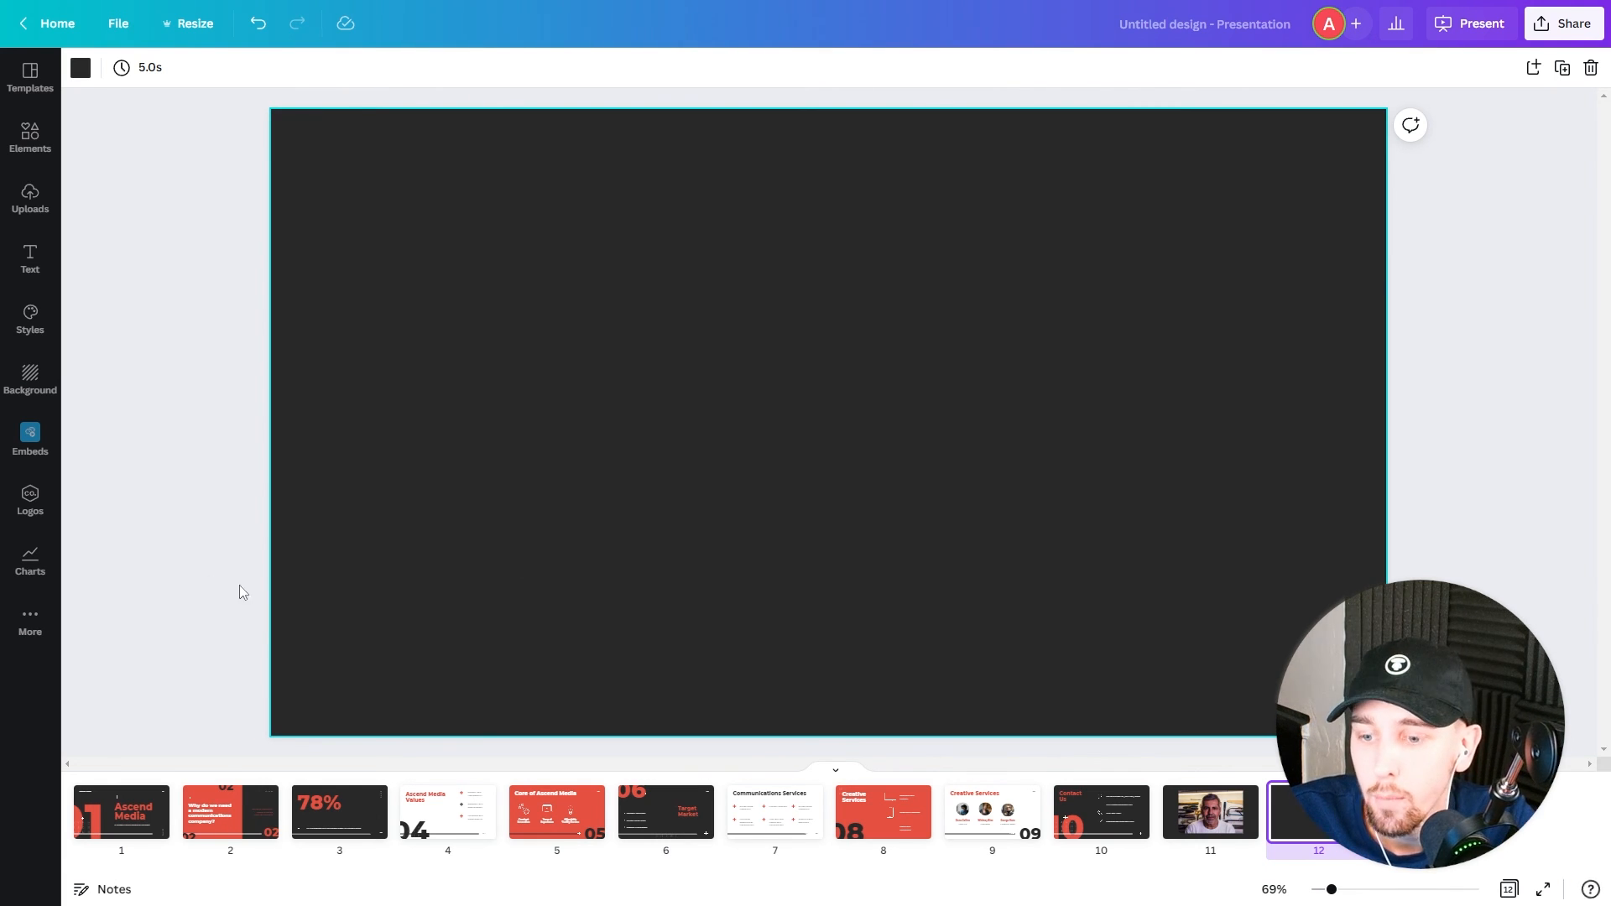
Step: Add the eye and crown emojis to page 12 from the Emoji app, moving the crown to the left of the eye
click(30, 621)
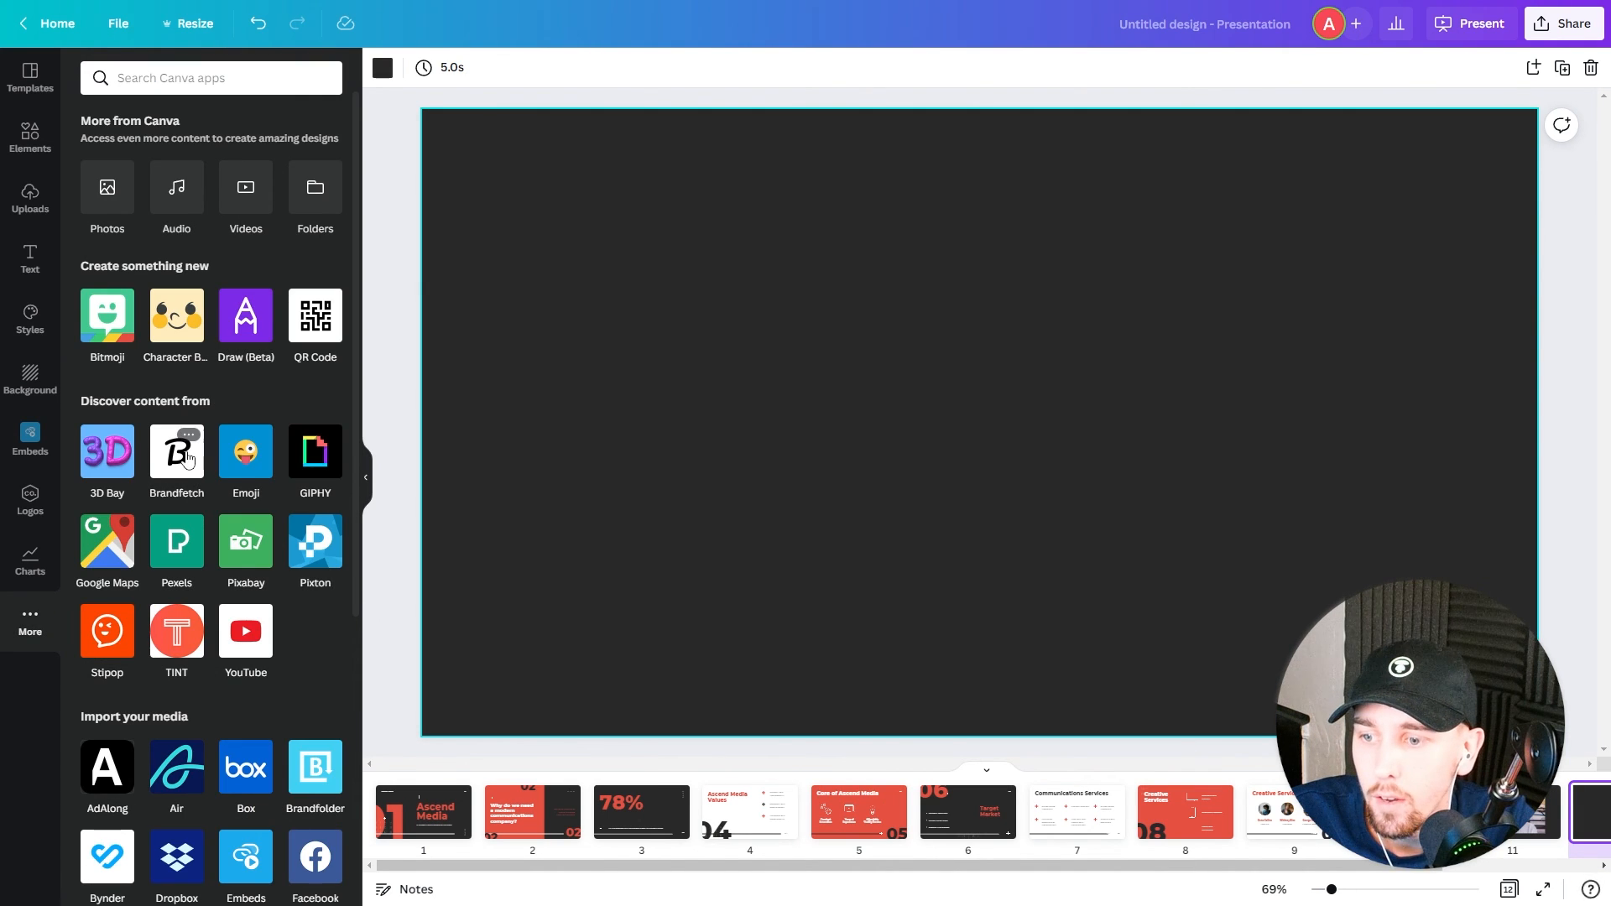
click(241, 455)
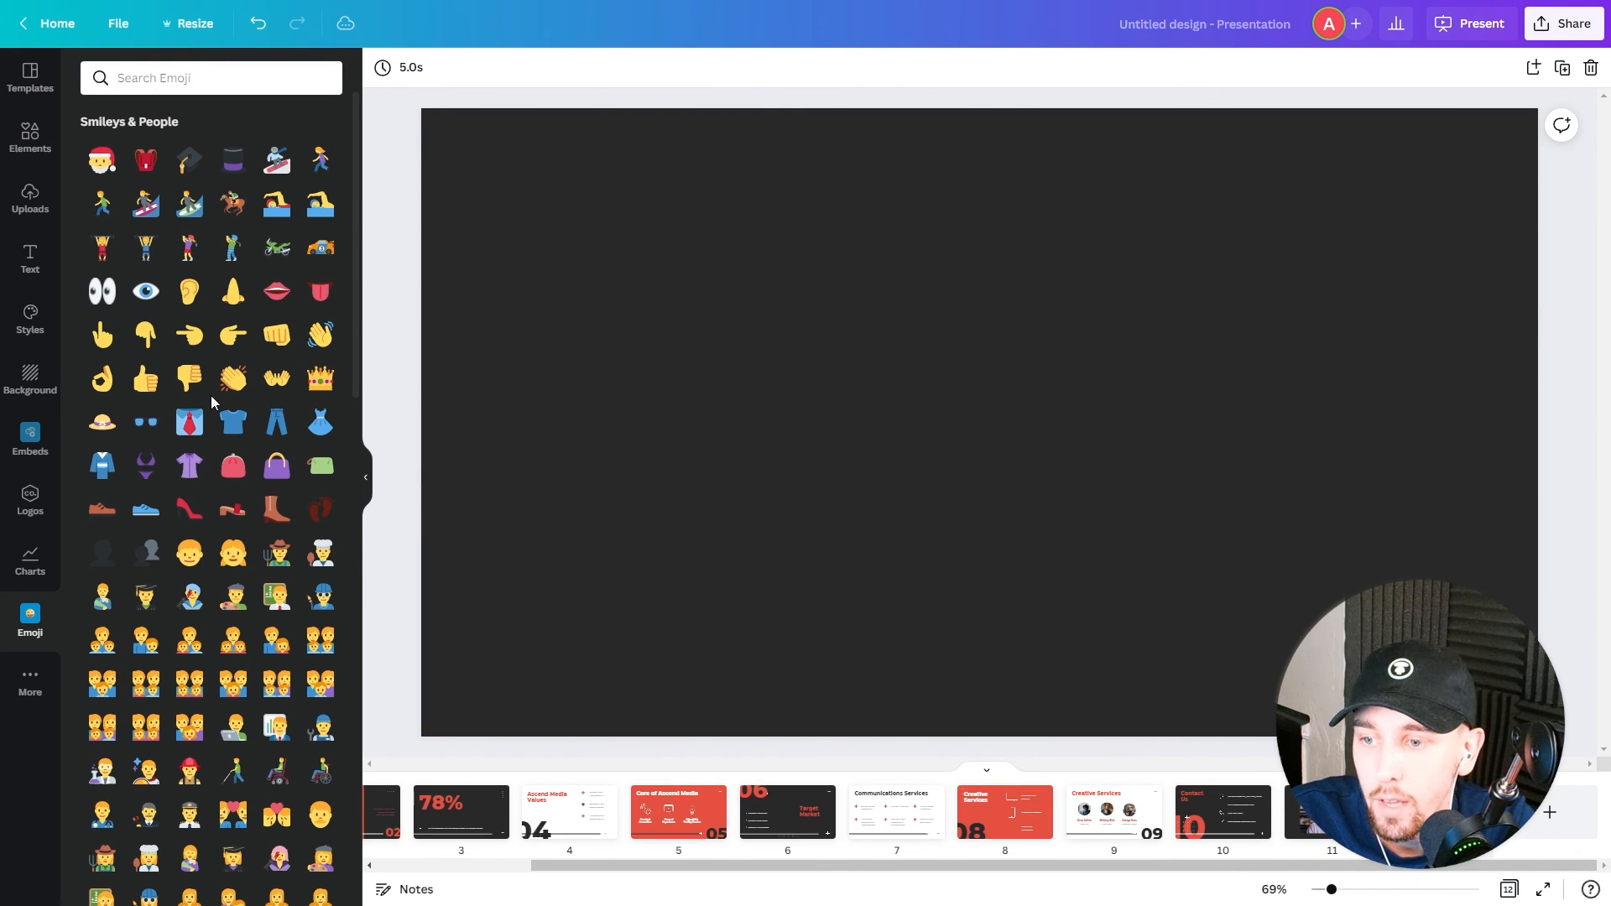
click(139, 295)
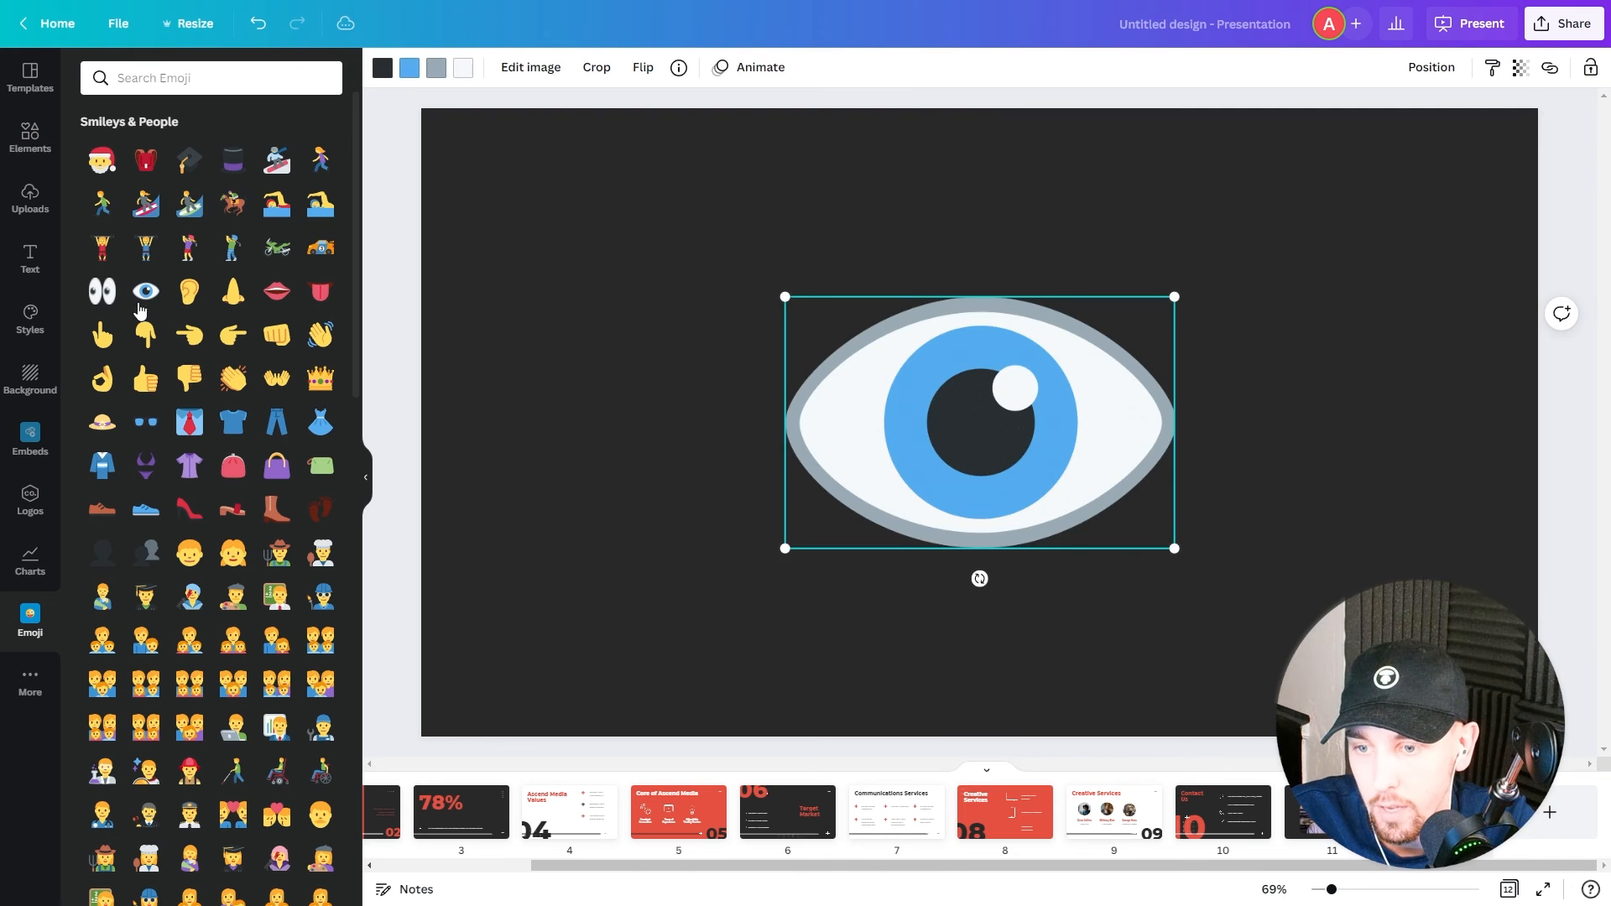
click(321, 383)
drag(968, 449, 679, 419)
Step: Add the tears-of-joy emoji to page 12 and move it to the right of the eye
scroll(250, 481, down, 1)
scroll(249, 481, down, 15)
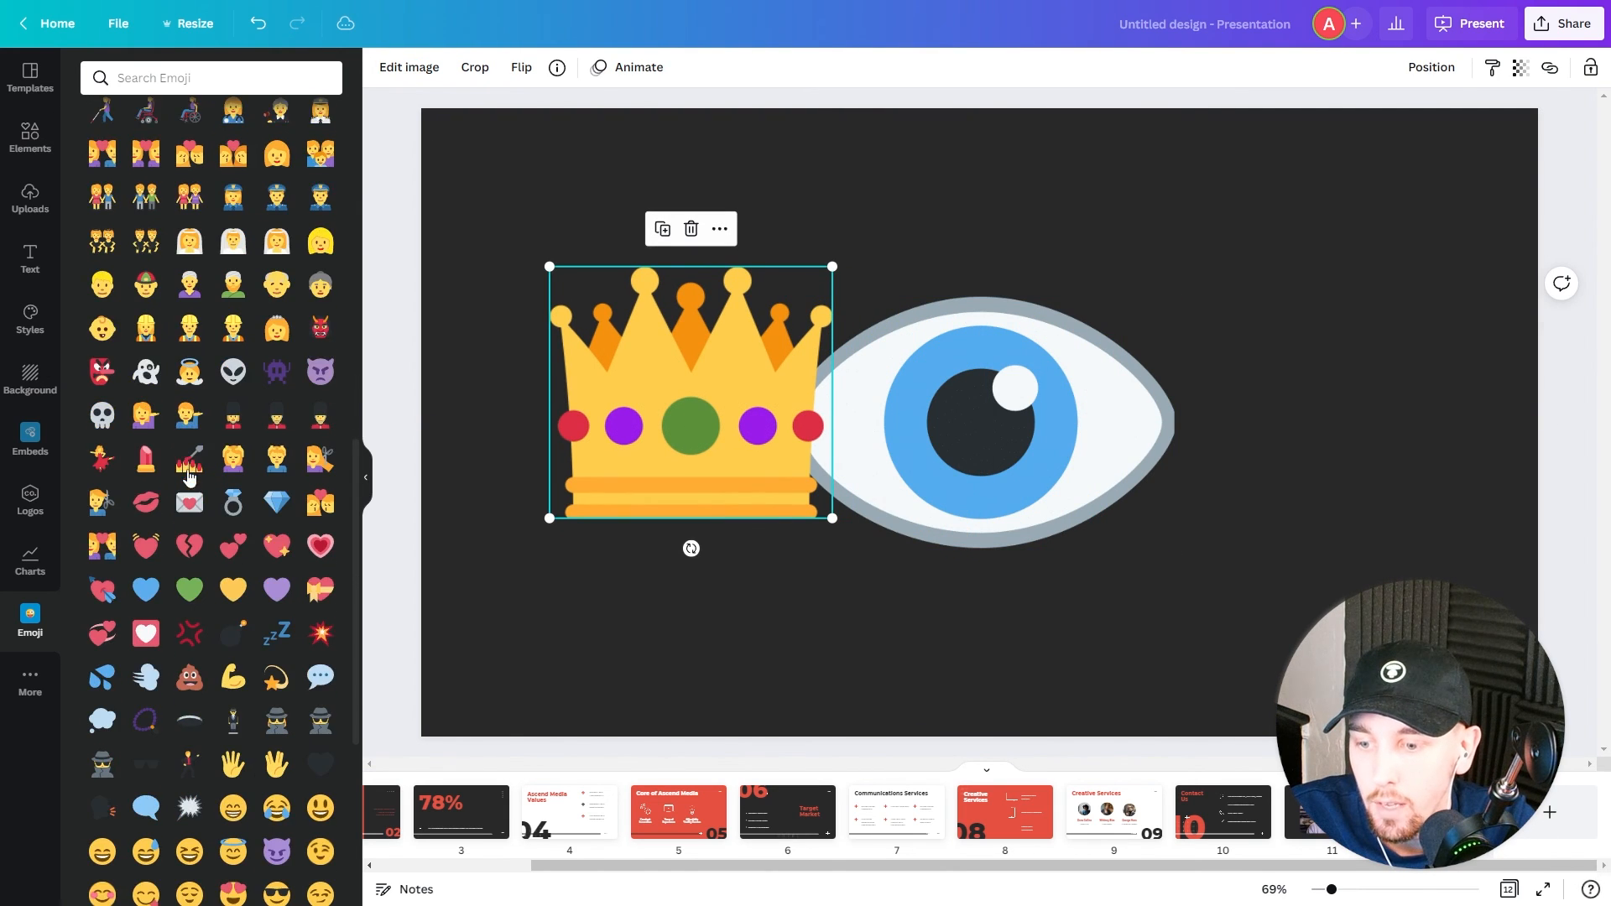
scroll(190, 462, down, 3)
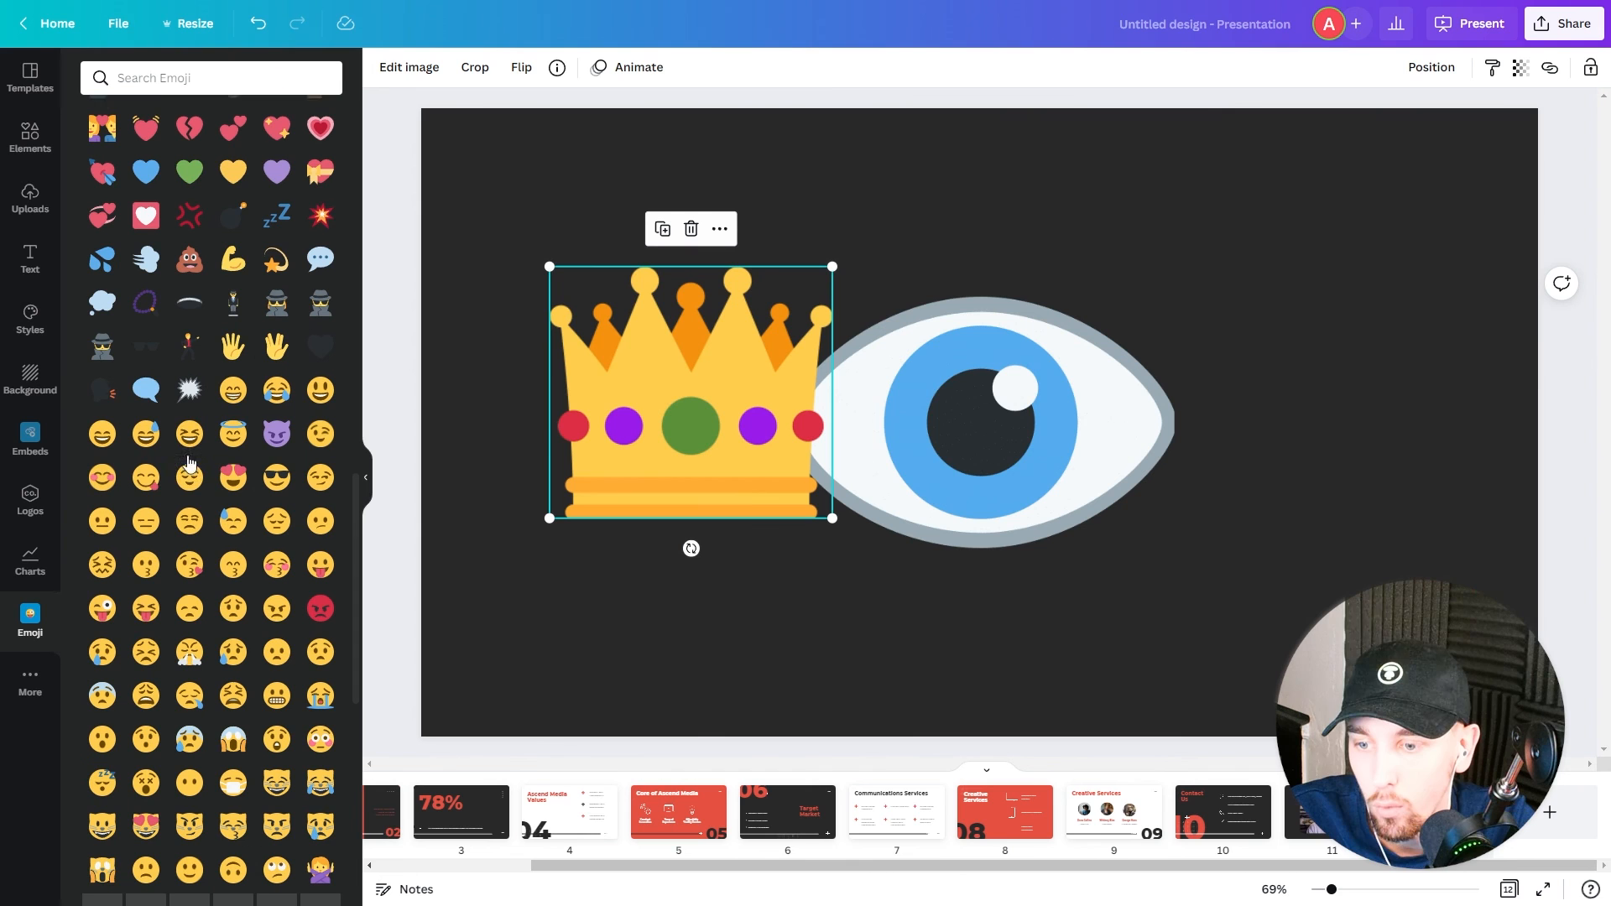
click(280, 398)
drag(914, 410, 1247, 482)
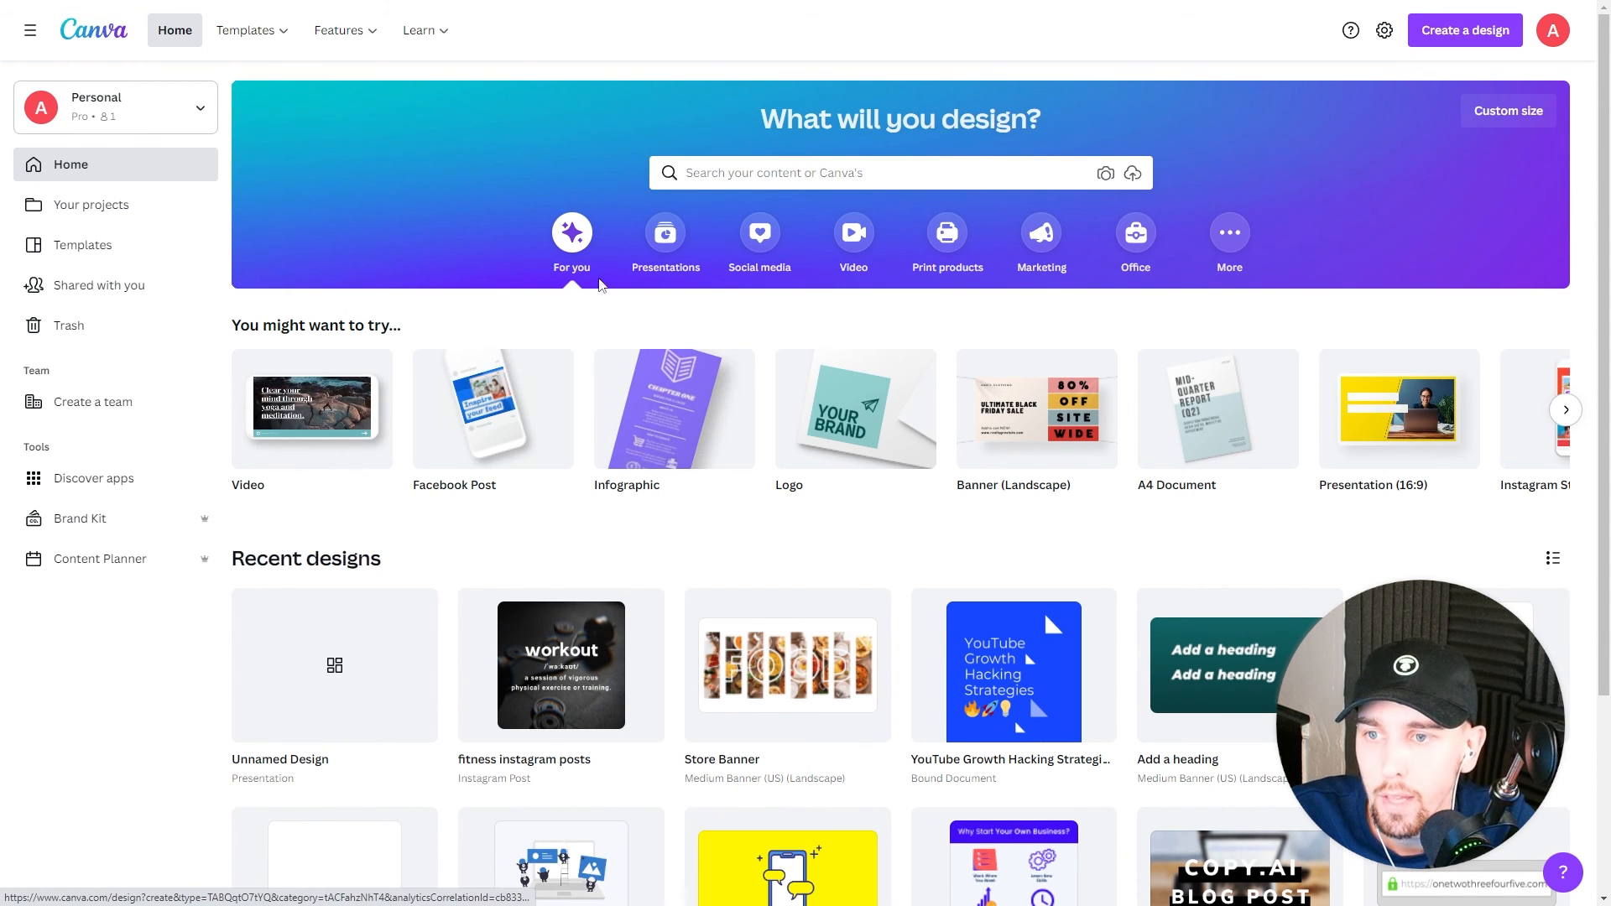
Step: Open the template categories on the Canva home page
click(252, 34)
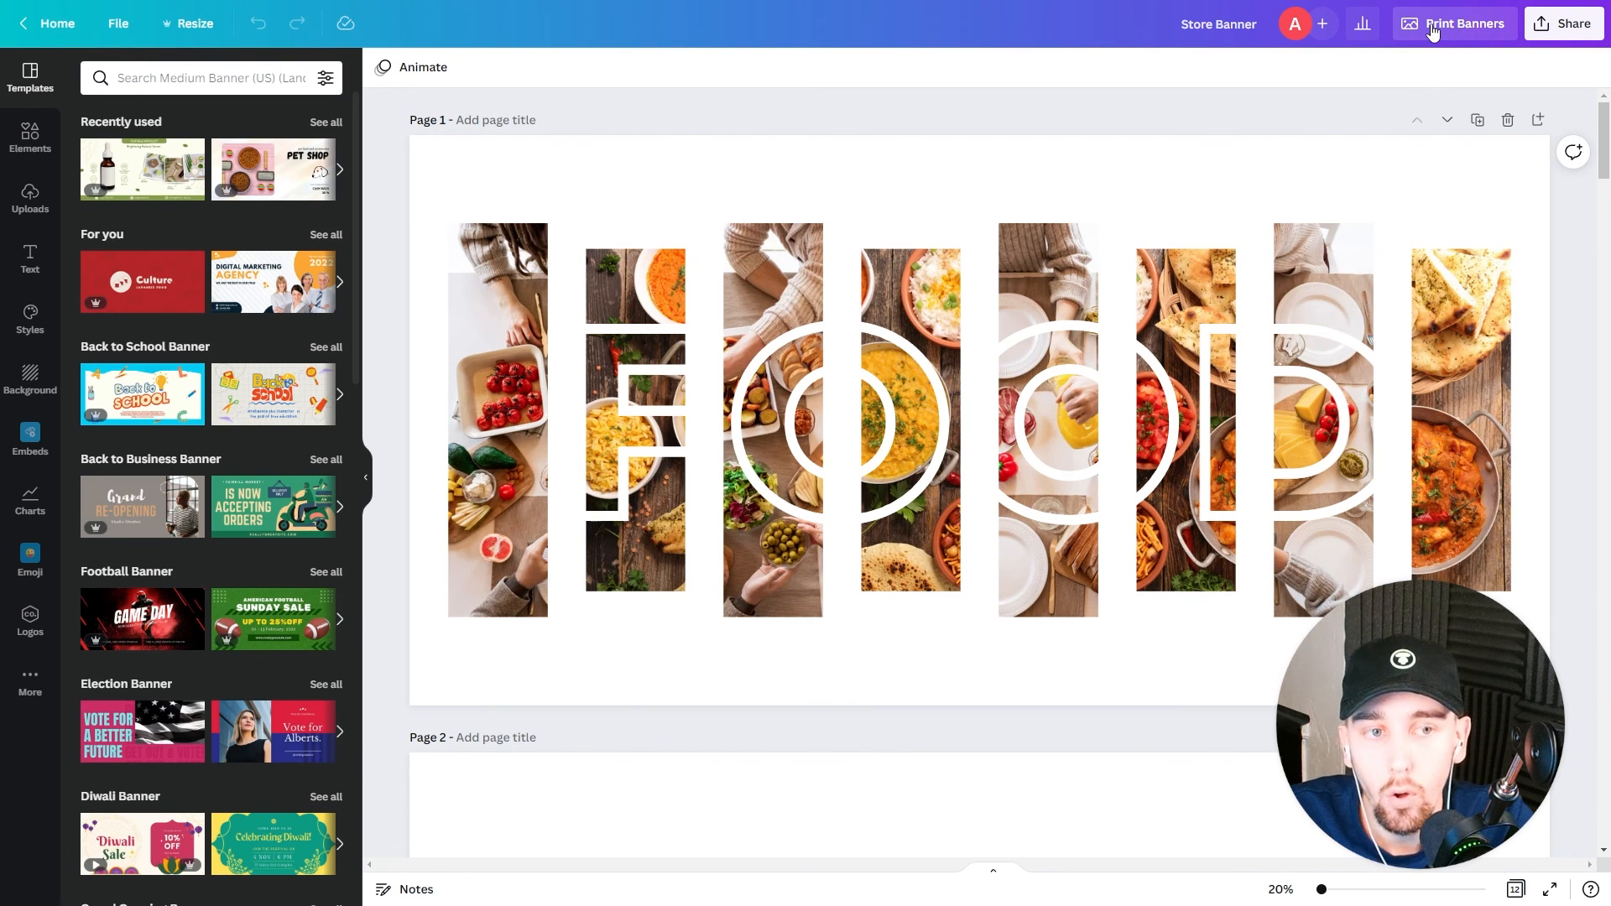
Step: Browse the printable products for the Store Banner design and choose Banners
click(1542, 26)
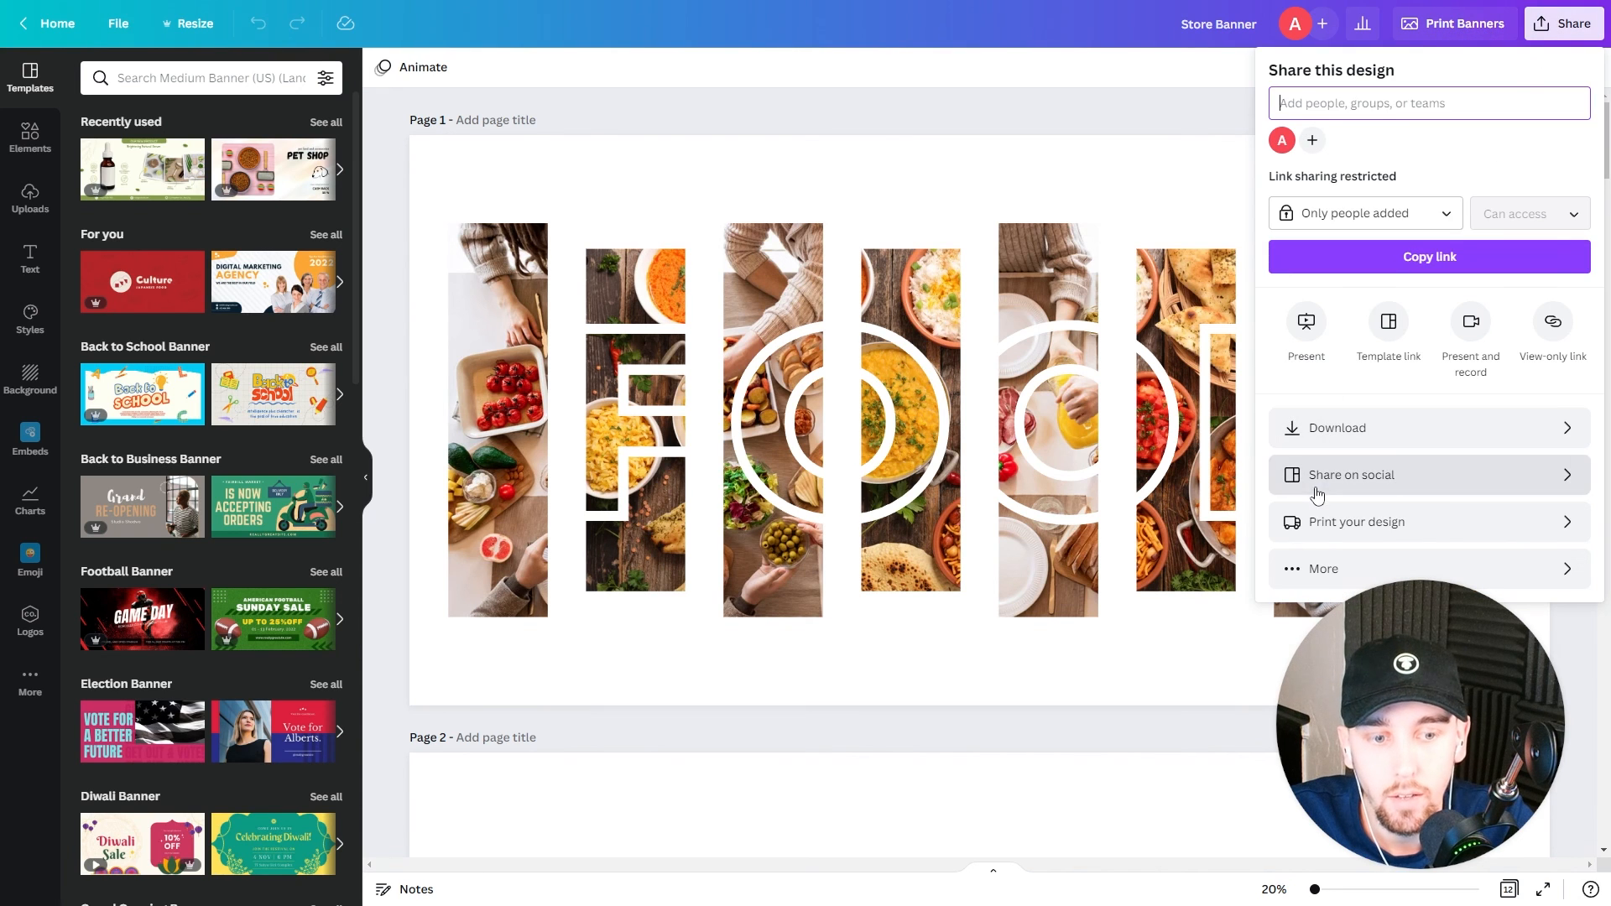
click(1331, 529)
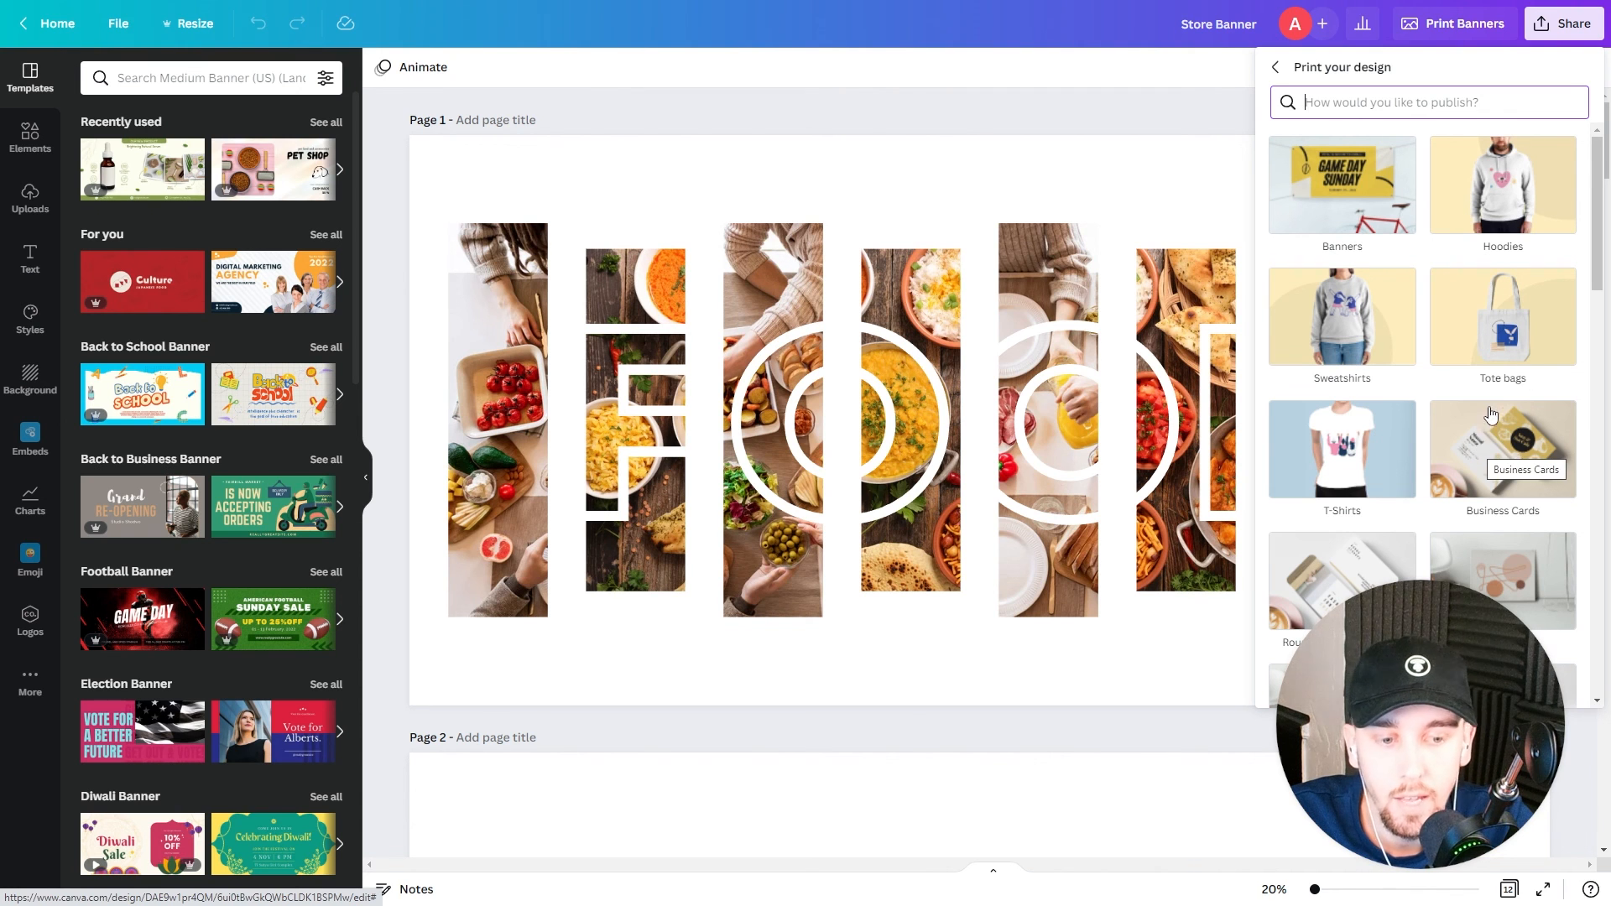
scroll(1480, 454, down, 5)
scroll(1394, 436, up, 5)
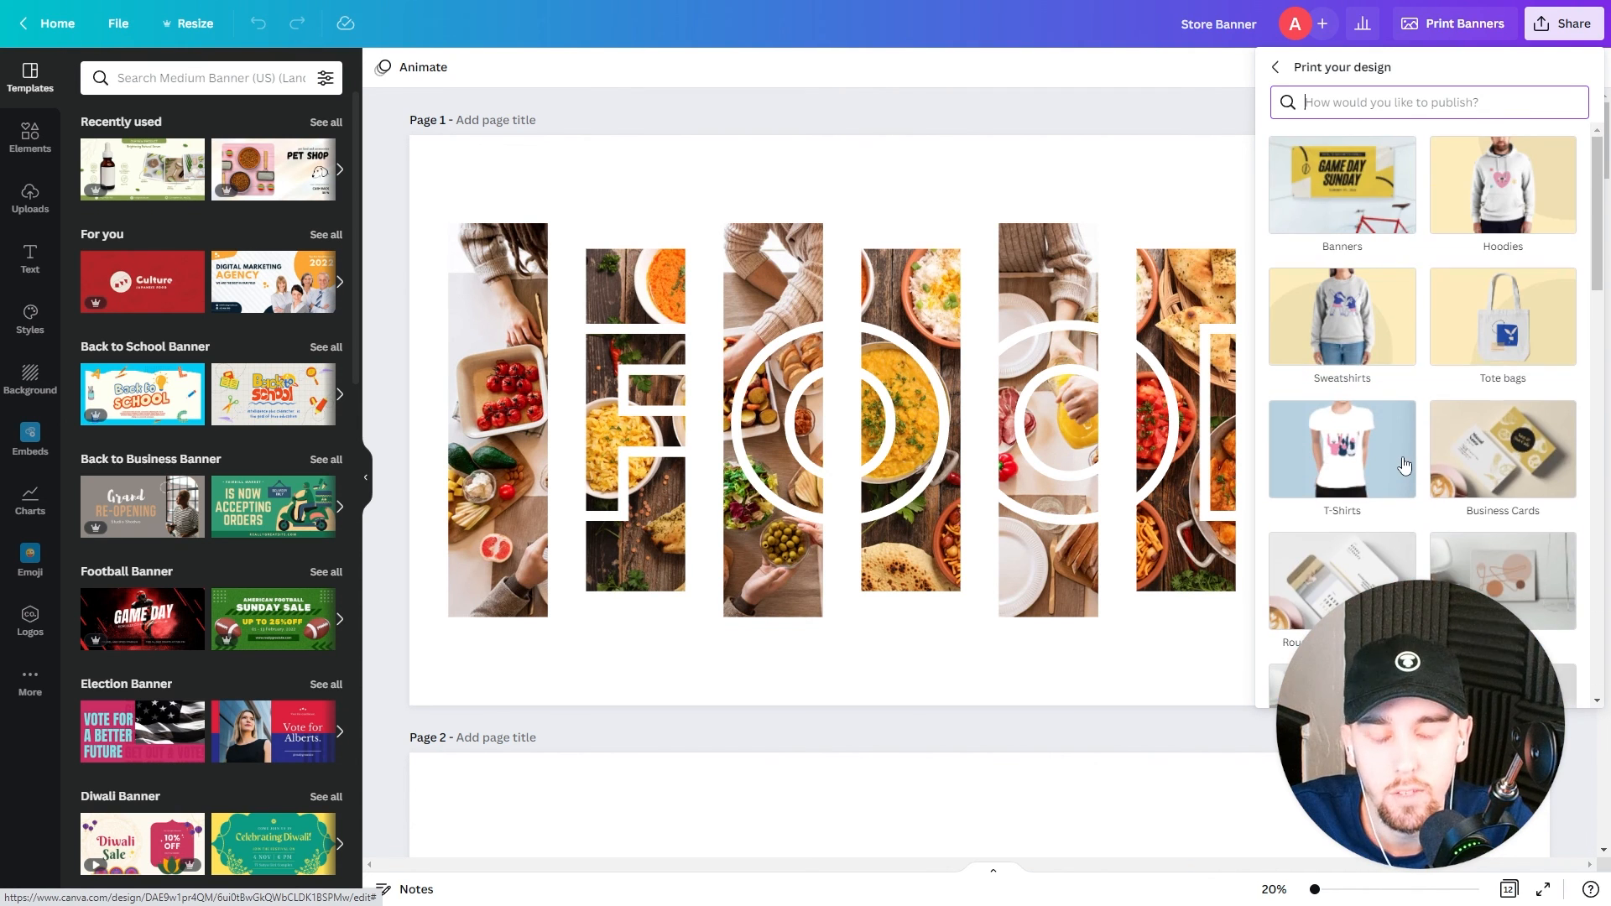
click(1343, 210)
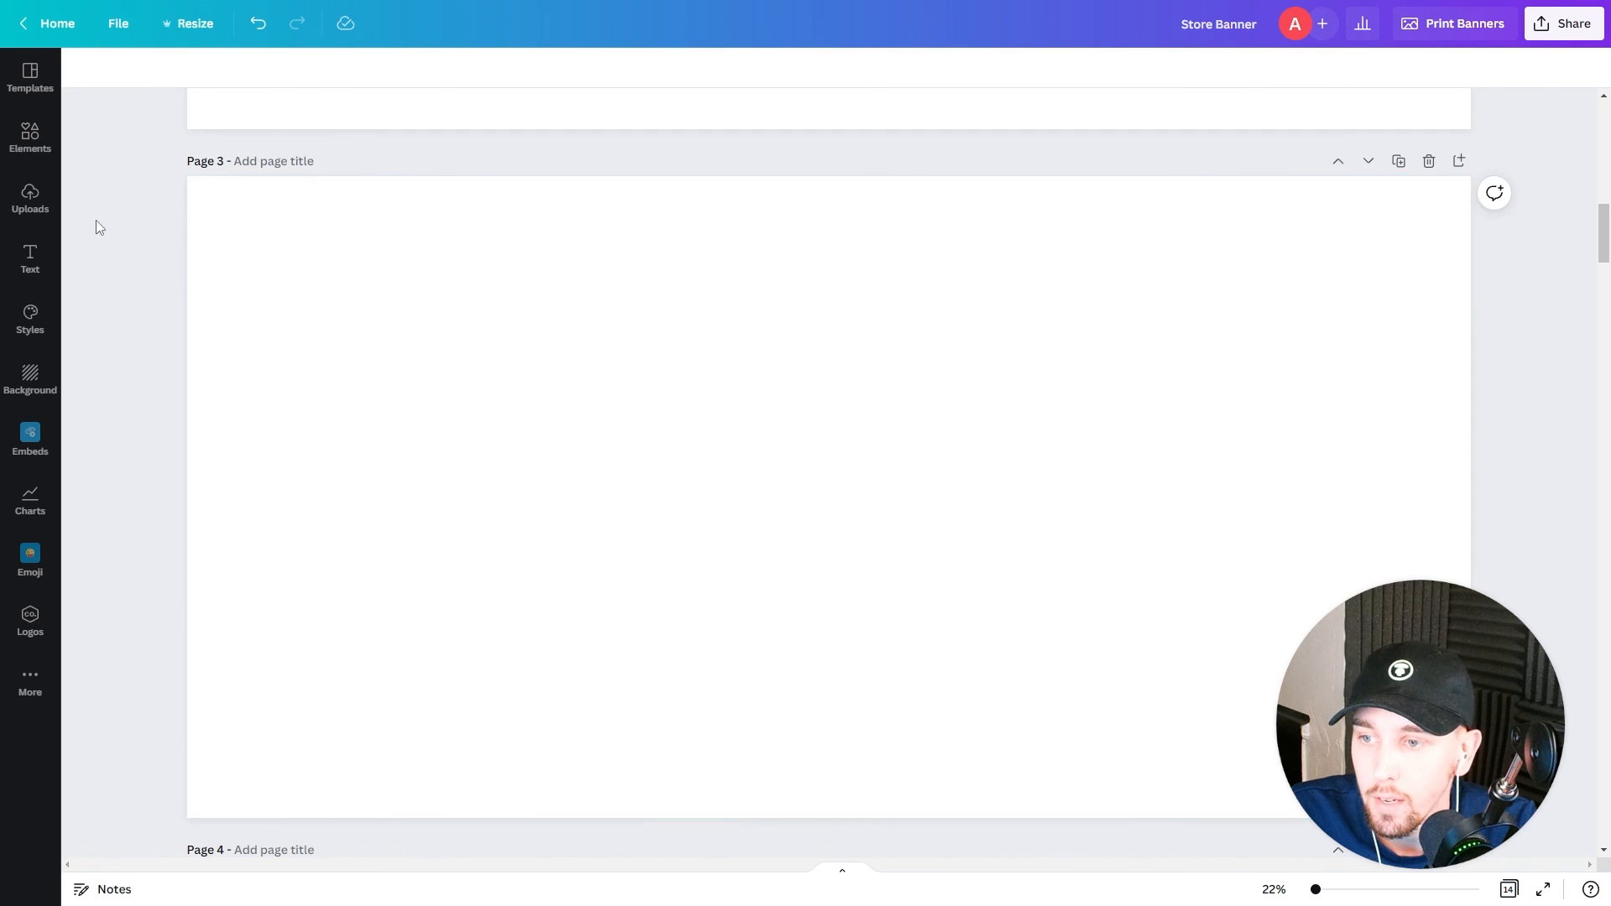
Step: Upload multiple yacht images from the Yachts folder in Downloads to the Store Banner's uploads
click(30, 199)
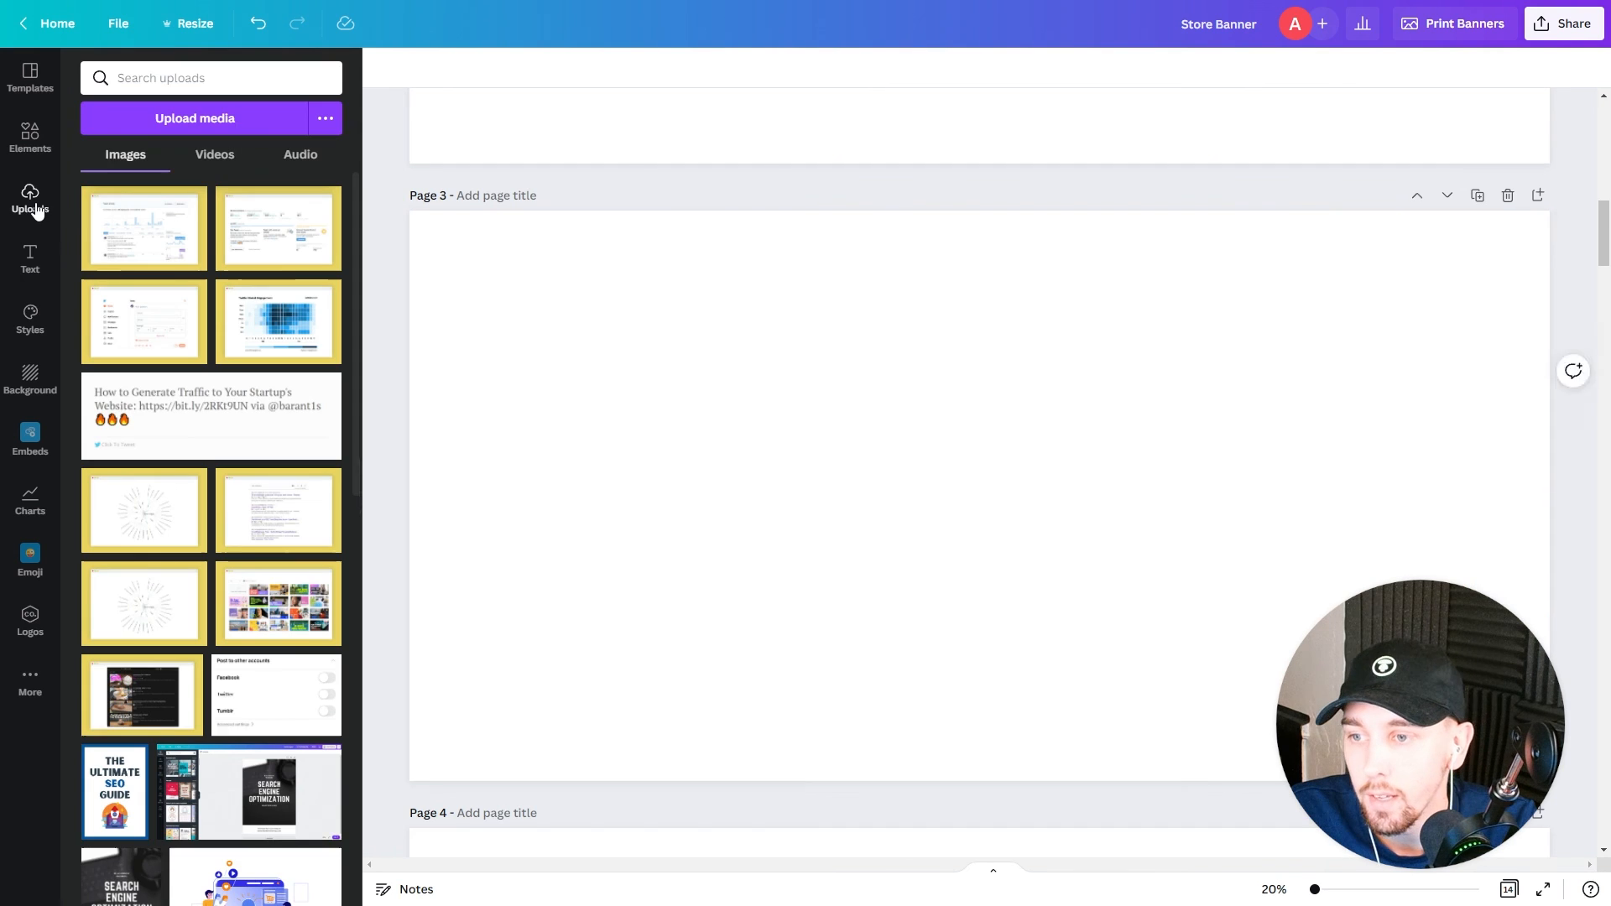
click(198, 118)
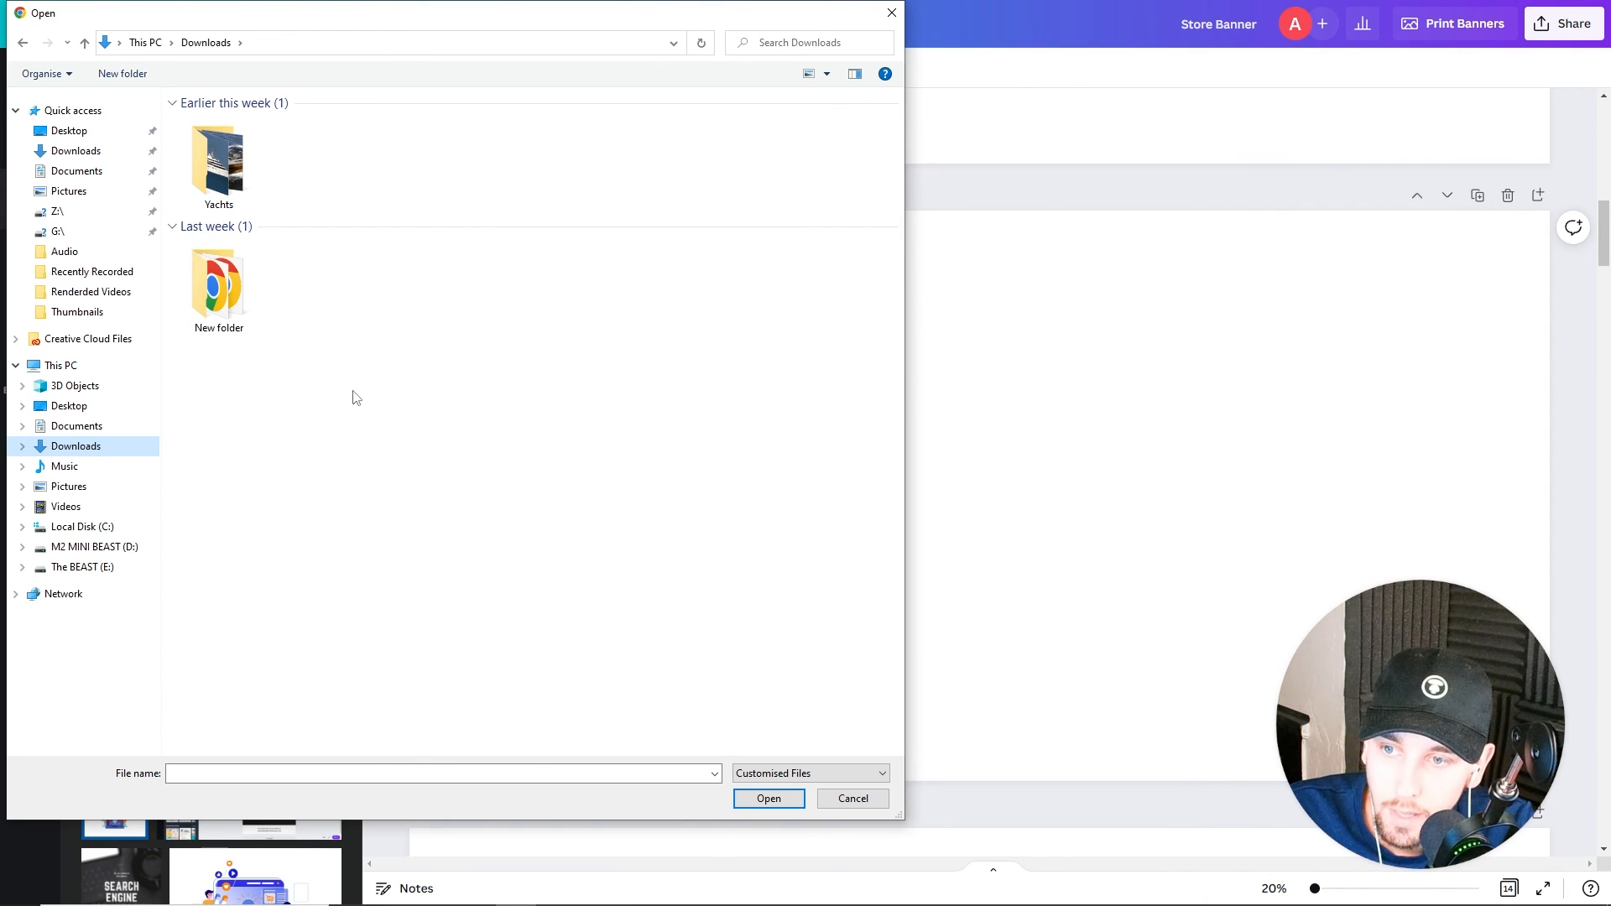
click(852, 798)
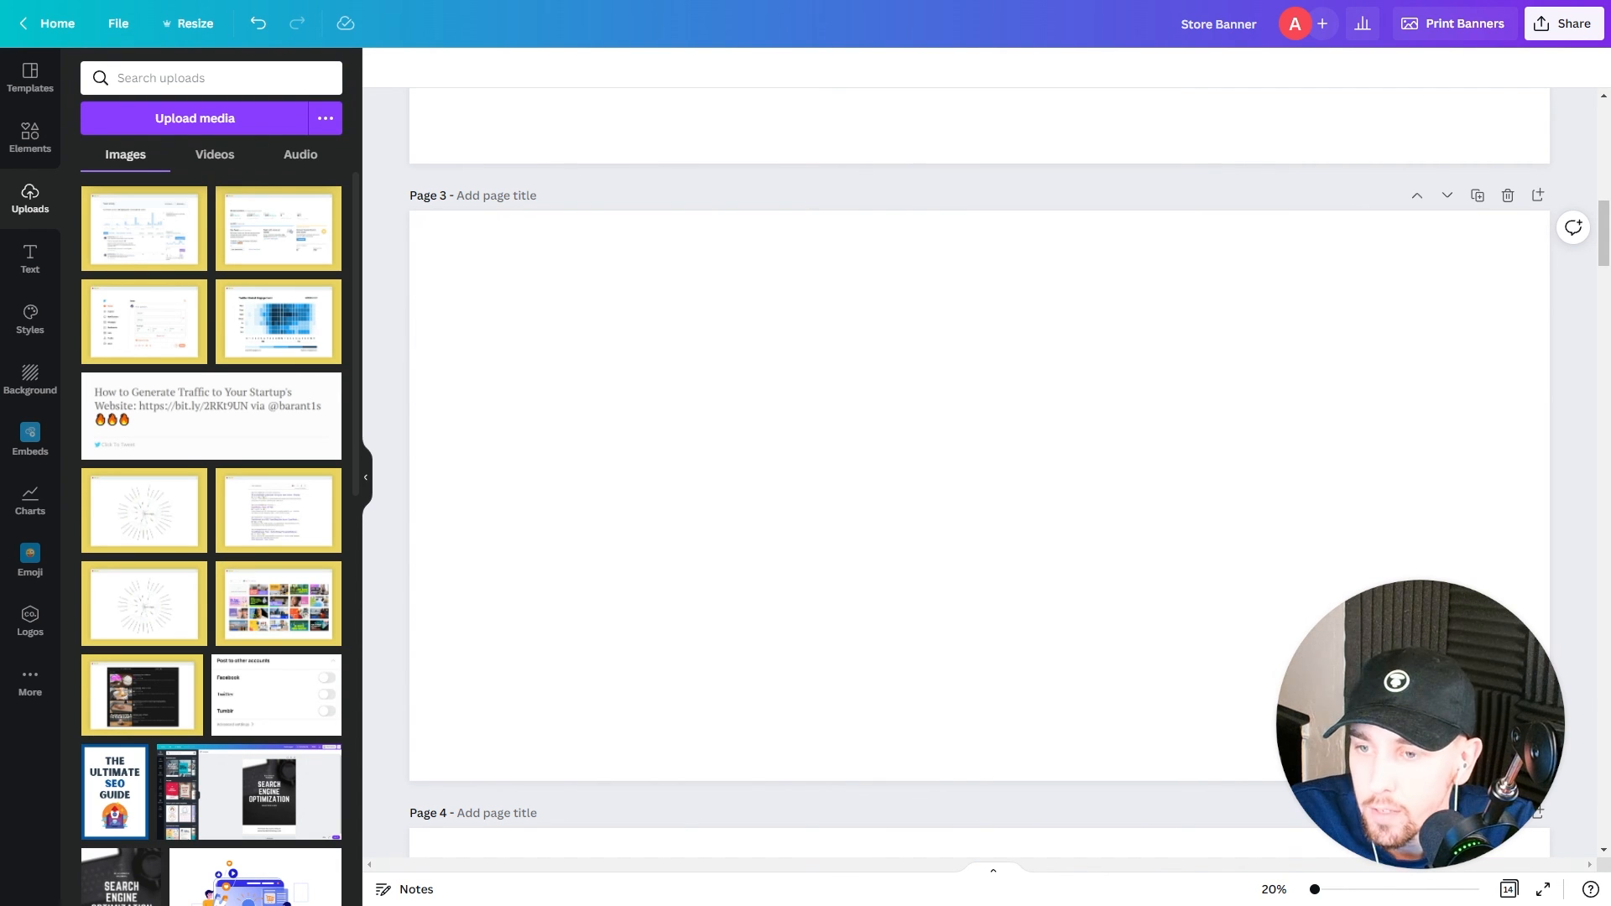
drag(835, 225, 925, 110)
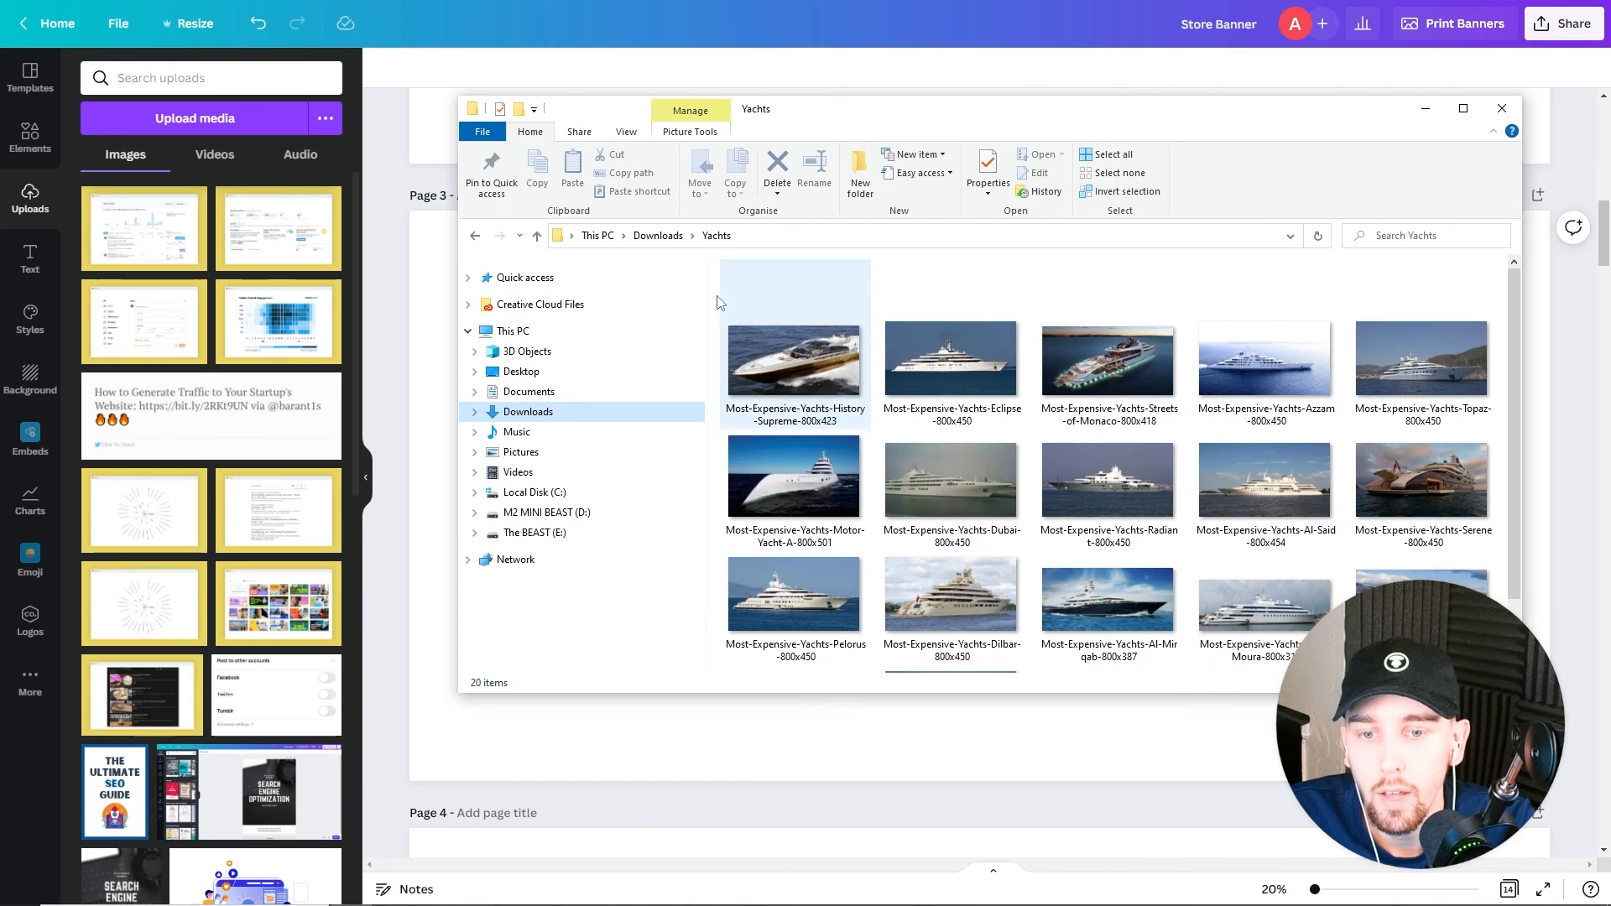
drag(716, 278, 1400, 563)
drag(965, 474, 168, 384)
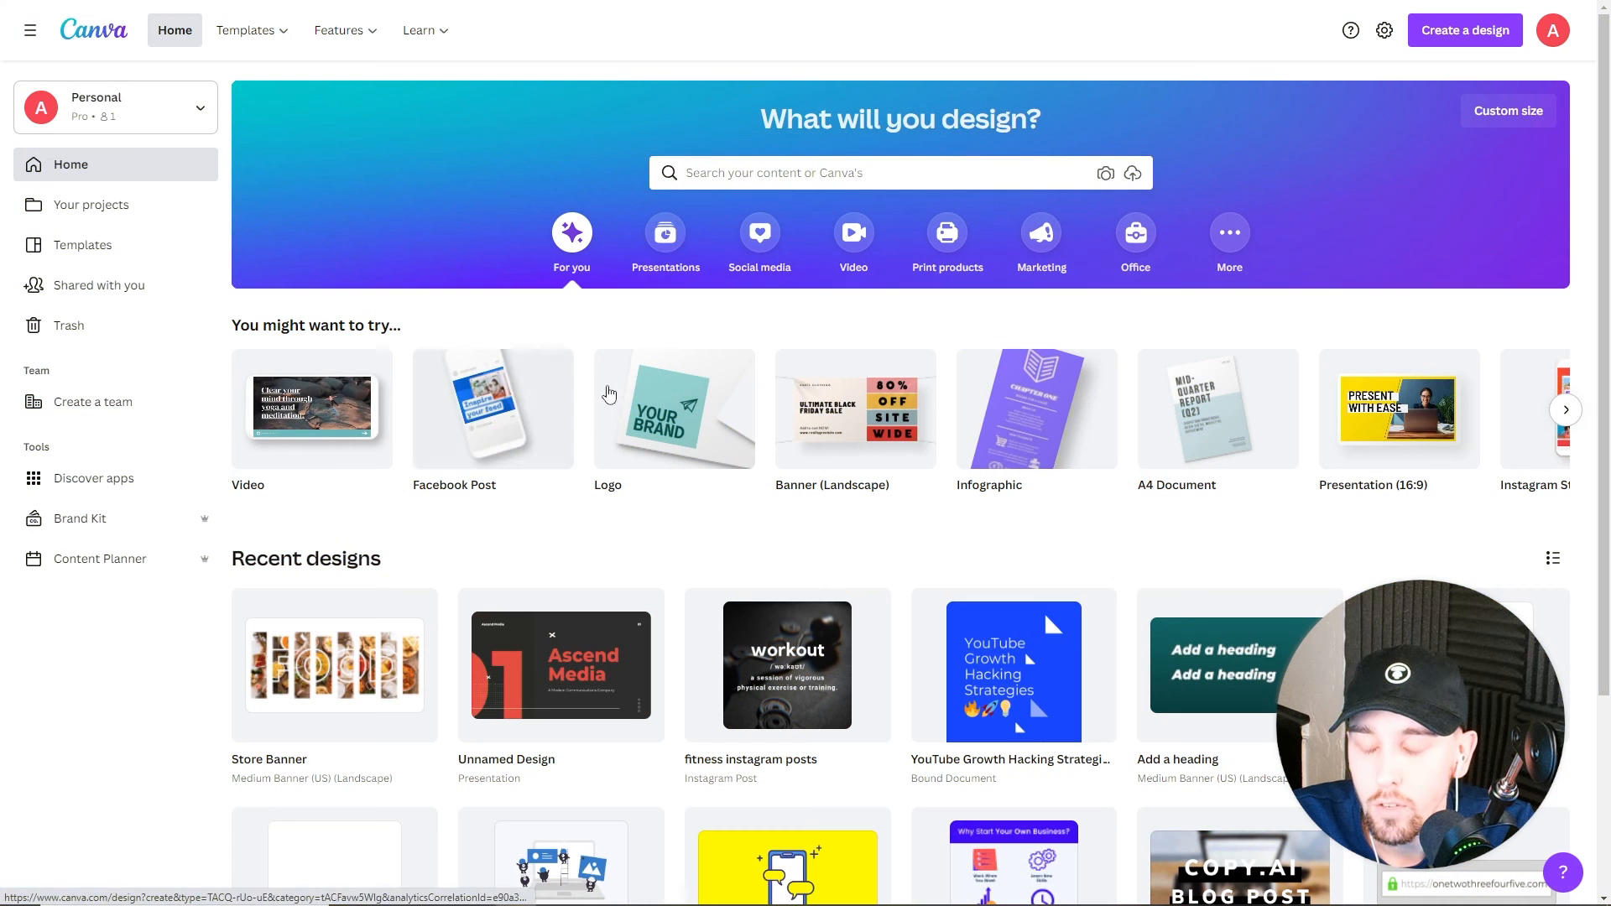
Step: Open the Canva for Windows download page from the Canva home page
mouse_move(339, 35)
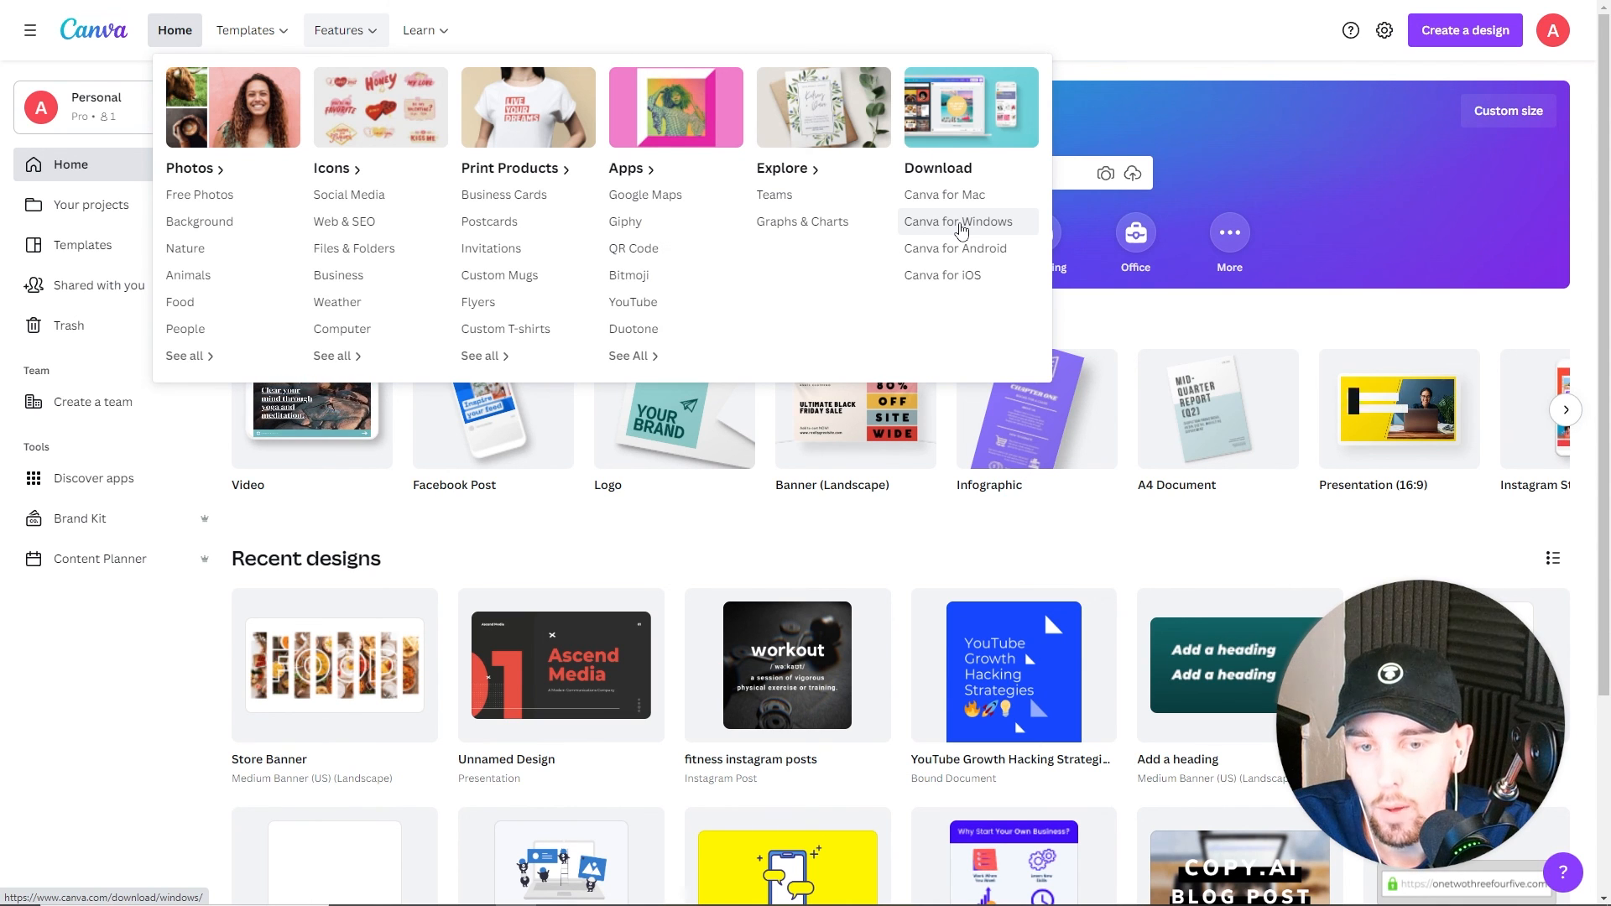
click(962, 230)
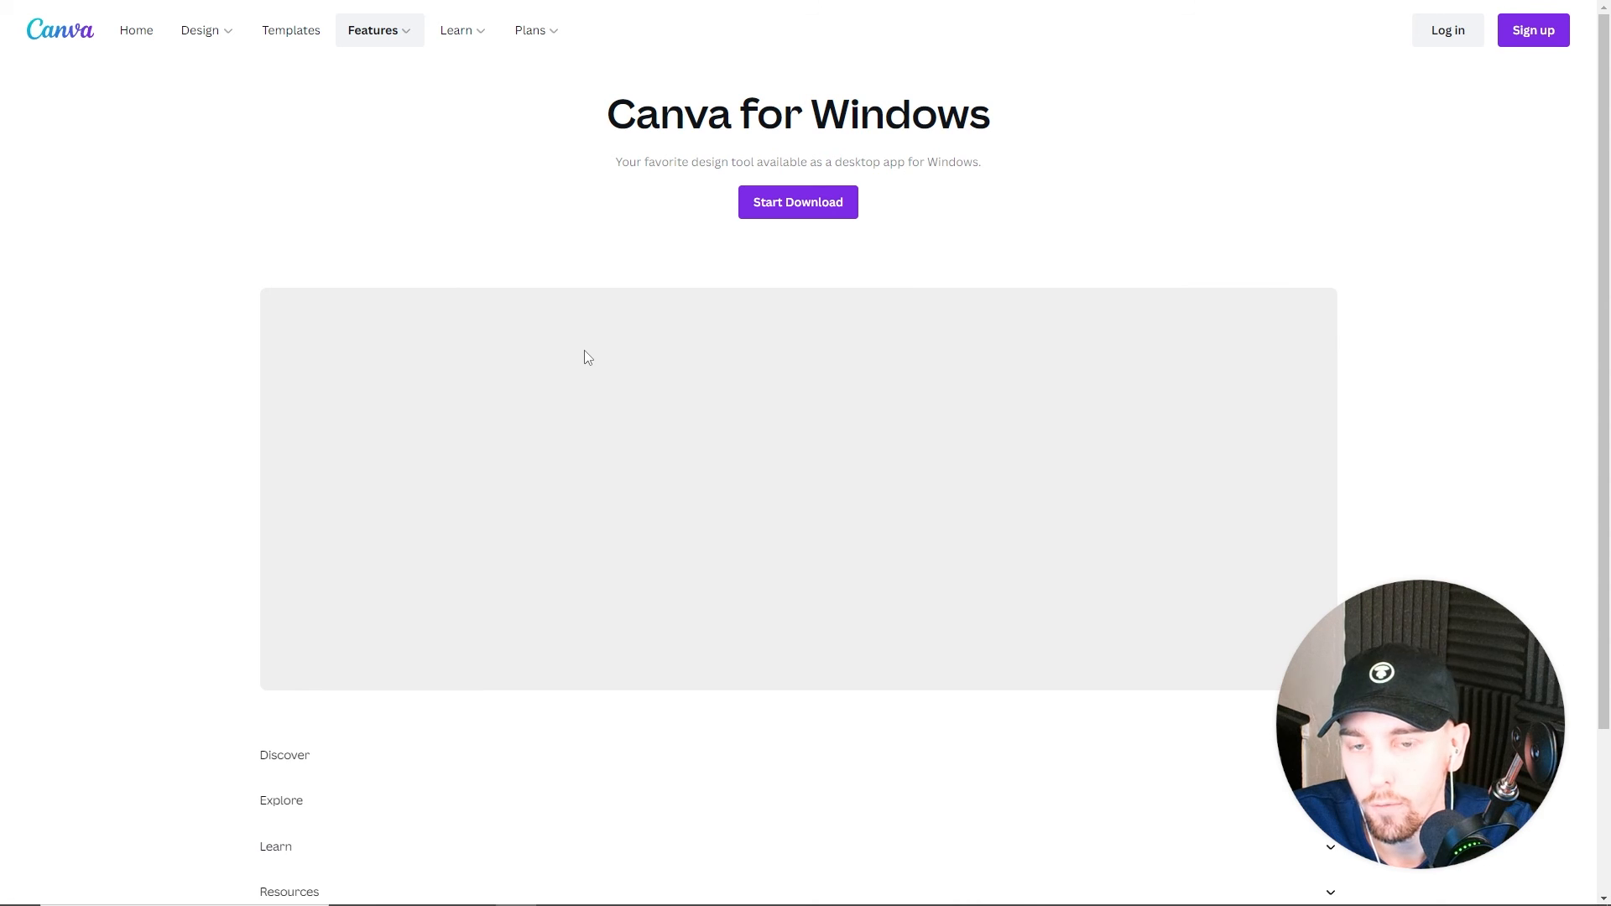